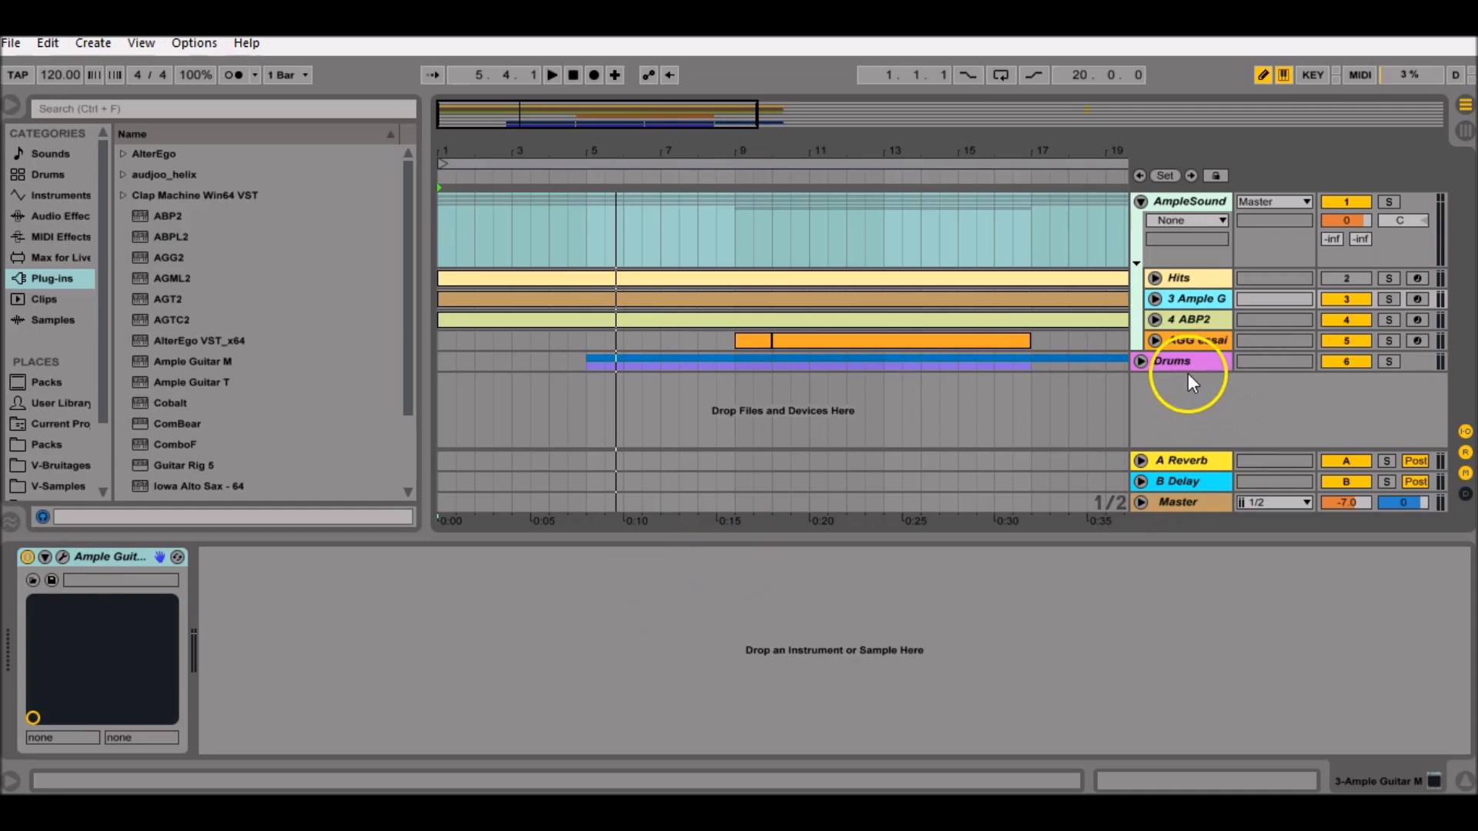
- Review the instrument plug-in windows on the Ample Guitar M, ABP2 and AGG essai tracks one after another
{"action": "left_click", "coordinate": [64, 557]}
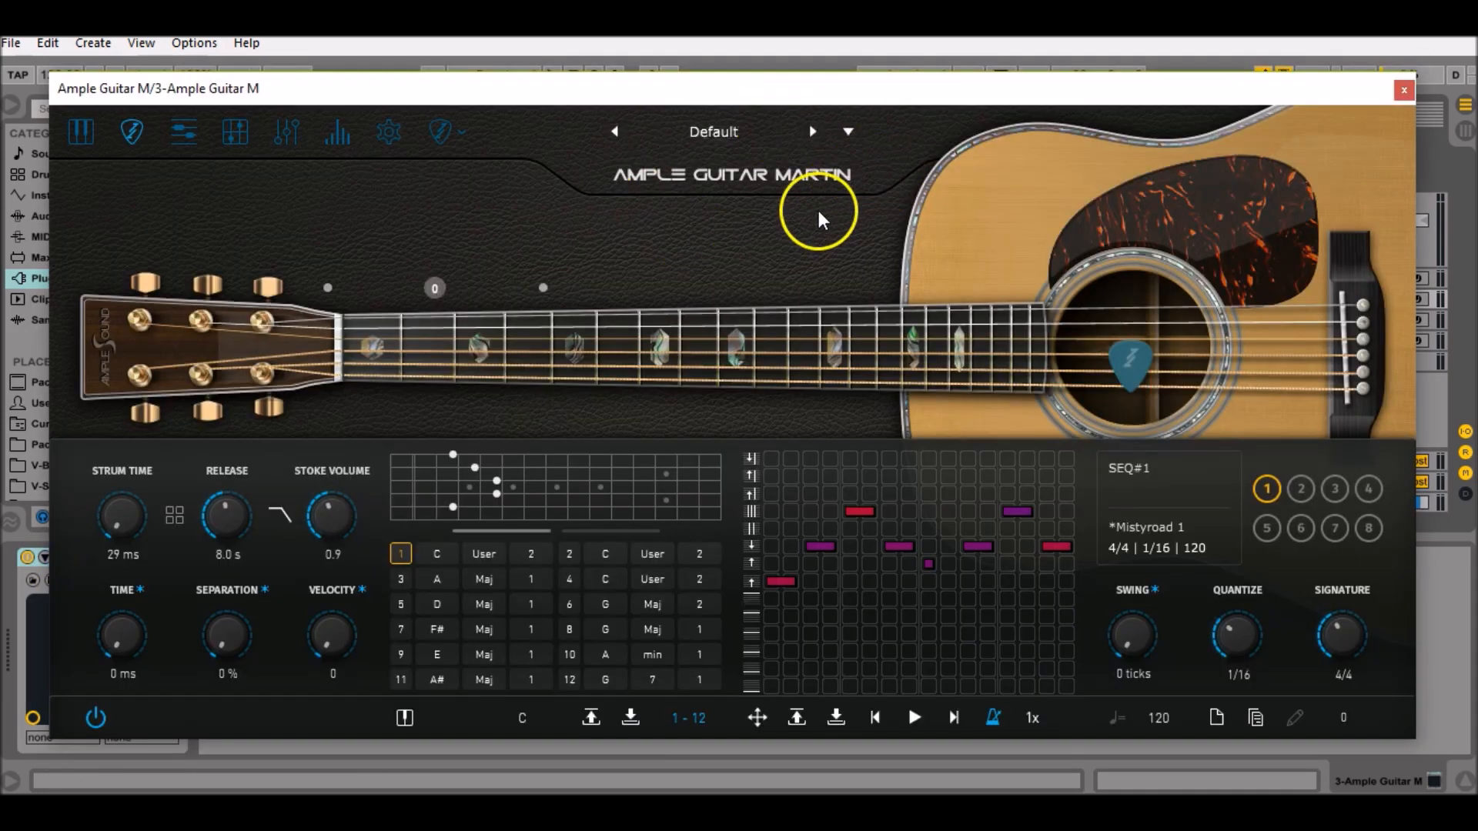
{"action": "left_click", "coordinate": [1405, 89]}
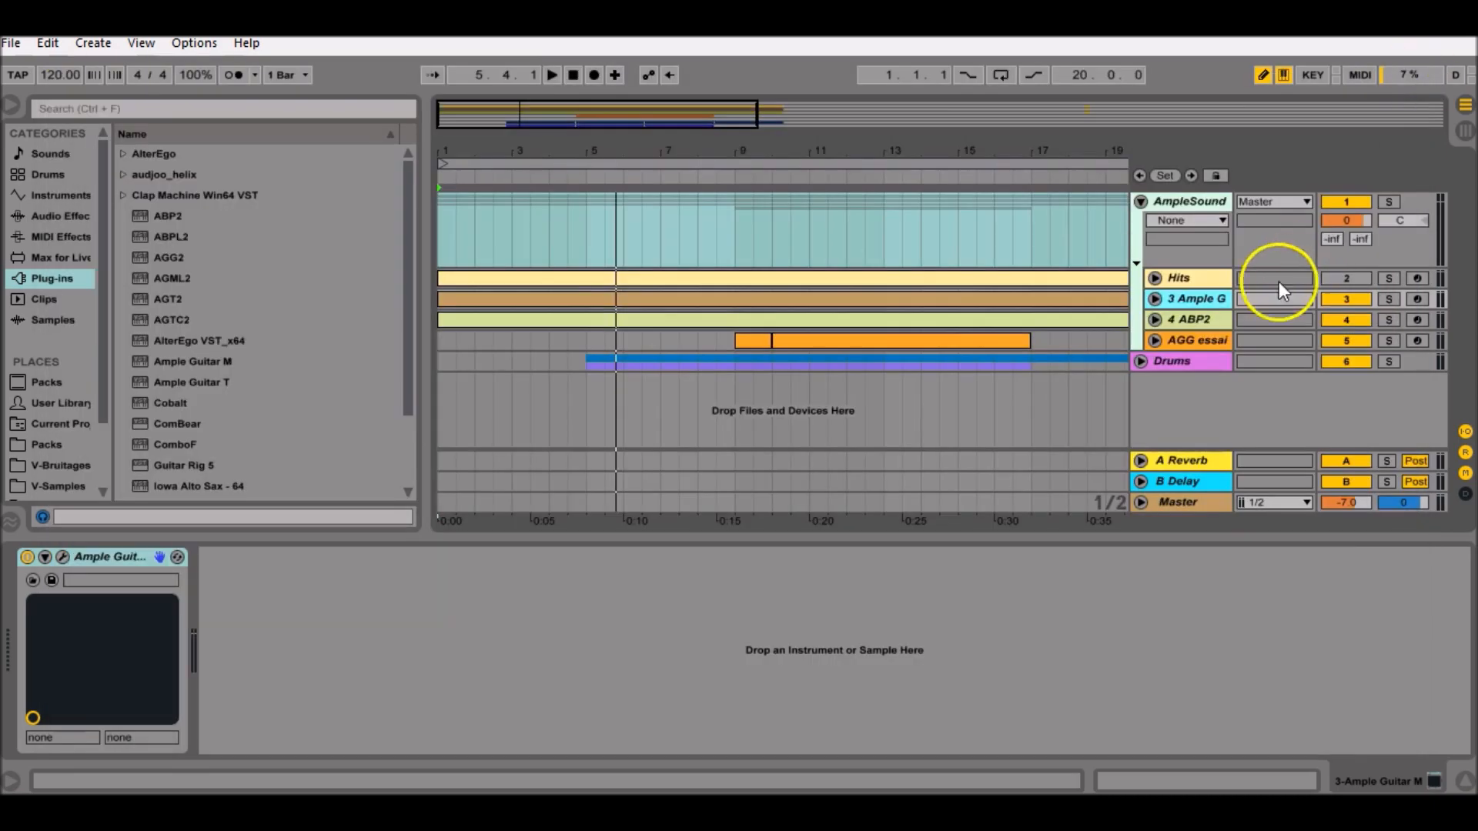
{"action": "left_click", "coordinate": [1189, 319]}
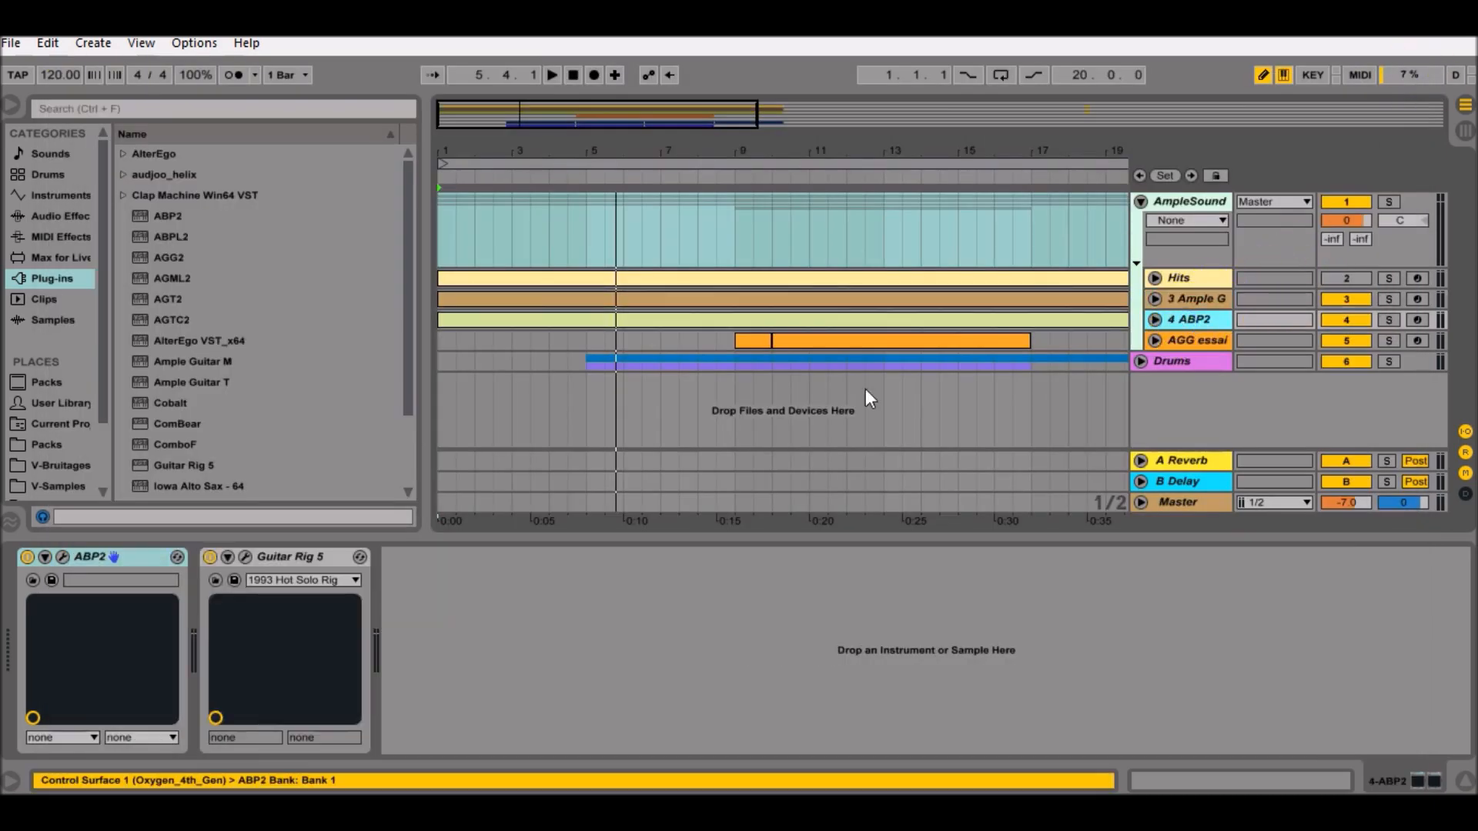
{"action": "left_click", "coordinate": [63, 556]}
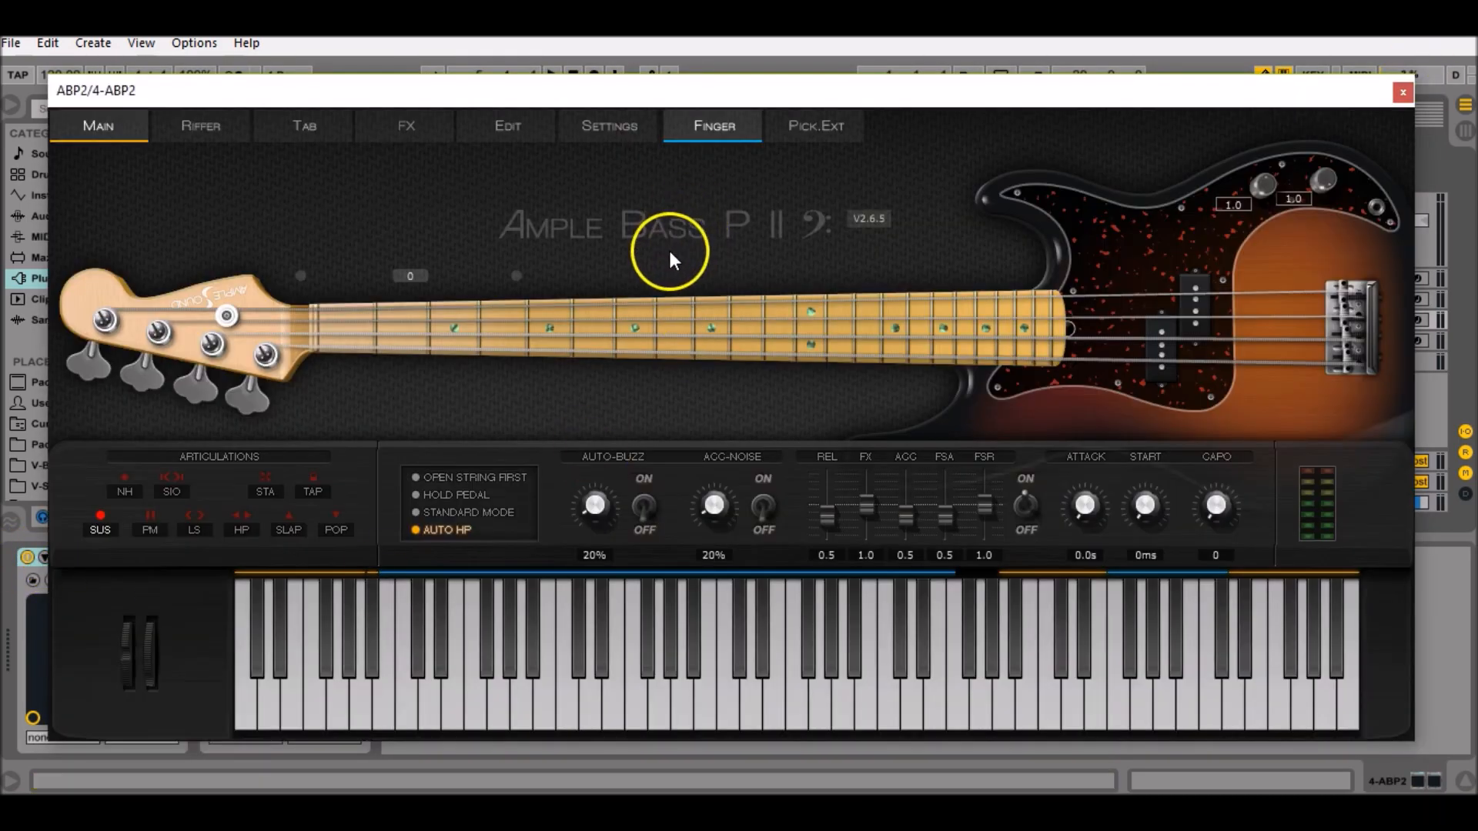
{"action": "left_click", "coordinate": [1401, 93]}
{"action": "left_click", "coordinate": [1193, 342]}
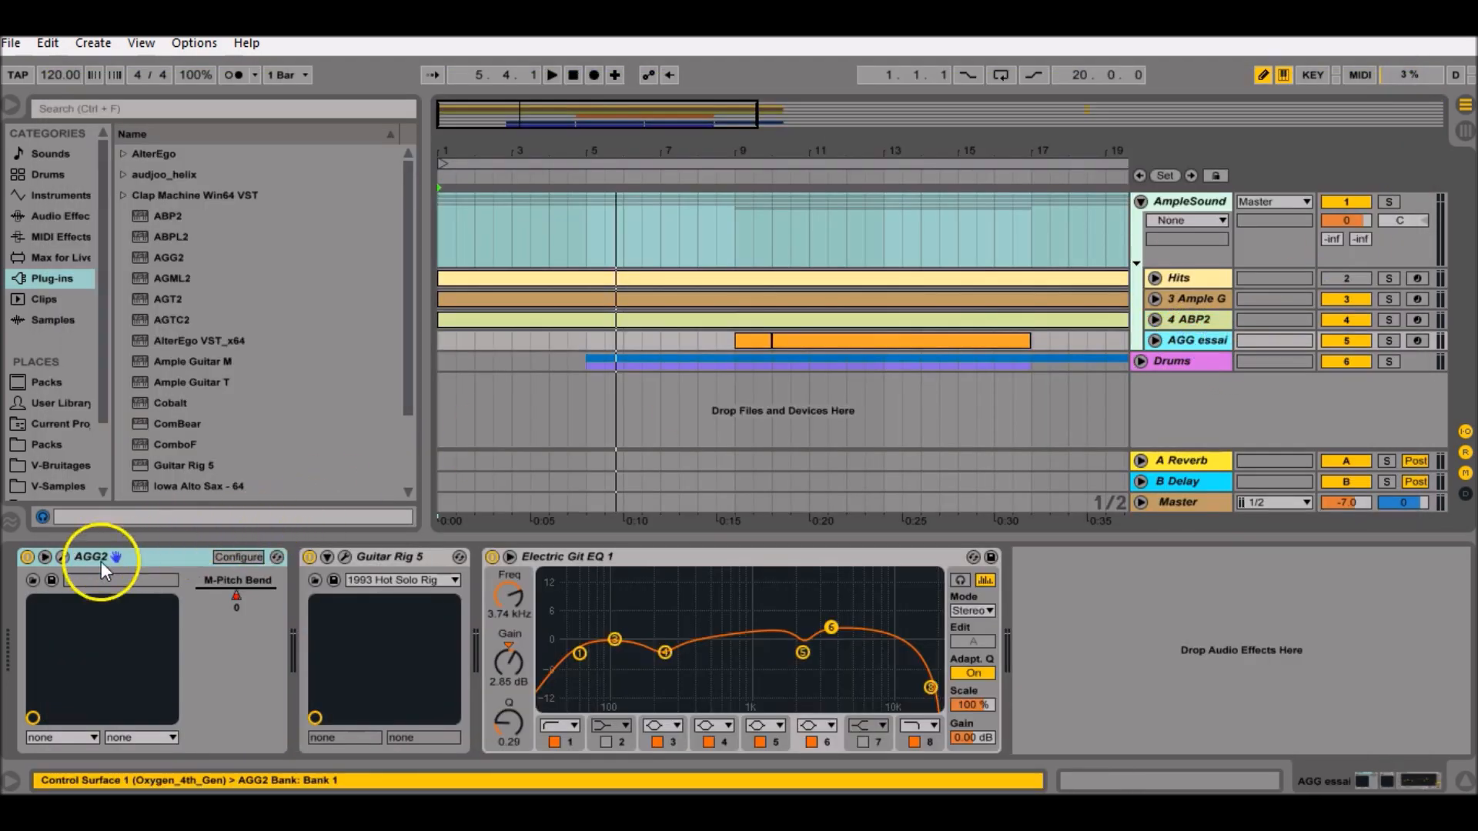
{"action": "left_click", "coordinate": [63, 555]}
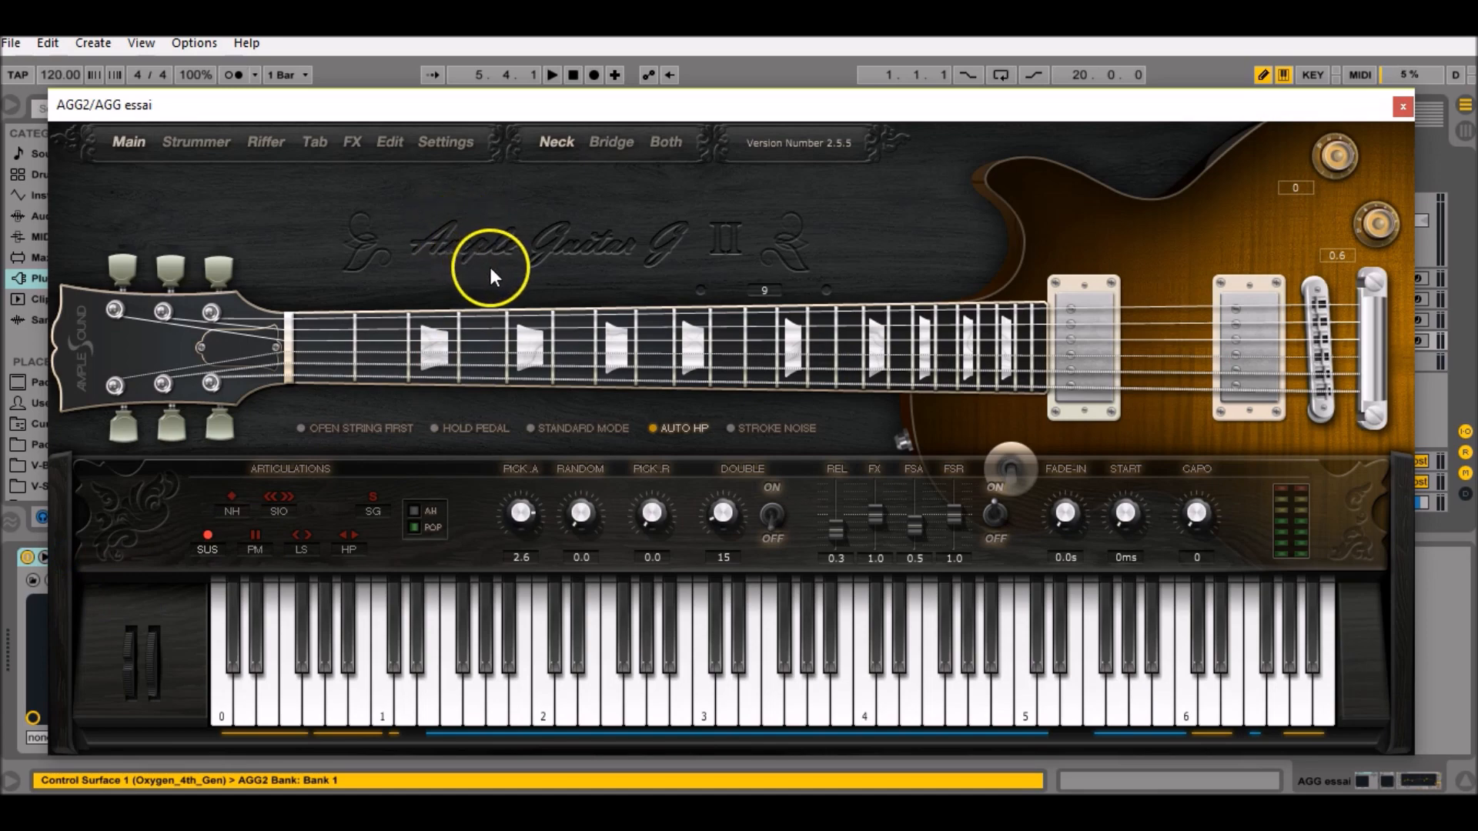
{"action": "left_click", "coordinate": [1405, 108]}
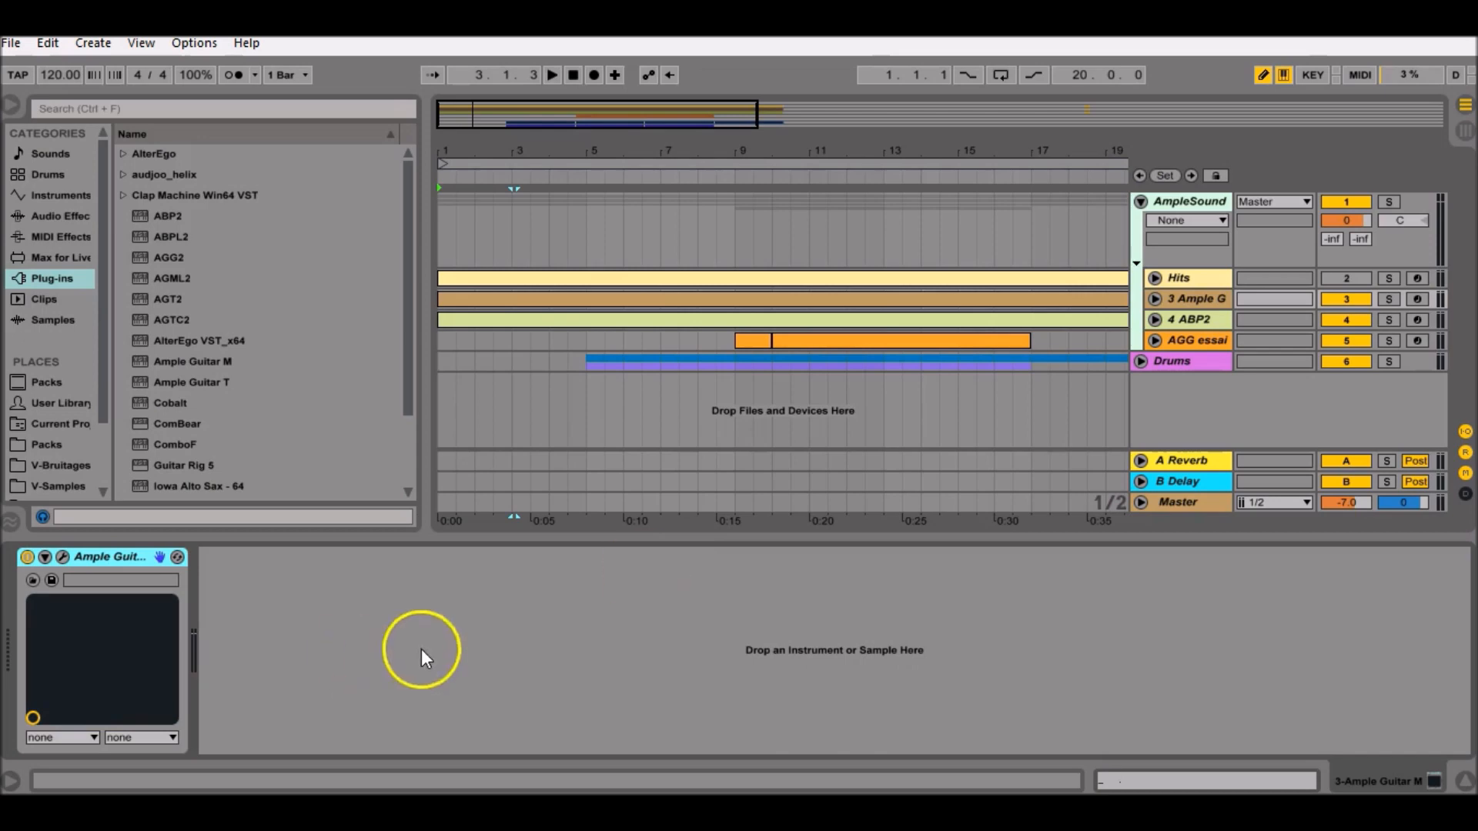
- Open the Ample Guitar M plug-in and check which sample library it uses
{"action": "left_click", "coordinate": [63, 556]}
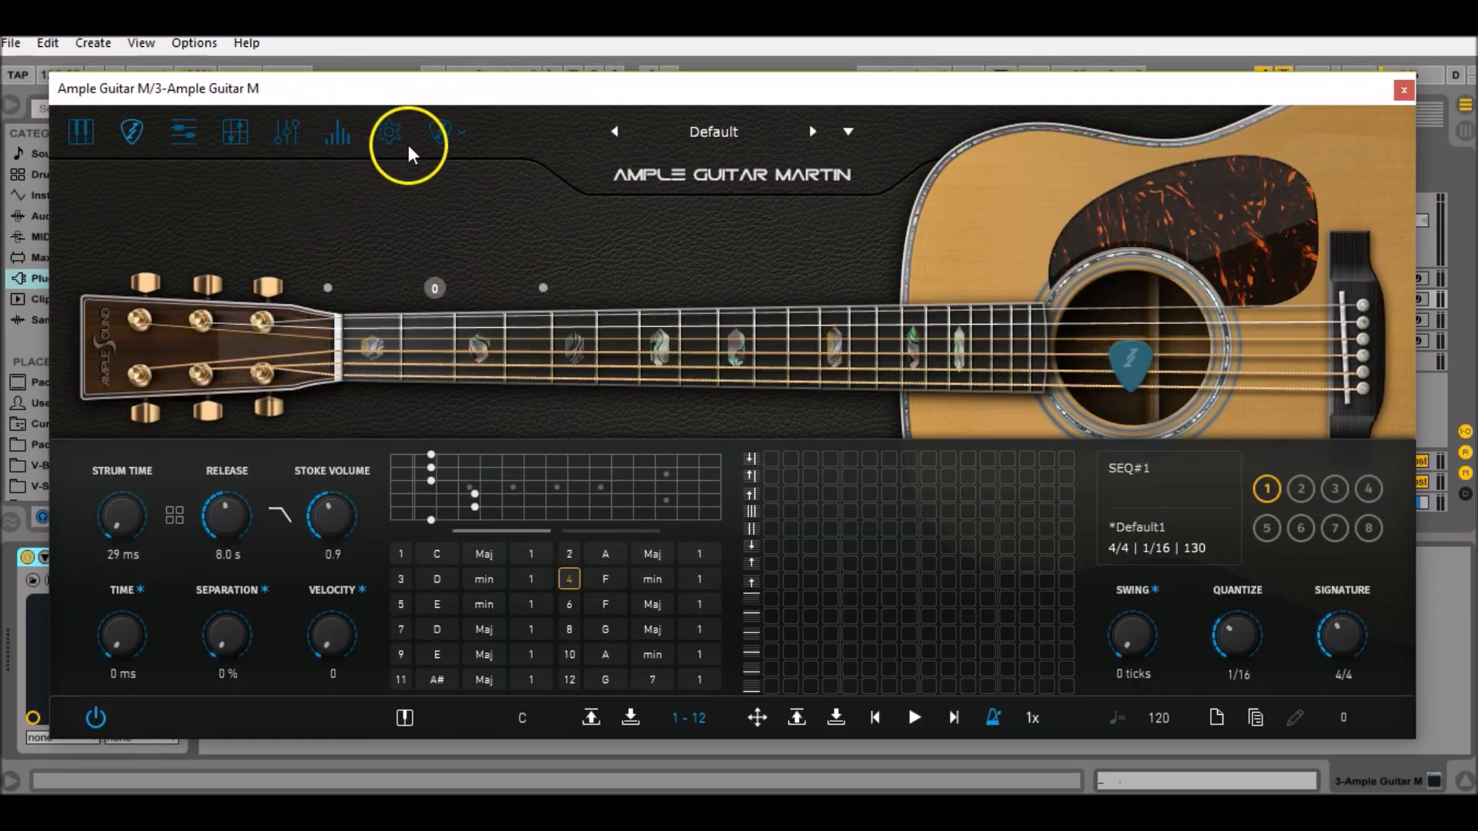
{"action": "left_click", "coordinate": [442, 133]}
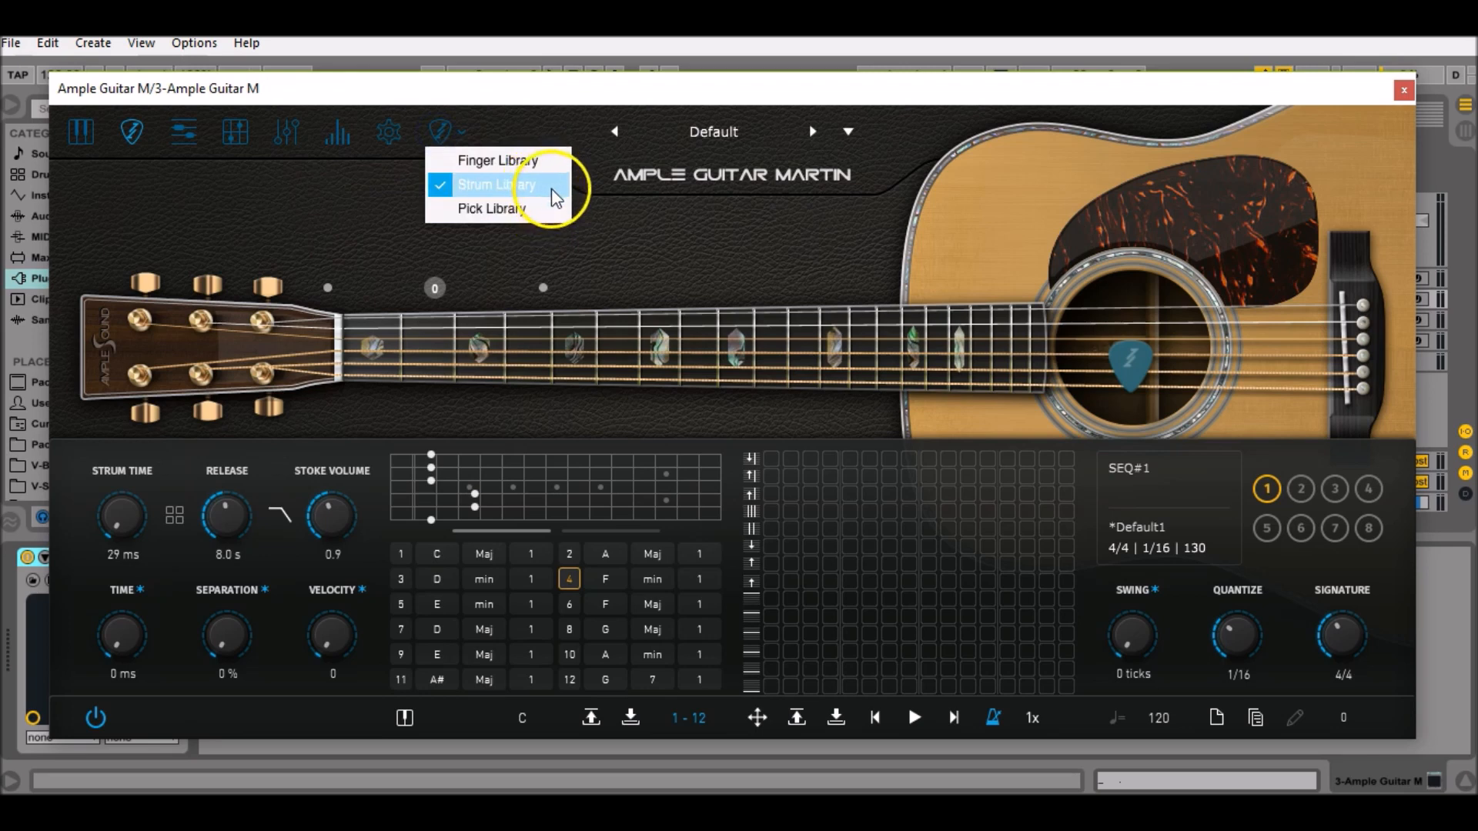
{"action": "left_click", "coordinate": [624, 237]}
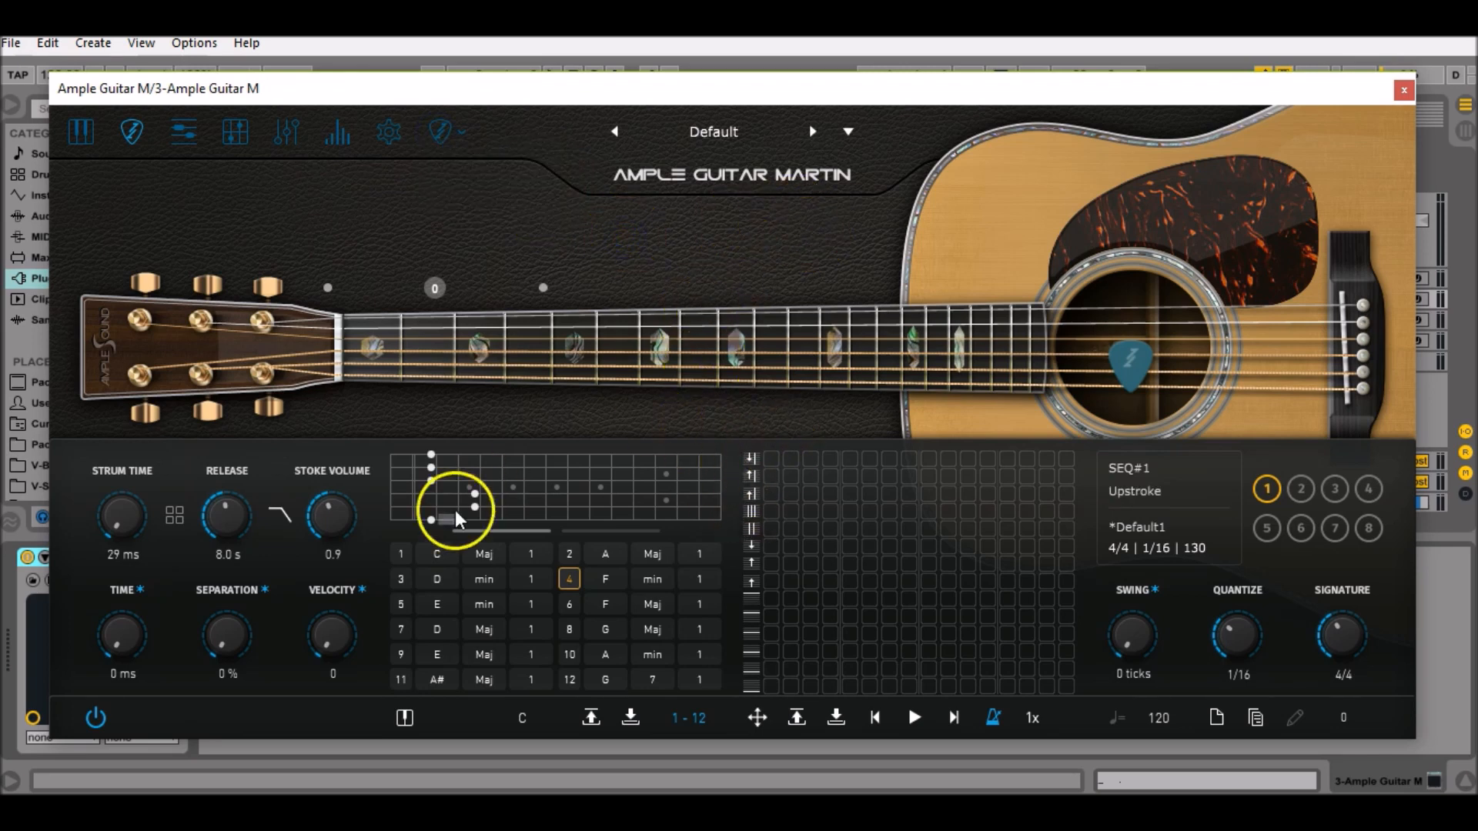
- Set chord slot 1 of the strummer to B min
{"action": "left_click", "coordinate": [400, 556]}
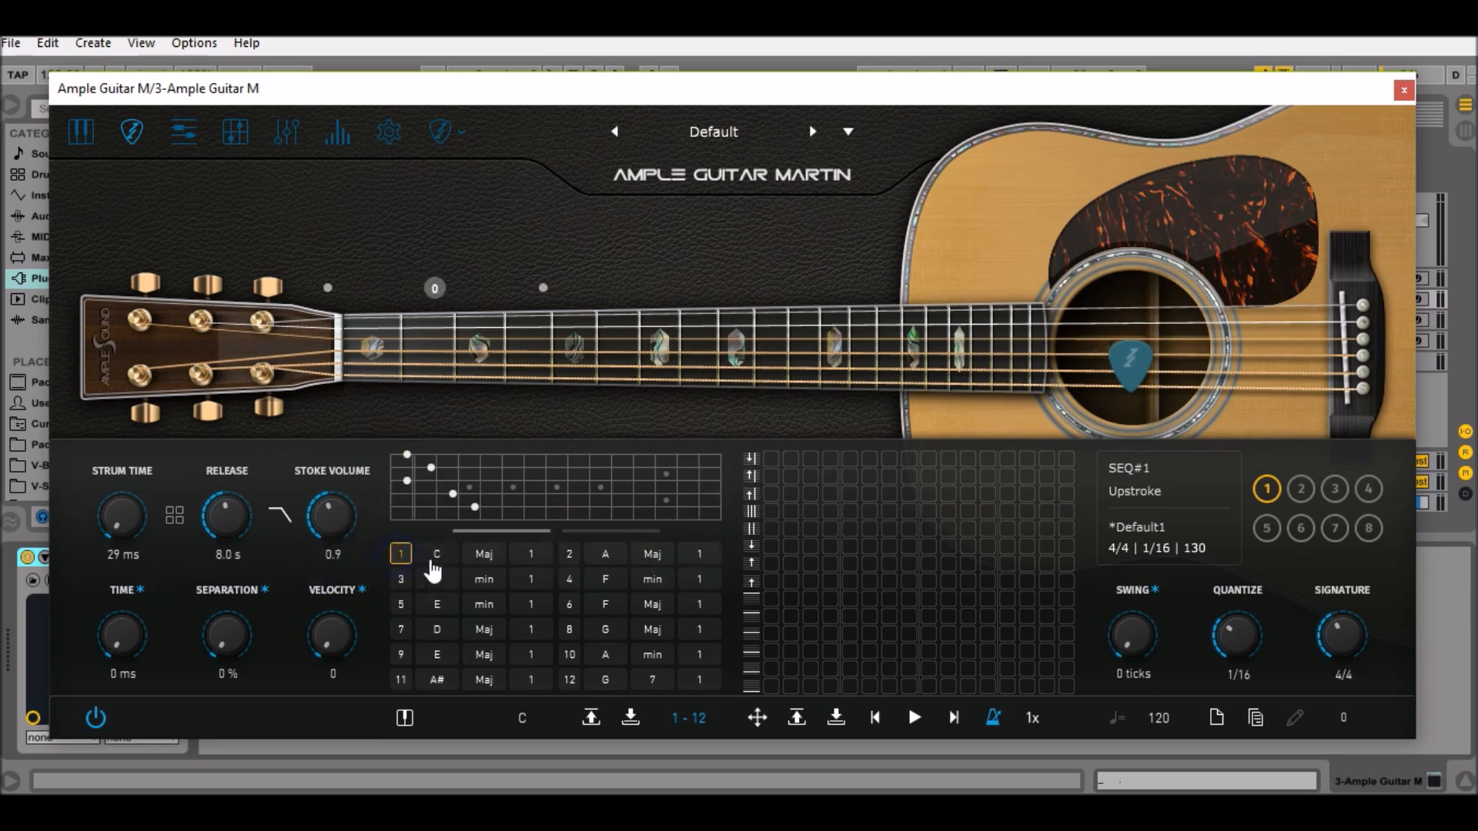
{"action": "left_click", "coordinate": [446, 556]}
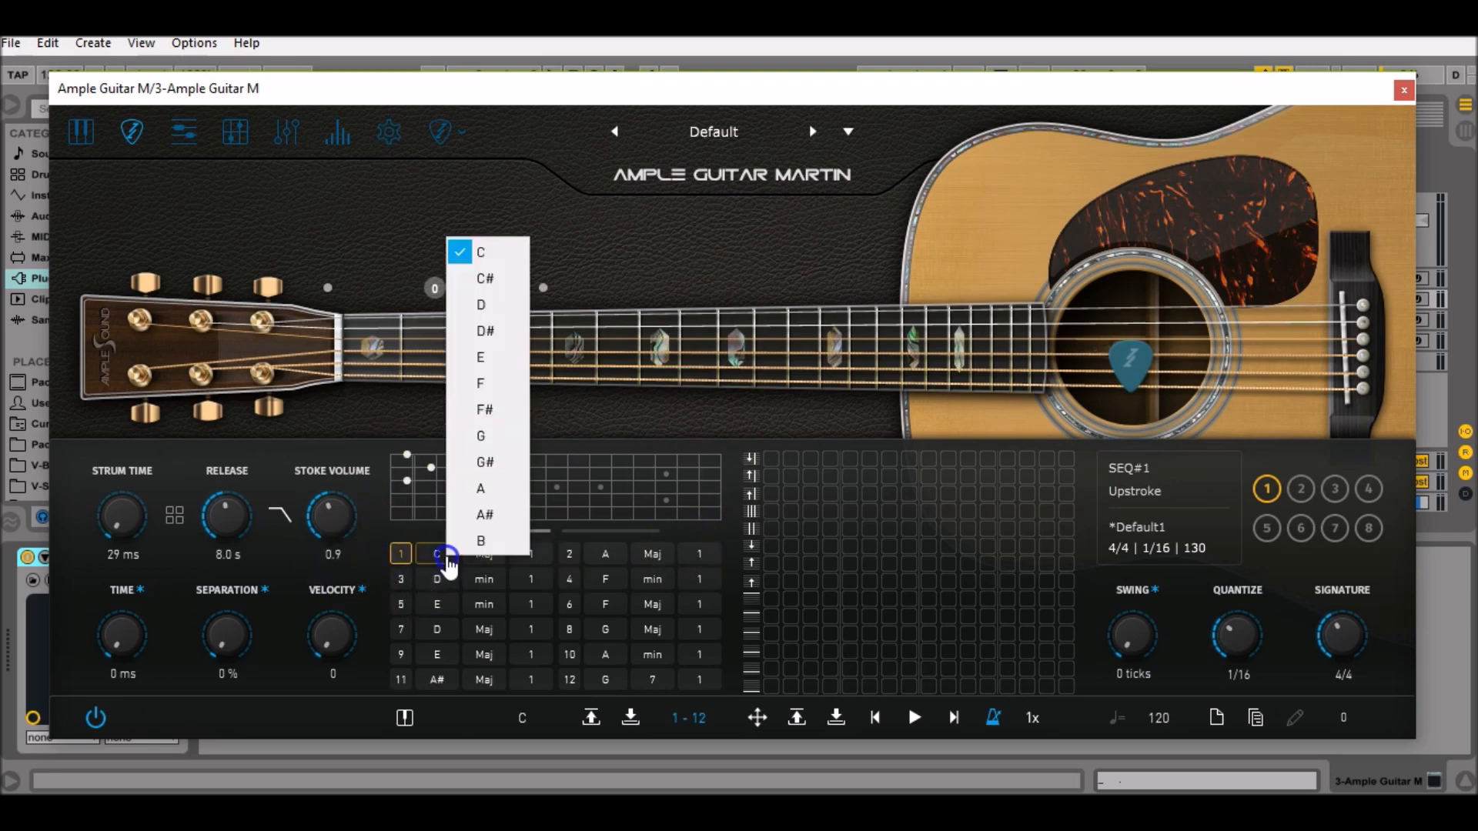
{"action": "left_click", "coordinate": [490, 543]}
{"action": "left_click", "coordinate": [505, 556]}
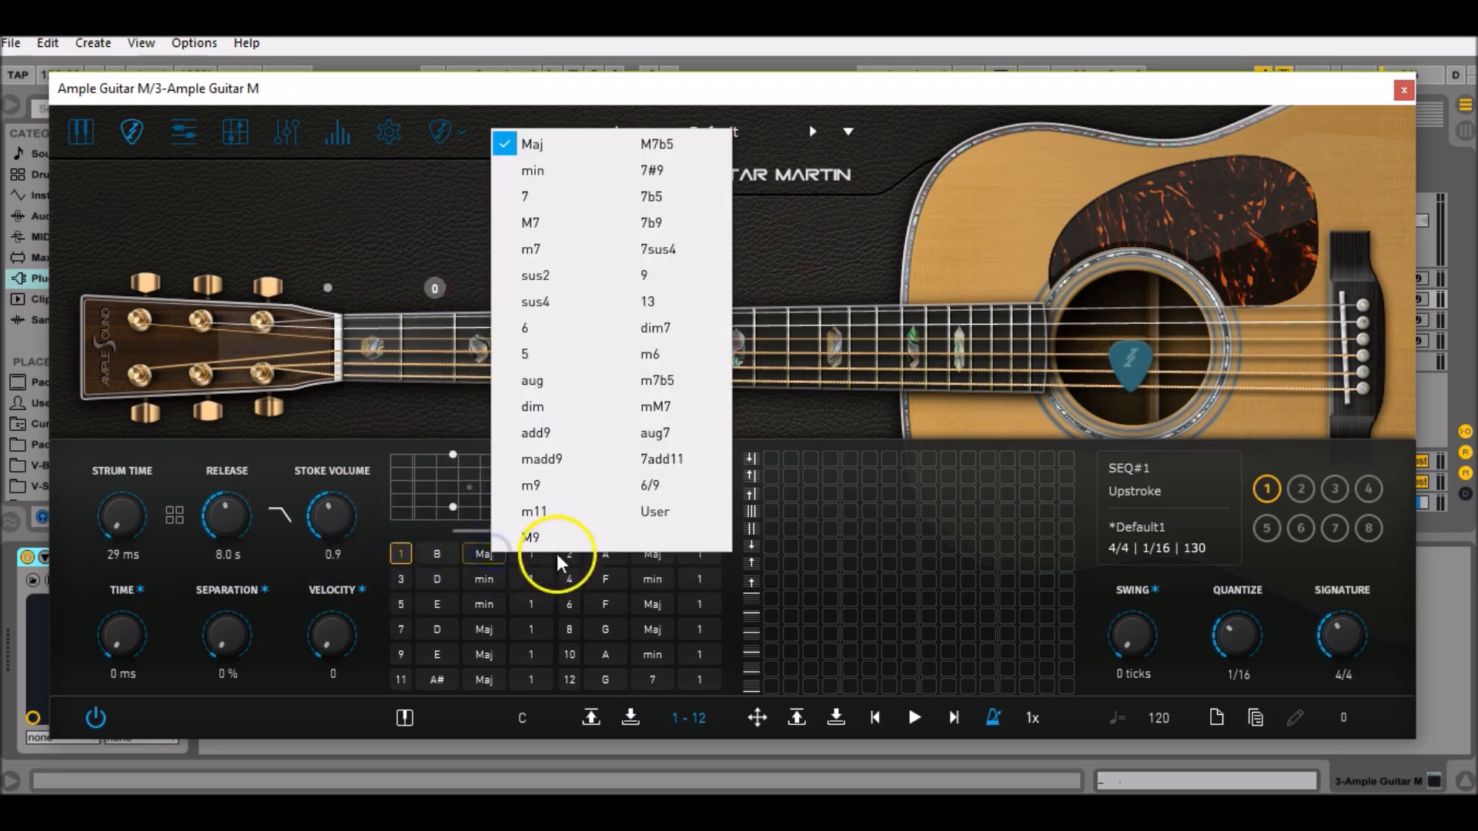
{"action": "left_click", "coordinate": [544, 181]}
- Set chord slot 2 of the strummer to B m7 in position 2
{"action": "left_click", "coordinate": [571, 556]}
{"action": "left_click", "coordinate": [607, 556]}
{"action": "left_click", "coordinate": [639, 546]}
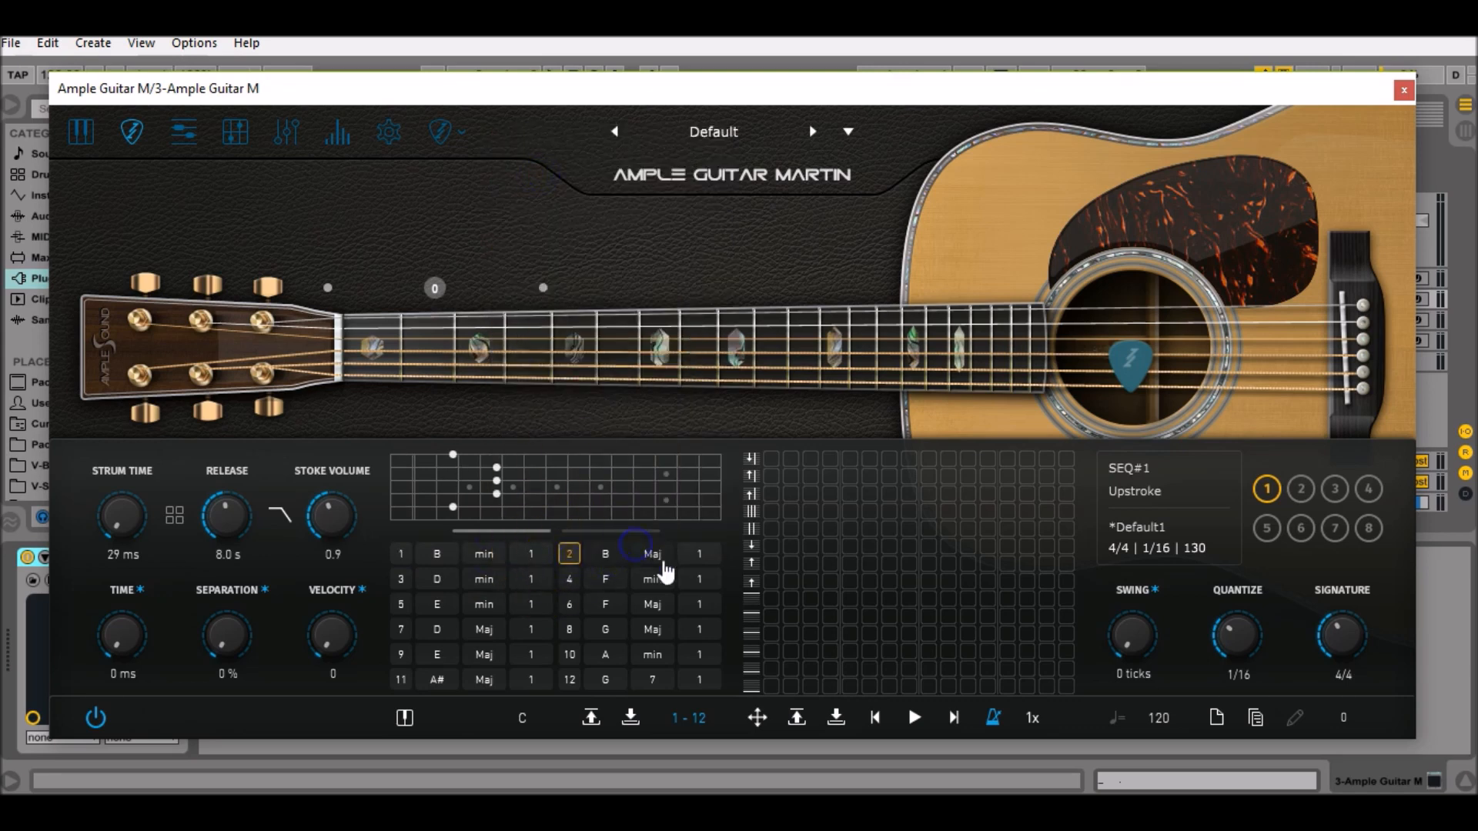
{"action": "left_click", "coordinate": [653, 555]}
{"action": "left_click", "coordinate": [732, 254]}
{"action": "left_click", "coordinate": [700, 556]}
{"action": "left_click", "coordinate": [732, 517]}
- Set chord slot 3 of the strummer to A Maj
{"action": "left_click", "coordinate": [400, 581]}
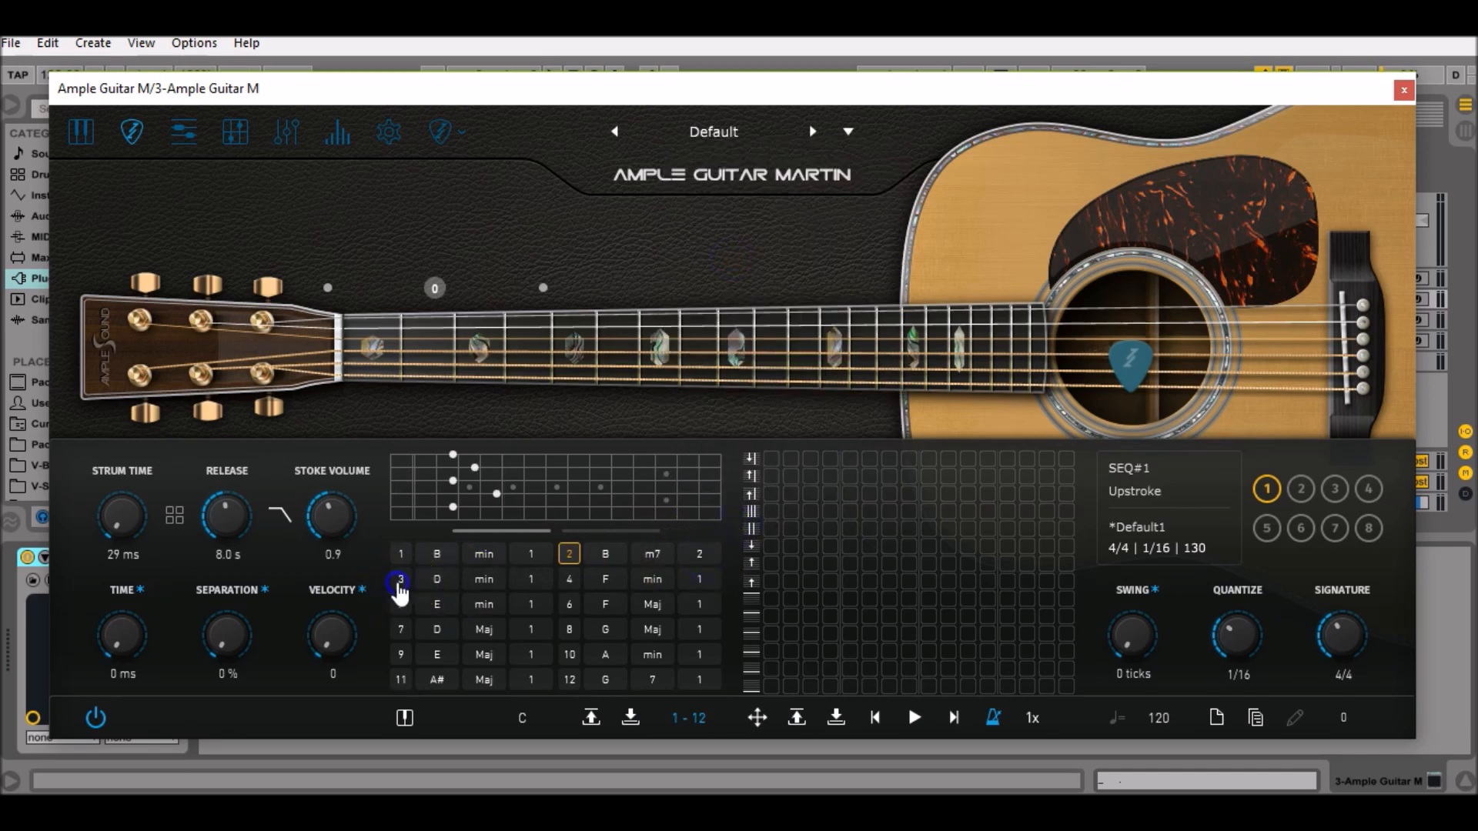
{"action": "left_click", "coordinate": [439, 581]}
{"action": "left_click", "coordinate": [481, 512]}
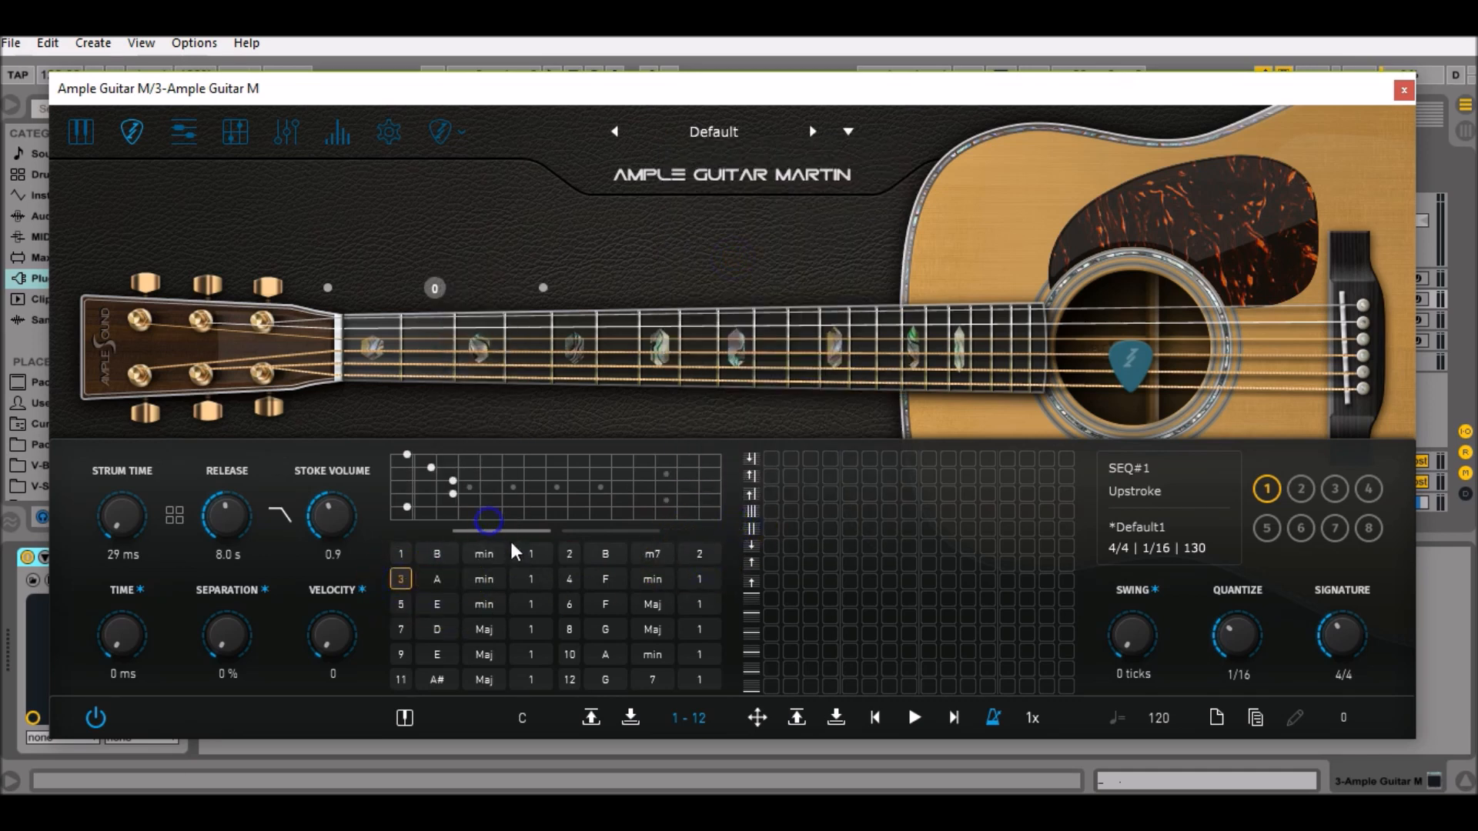
{"action": "left_click", "coordinate": [493, 591]}
{"action": "left_click", "coordinate": [586, 140]}
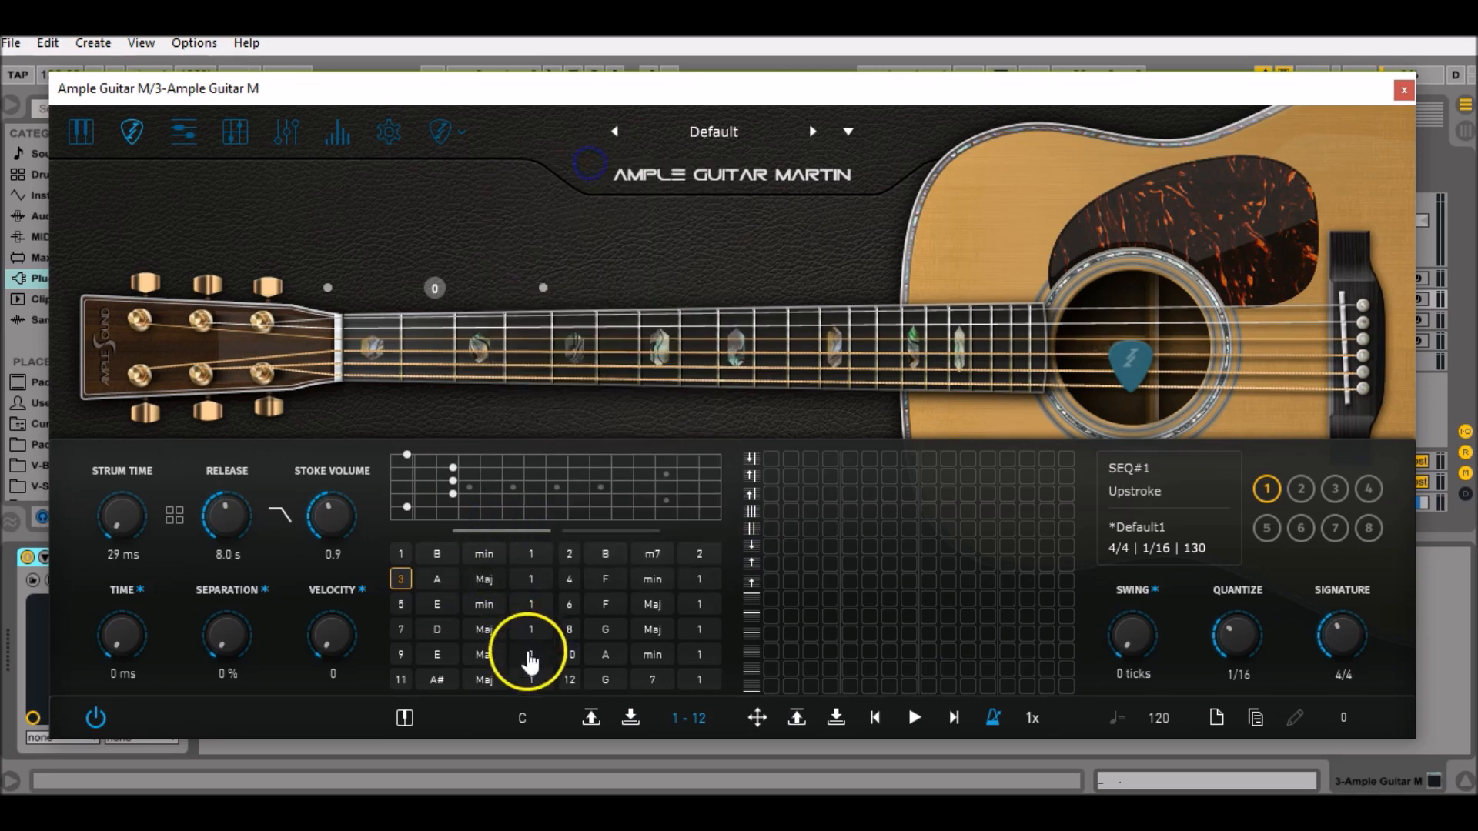
- Set chord slot 4 of the strummer to A sus4
{"action": "left_click", "coordinate": [568, 580]}
{"action": "left_click", "coordinate": [605, 581]}
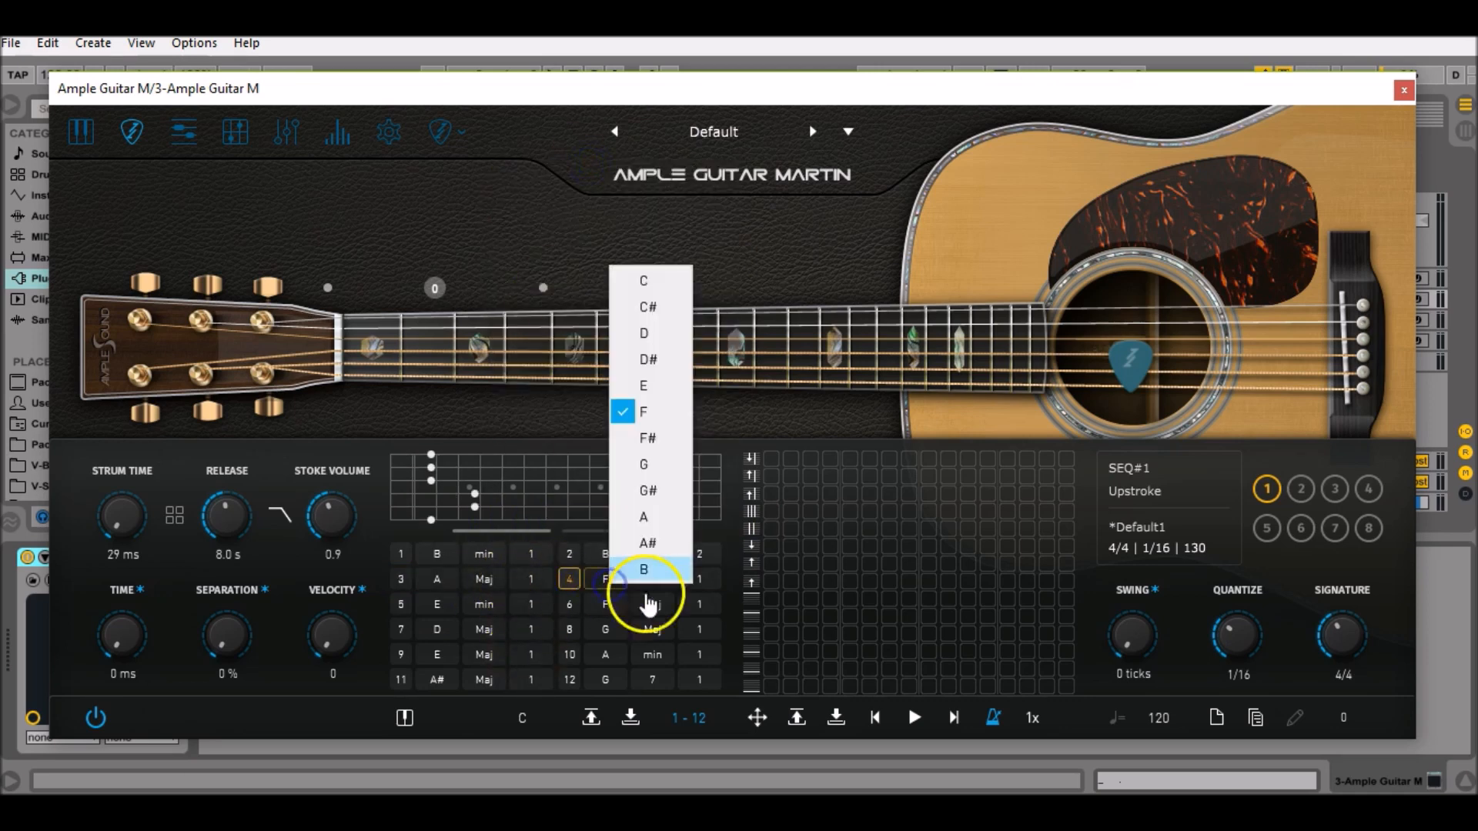
{"action": "left_click", "coordinate": [655, 525]}
{"action": "left_click", "coordinate": [650, 581]}
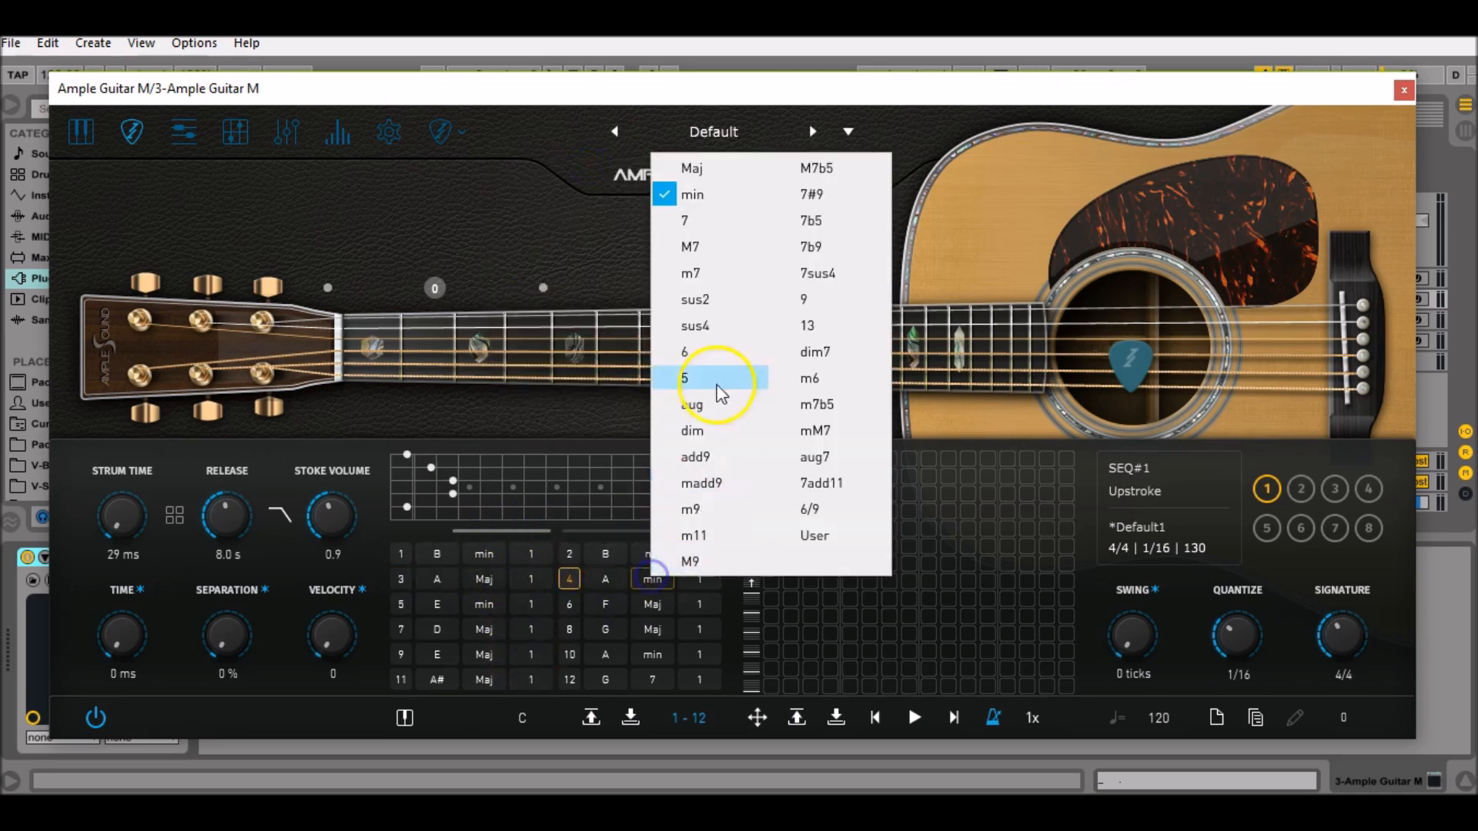
{"action": "left_click", "coordinate": [726, 321]}
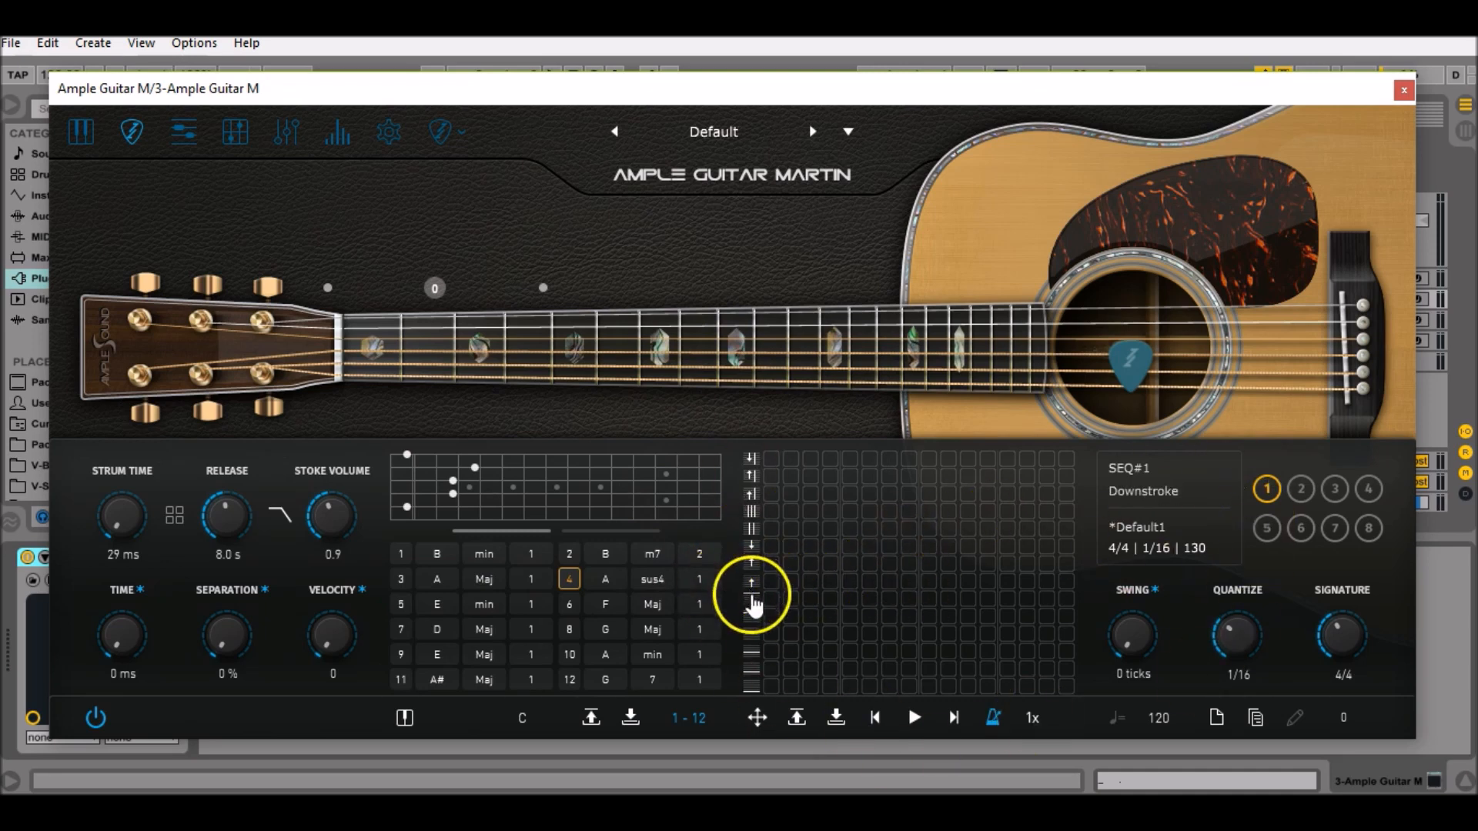
- Draw a two-cell downstroke at the start of the SEQ#1 strum pattern, followed by a two-cell upstroke with reduced velocity
{"action": "left_click", "coordinate": [770, 583]}
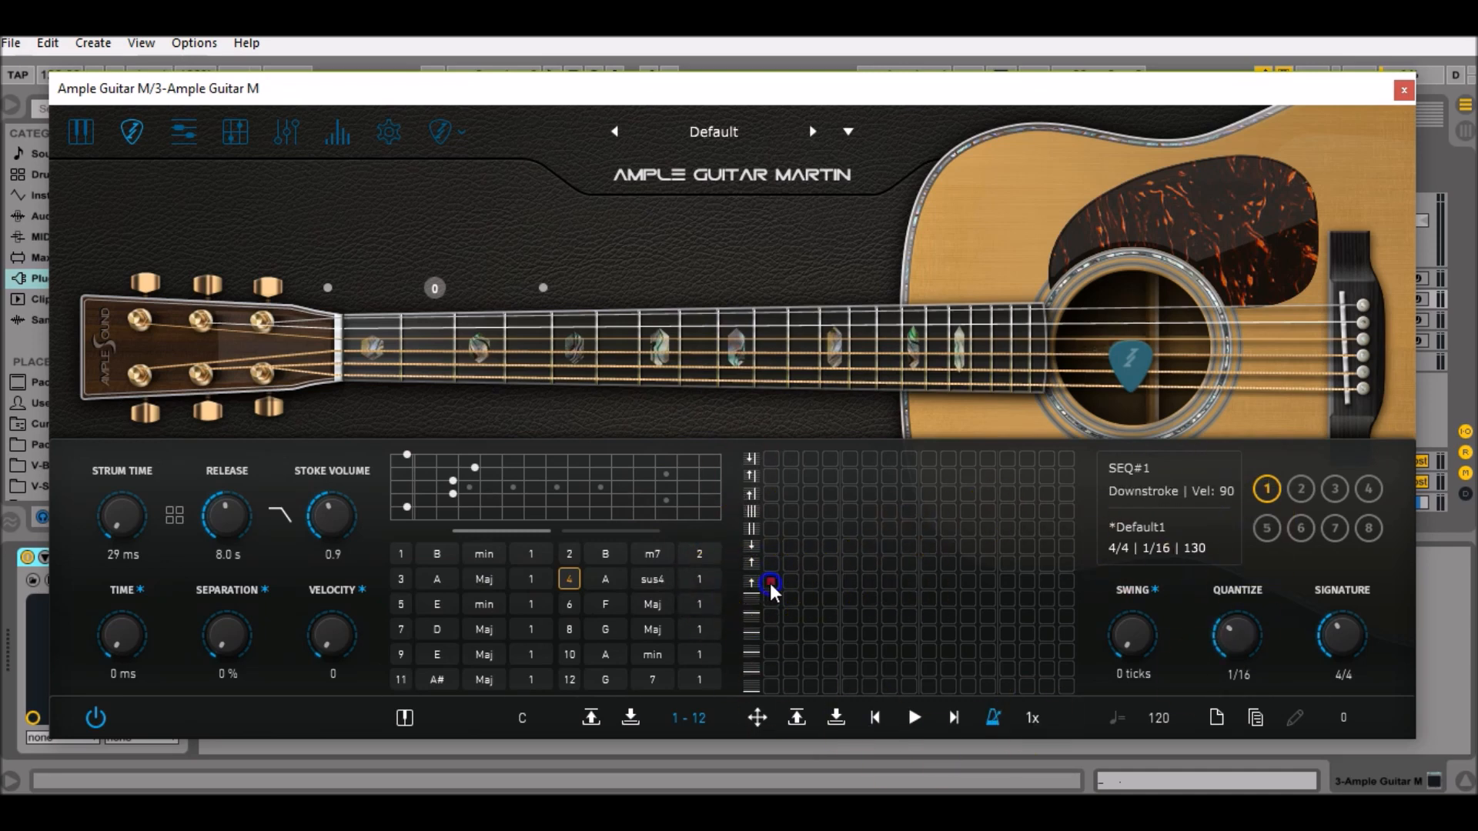
{"action": "left_click_drag", "start_coordinate": [770, 583], "coordinate": [786, 583]}
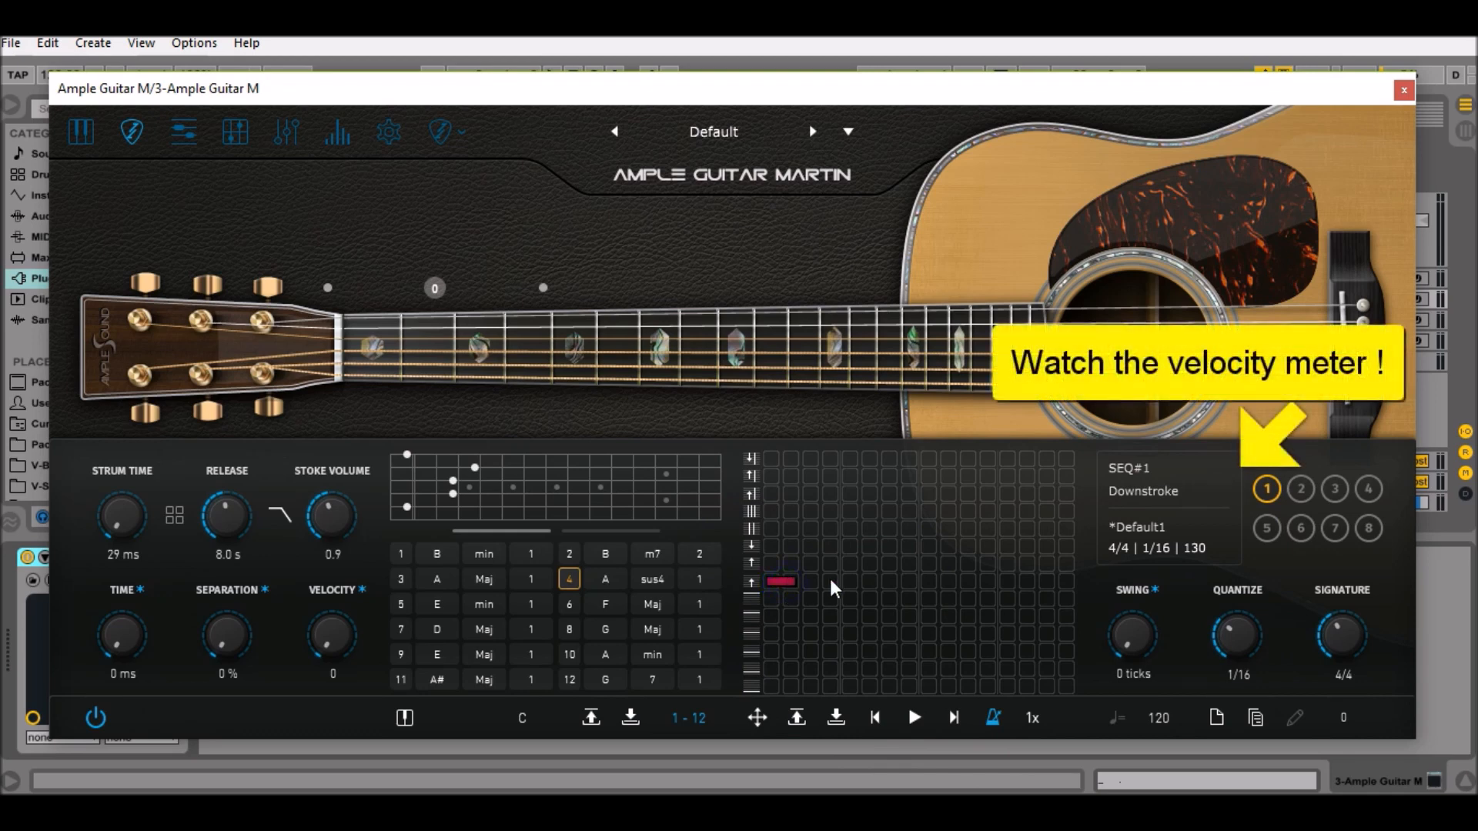
{"action": "left_click", "coordinate": [810, 548]}
{"action": "left_click_drag", "start_coordinate": [814, 553], "coordinate": [825, 556]}
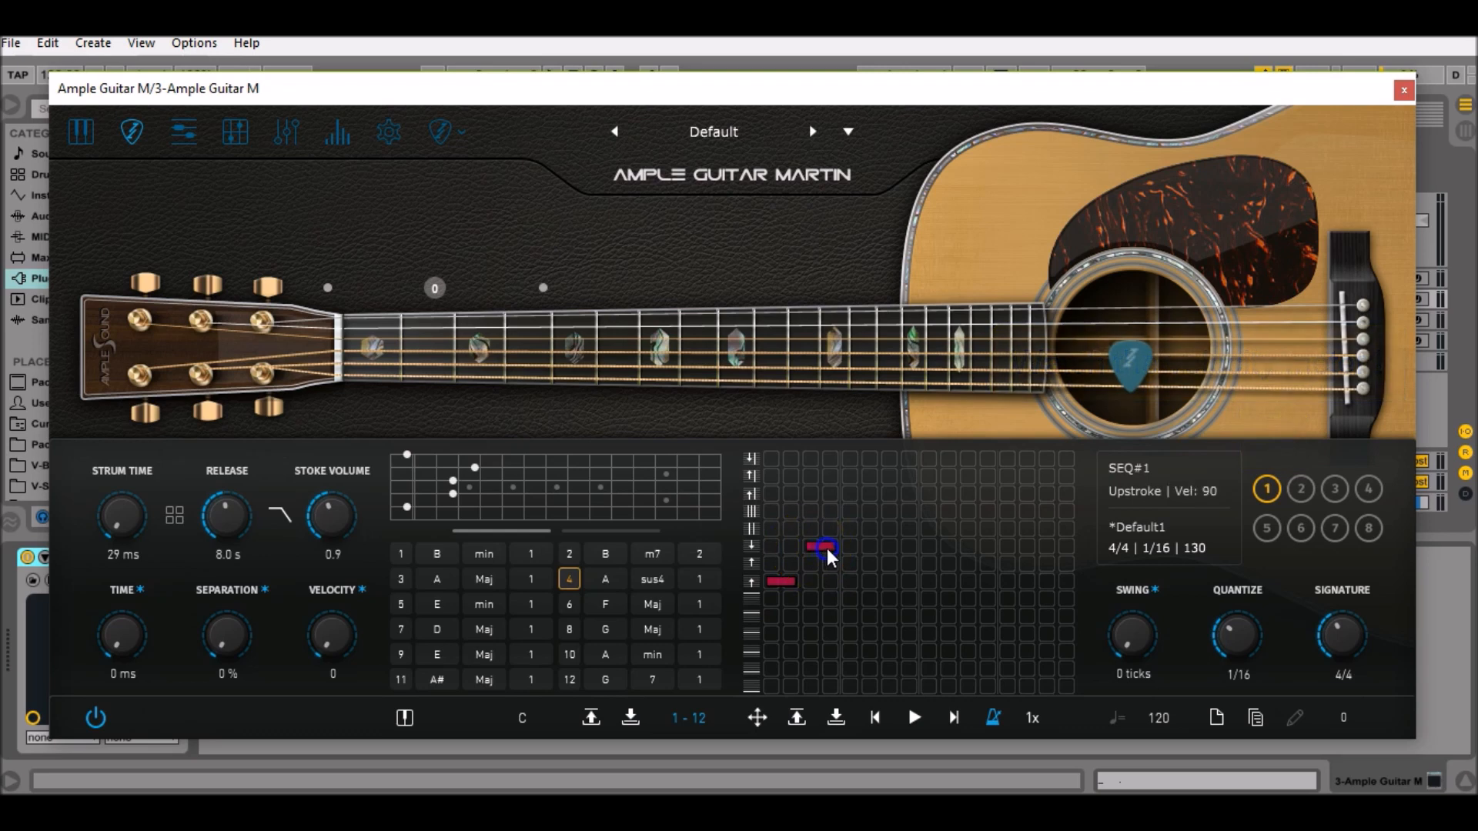
{"action": "left_click_drag", "start_coordinate": [828, 560], "coordinate": [830, 579]}
- Add a two-cell mute stroke on cells 5–6 of the strum pattern with its velocity raised to 101
{"action": "left_click", "coordinate": [848, 518]}
{"action": "left_click", "coordinate": [752, 512]}
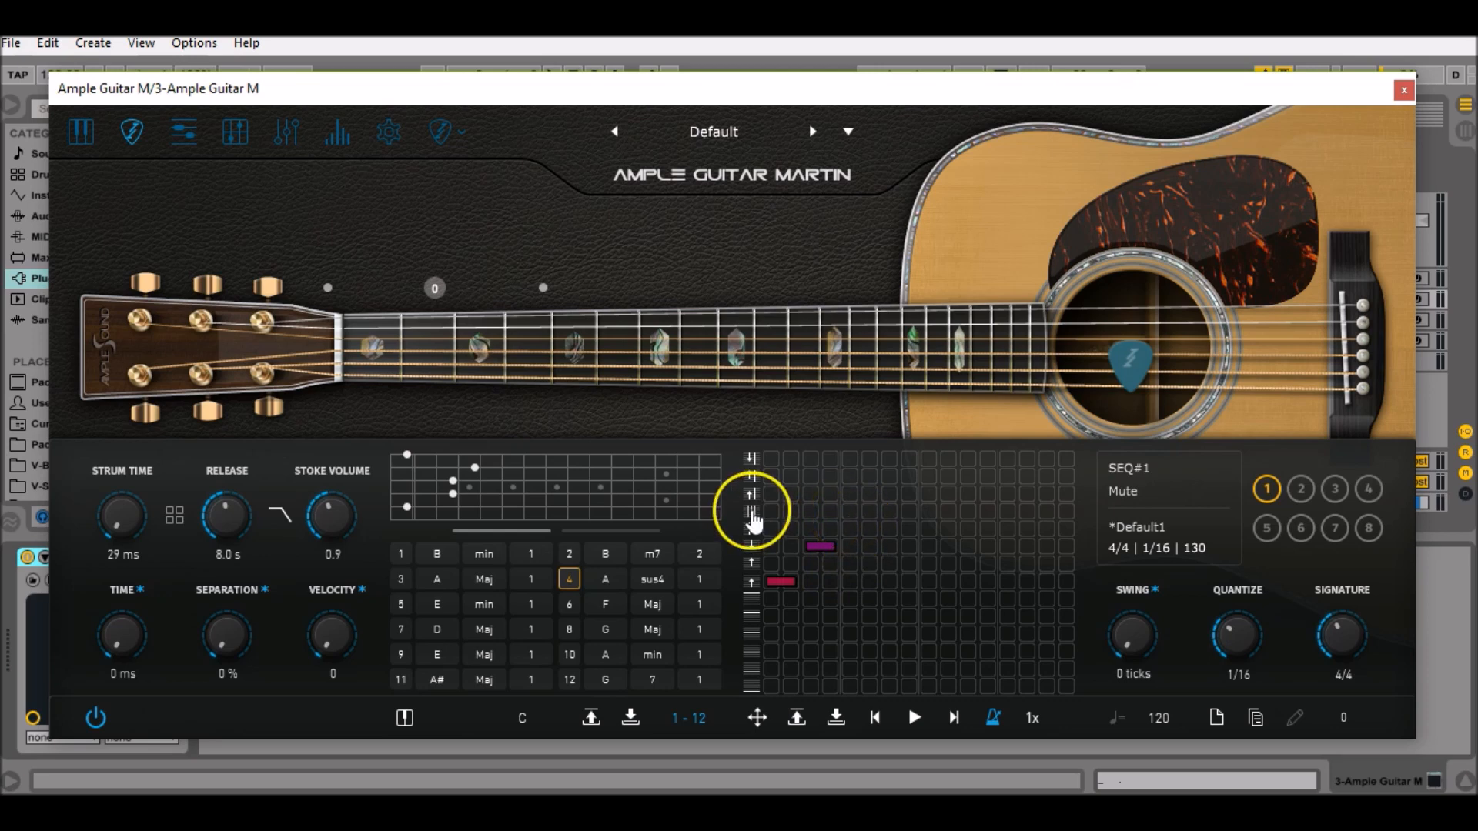
{"action": "left_click", "coordinate": [857, 524]}
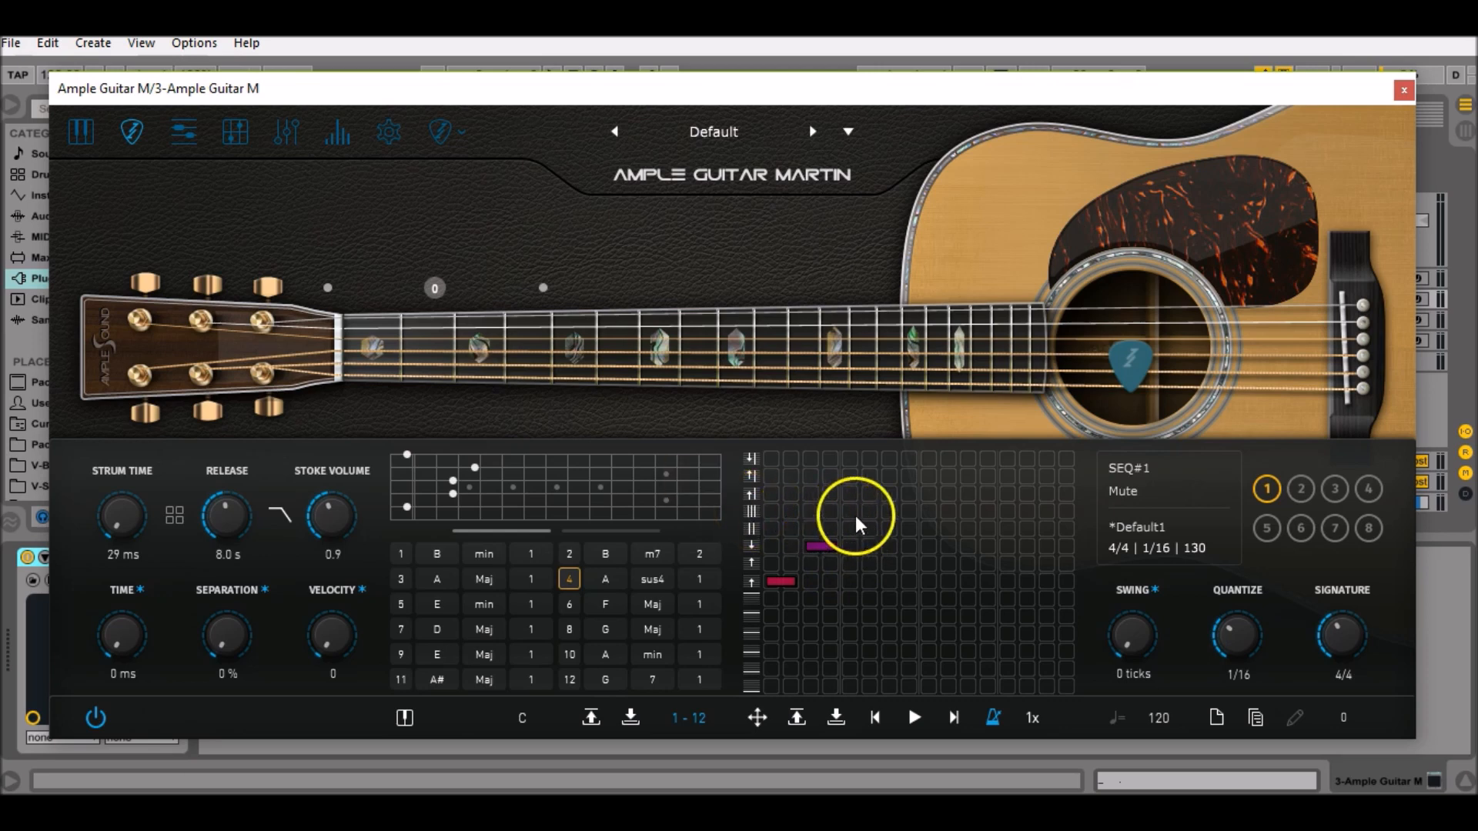
{"action": "left_click", "coordinate": [849, 512]}
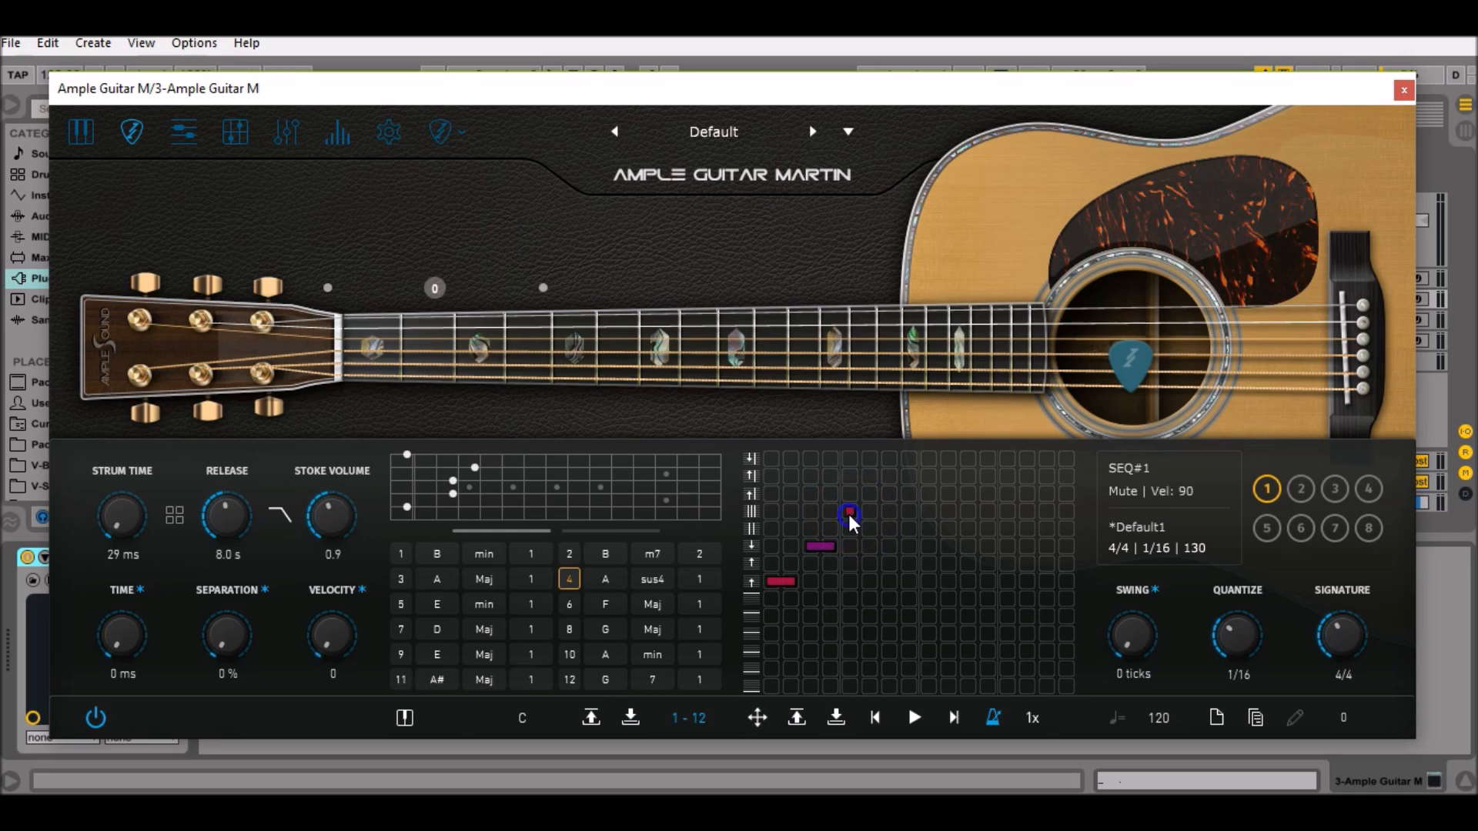
{"action": "left_click_drag", "start_coordinate": [855, 523], "coordinate": [869, 504]}
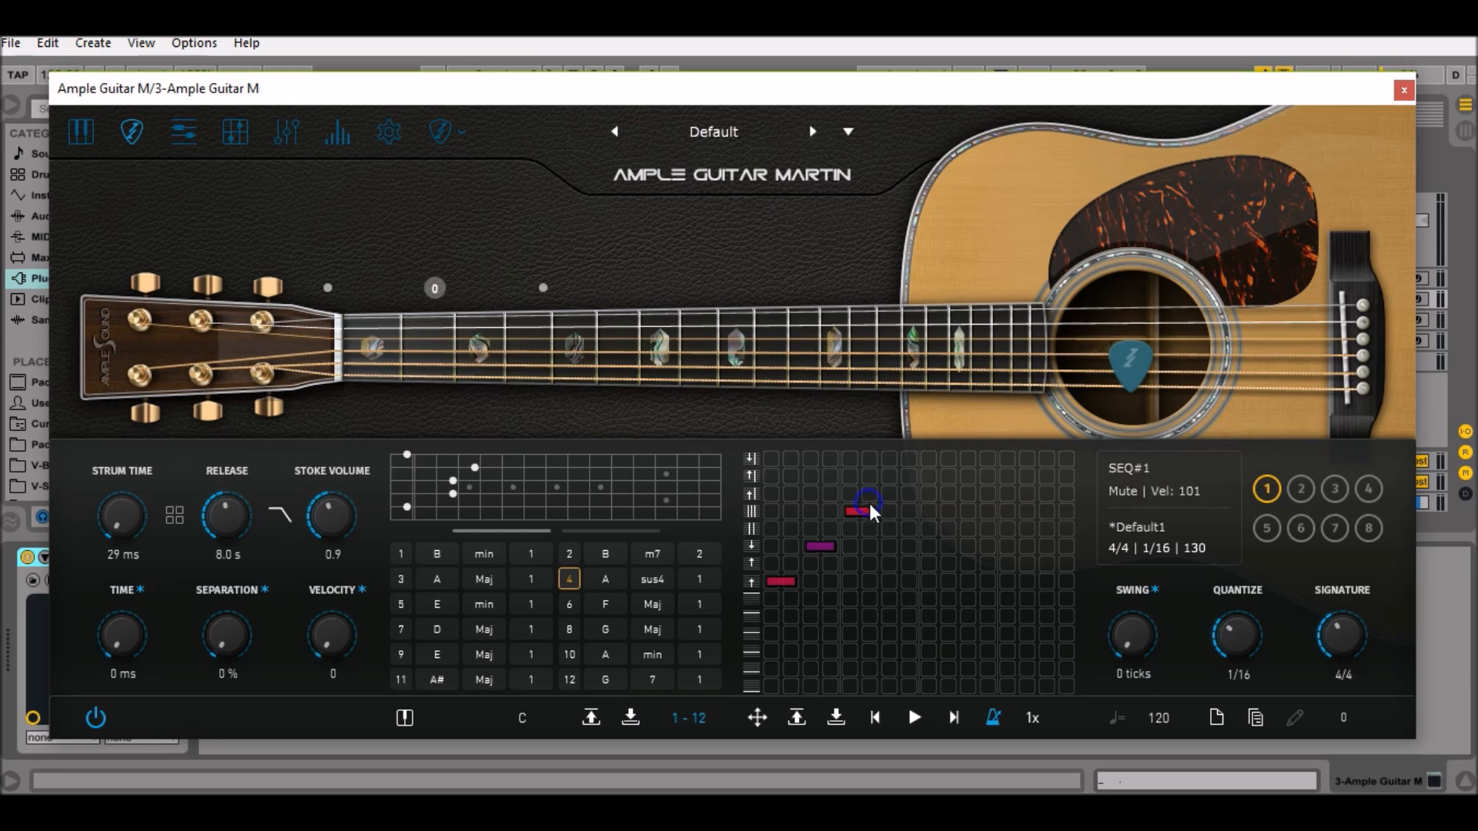
- Add a softer two-cell upstroke on cells 7–8 and a softer treble downstroke on cells 9–10 of the strum pattern
{"action": "left_click", "coordinate": [889, 548]}
{"action": "left_click_drag", "start_coordinate": [893, 548], "coordinate": [909, 569]}
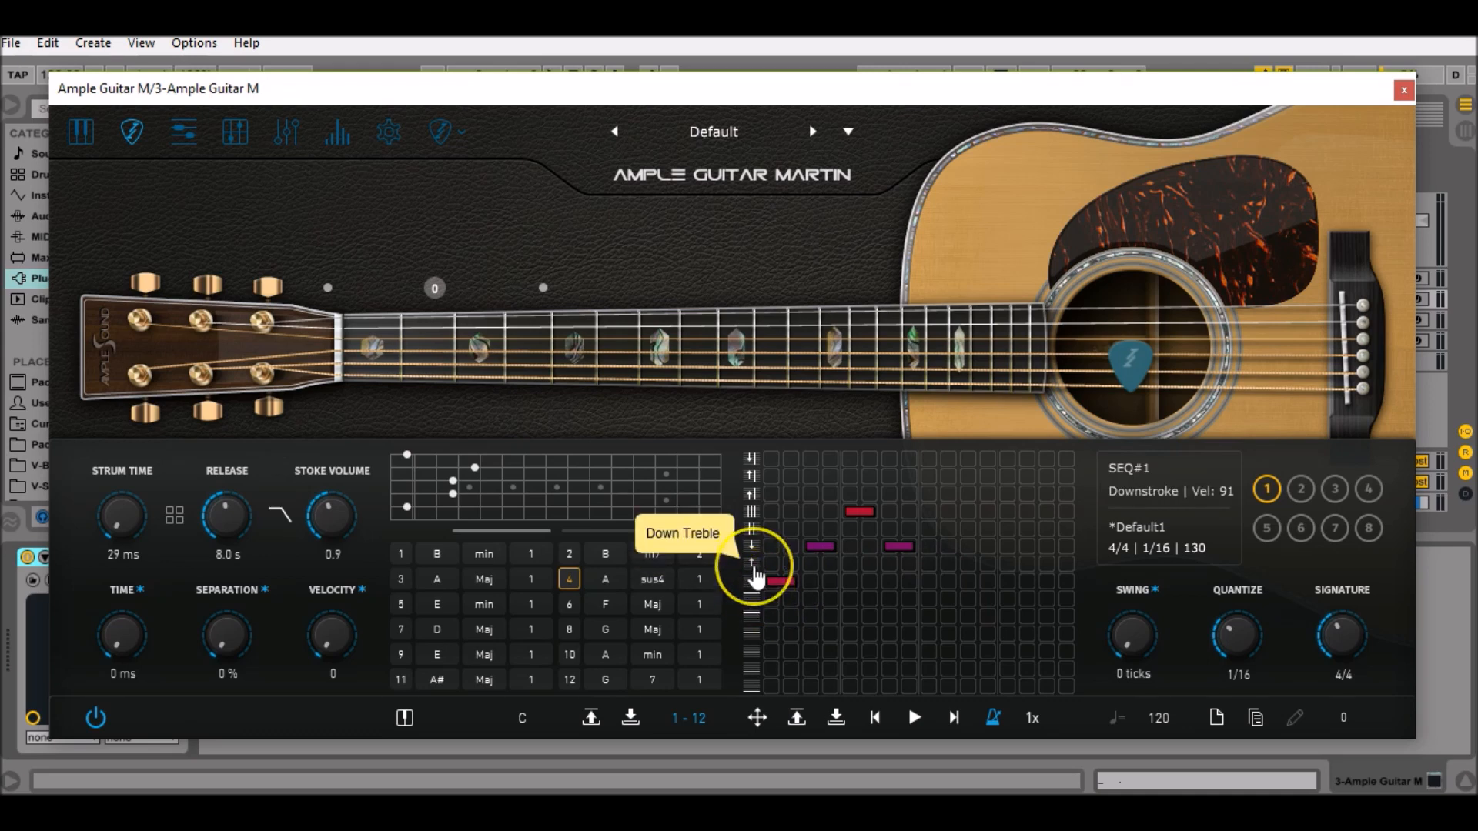
{"action": "left_click", "coordinate": [927, 569]}
{"action": "left_click_drag", "start_coordinate": [929, 570], "coordinate": [947, 576]}
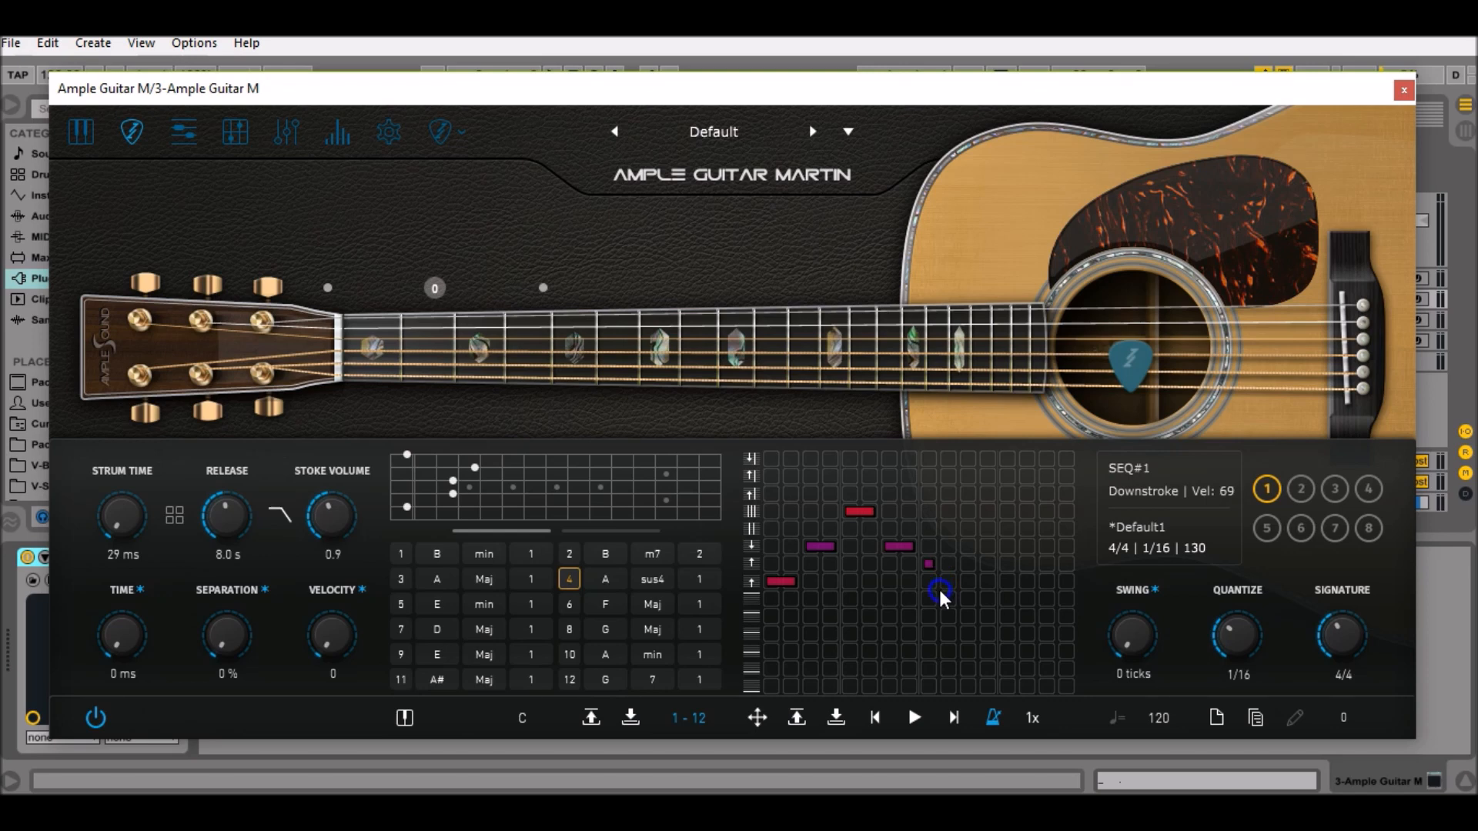
{"action": "left_click", "coordinate": [939, 608]}
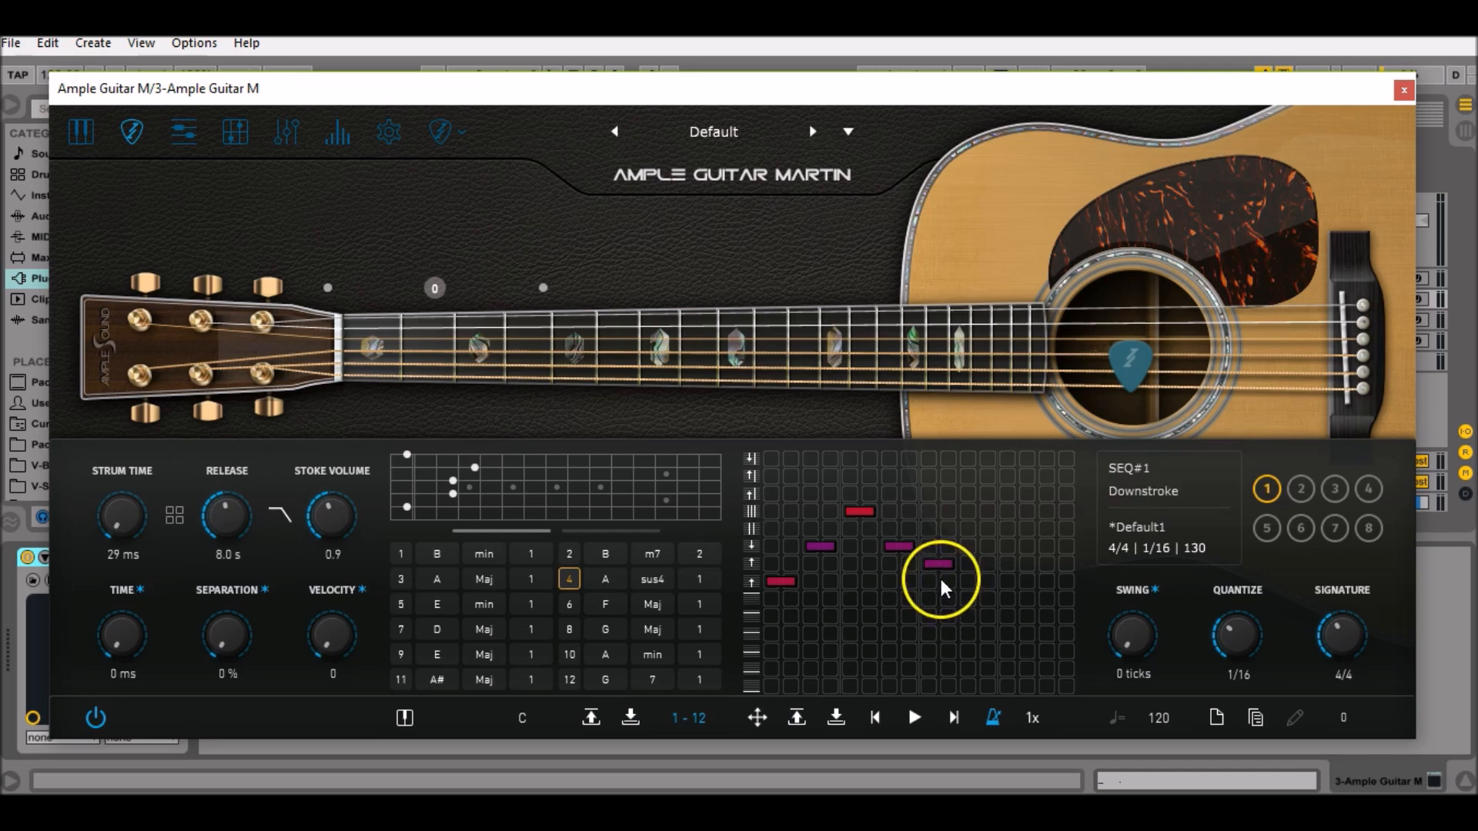
- Complete the strum pattern with two-cell upstrokes on cells 11–12 and 15–16 and a softer mute stroke on cells 13–14
{"action": "left_click", "coordinate": [968, 548]}
{"action": "left_click_drag", "start_coordinate": [977, 551], "coordinate": [988, 556]}
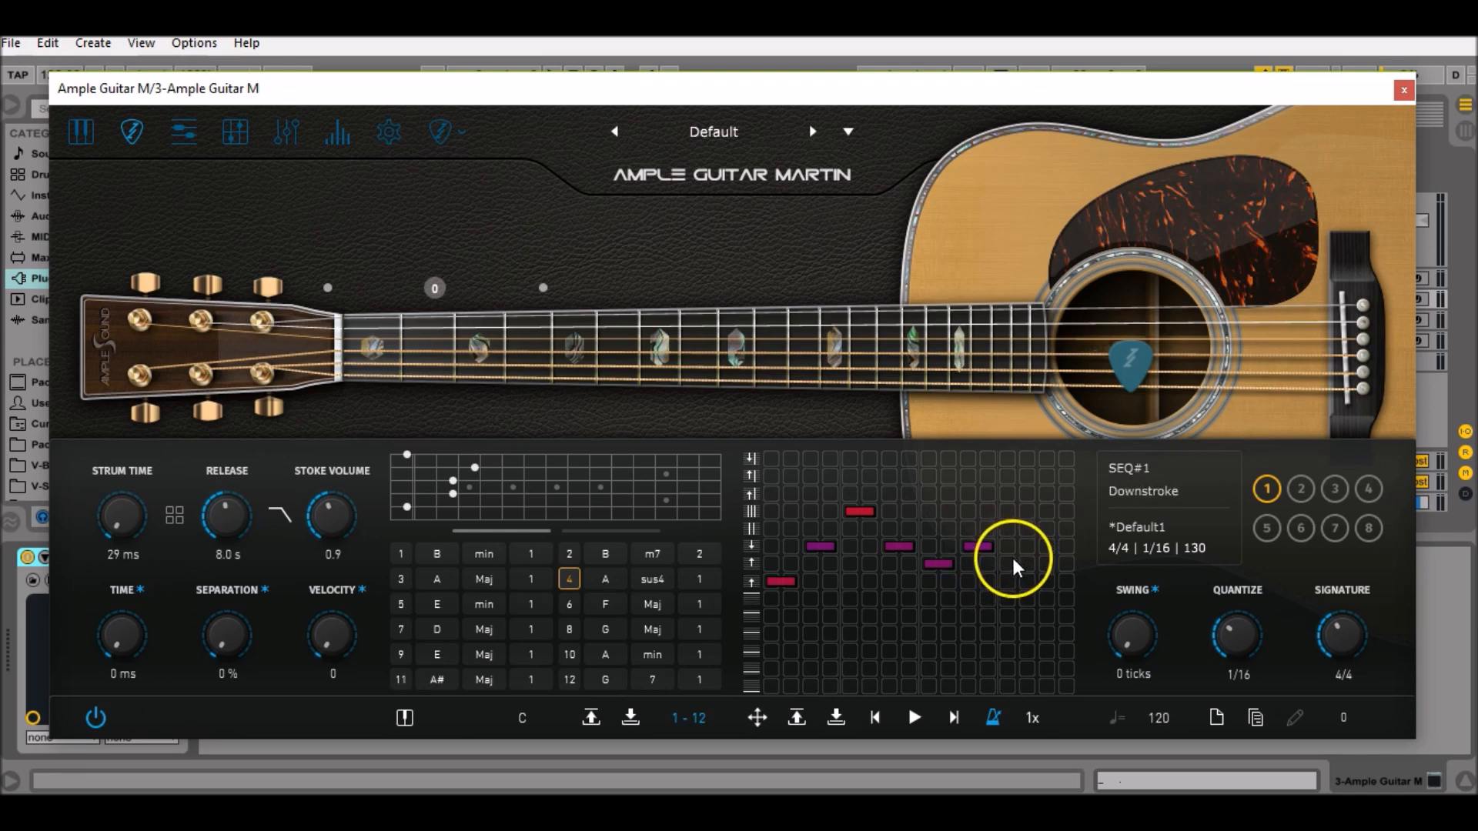
{"action": "left_click", "coordinate": [1019, 512]}
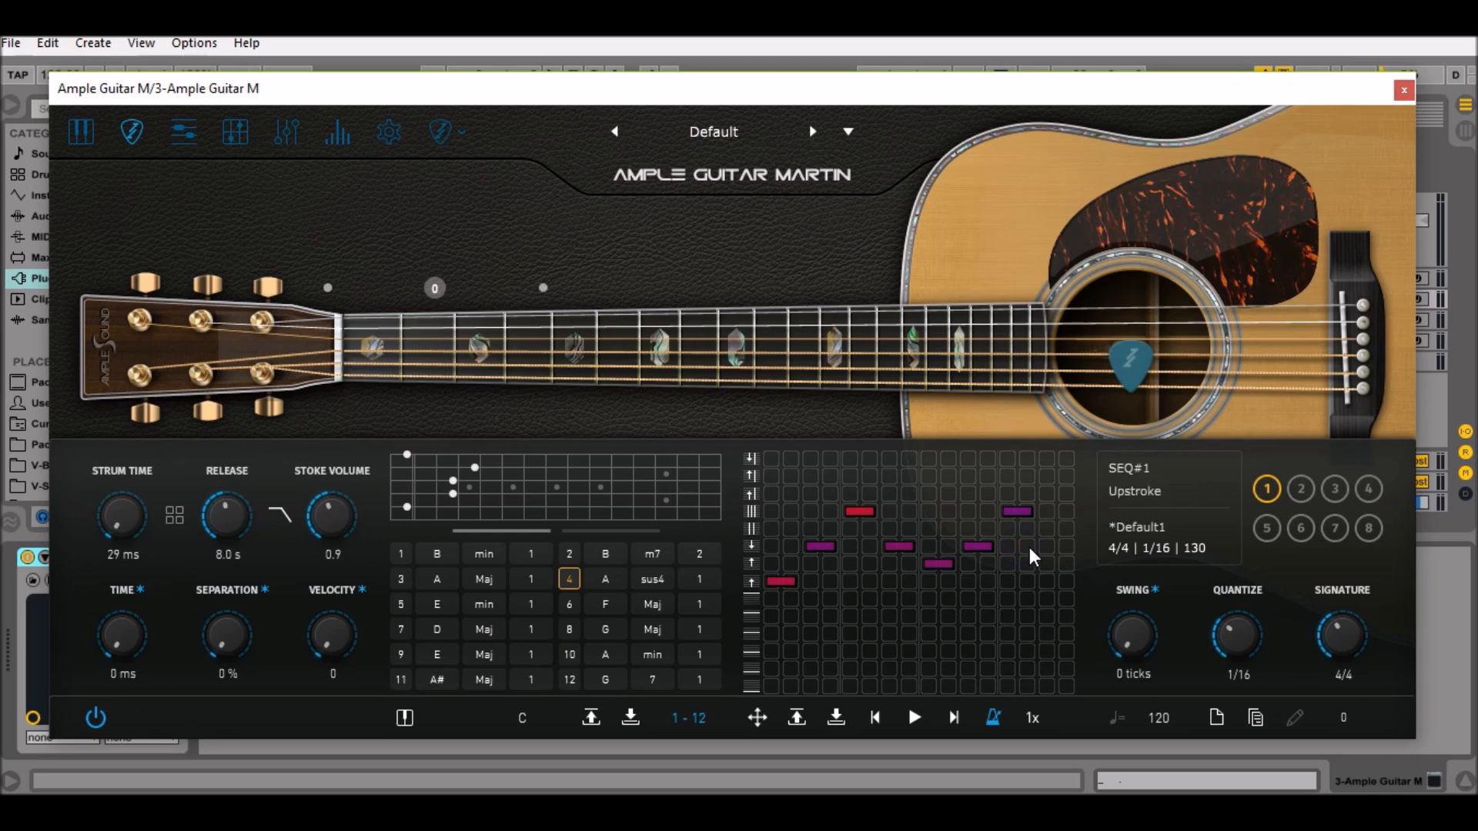
{"action": "left_click", "coordinate": [1052, 549]}
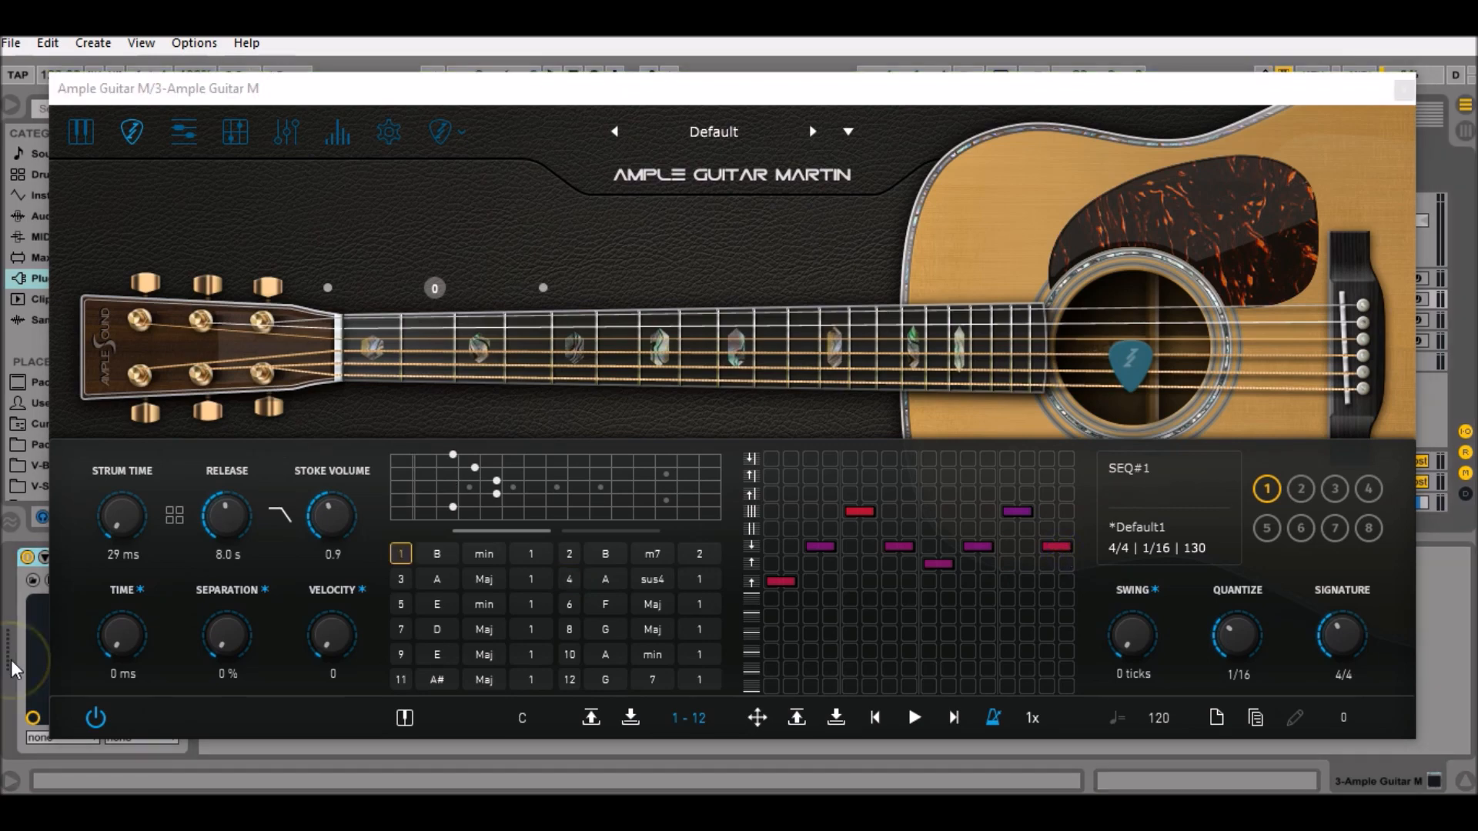
- Close the Ample Guitar M window, open the guitar track's MIDI clip, and draw a half-bar C1 note at bar 1
{"action": "left_click", "coordinate": [1404, 91]}
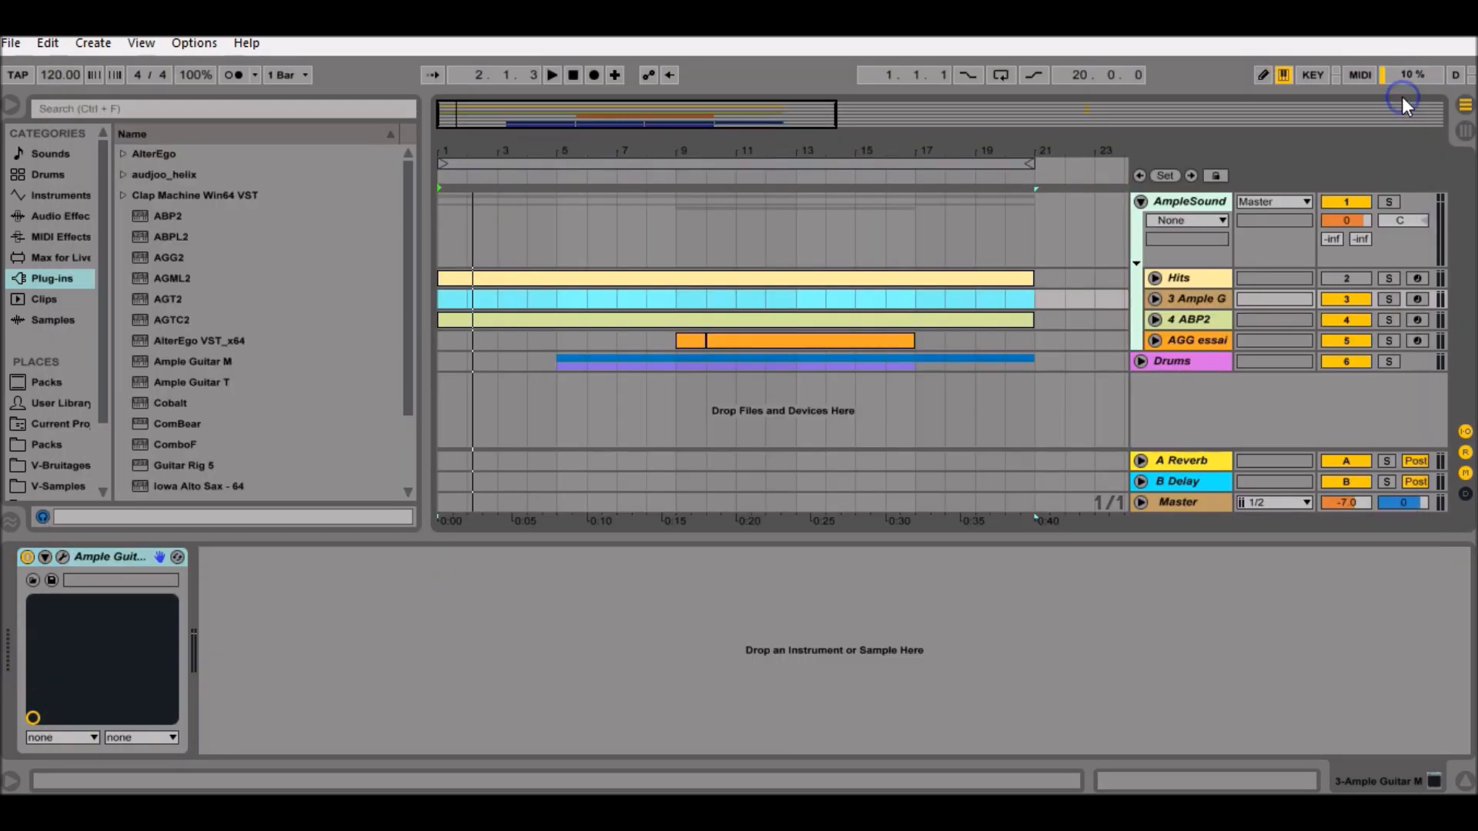
{"action": "left_click", "coordinate": [482, 299]}
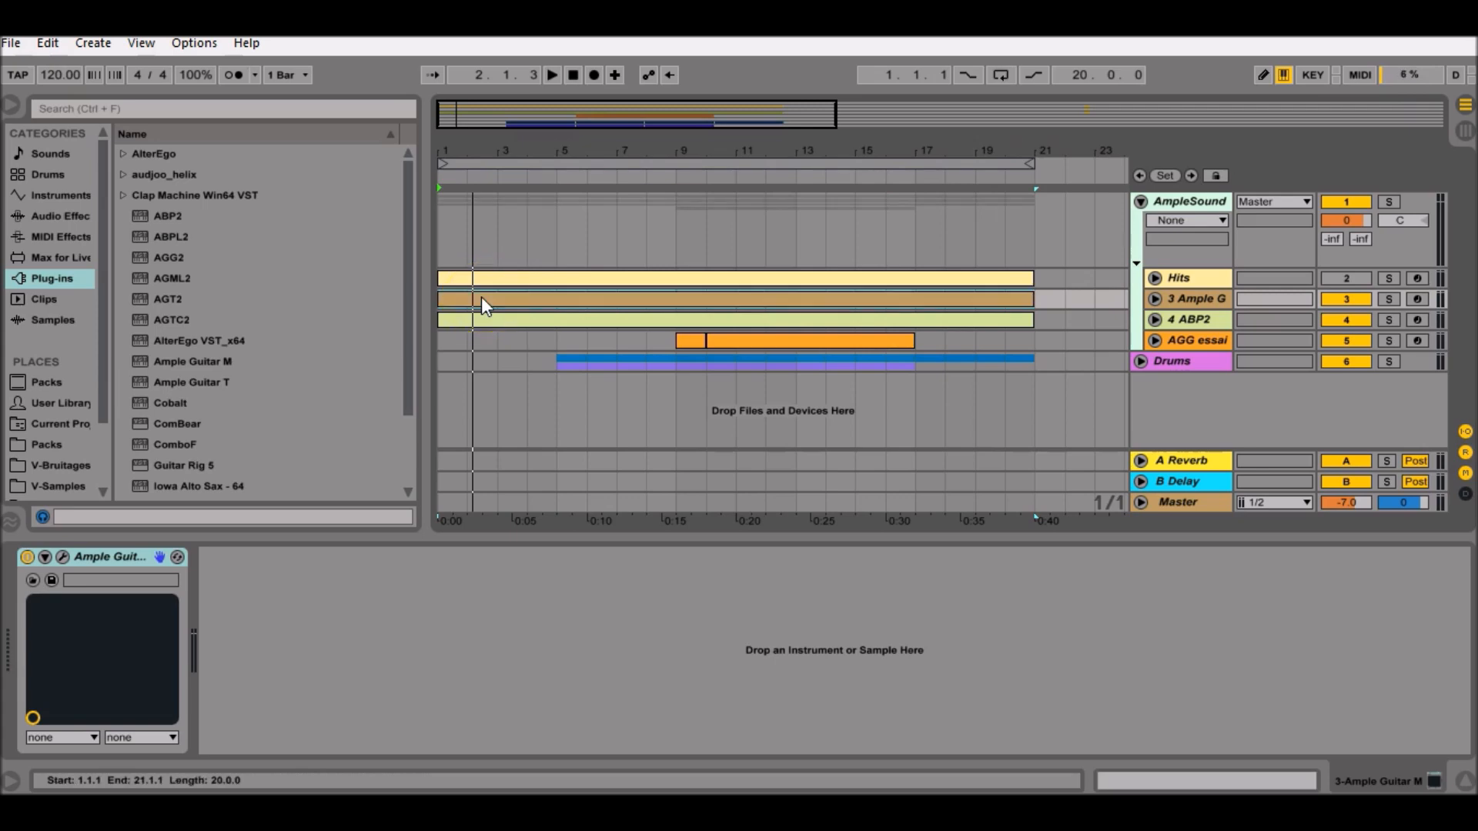
{"action": "double_click", "coordinate": [488, 297]}
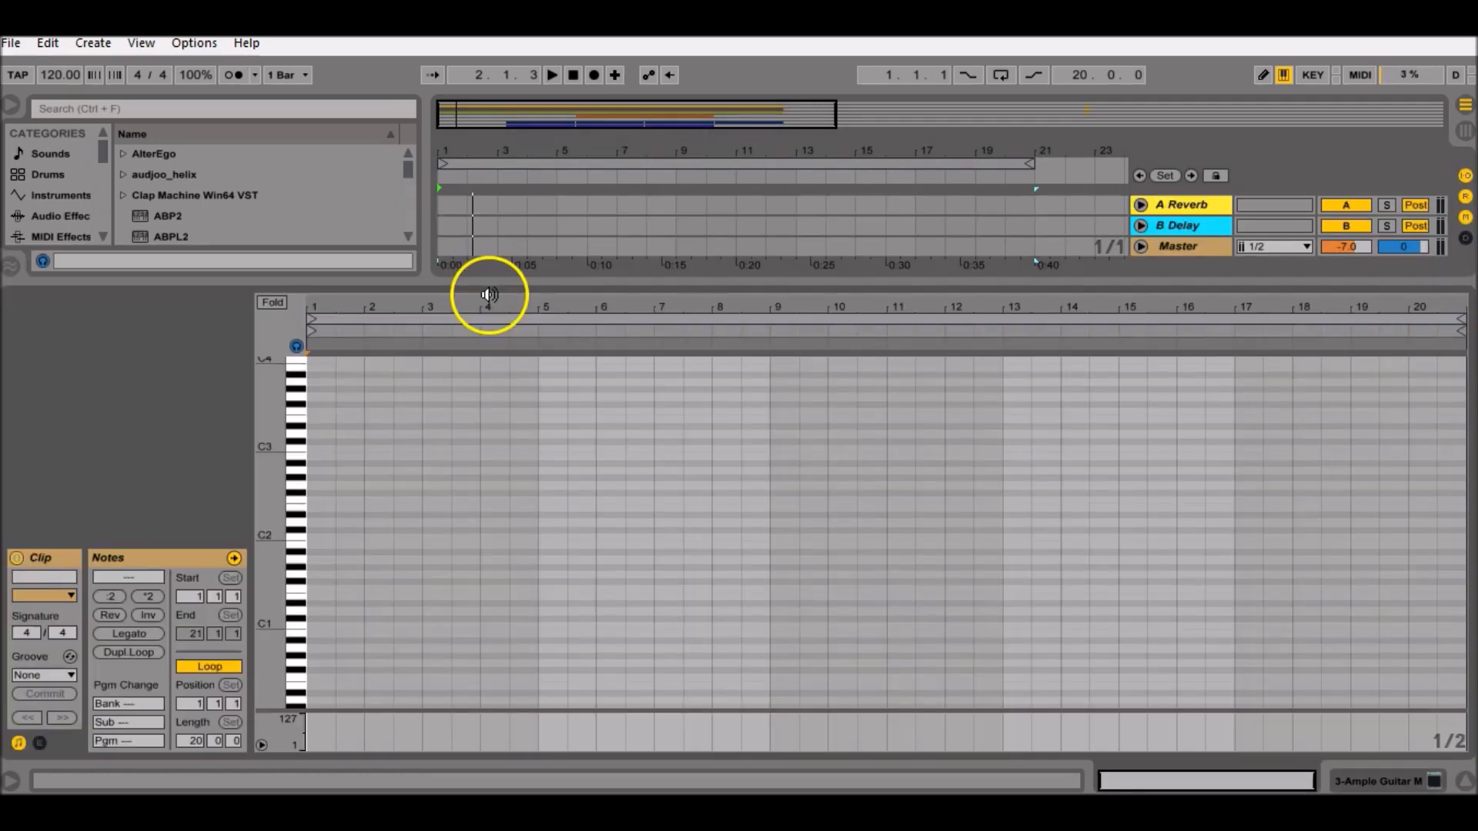
{"action": "left_click_drag", "start_coordinate": [270, 653], "coordinate": [273, 655]}
{"action": "key", "text": "b"}
{"action": "left_click", "coordinate": [320, 583]}
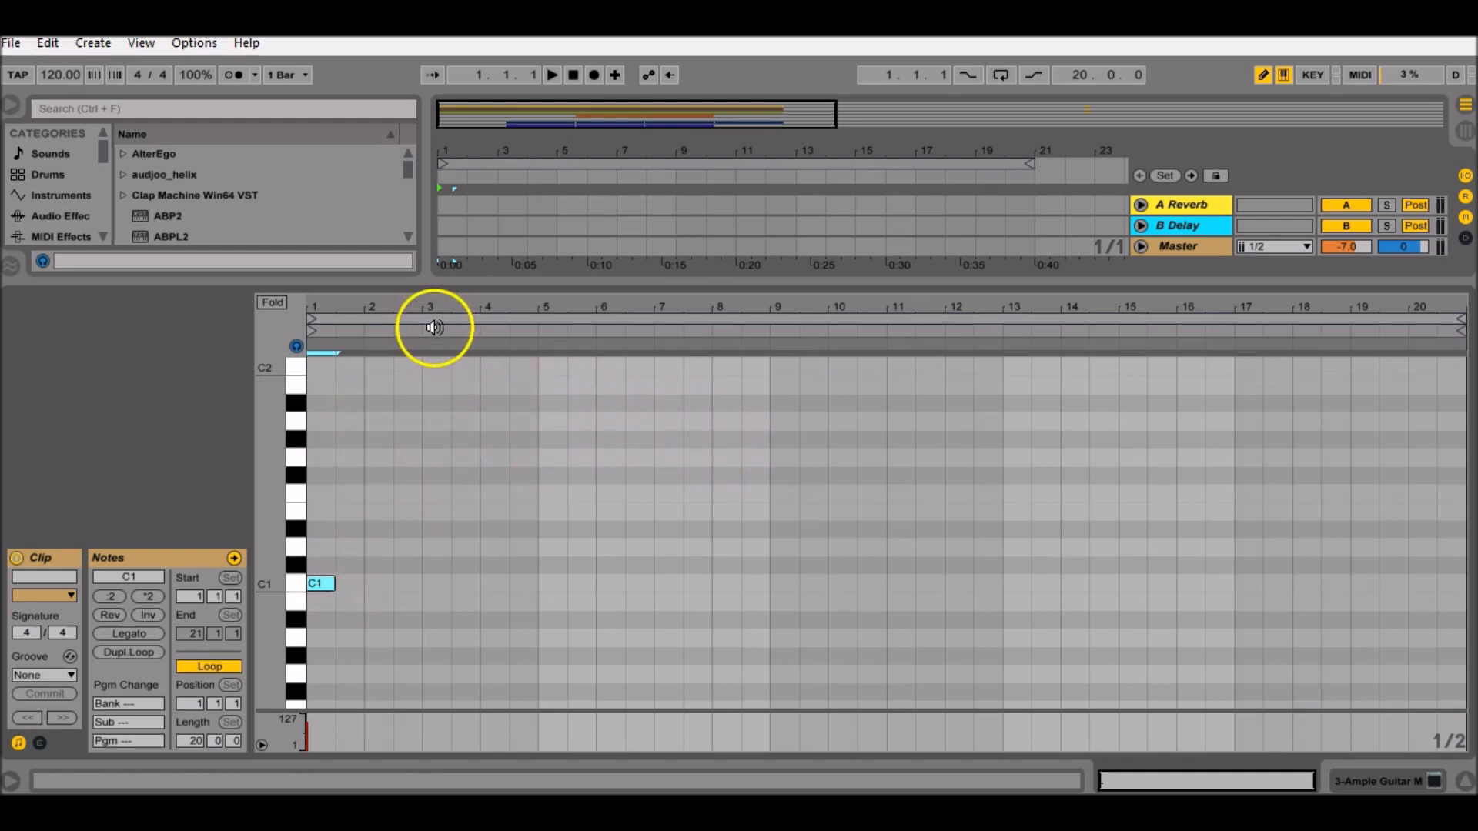
- Draw a 1/8 C#1 note at bar 3 and a 1/8 D1 note at bar 4 of the guitar clip
{"action": "left_click_drag", "start_coordinate": [419, 298], "coordinate": [422, 307]}
{"action": "left_click", "coordinate": [610, 564]}
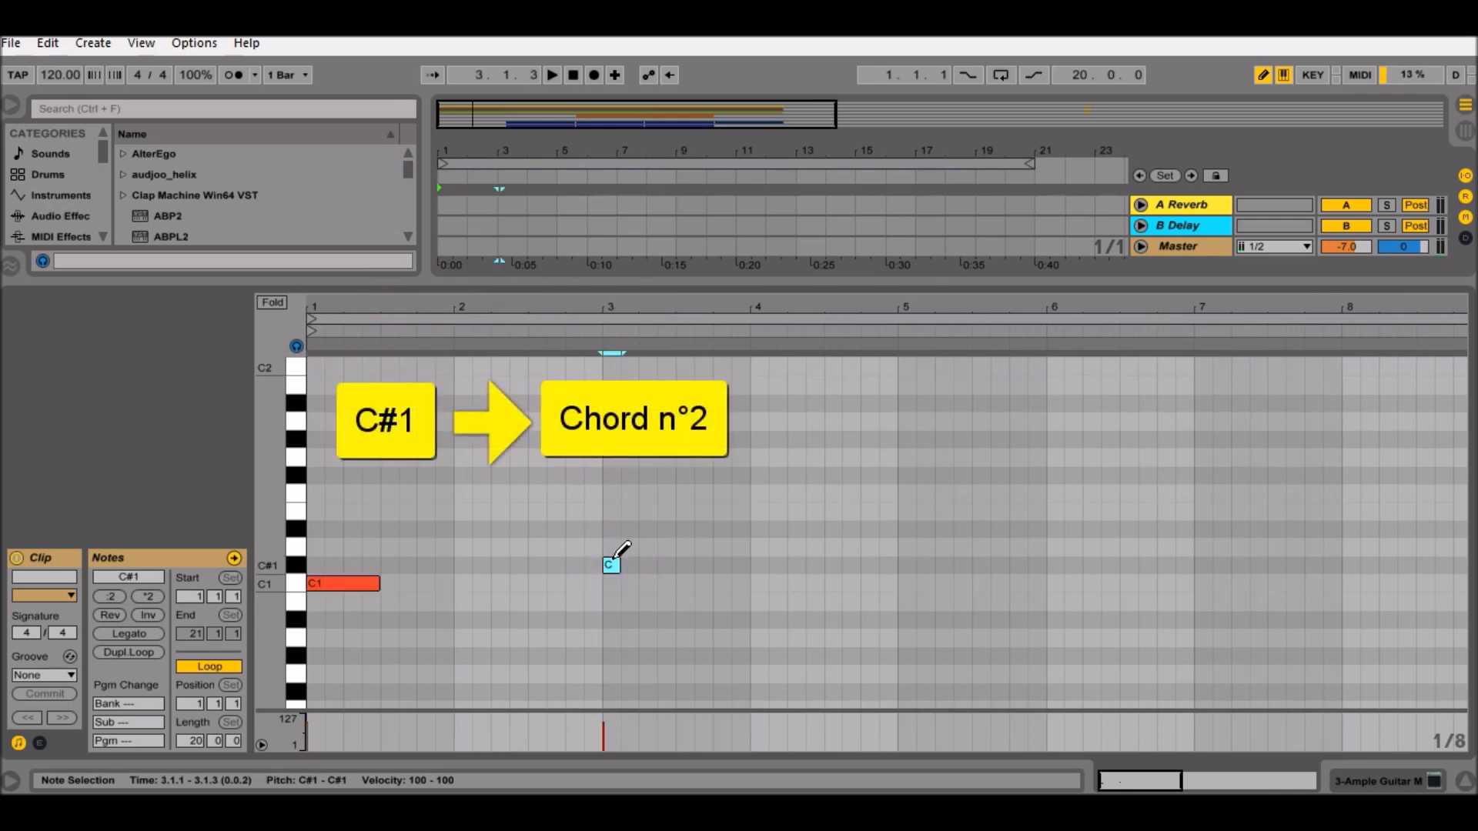
{"action": "left_click", "coordinate": [612, 566]}
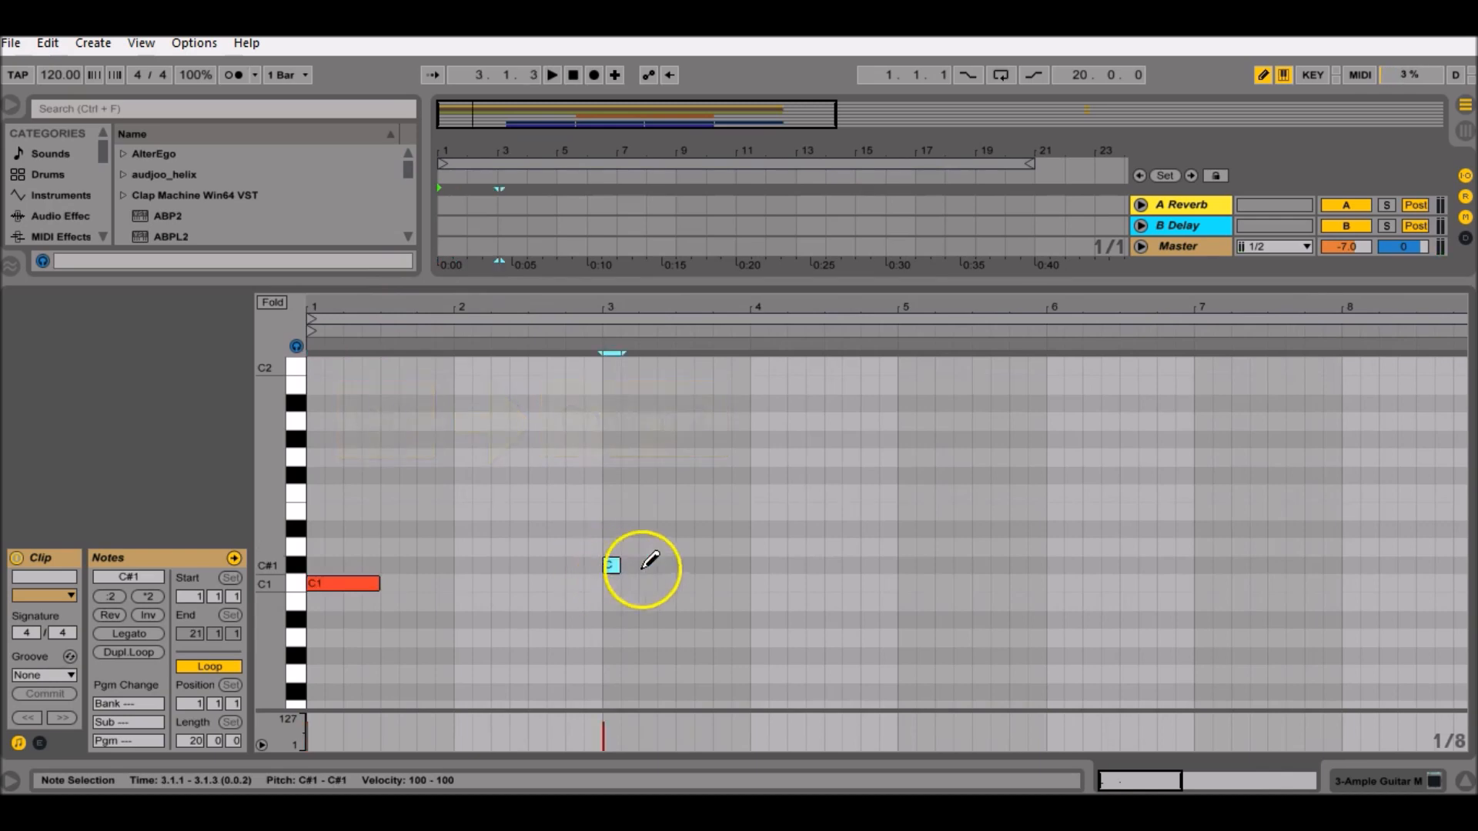
{"action": "left_click", "coordinate": [756, 546]}
- Draw a 1/16 D#1 note at 4.3 and a 1/32 D1 note at 4.4.3 of the guitar clip
{"action": "left_click_drag", "start_coordinate": [787, 311], "coordinate": [786, 345]}
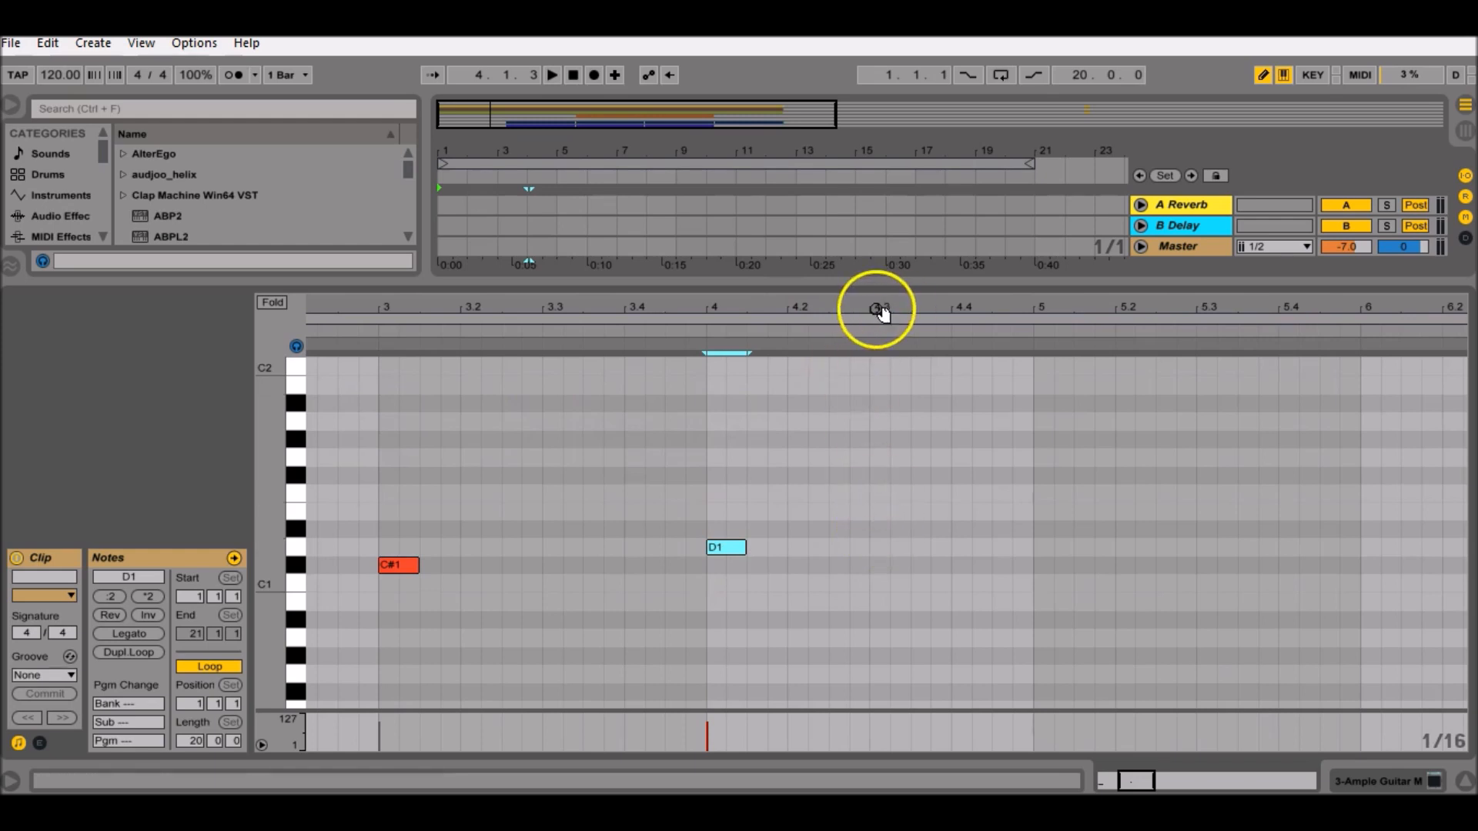
{"action": "left_click", "coordinate": [880, 528]}
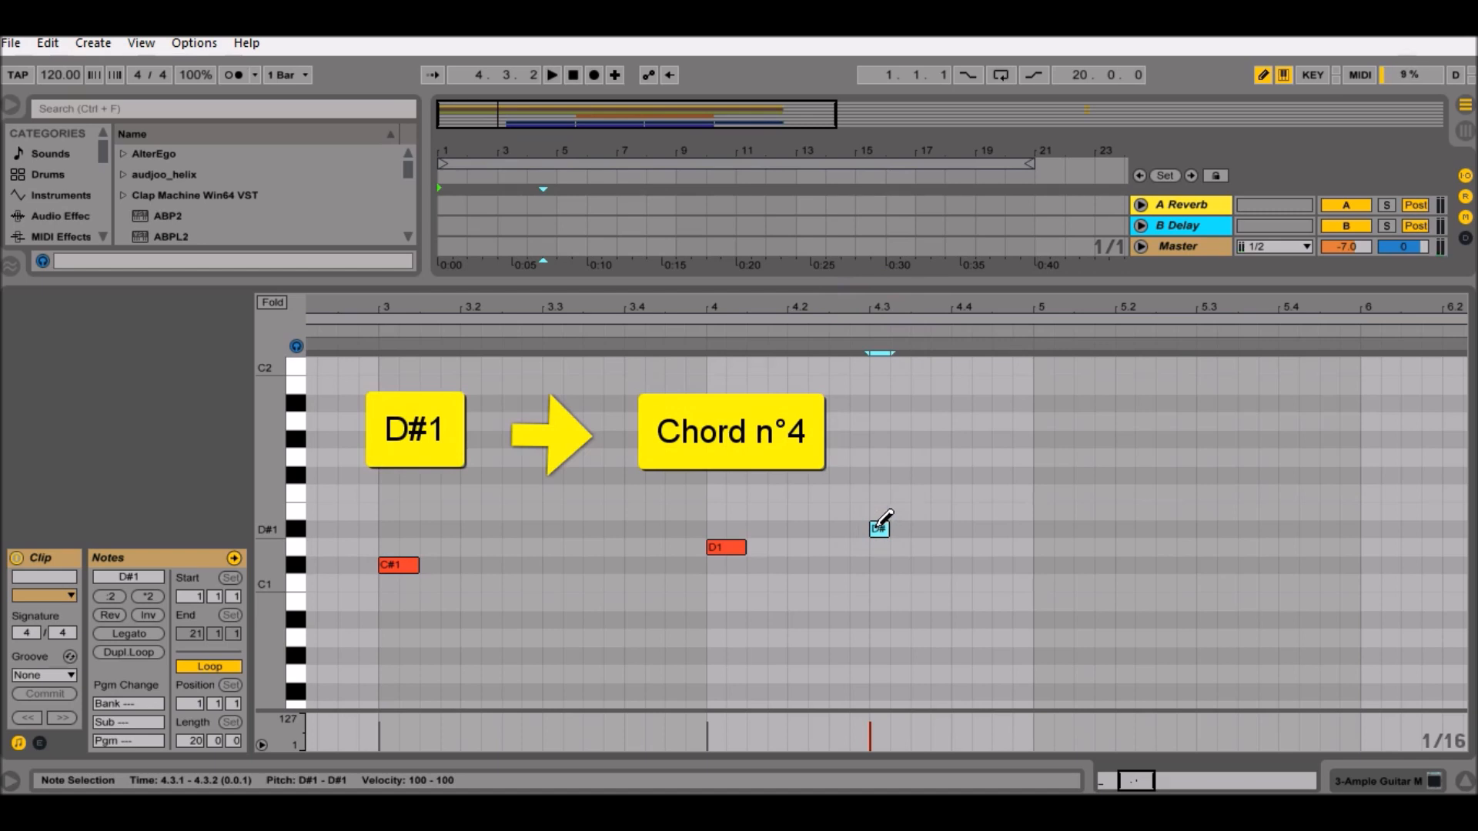
{"action": "left_click_drag", "start_coordinate": [987, 315], "coordinate": [989, 303]}
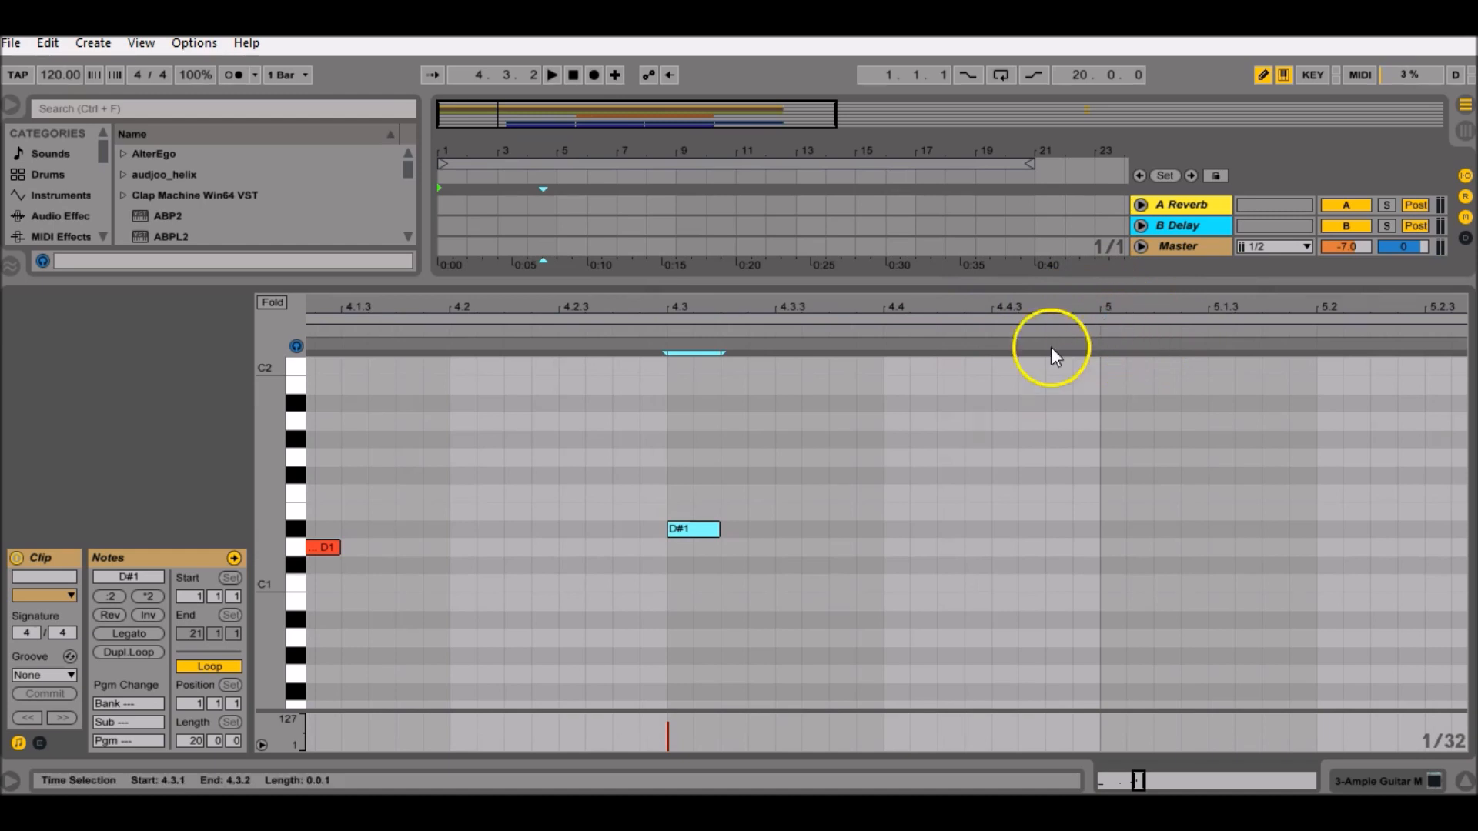
{"action": "left_click", "coordinate": [1005, 546]}
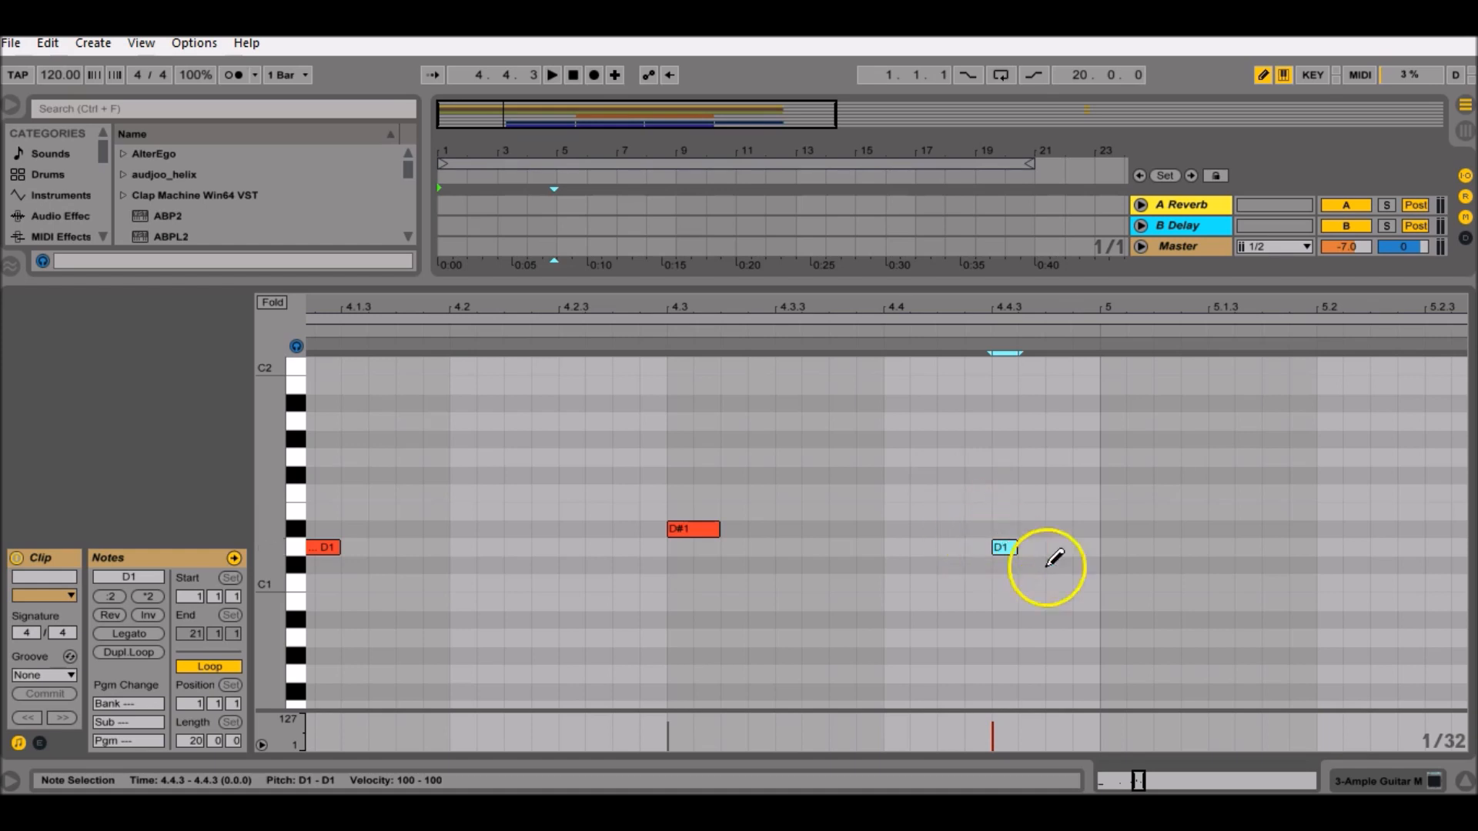
- Draw a sustained C3 note from 1.1.1 to 5.1.1 in the guitar clip
{"action": "left_click_drag", "start_coordinate": [1135, 780], "coordinate": [1140, 779]}
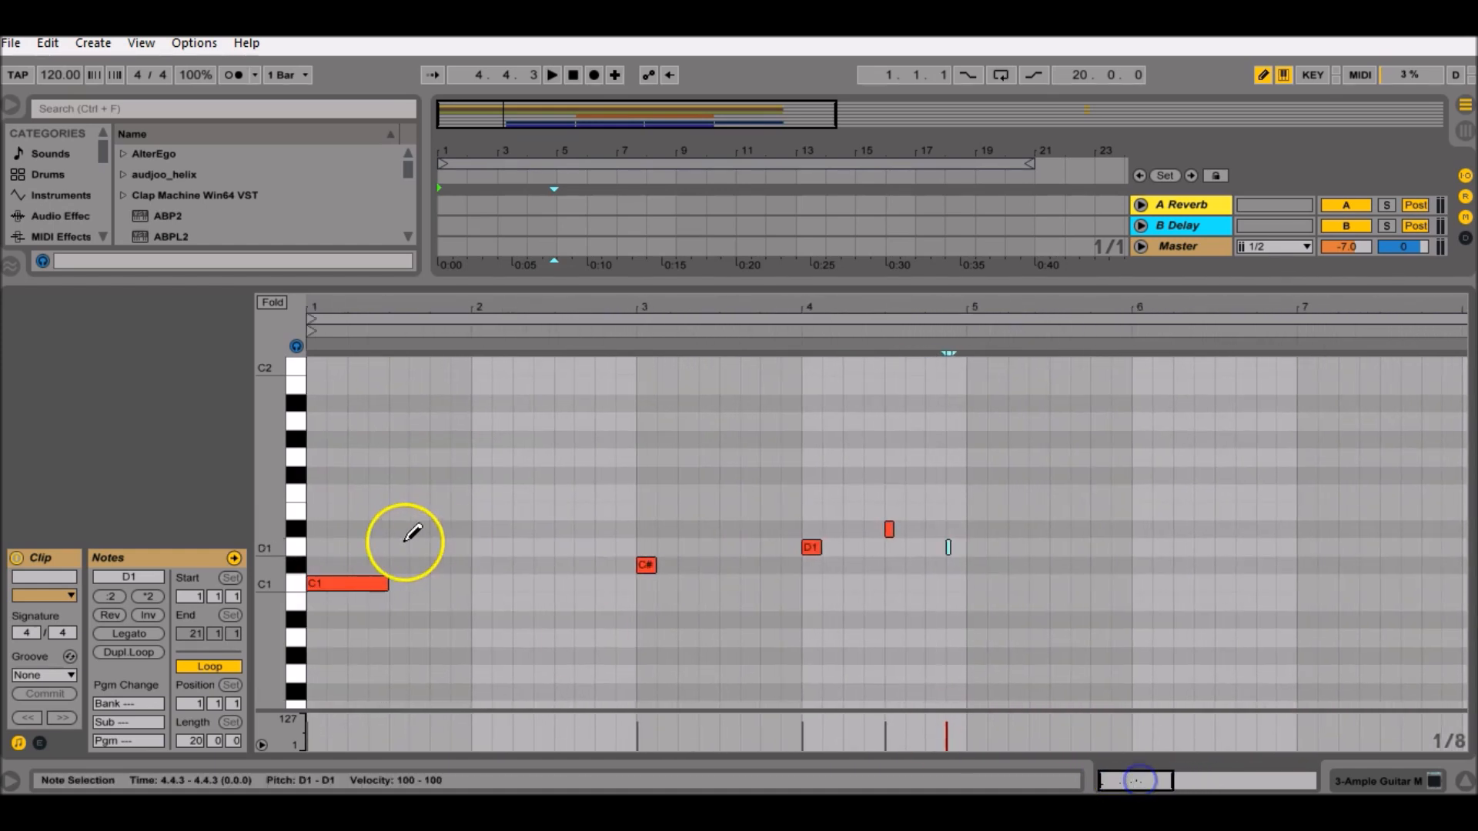
{"action": "scroll", "coordinate": [385, 570], "scroll_direction": "up", "scroll_amount": 6}
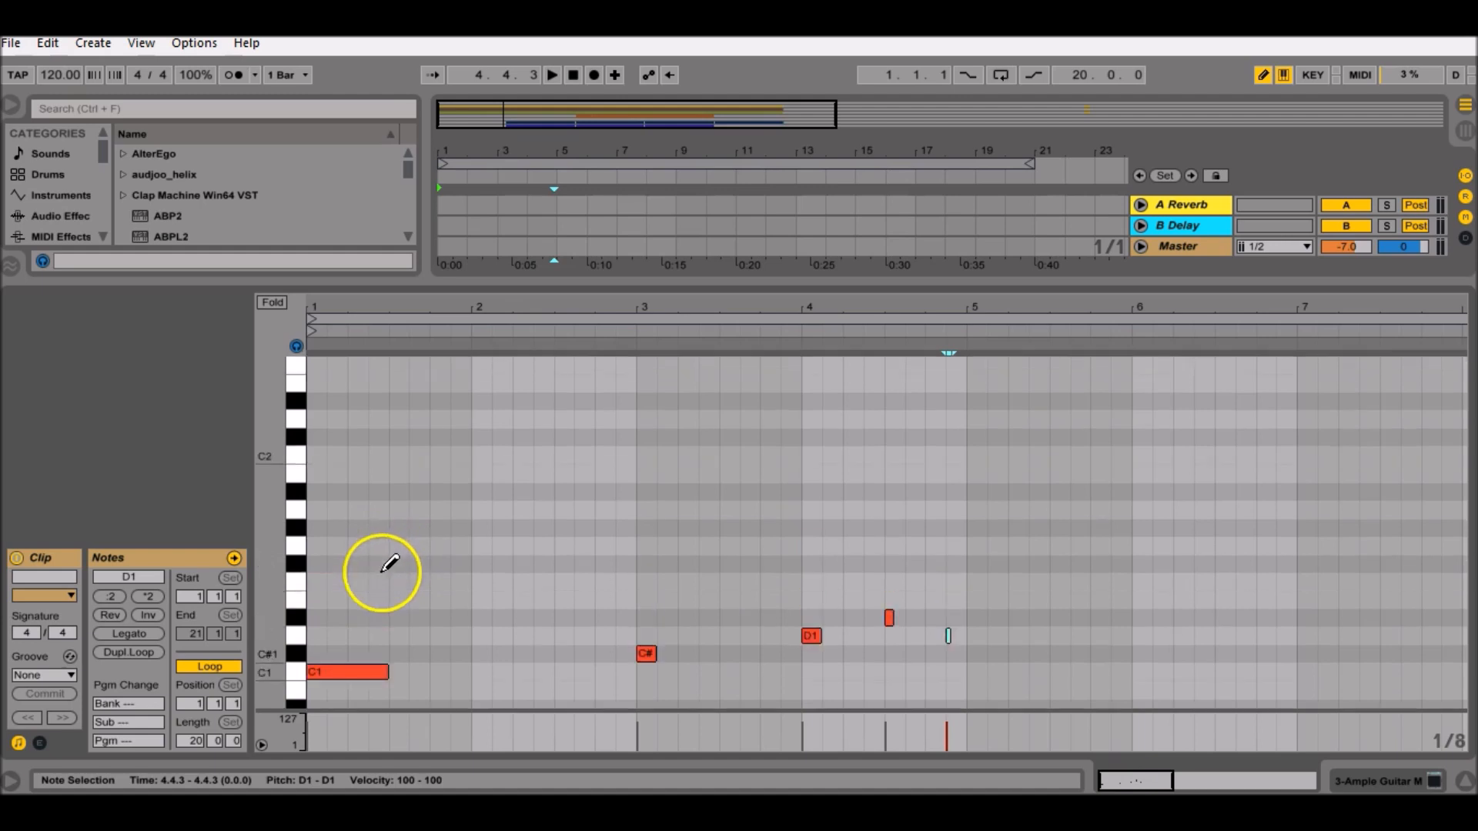
{"action": "scroll", "coordinate": [388, 563], "scroll_direction": "down", "scroll_amount": 2}
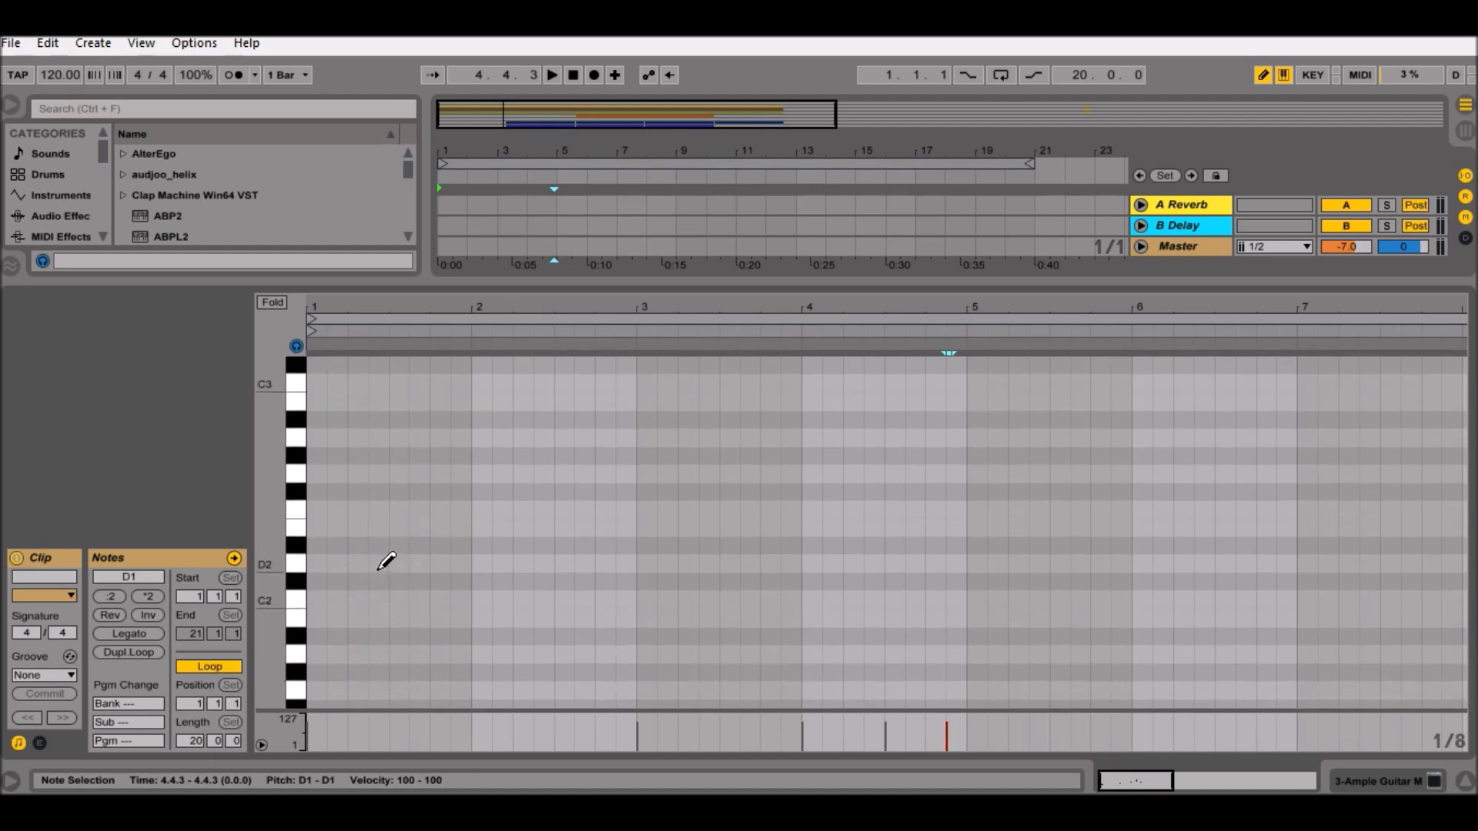
{"action": "left_click", "coordinate": [315, 382]}
{"action": "left_click_drag", "start_coordinate": [325, 383], "coordinate": [470, 385]}
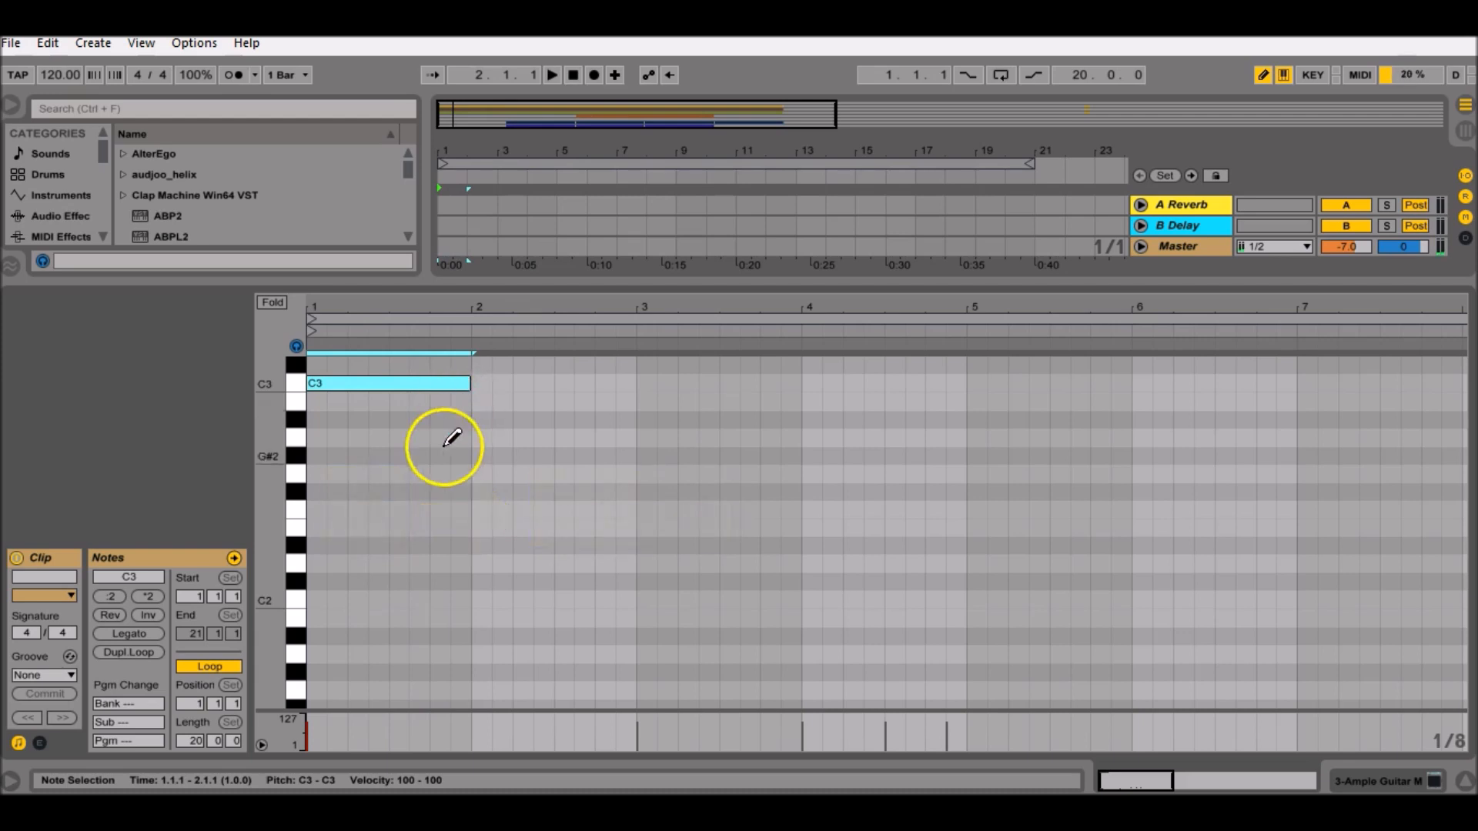
{"action": "scroll", "coordinate": [531, 585], "scroll_direction": "down", "scroll_amount": 3}
{"action": "left_click_drag", "start_coordinate": [1127, 778], "coordinate": [1129, 779]}
{"action": "scroll", "coordinate": [393, 415], "scroll_direction": "up", "scroll_amount": 4}
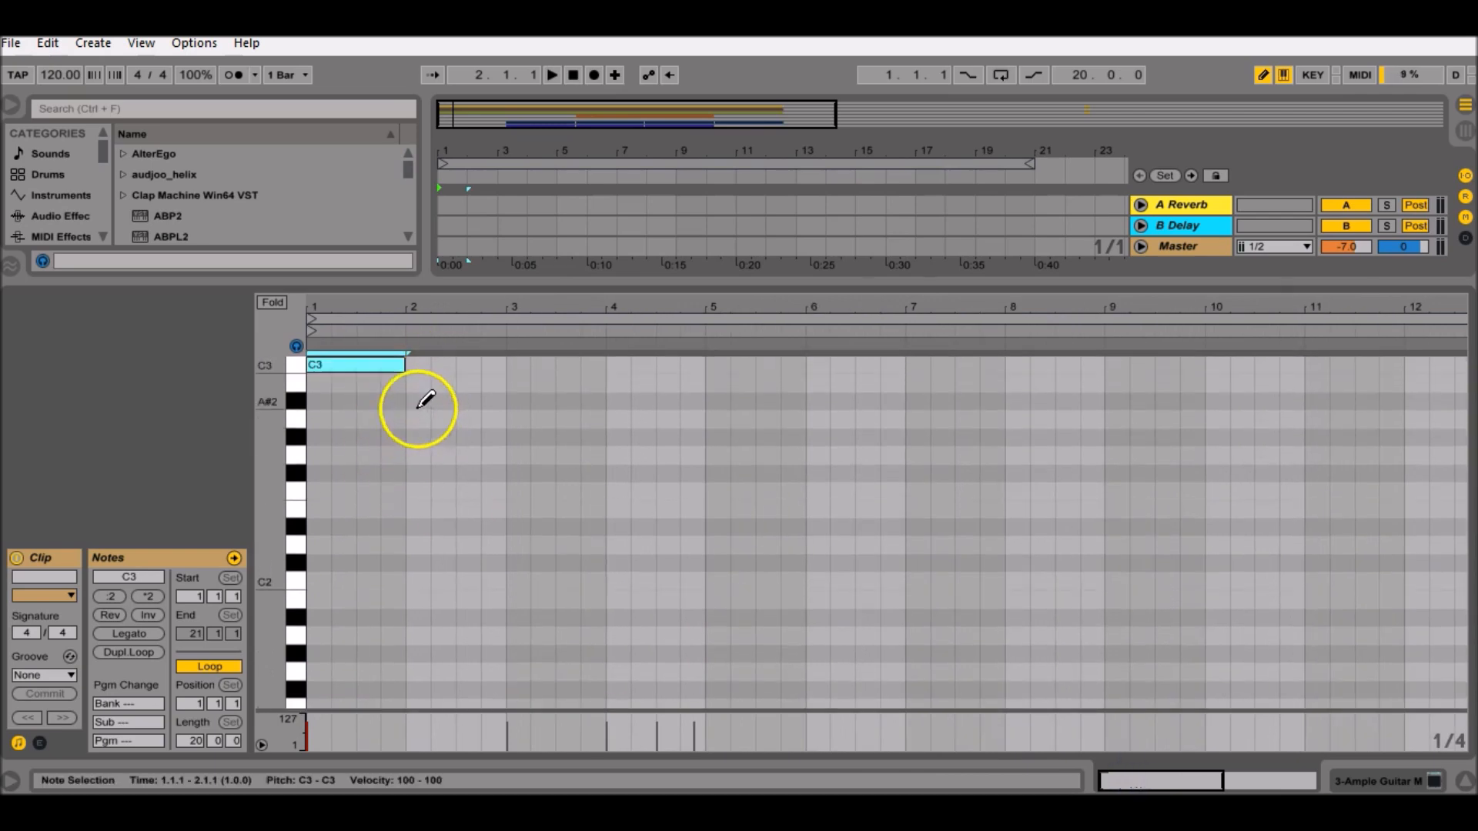
{"action": "left_click_drag", "start_coordinate": [402, 367], "coordinate": [694, 368]}
- Select all notes in the first four bars and duplicate them three times, filling the clip up to bar 17
{"action": "scroll", "coordinate": [620, 496], "scroll_direction": "down", "scroll_amount": 2}
{"action": "scroll", "coordinate": [620, 496], "scroll_direction": "up", "scroll_amount": 1}
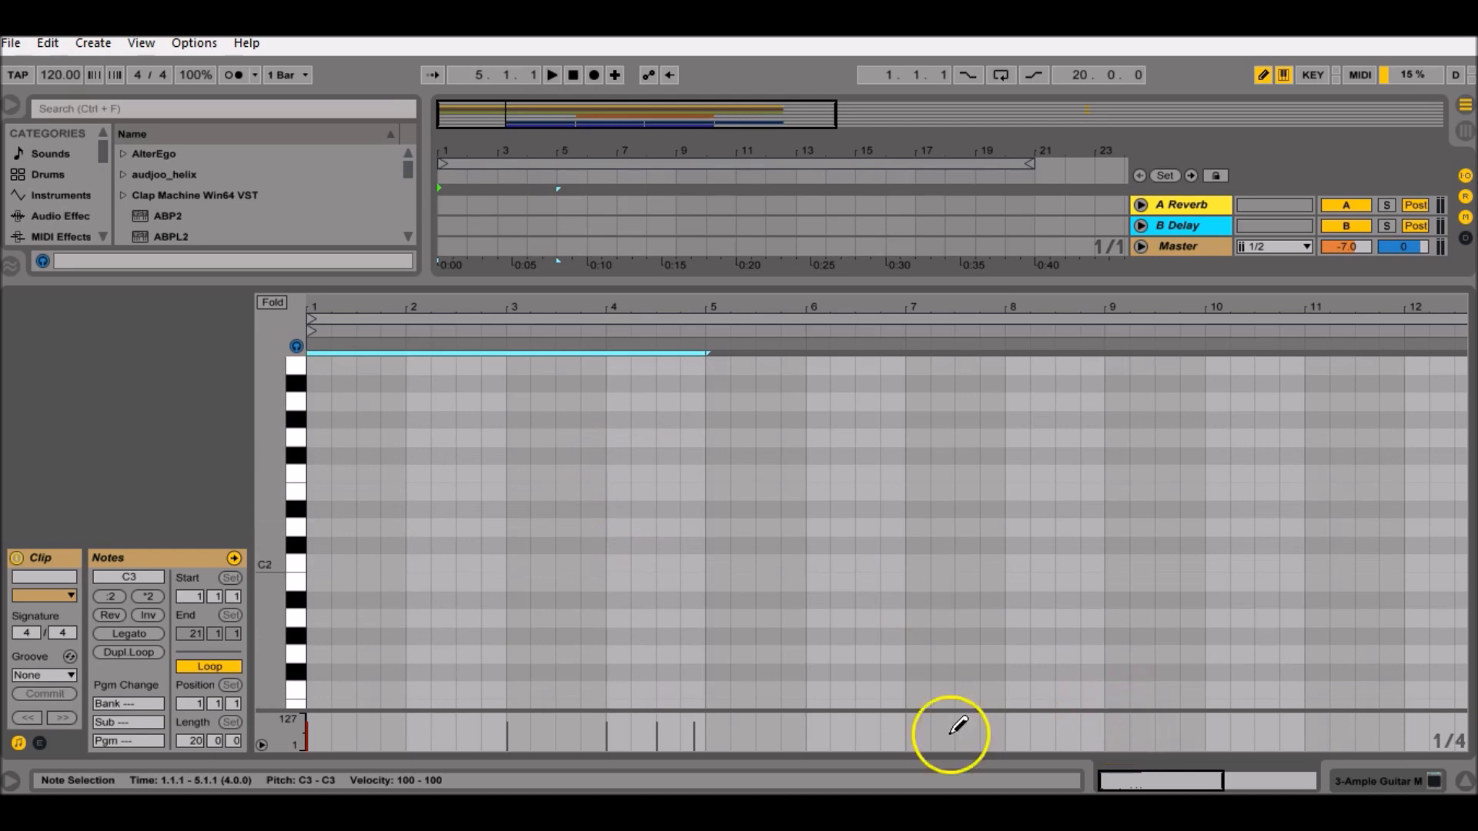
{"action": "left_click_drag", "start_coordinate": [264, 606], "coordinate": [264, 604]}
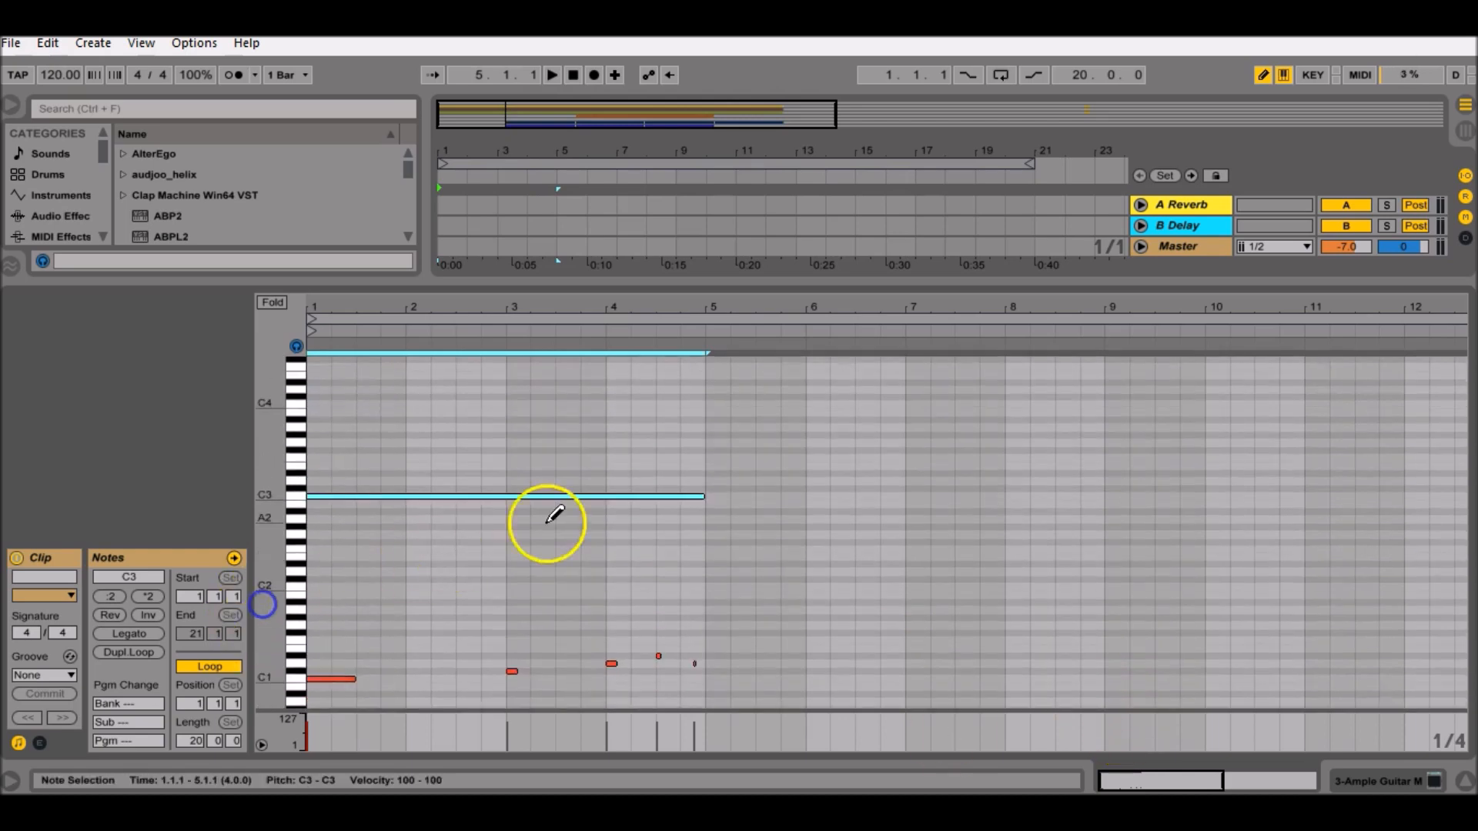
{"action": "left_click_drag", "start_coordinate": [704, 451], "coordinate": [296, 683]}
{"action": "key", "text": "ctrl+d"}
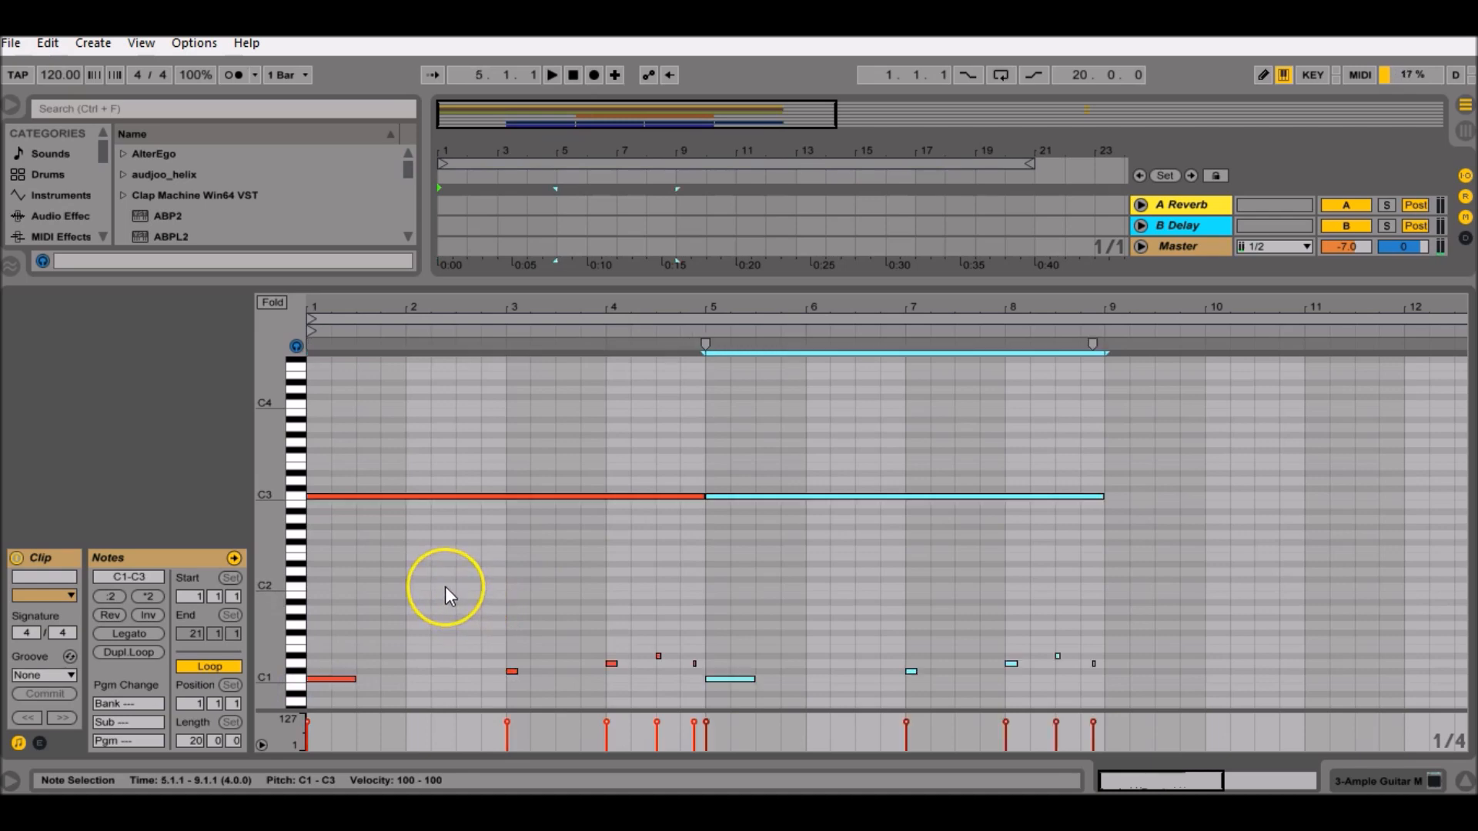
{"action": "key", "text": "ctrl+d"}
{"action": "key", "text": "ctrl+d"}
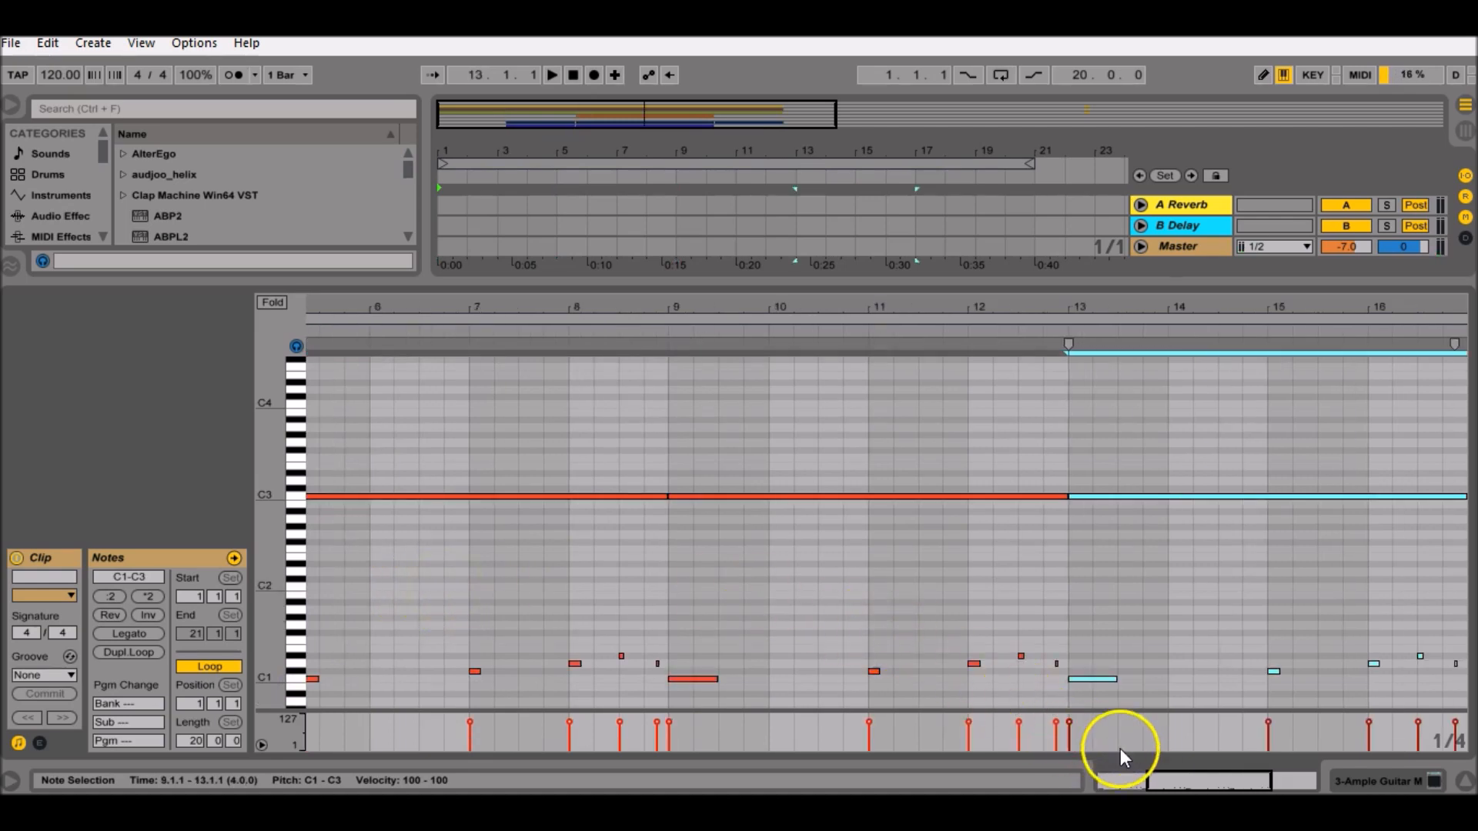
{"action": "double_click", "coordinate": [1171, 776]}
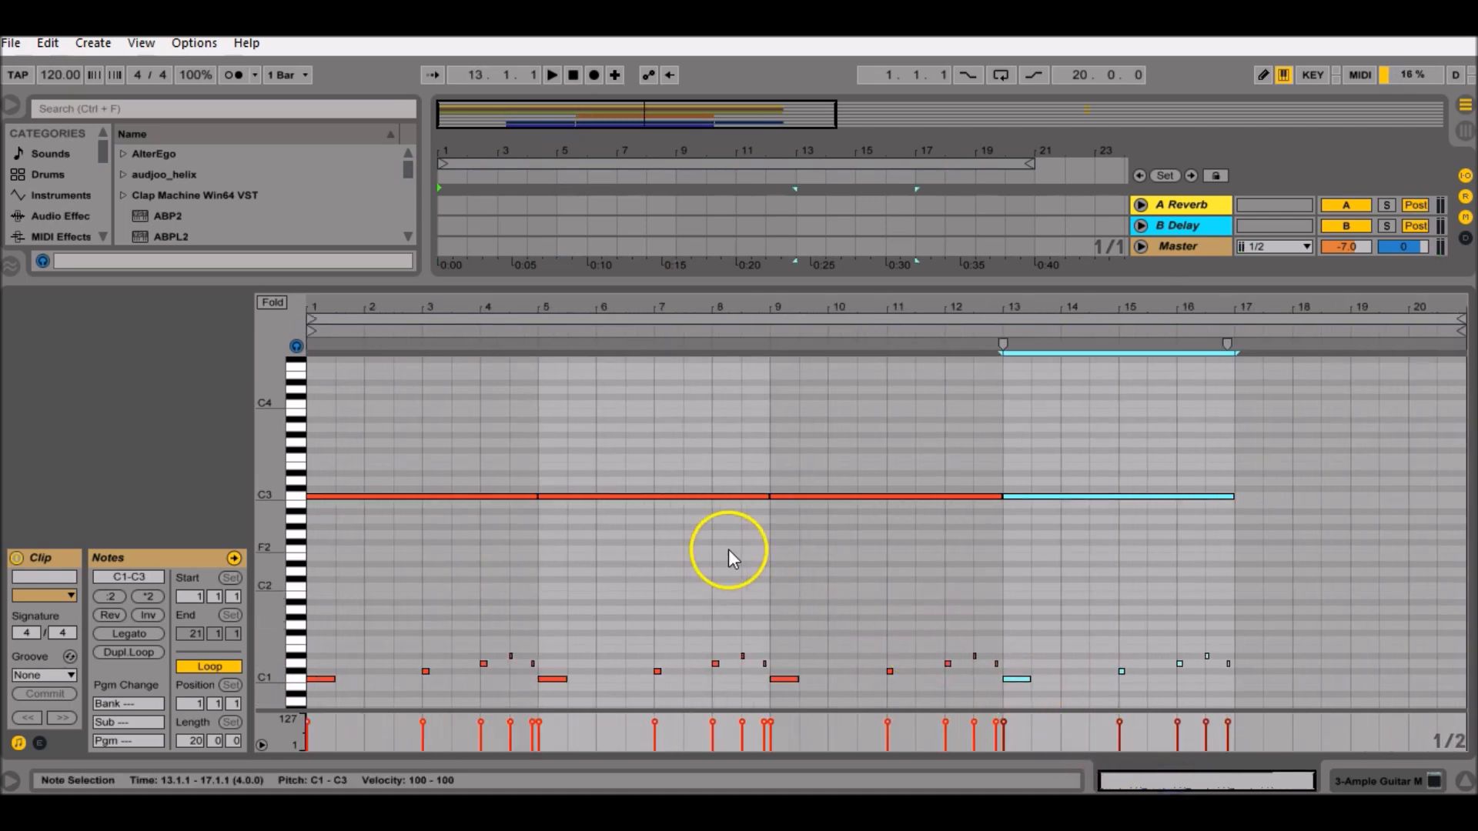
{"action": "scroll", "coordinate": [695, 516], "scroll_direction": "down", "scroll_amount": 1}
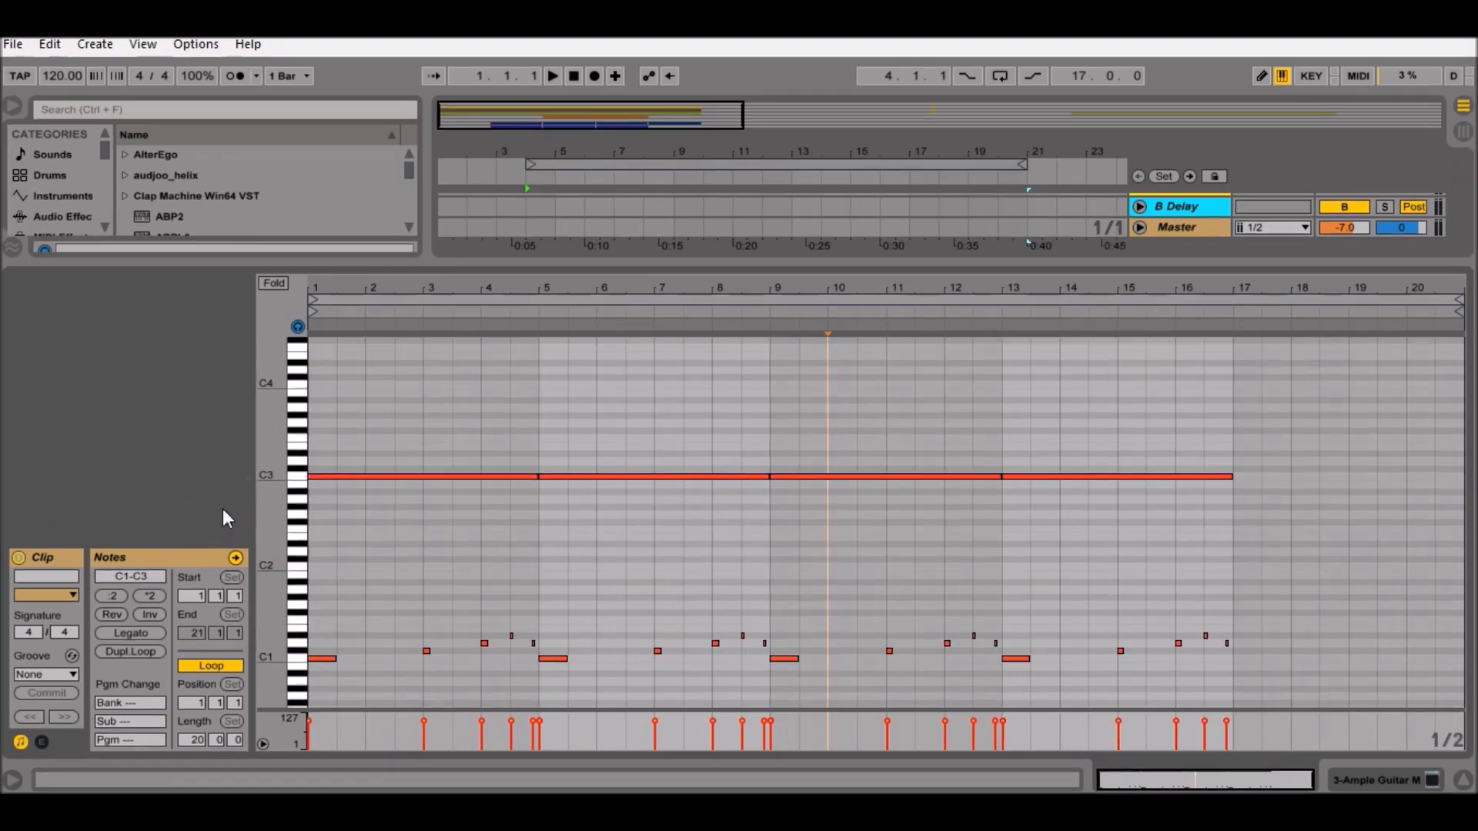
- Leave the clip editor and examine the ABP2 and Guitar Rig 5 plug-ins on the bass track, closing each window
{"action": "key", "text": "shift+Tab"}
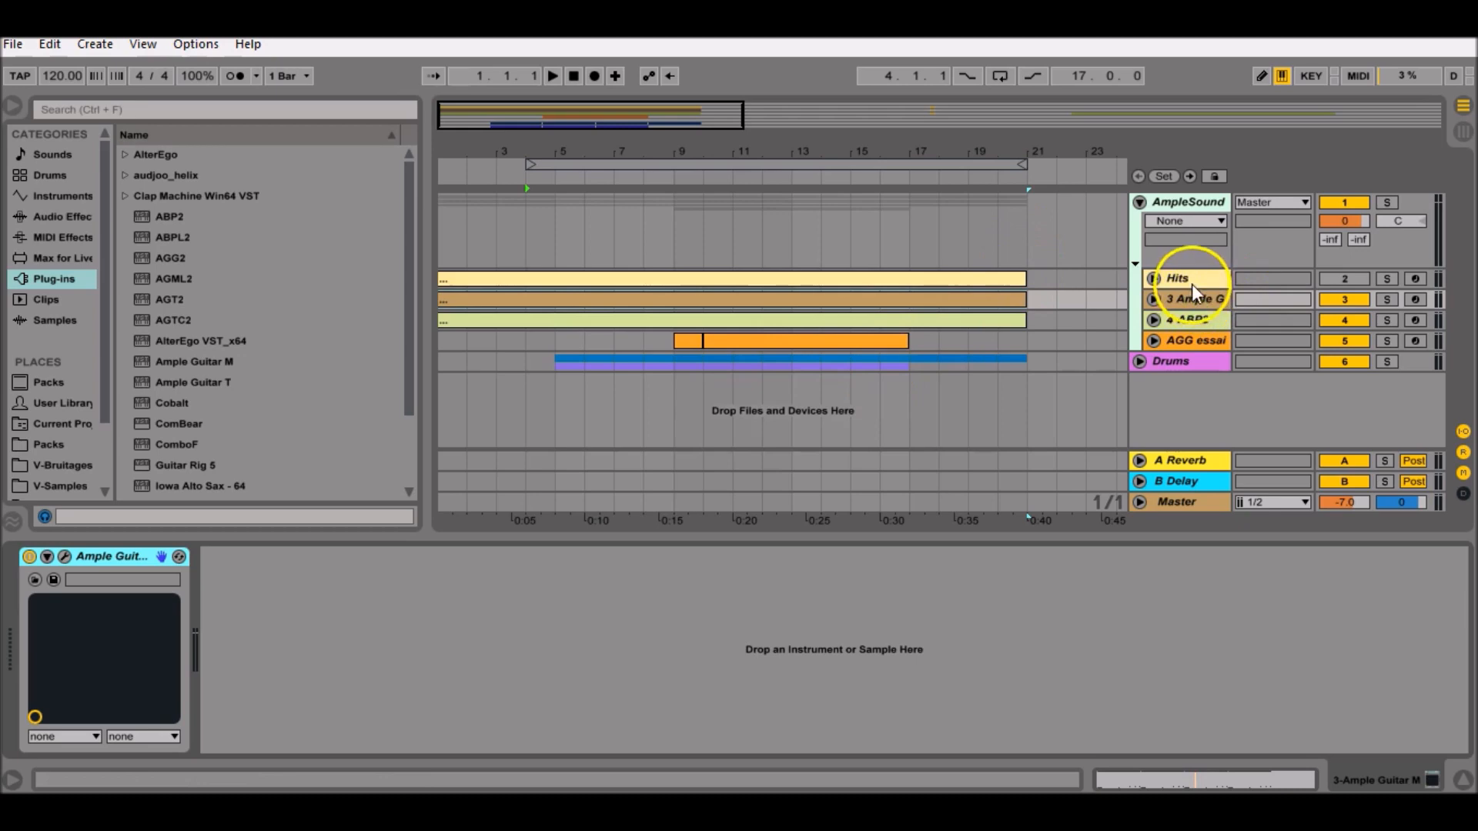
{"action": "left_click", "coordinate": [1186, 319]}
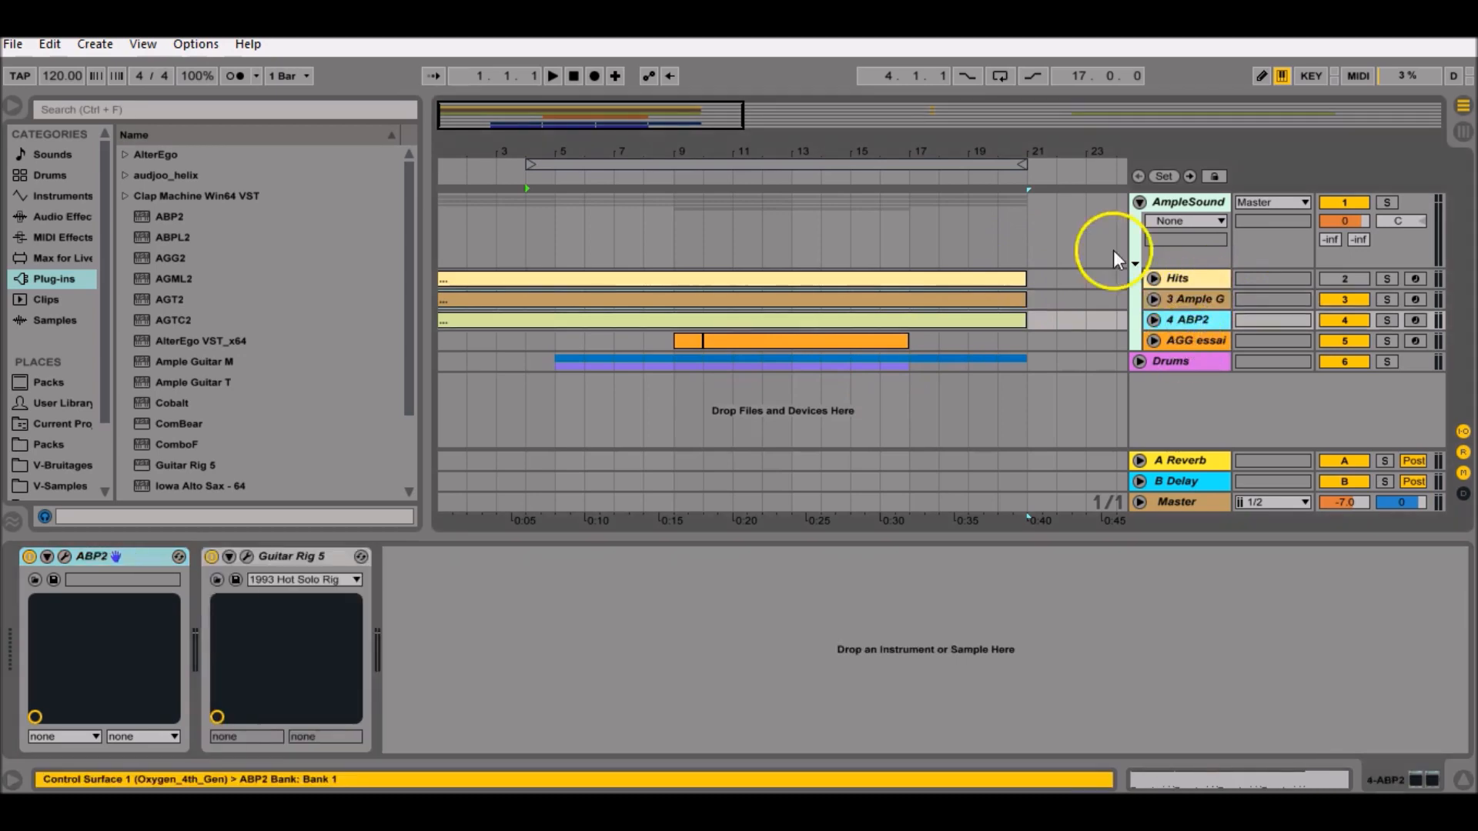
{"action": "left_click", "coordinate": [62, 557]}
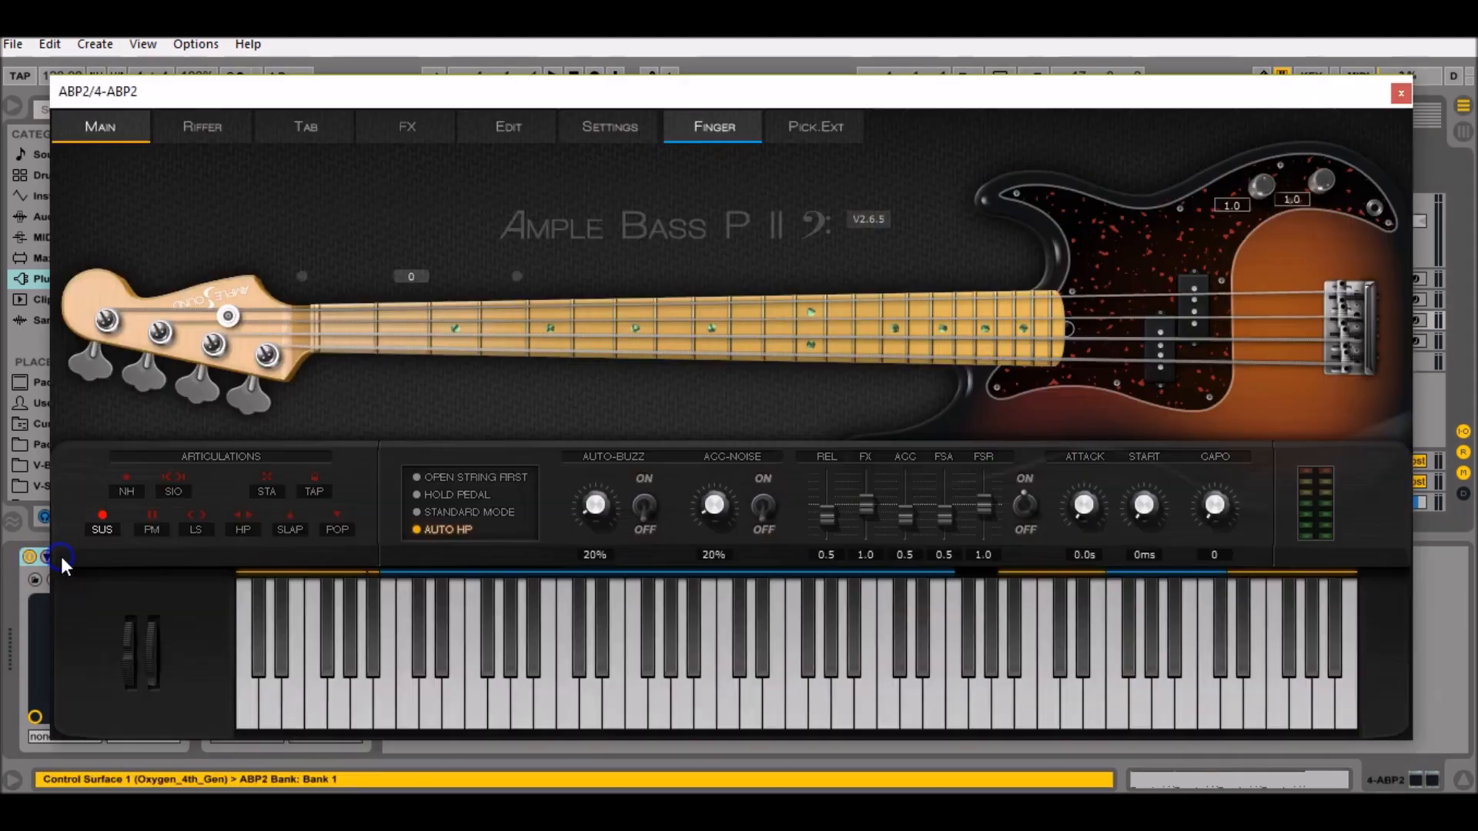
{"action": "left_click", "coordinate": [1401, 93]}
{"action": "left_click", "coordinate": [246, 556]}
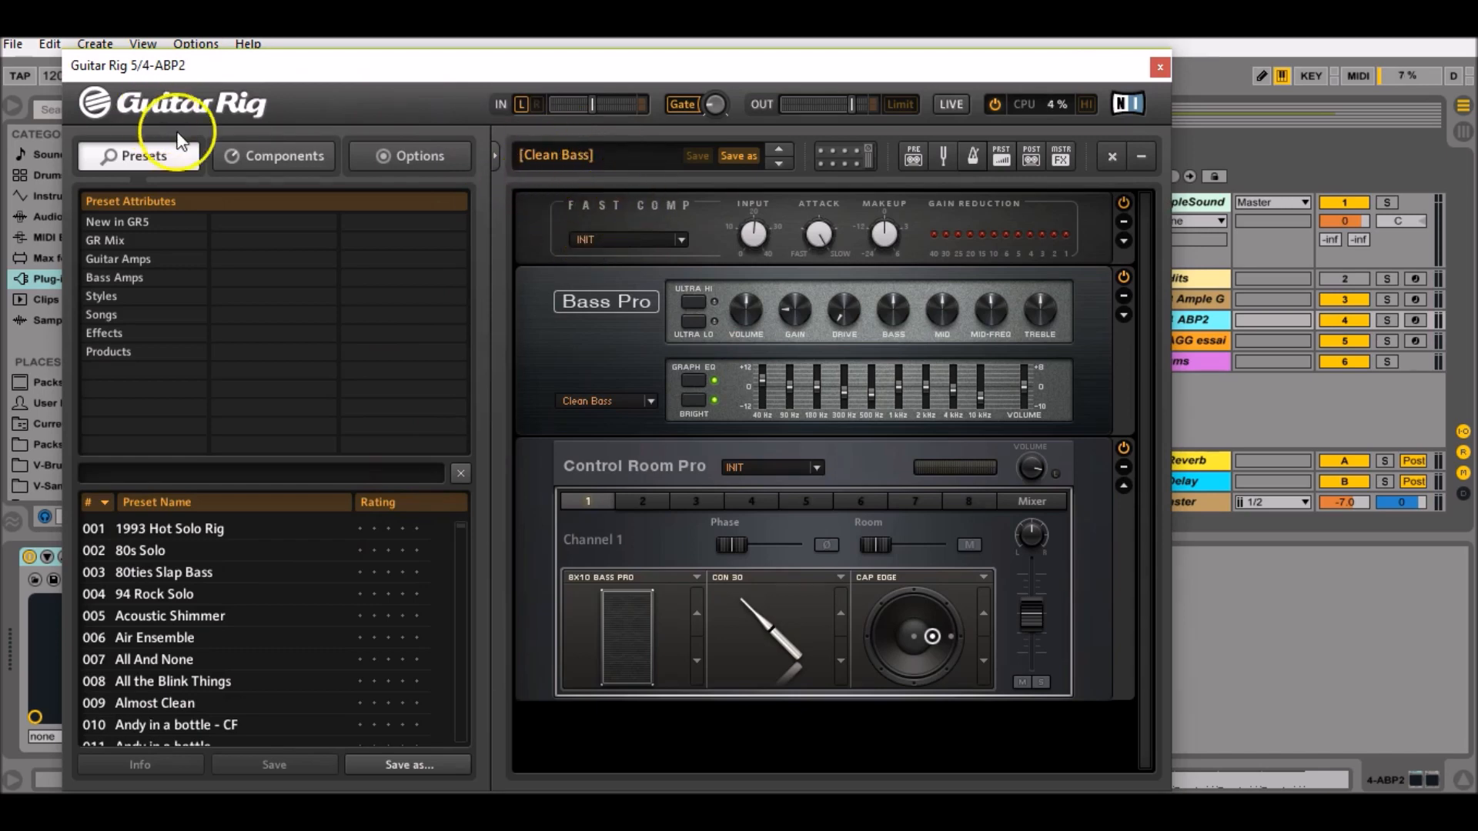
{"action": "left_click", "coordinate": [1159, 69]}
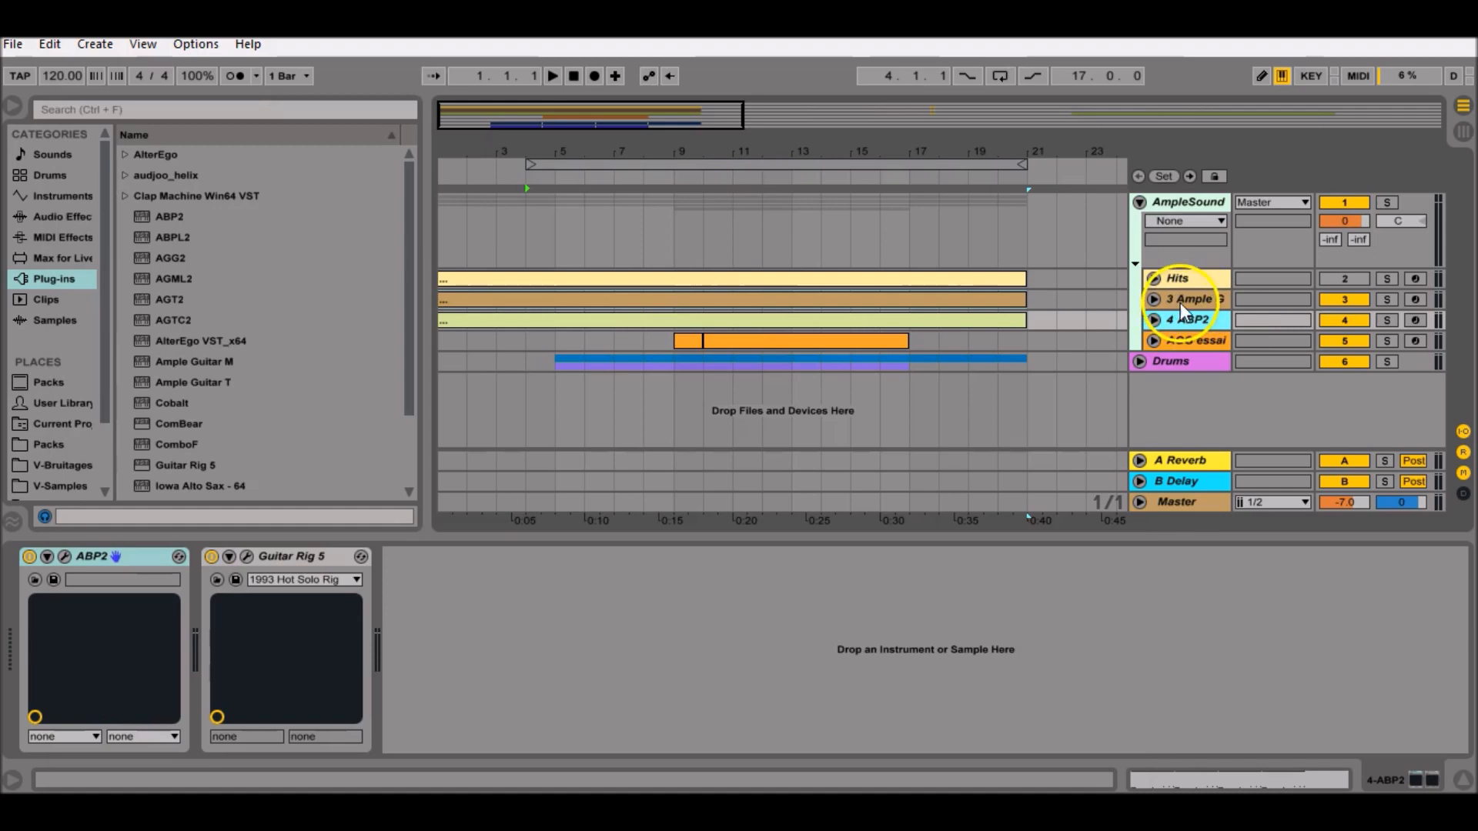
{"action": "left_click", "coordinate": [963, 321]}
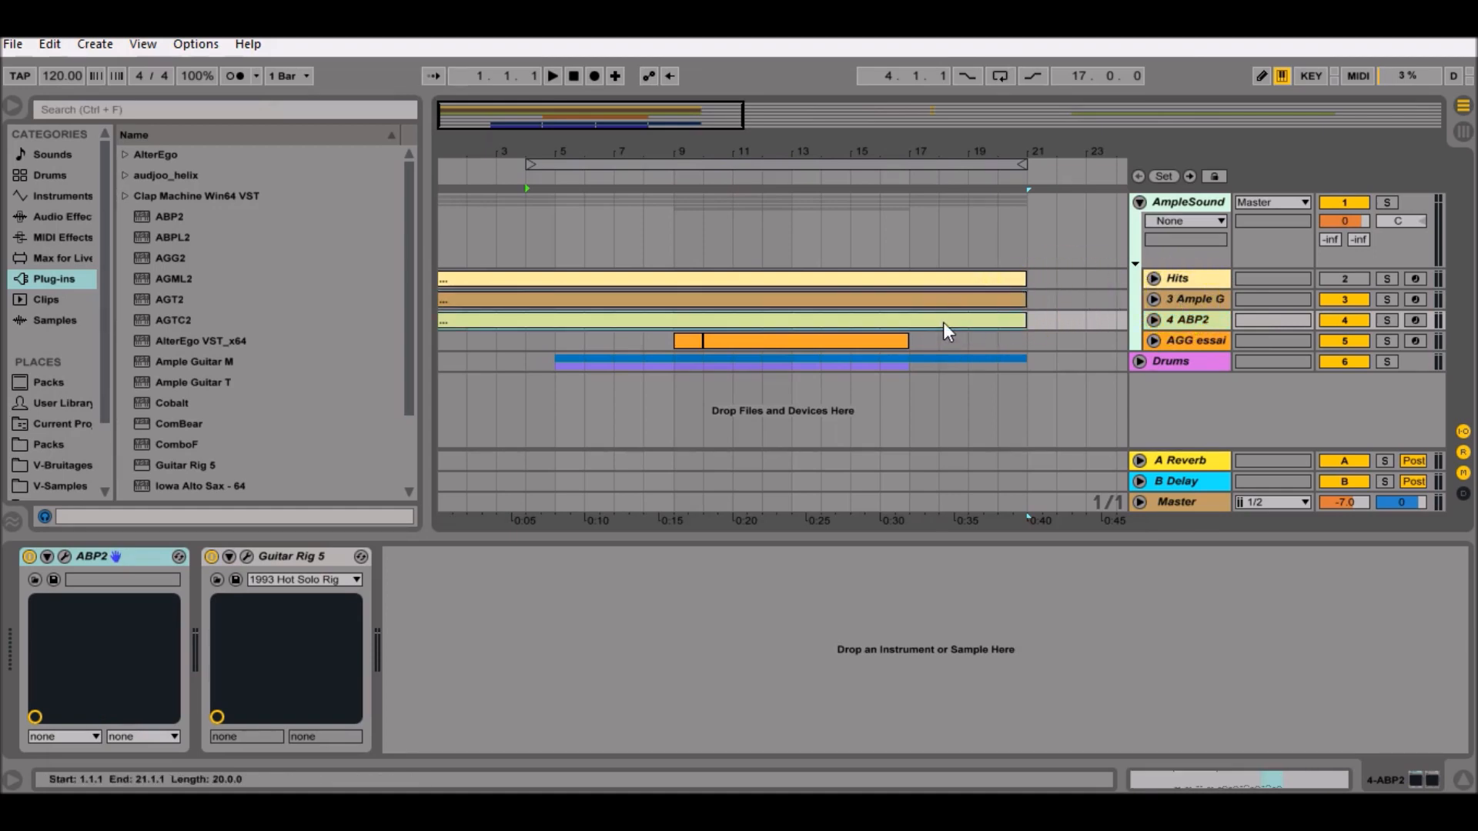
{"action": "left_click", "coordinate": [946, 323]}
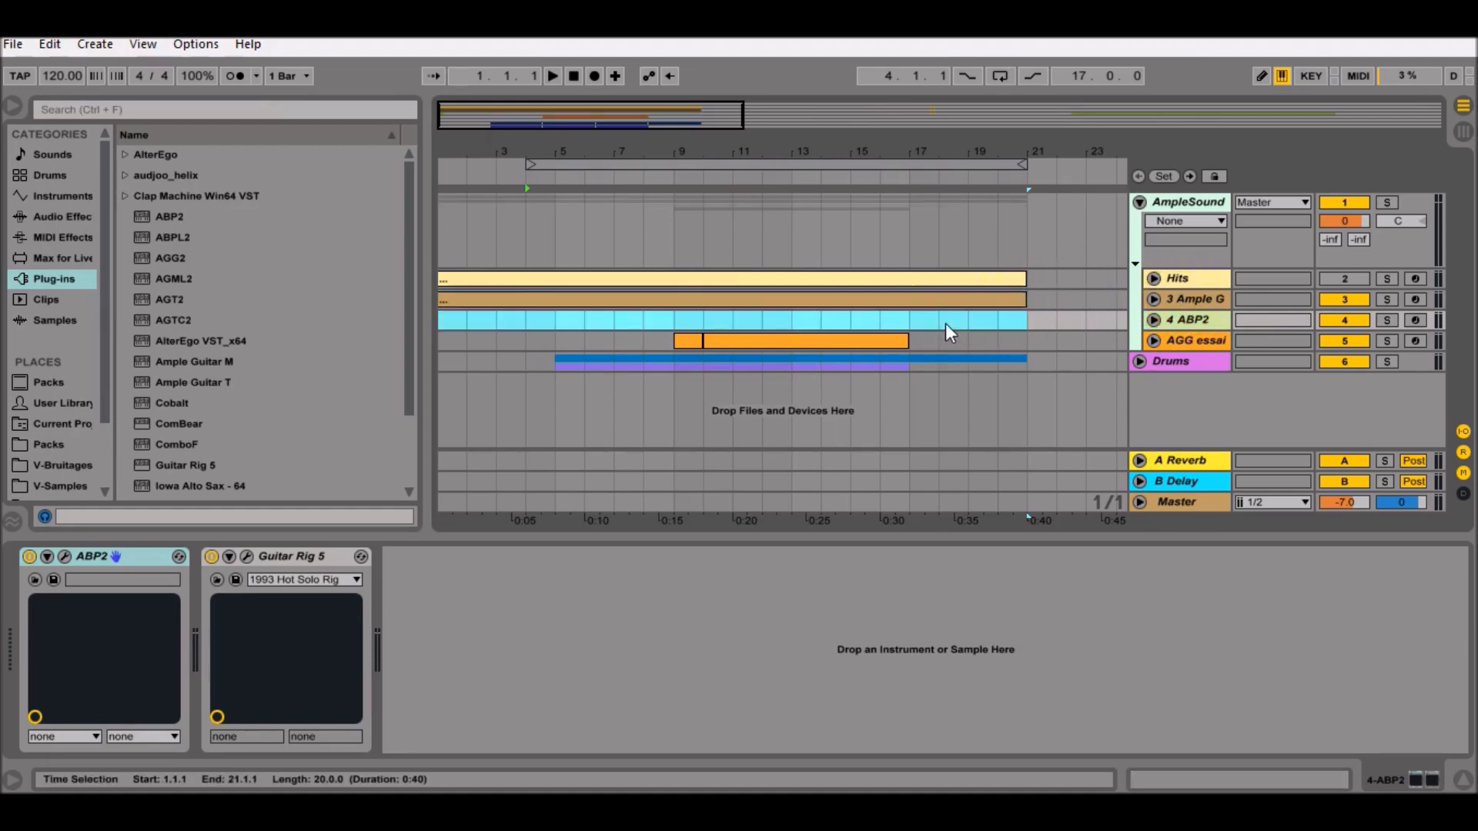
{"action": "left_click", "coordinate": [945, 324]}
{"action": "left_click", "coordinate": [946, 325]}
{"action": "left_click", "coordinate": [871, 315]}
{"action": "left_click", "coordinate": [681, 324]}
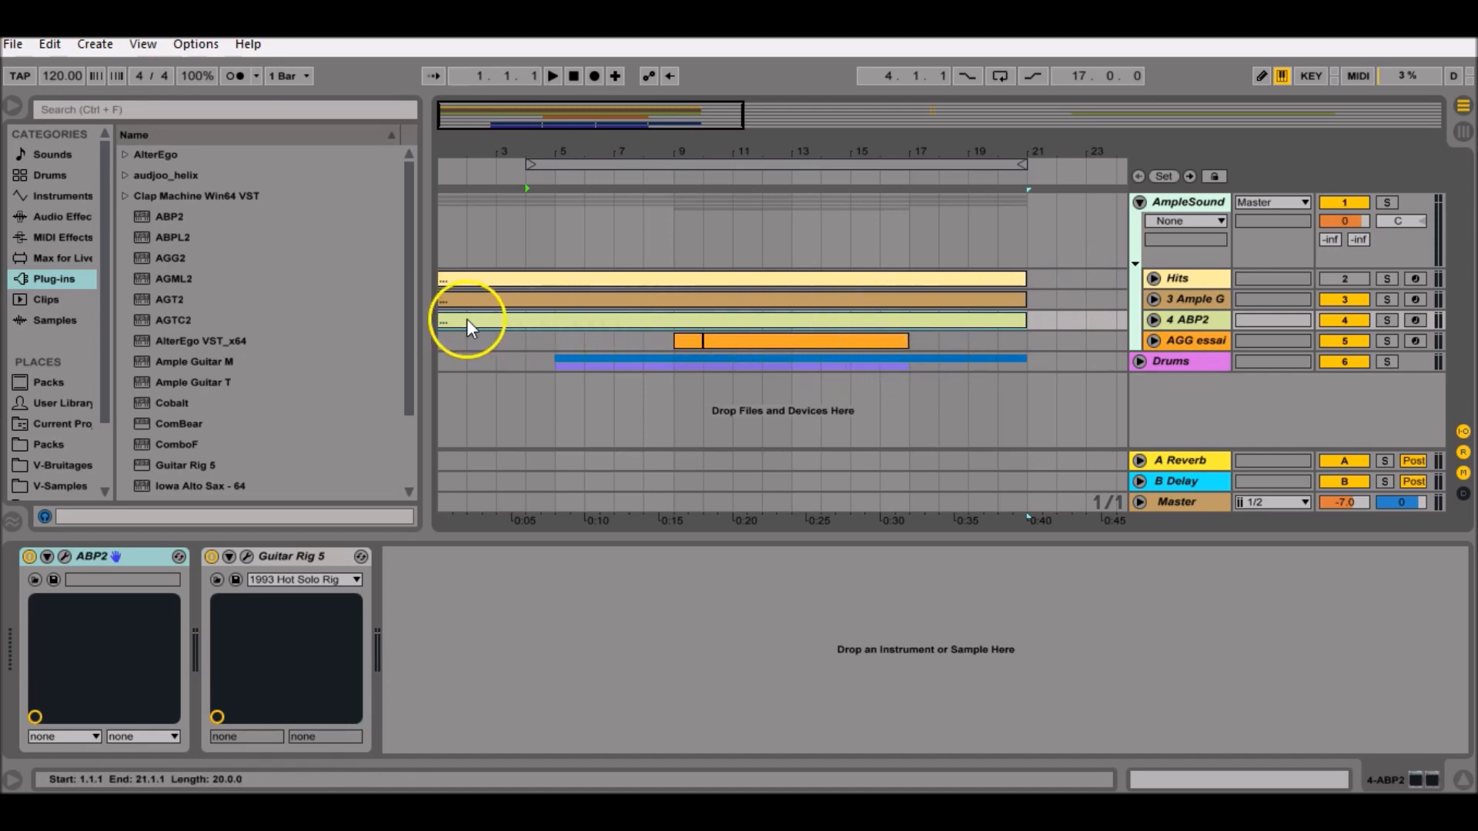
{"action": "double_click", "coordinate": [590, 300]}
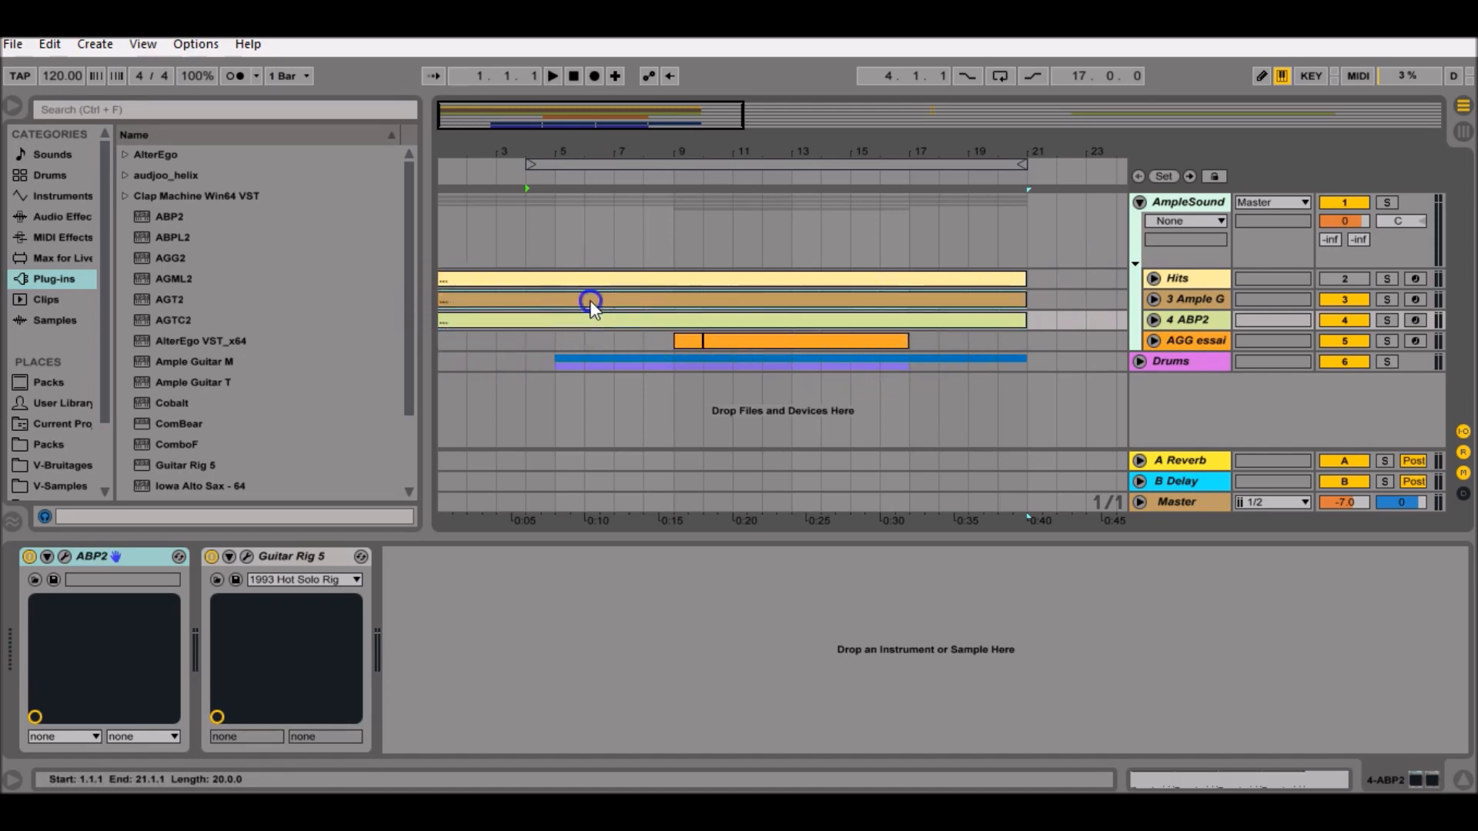
{"action": "key", "text": "shift+Tab"}
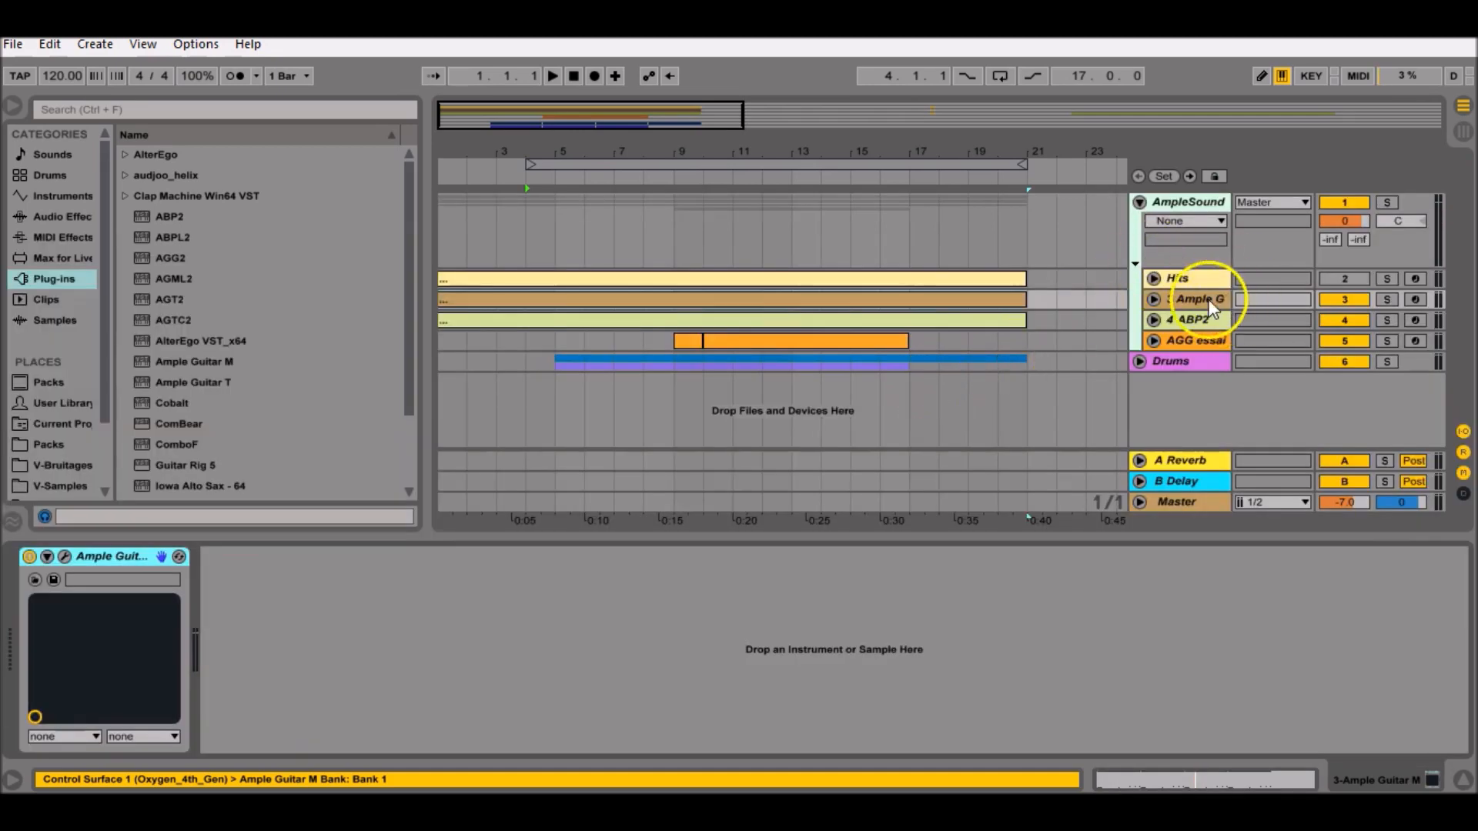
- Open the ABP2 track's MIDI clip and draw a 1/16 C#6 note at 4.4.1
{"action": "left_click", "coordinate": [838, 320]}
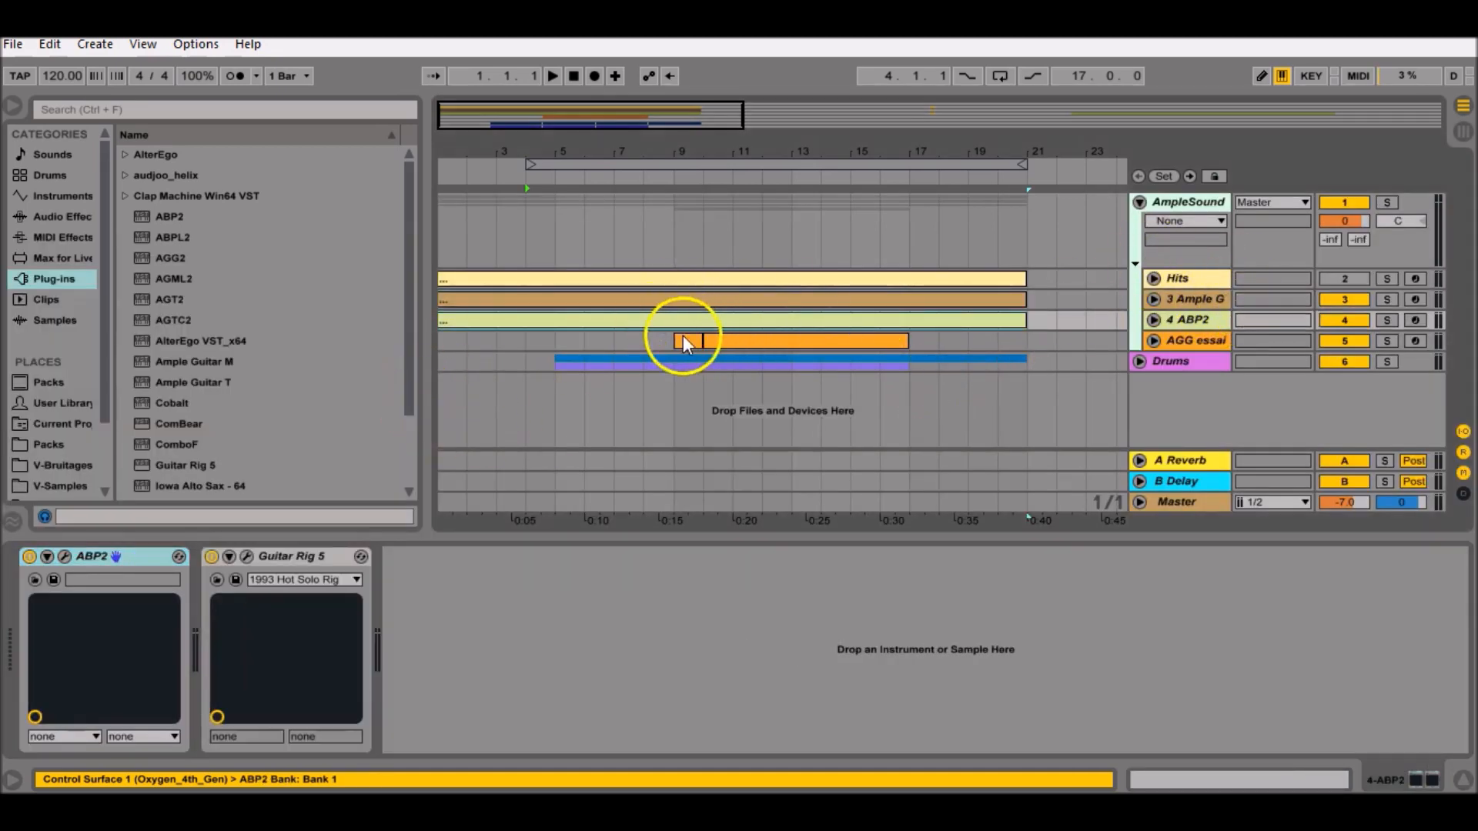
{"action": "left_click", "coordinate": [754, 317]}
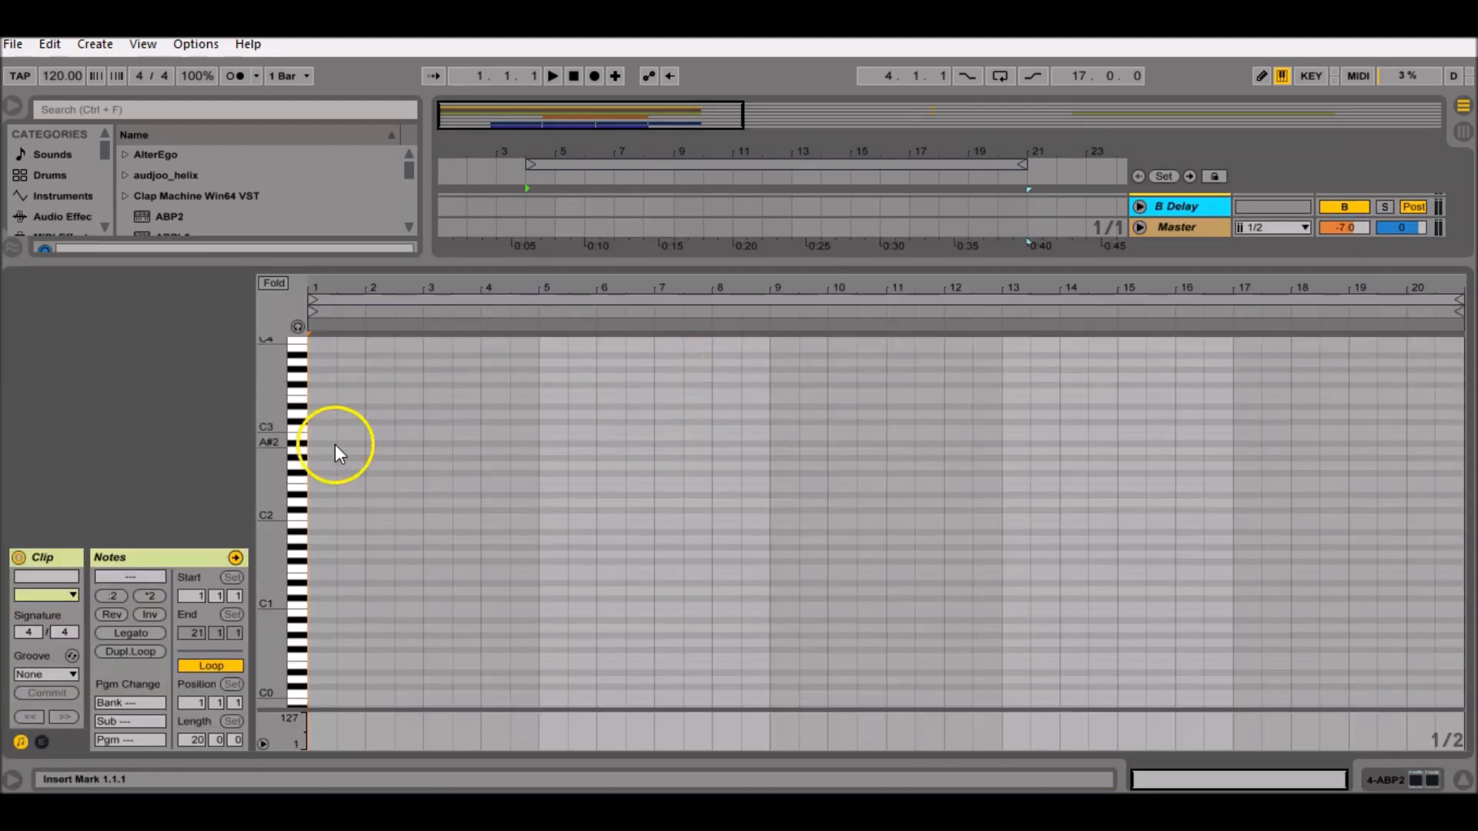
{"action": "scroll", "coordinate": [400, 493], "scroll_direction": "up", "scroll_amount": 3}
{"action": "left_click", "coordinate": [490, 283]}
{"action": "left_click_drag", "start_coordinate": [489, 283], "coordinate": [489, 281]}
{"action": "scroll", "coordinate": [1023, 440], "scroll_direction": "up", "scroll_amount": 2}
{"action": "scroll", "coordinate": [1023, 438], "scroll_direction": "up", "scroll_amount": 1}
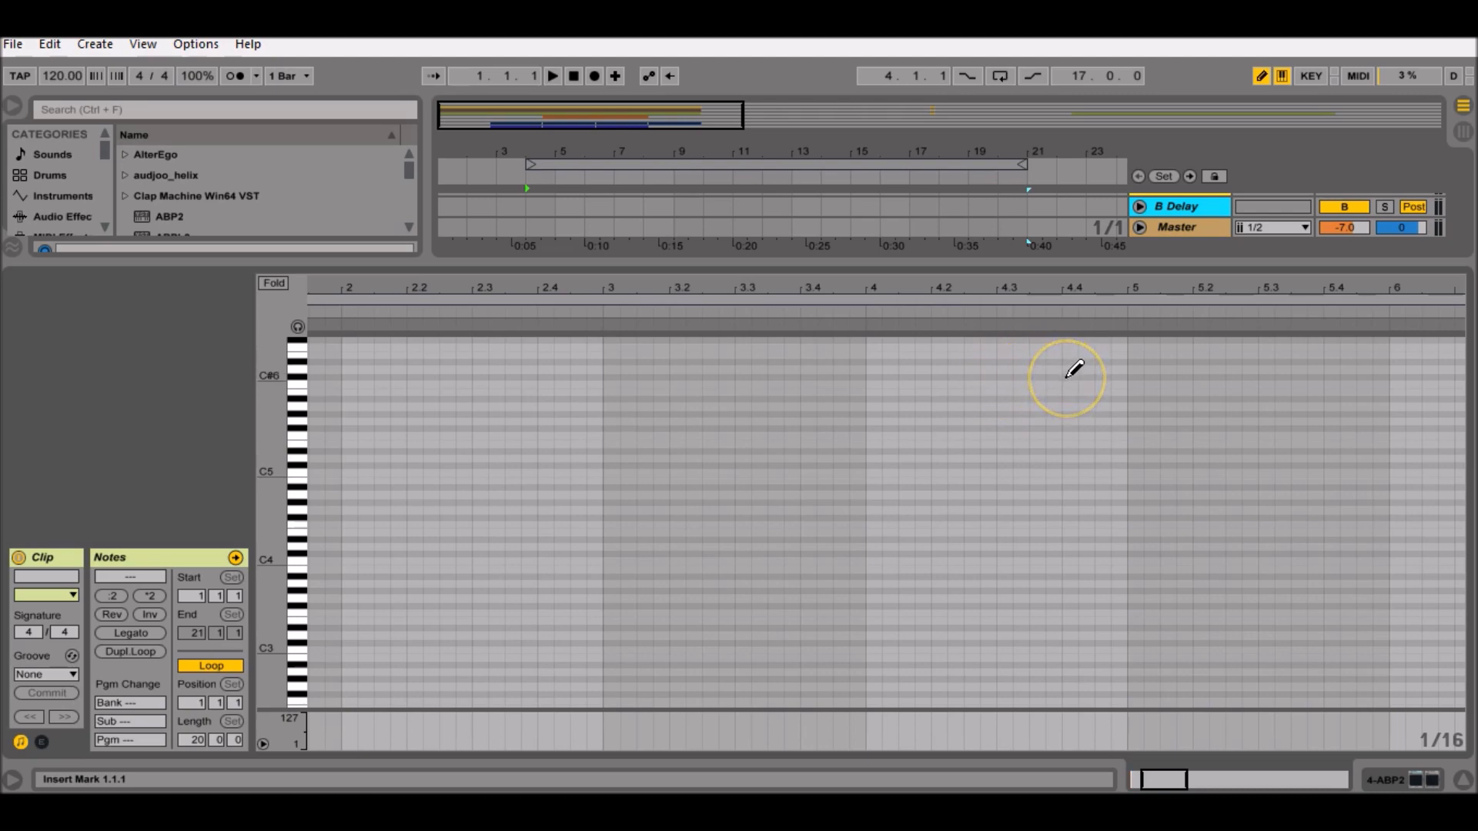
{"action": "left_click", "coordinate": [1066, 377]}
{"action": "left_click", "coordinate": [1074, 325]}
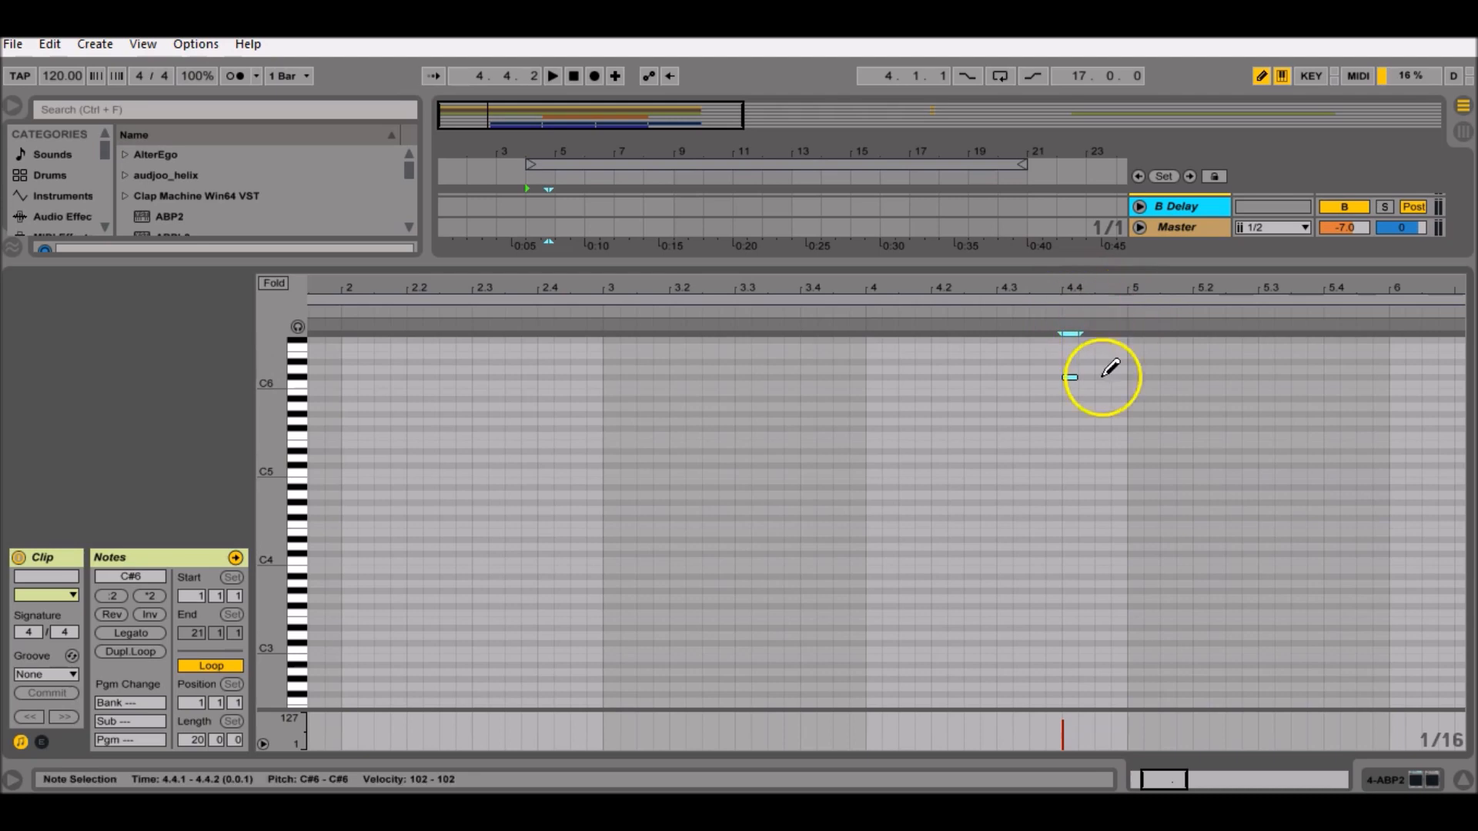
- Extend the C#6 note to 5.1.1 and draw a B1 note from 5.1.1 to 5.2.1
{"action": "left_click_drag", "start_coordinate": [1077, 377], "coordinate": [1125, 378]}
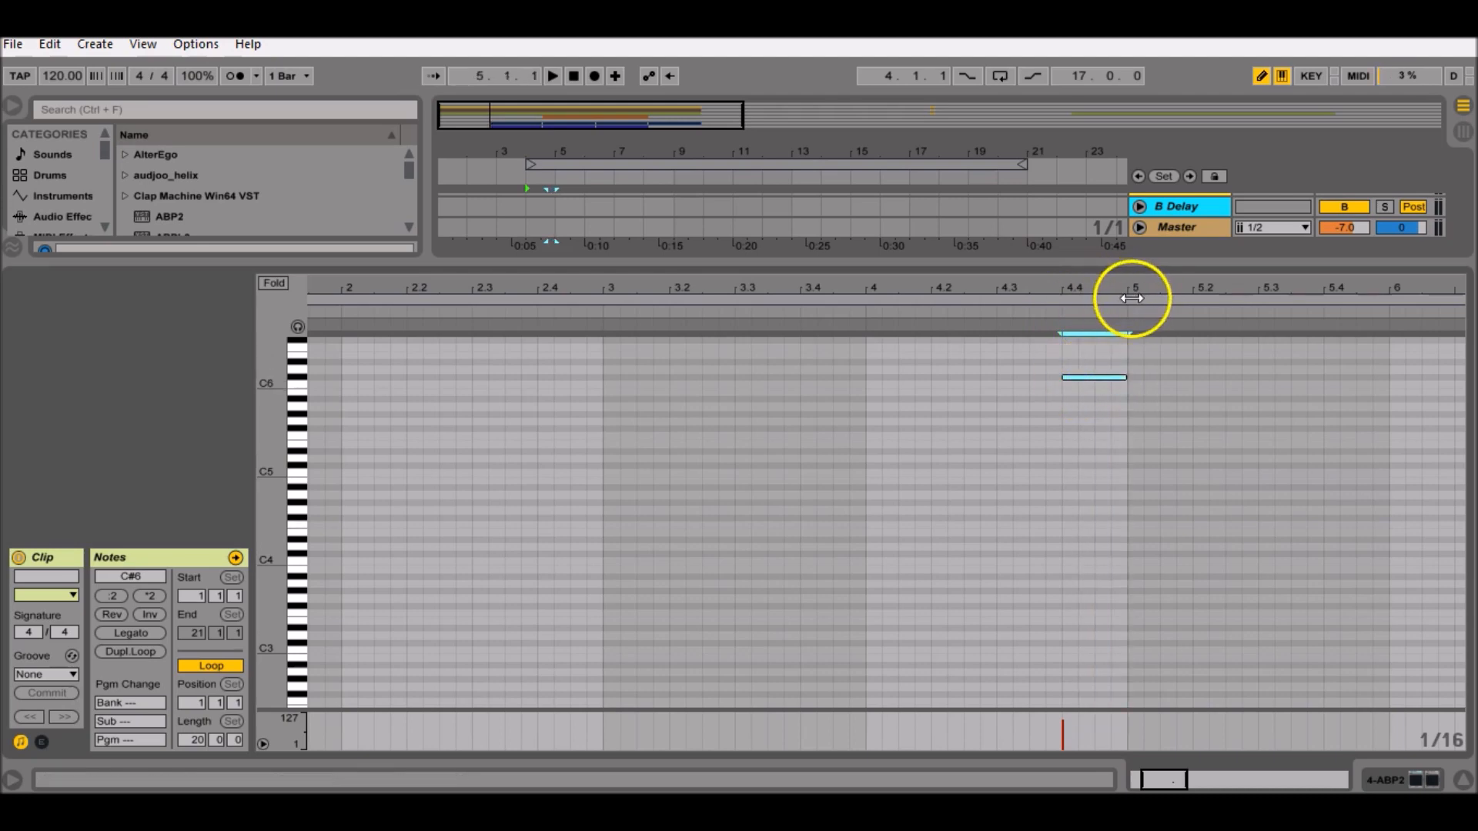
{"action": "scroll", "coordinate": [1148, 505], "scroll_direction": "down", "scroll_amount": 8}
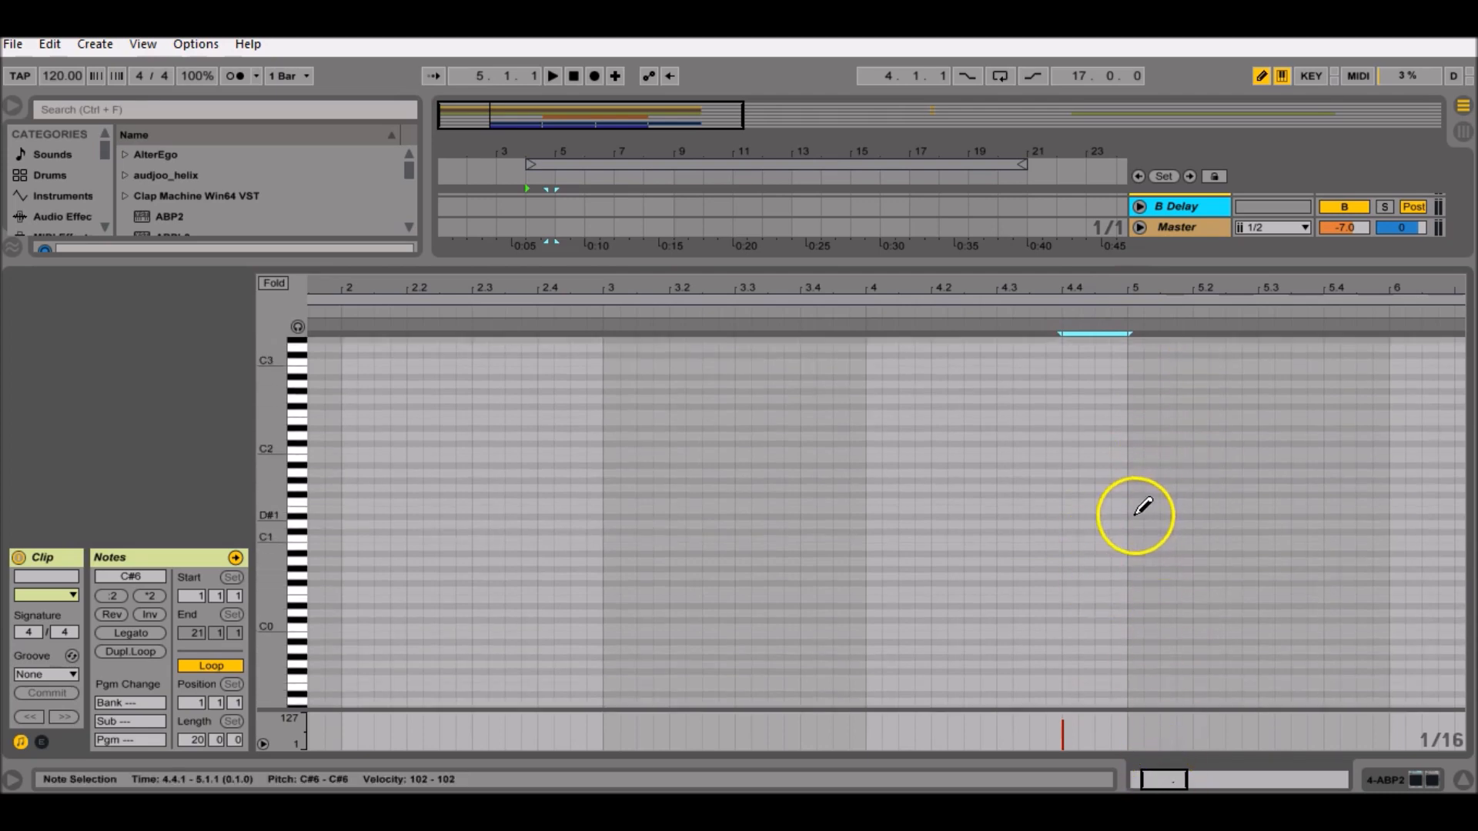
{"action": "left_click_drag", "start_coordinate": [1178, 284], "coordinate": [1165, 291]}
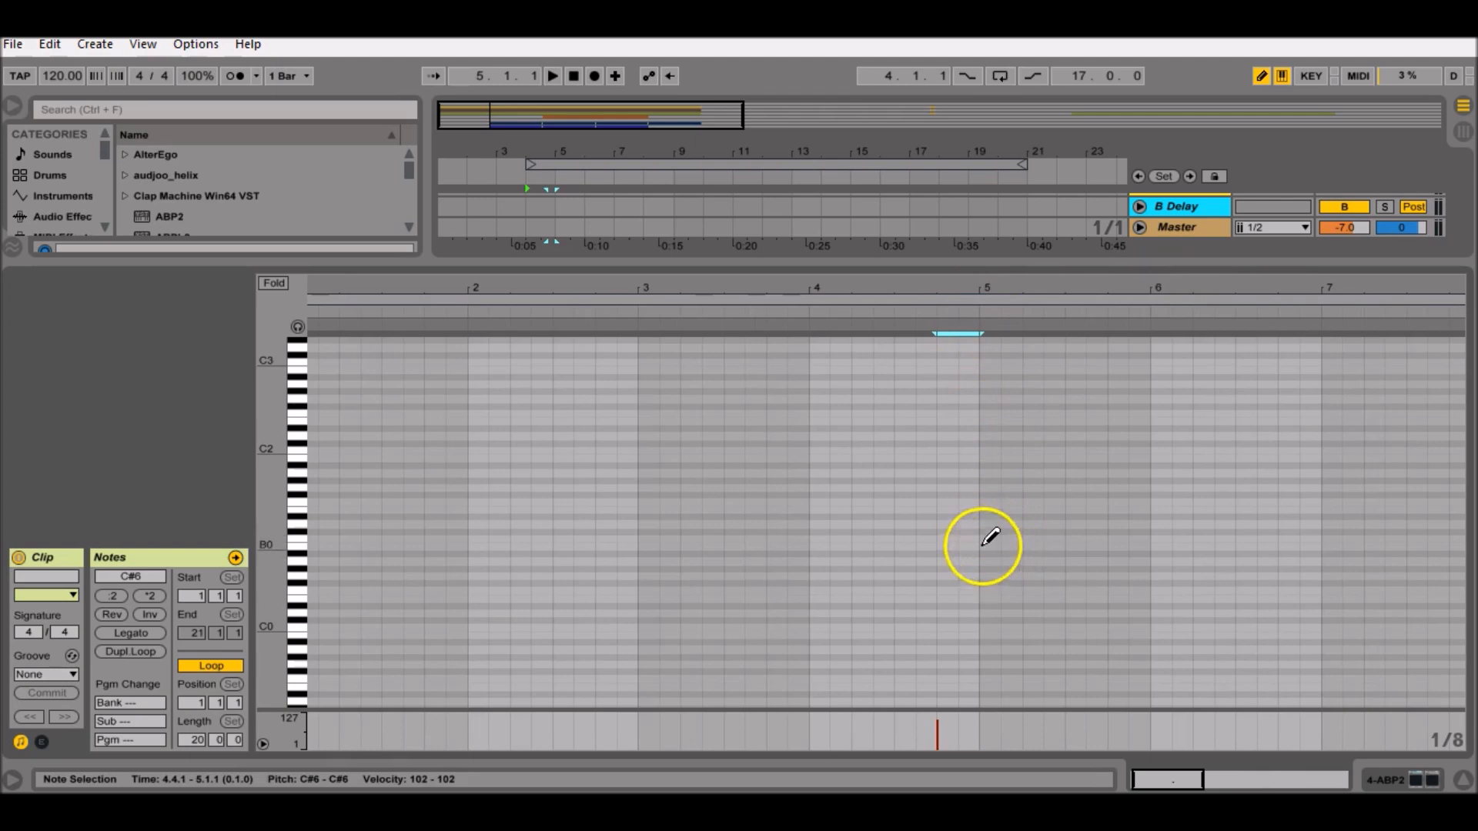
{"action": "left_click", "coordinate": [989, 457]}
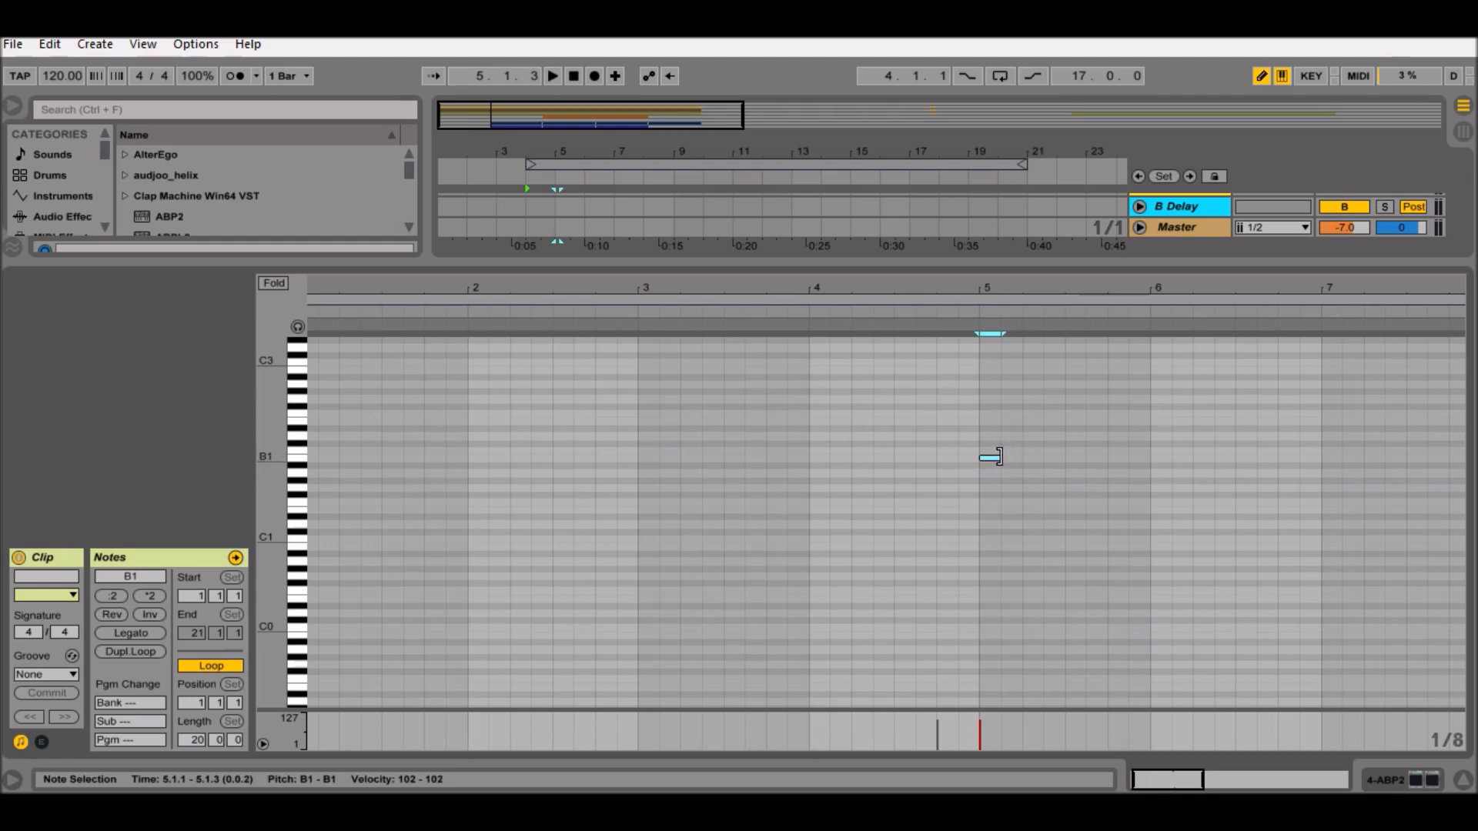
{"action": "left_click_drag", "start_coordinate": [1029, 279], "coordinate": [1029, 277]}
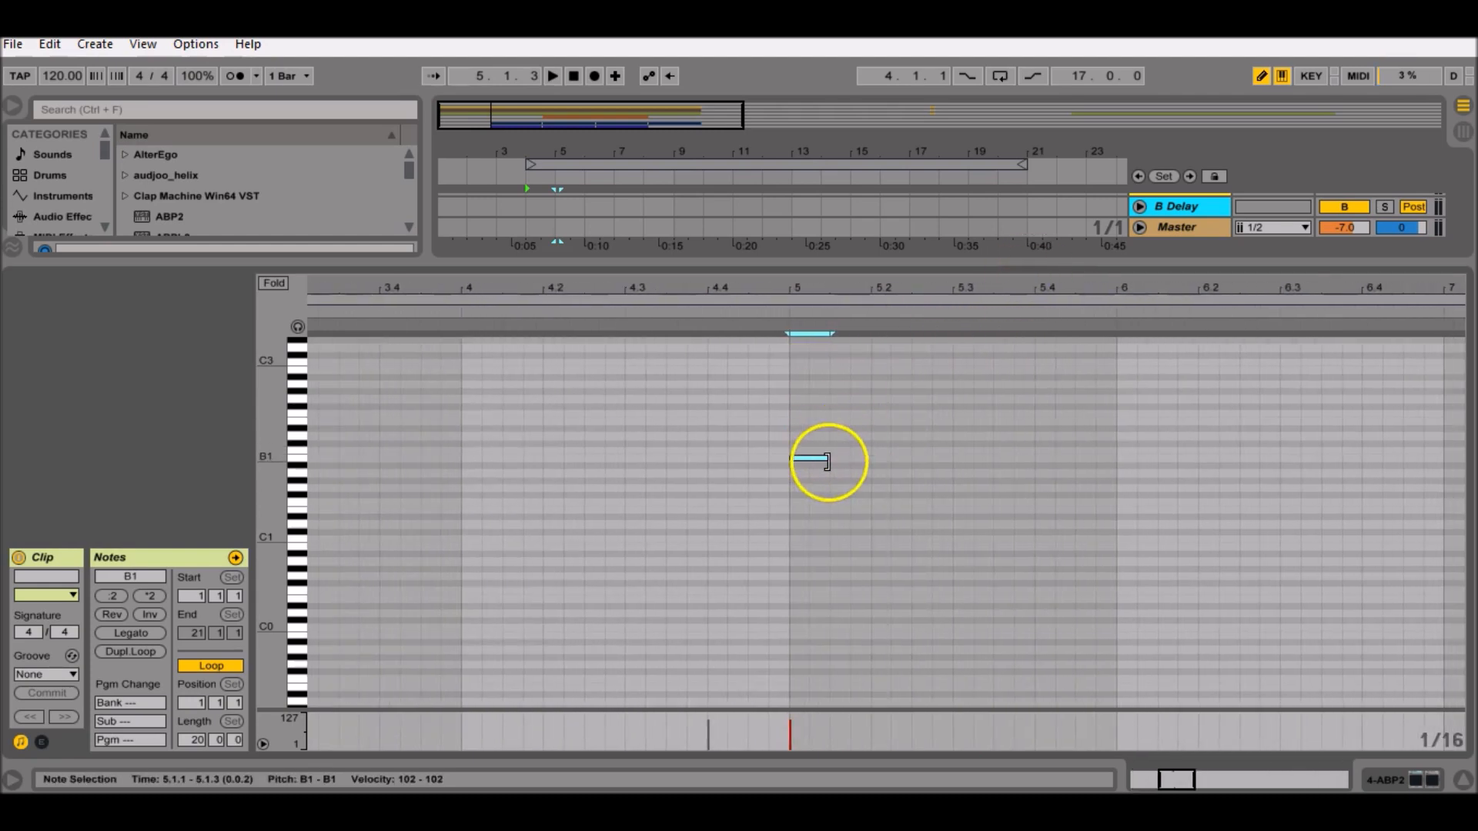
{"action": "left_click_drag", "start_coordinate": [829, 461], "coordinate": [871, 458]}
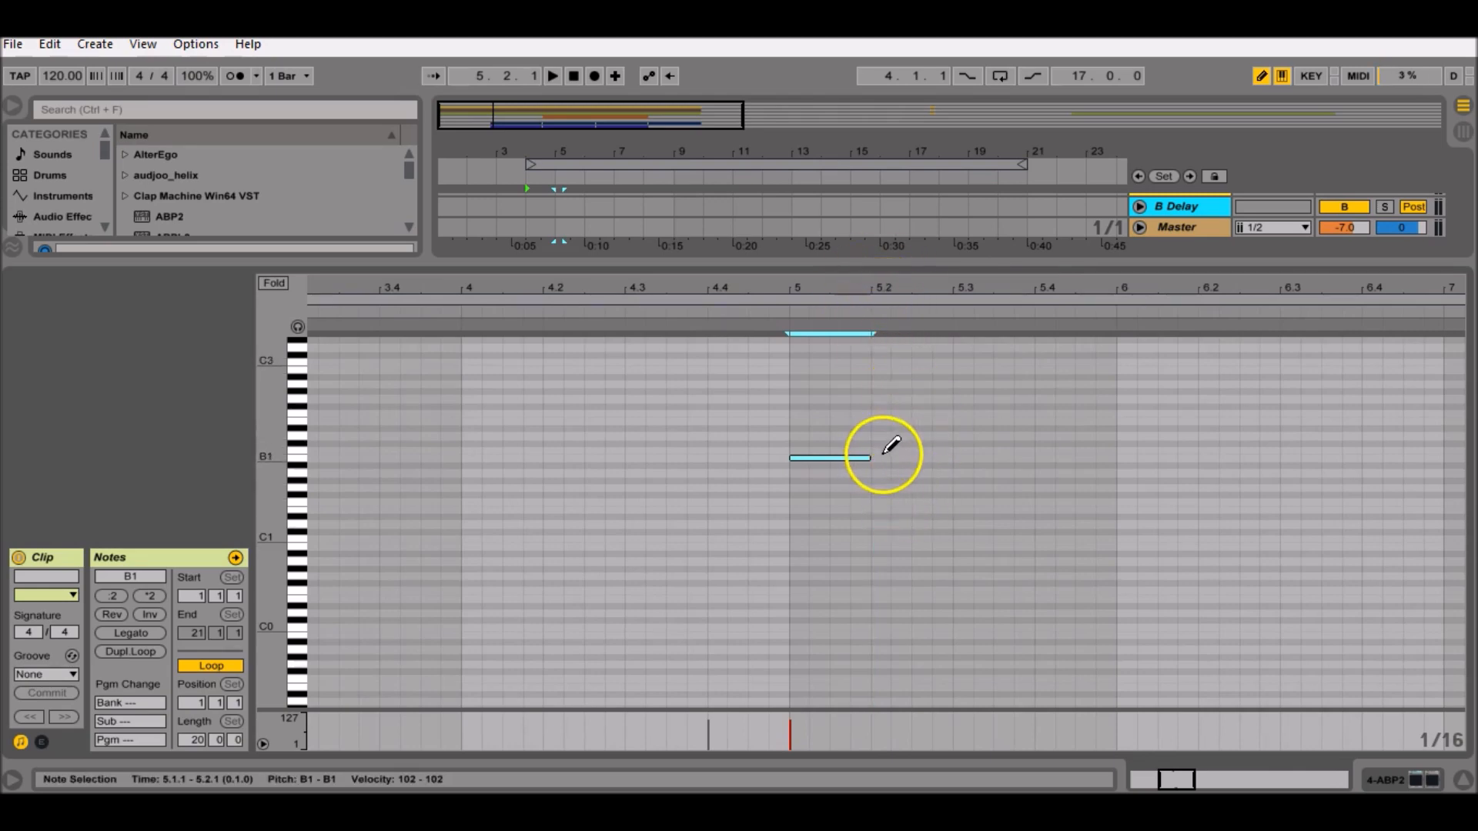
- Draw two adjoining B1 notes in bar 5, one from 5.2.3 to 5.3.1 and one from 5.3.1 to 5.3.3
{"action": "left_click_drag", "start_coordinate": [934, 290], "coordinate": [906, 286]}
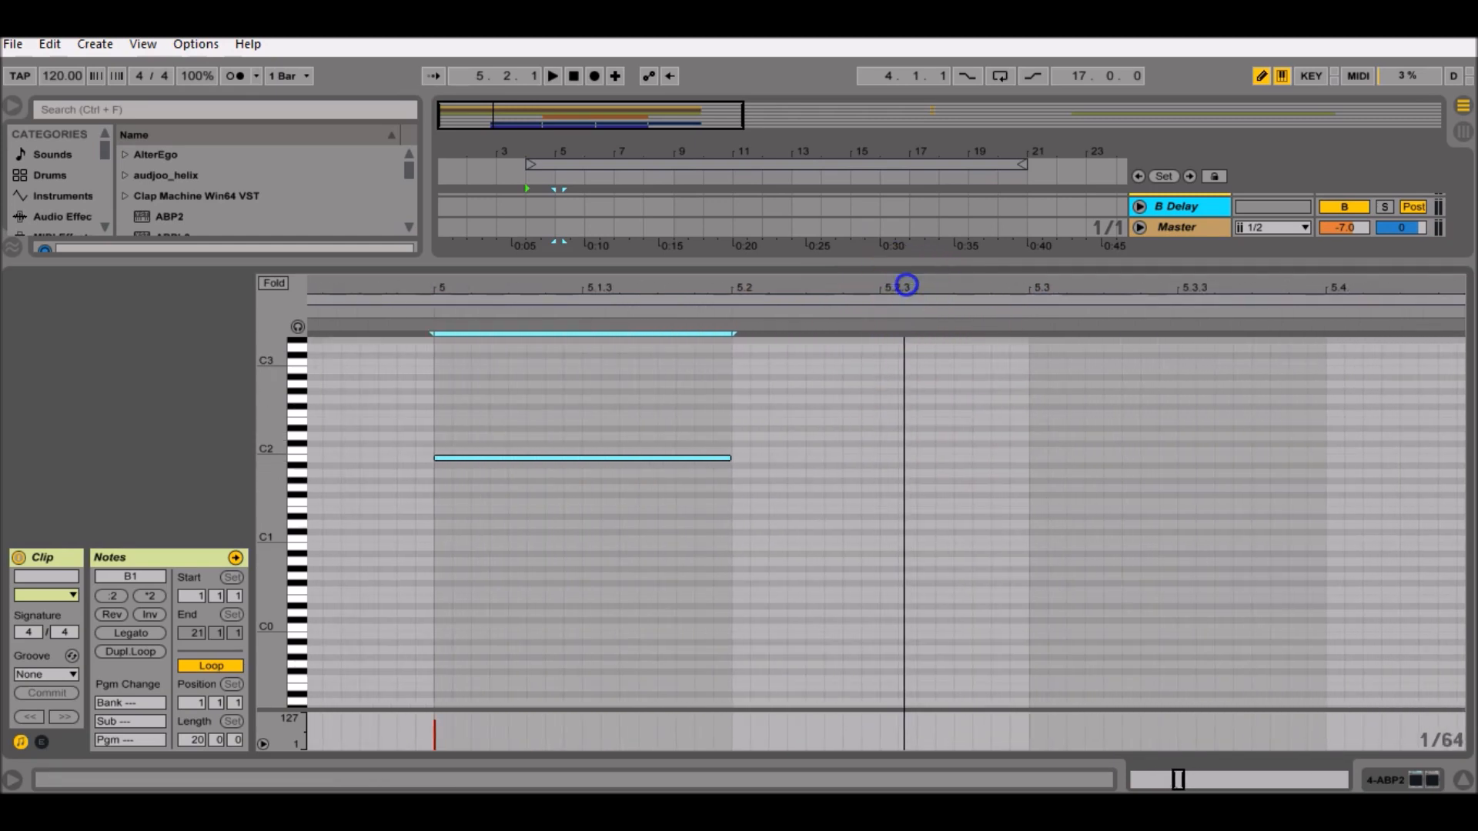
{"action": "left_click", "coordinate": [891, 458]}
{"action": "left_click_drag", "start_coordinate": [890, 458], "coordinate": [1025, 458]}
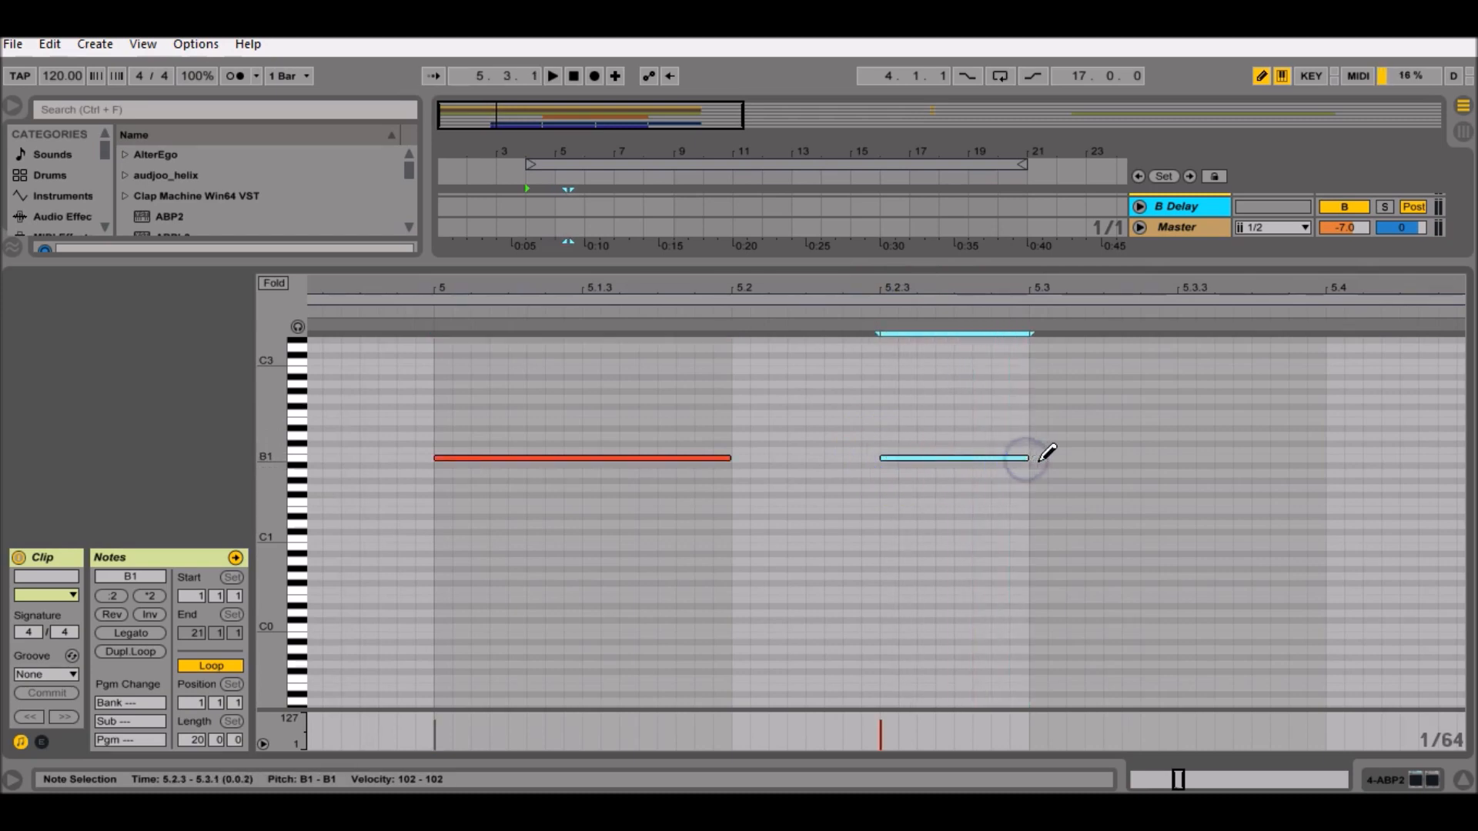
{"action": "left_click", "coordinate": [1035, 458]}
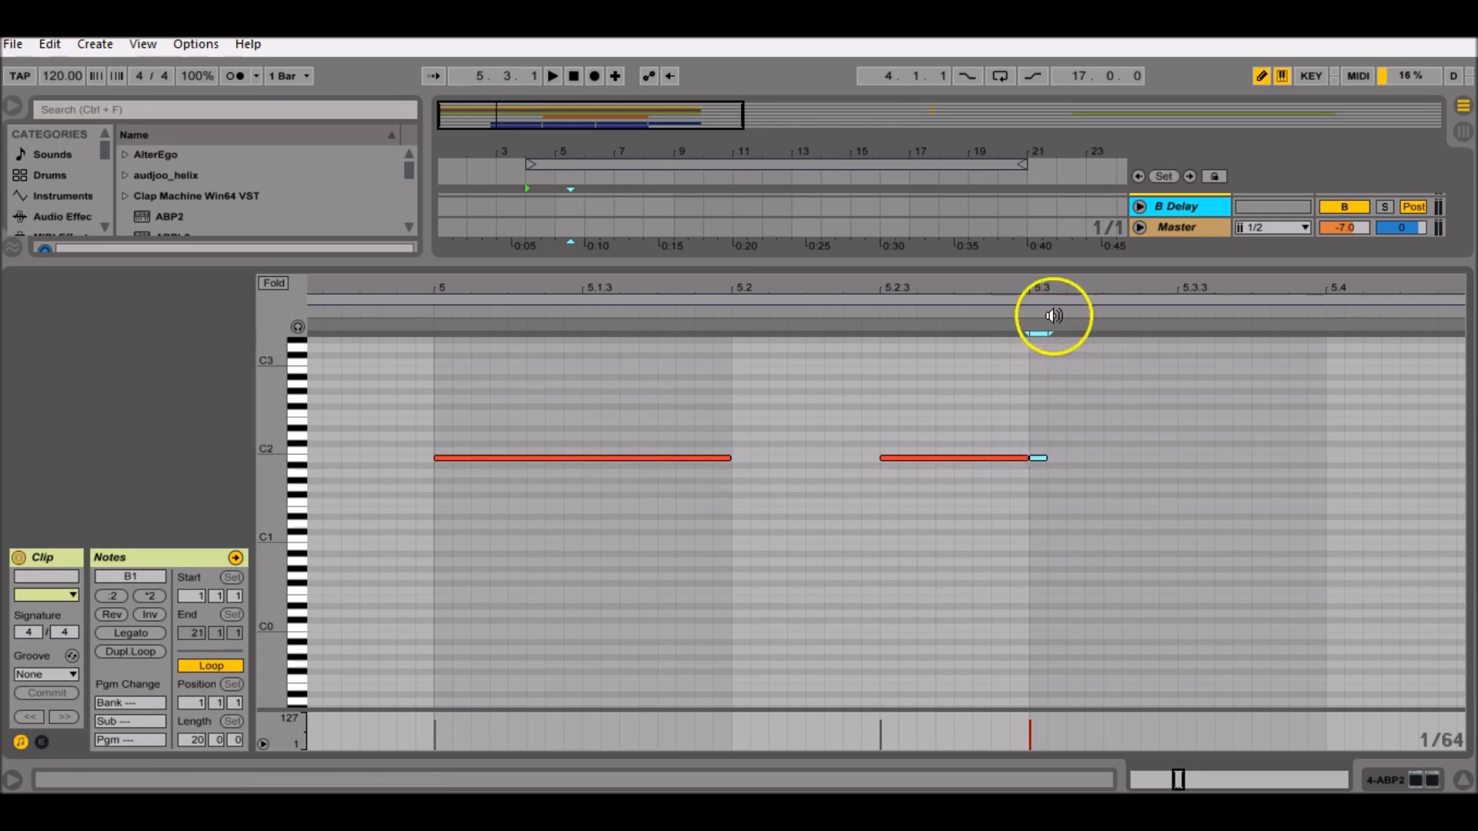
{"action": "mouse_move", "coordinate": [1042, 290]}
{"action": "left_mouse_down"}
{"action": "mouse_move", "coordinate": [1073, 287]}
{"action": "mouse_move", "coordinate": [854, 298]}
{"action": "left_mouse_up"}
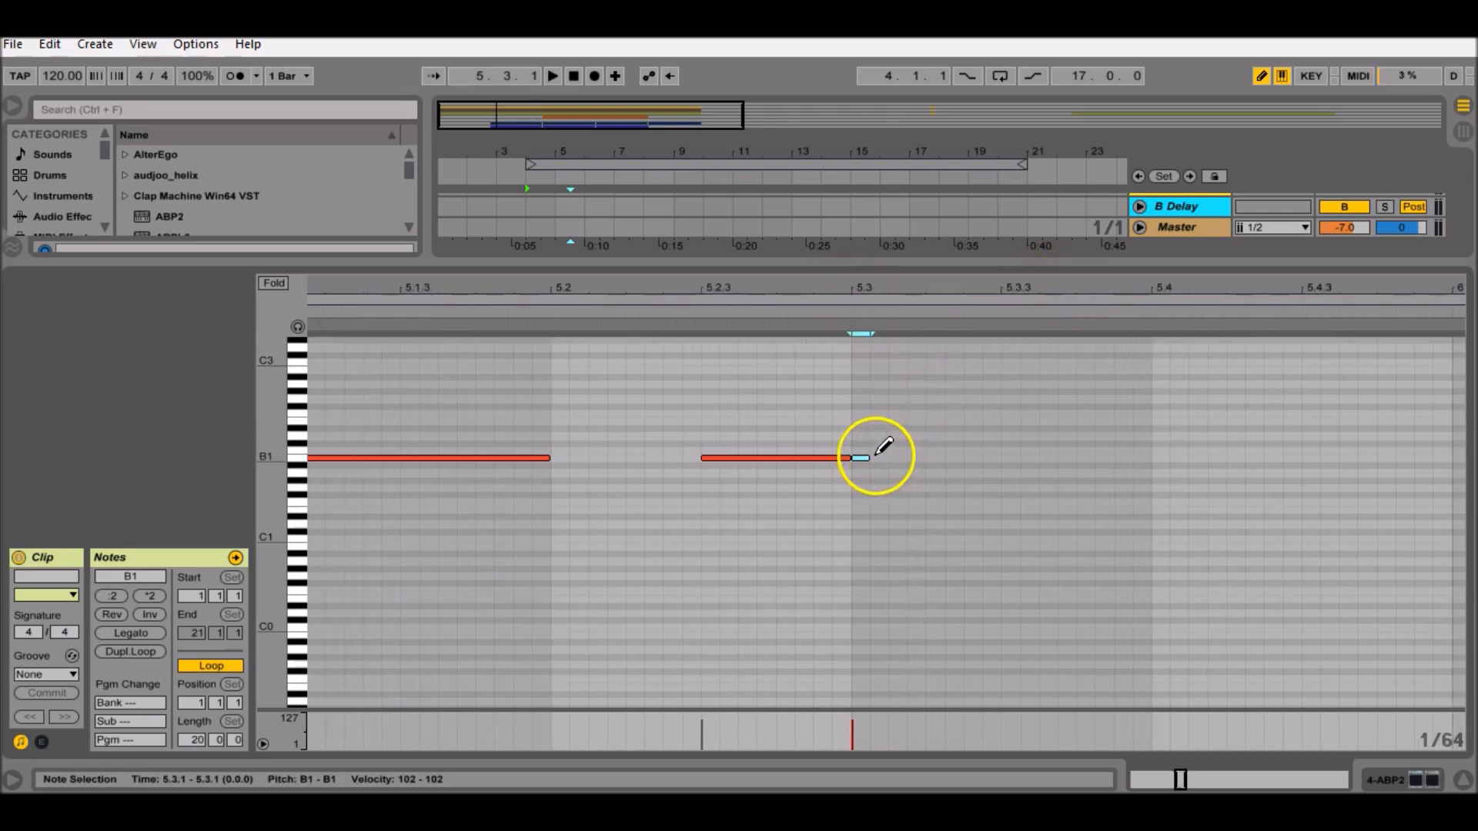
{"action": "left_click_drag", "start_coordinate": [867, 458], "coordinate": [1006, 460]}
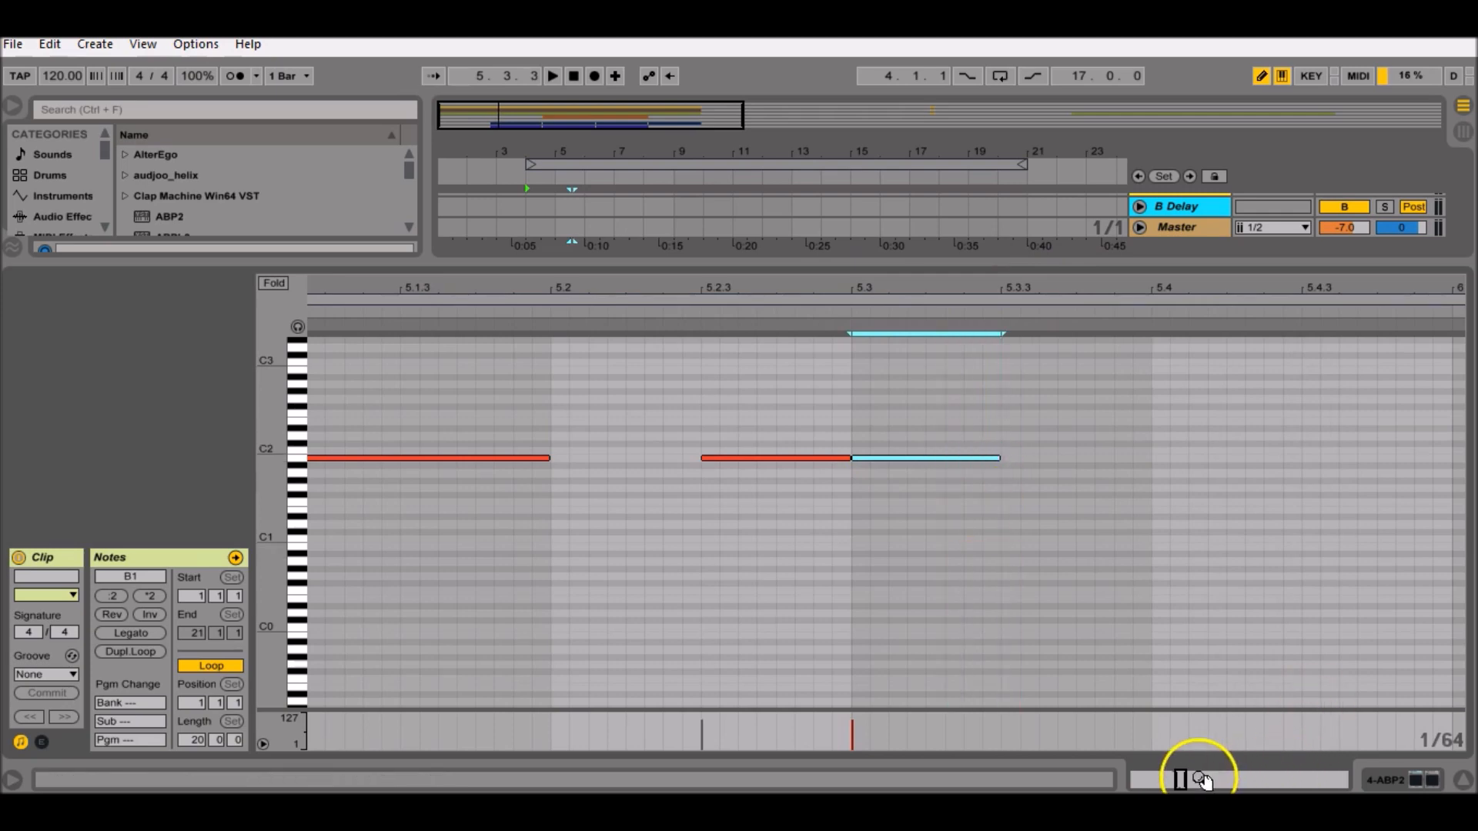
- Copy the three B1 notes of bar 5 and paste them at 6.1.1 and 7.1.1
{"action": "left_click_drag", "start_coordinate": [1182, 782], "coordinate": [1183, 779]}
{"action": "left_click_drag", "start_coordinate": [1183, 778], "coordinate": [1180, 777]}
{"action": "key", "text": "ctrl+a"}
{"action": "scroll", "coordinate": [775, 446], "scroll_direction": "up", "scroll_amount": 2}
{"action": "key", "text": "b"}
{"action": "left_click_drag", "start_coordinate": [616, 460], "coordinate": [776, 541]}
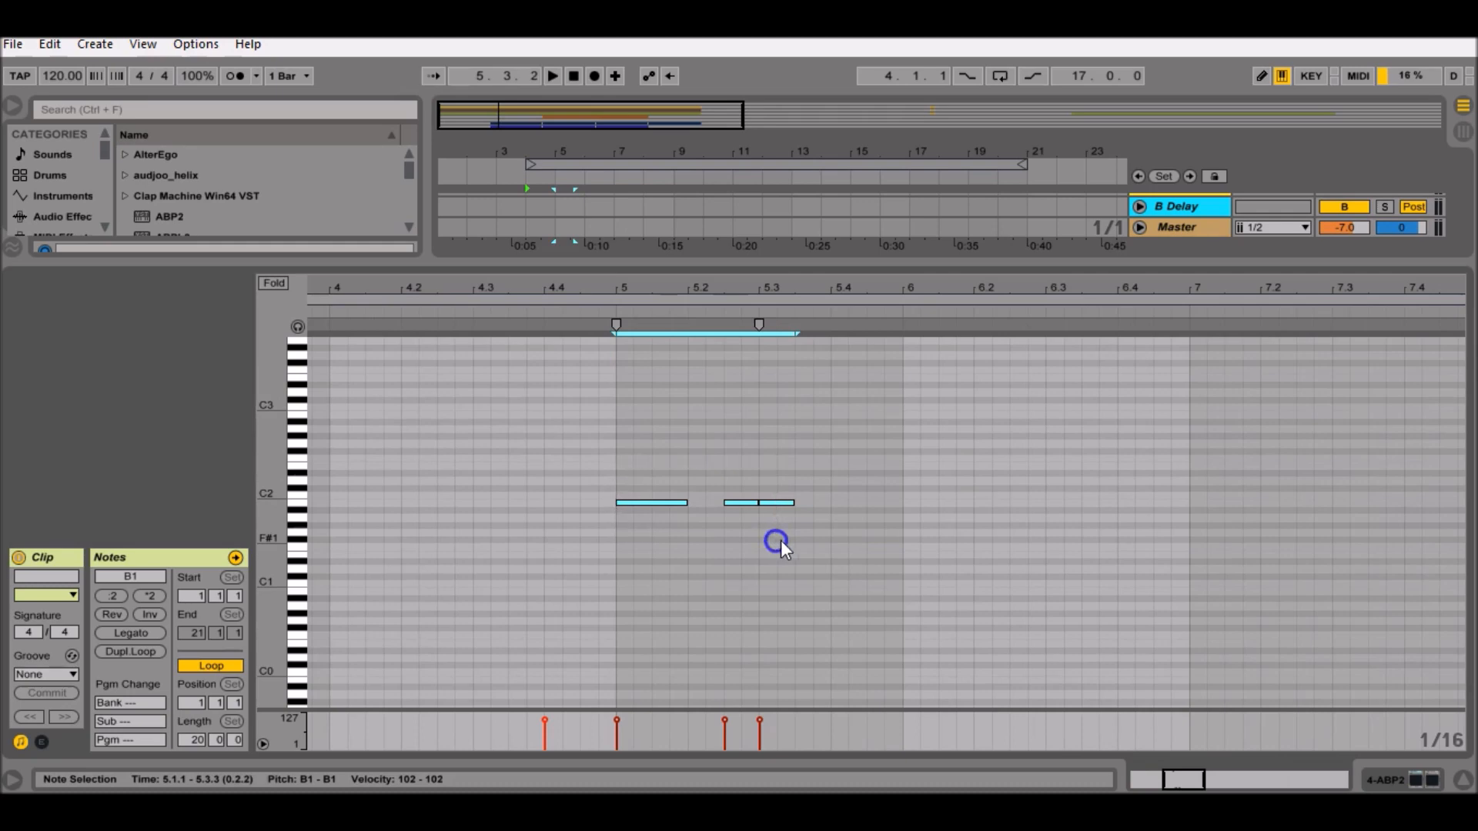
{"action": "left_click", "coordinate": [903, 549]}
{"action": "key", "text": "ctrl+v"}
{"action": "left_click", "coordinate": [1192, 571]}
{"action": "key", "text": "ctrl+v"}
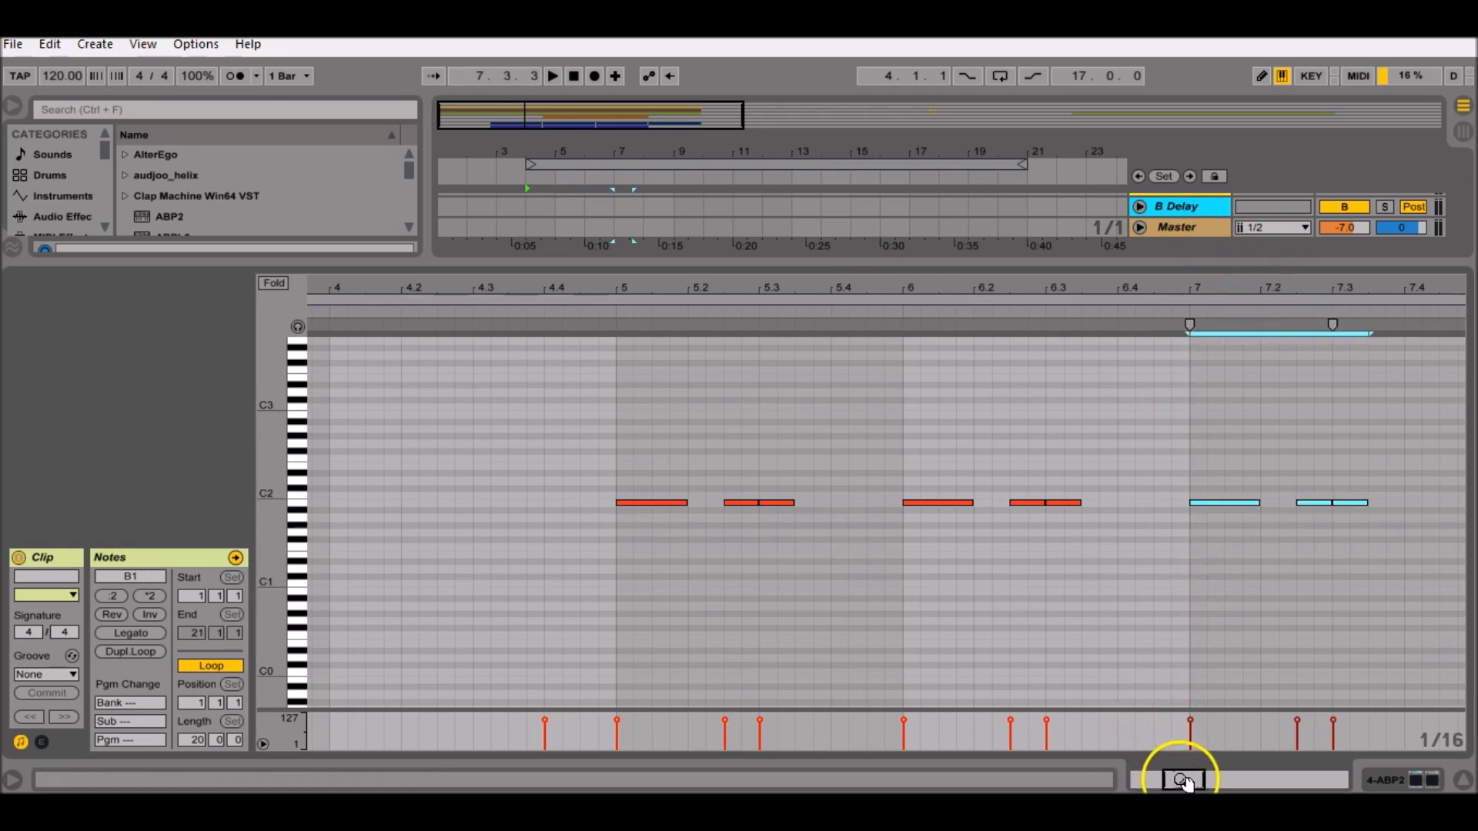
- Transpose the three notes in bar 7 up three semitones to D2
{"action": "left_click_drag", "start_coordinate": [1184, 781], "coordinate": [1191, 781]}
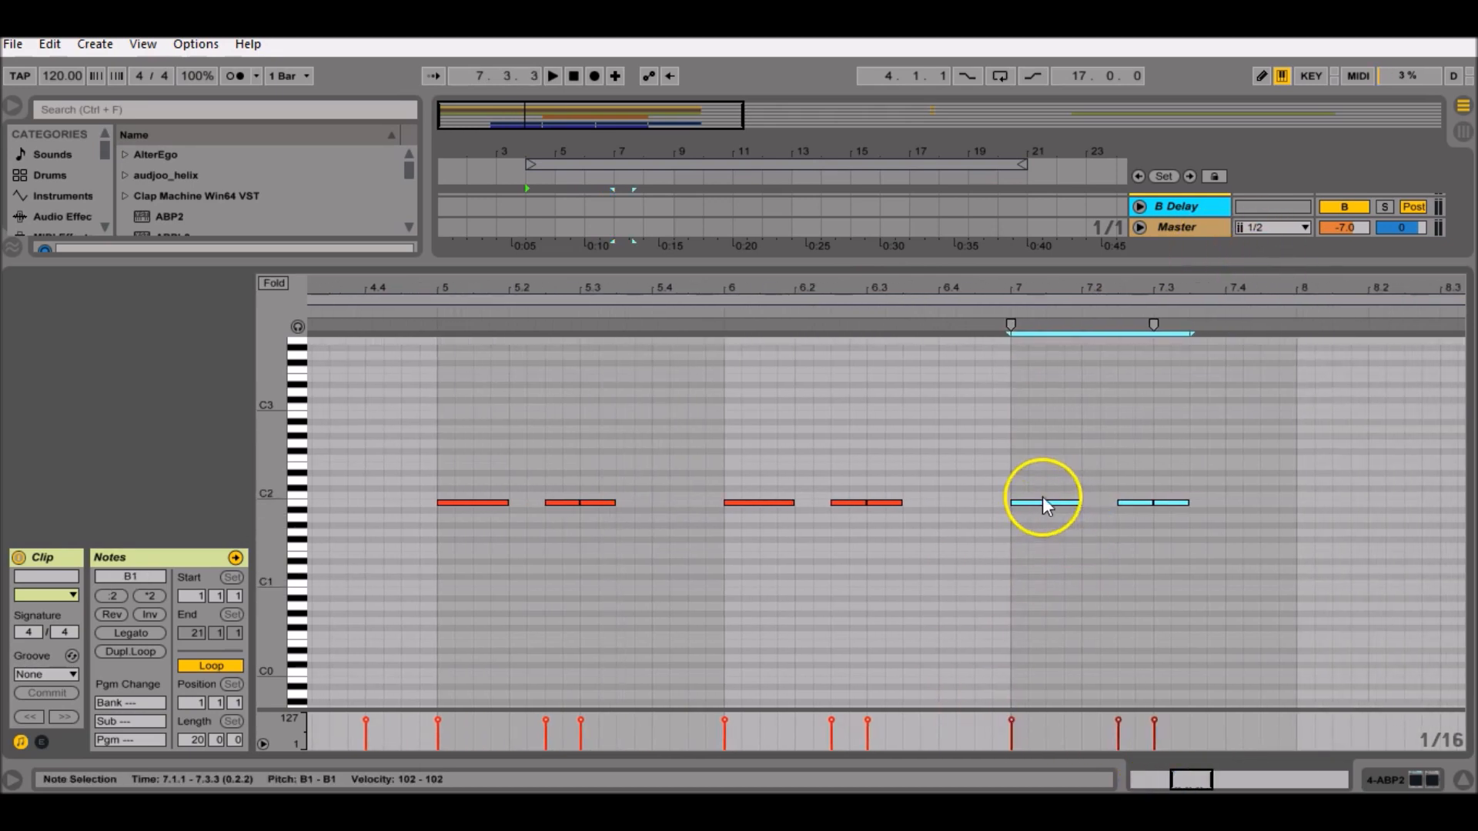
{"action": "key", "text": "Up"}
{"action": "key", "text": "Up"}
{"action": "key", "text": "Up"}
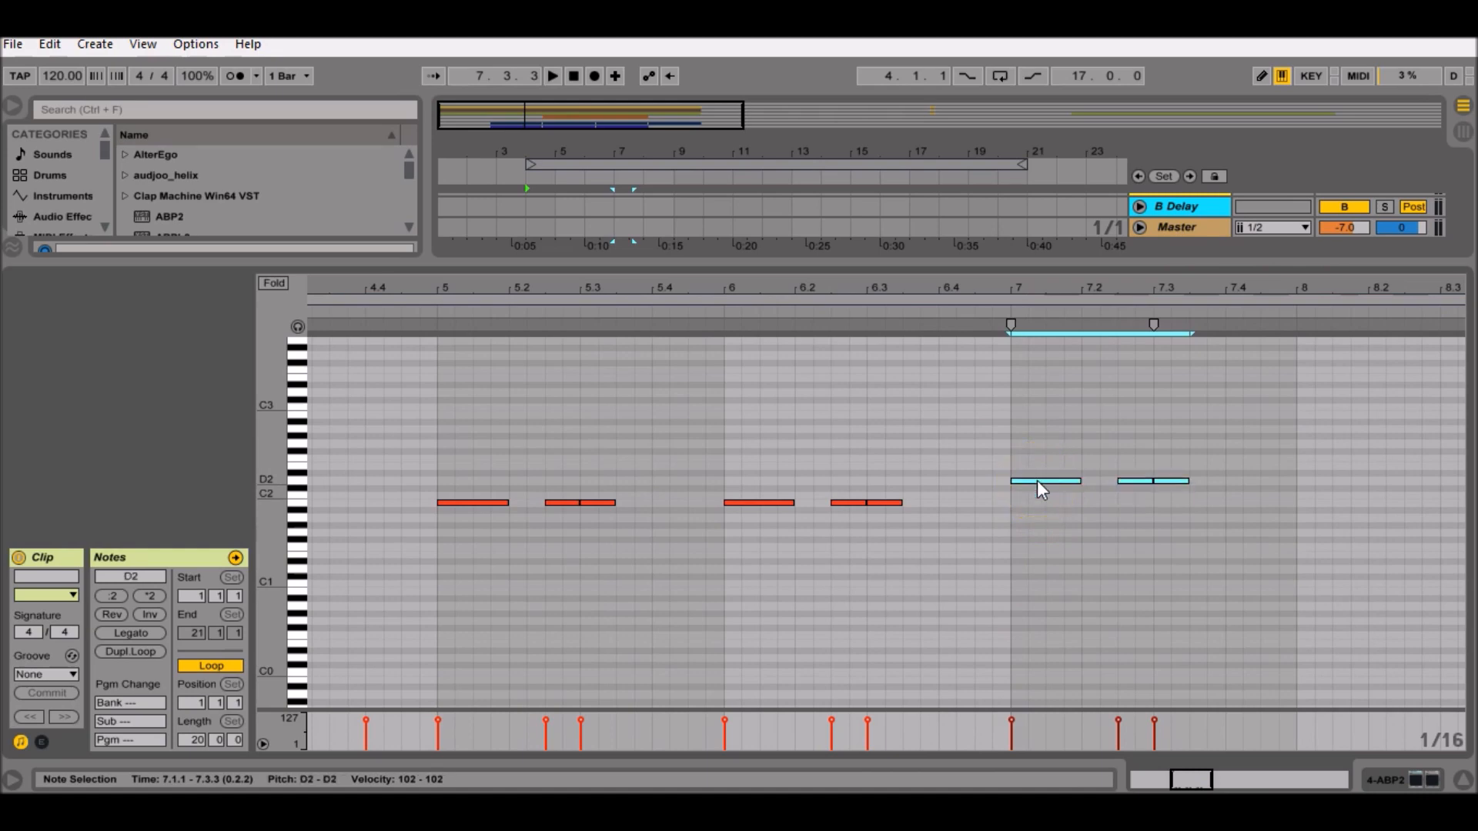
- Paste the three-note pattern at 8.1.1 and transpose it down two semitones to A1
{"action": "left_click", "coordinate": [1217, 543]}
{"action": "left_click", "coordinate": [1301, 560]}
{"action": "left_click_drag", "start_coordinate": [1192, 777], "coordinate": [1205, 778]}
{"action": "left_click", "coordinate": [950, 280]}
{"action": "key", "text": "ctrl+v"}
{"action": "left_click", "coordinate": [965, 505]}
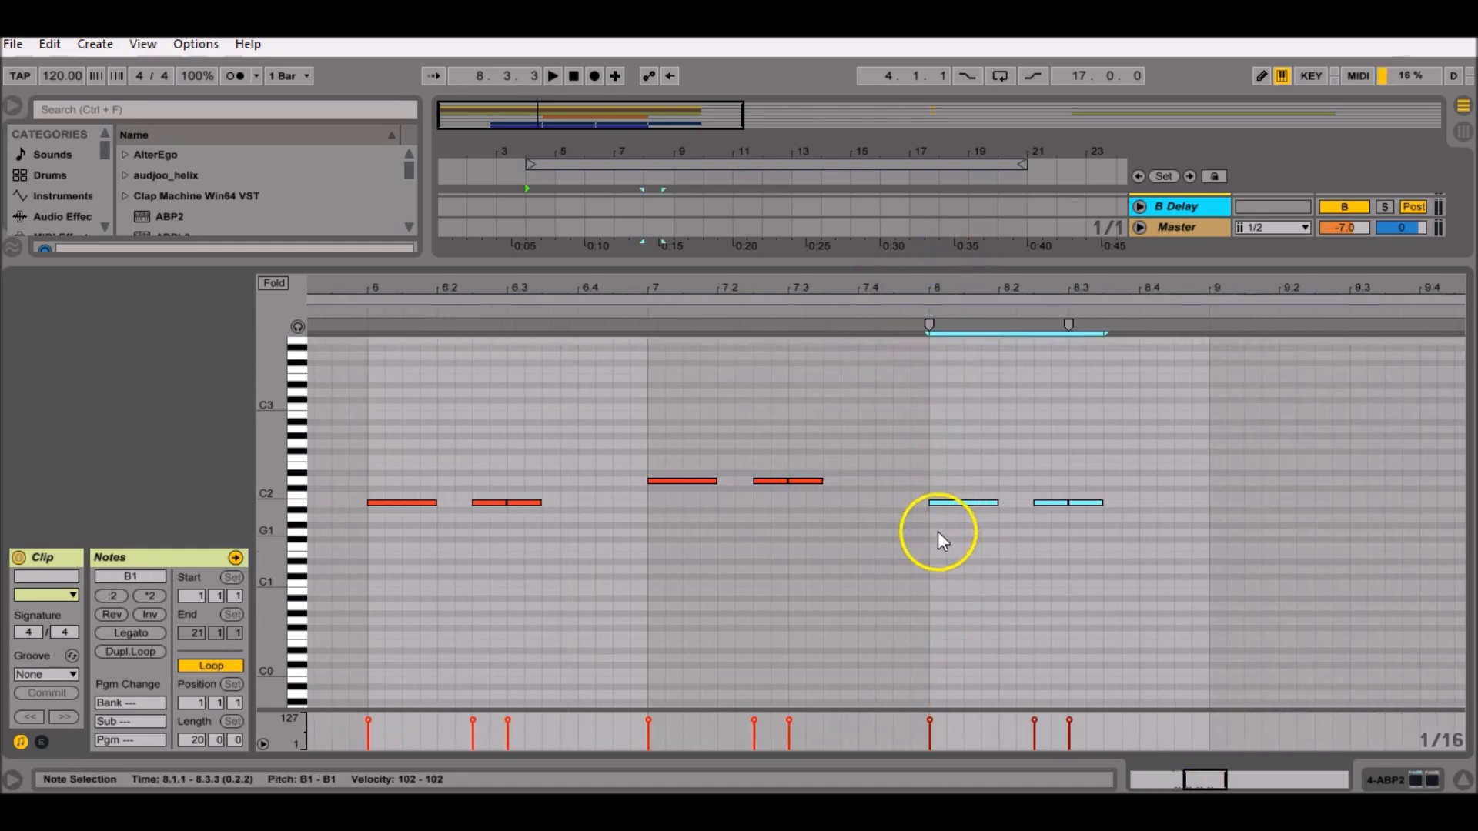
{"action": "key", "text": "Down"}
{"action": "key", "text": "Down"}
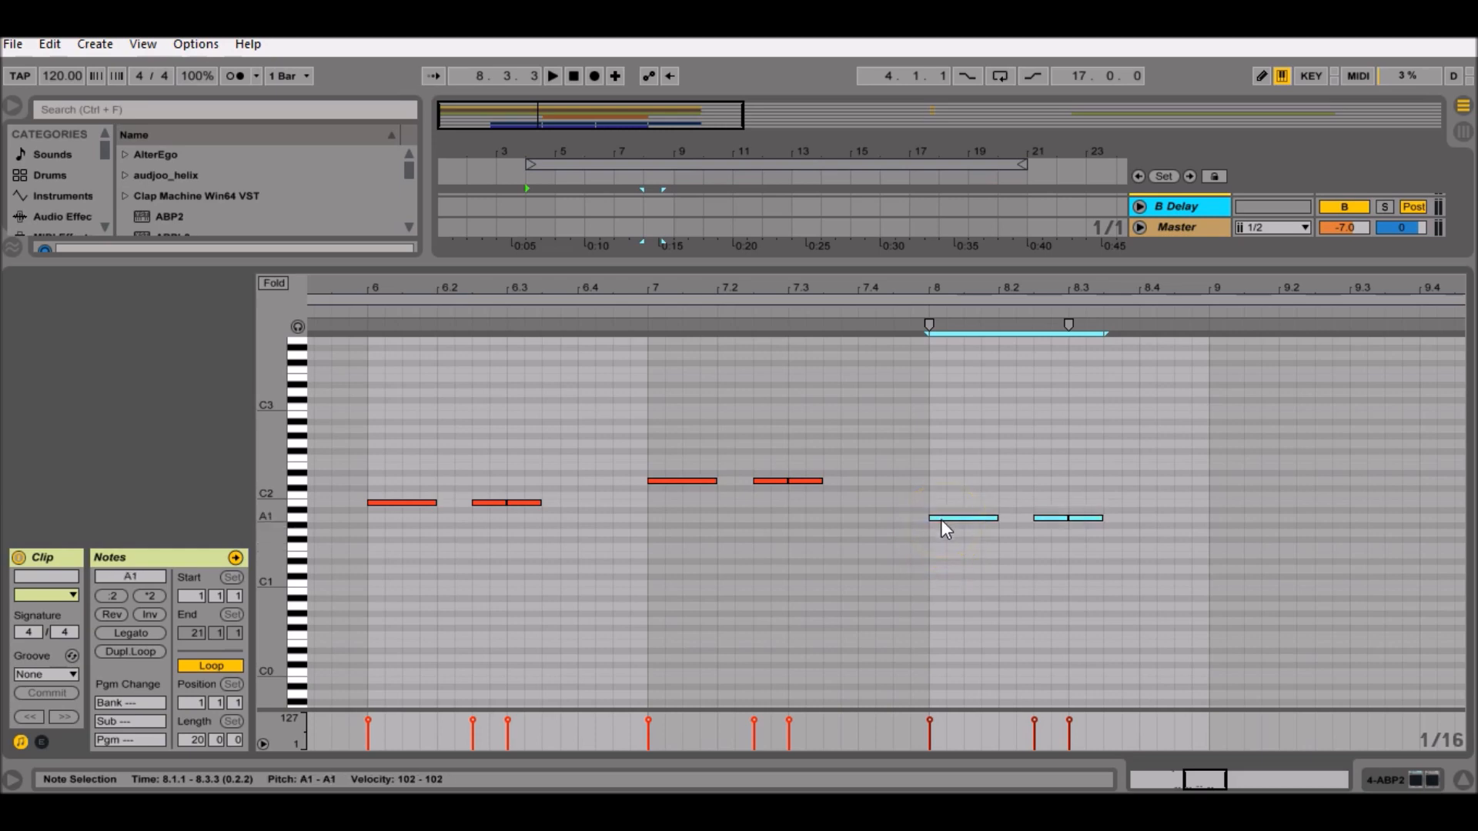
- Draw a high note from 8.4.1 to 9.1.1 and place it on C6
{"action": "left_click_drag", "start_coordinate": [1212, 782], "coordinate": [1211, 765]}
{"action": "scroll", "coordinate": [1120, 432], "scroll_direction": "up", "scroll_amount": 3}
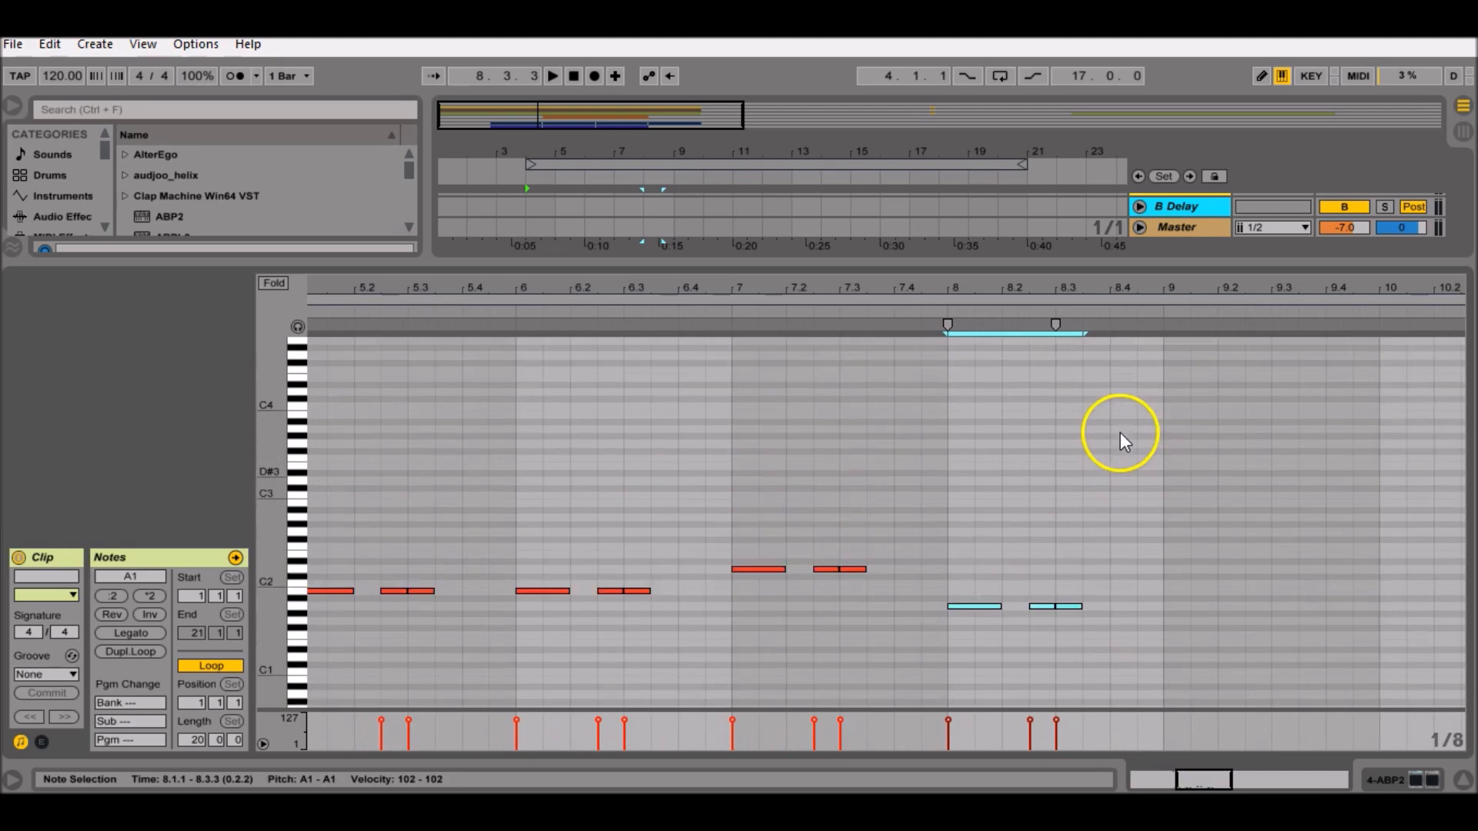
{"action": "scroll", "coordinate": [1115, 433], "scroll_direction": "up", "scroll_amount": 8}
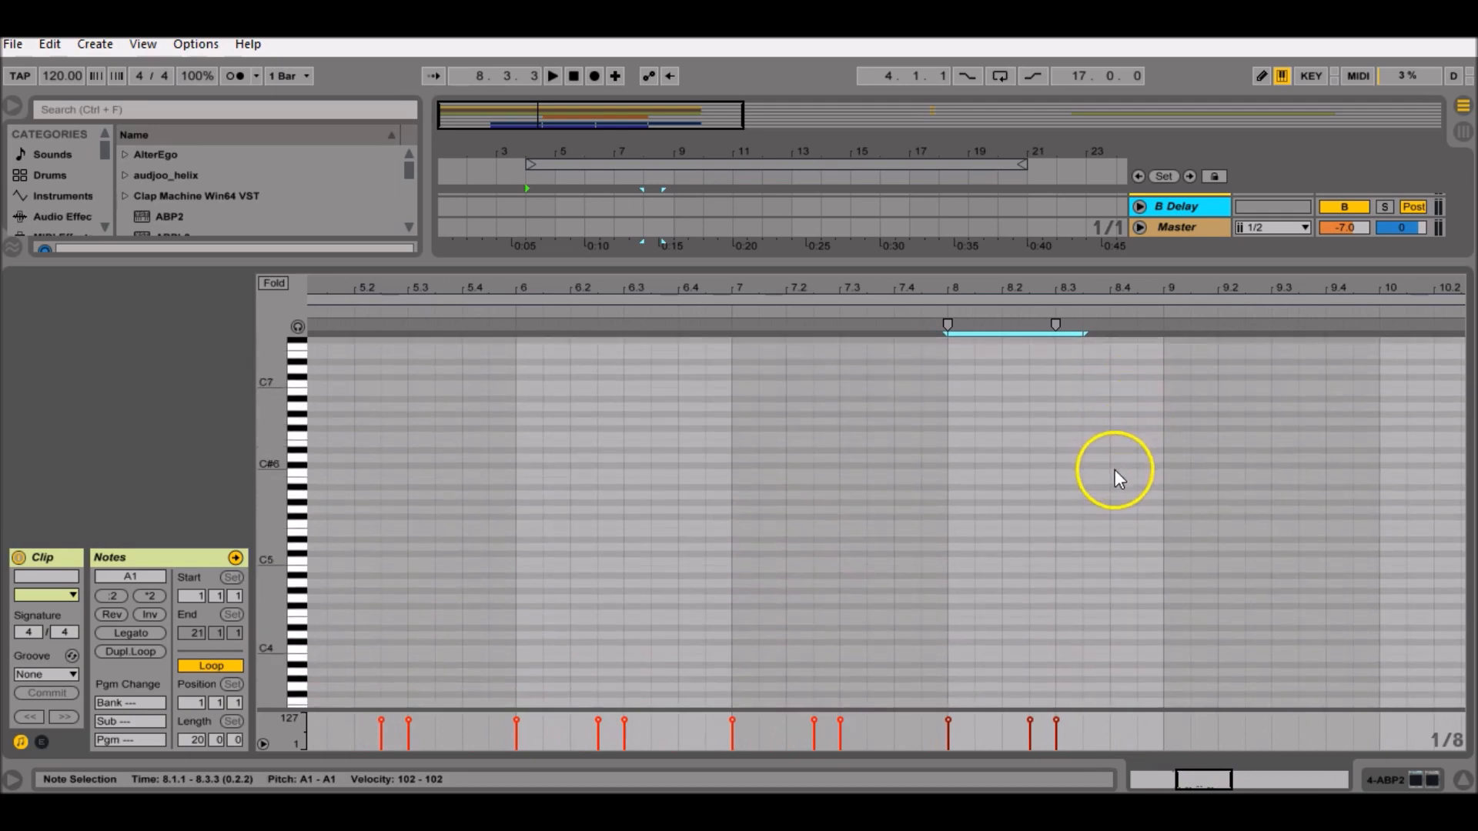
{"action": "left_click", "coordinate": [1125, 462]}
{"action": "left_click_drag", "start_coordinate": [1145, 297], "coordinate": [1103, 456]}
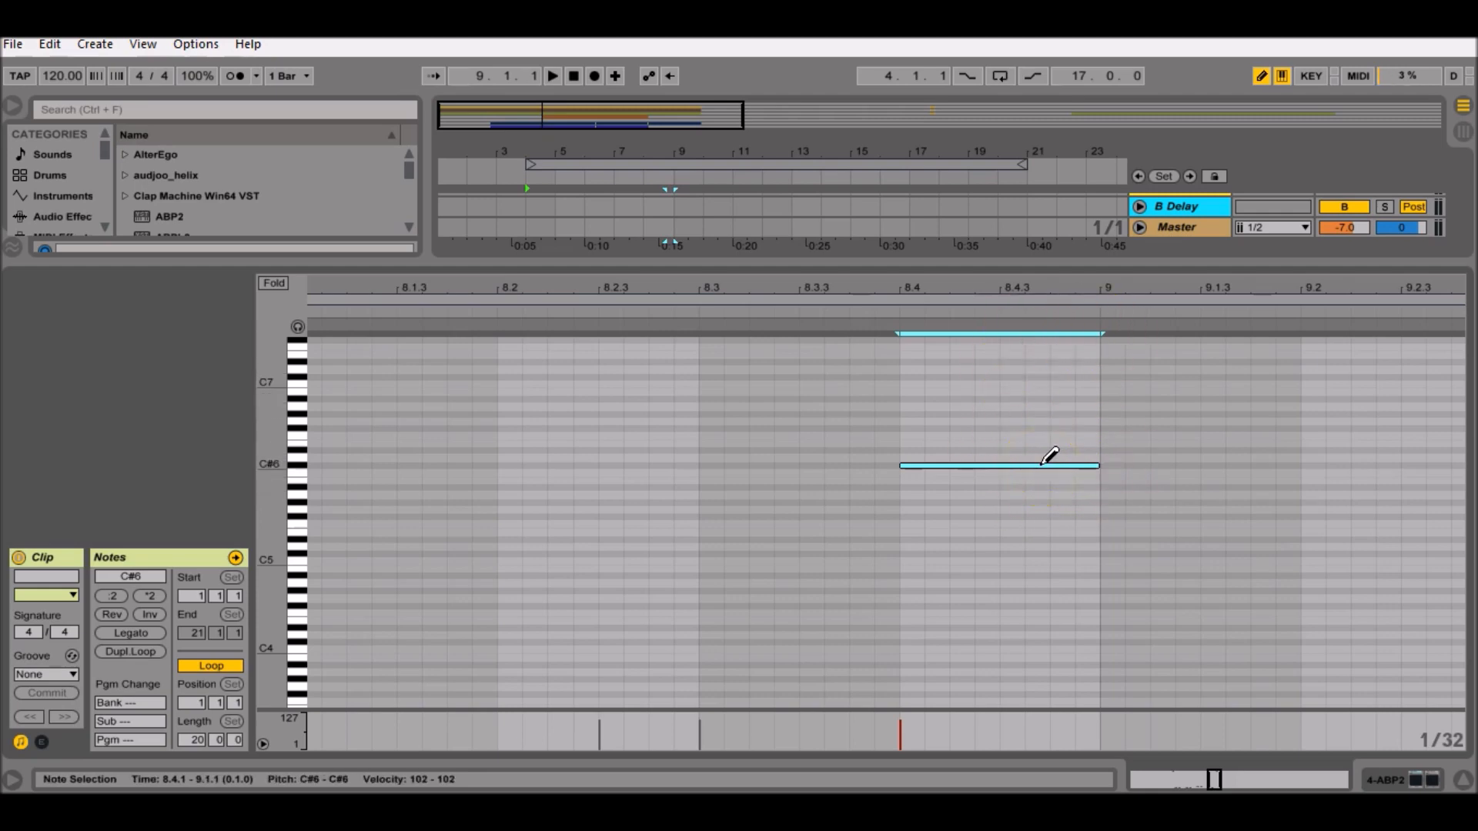
{"action": "left_click_drag", "start_coordinate": [1042, 464], "coordinate": [1037, 473]}
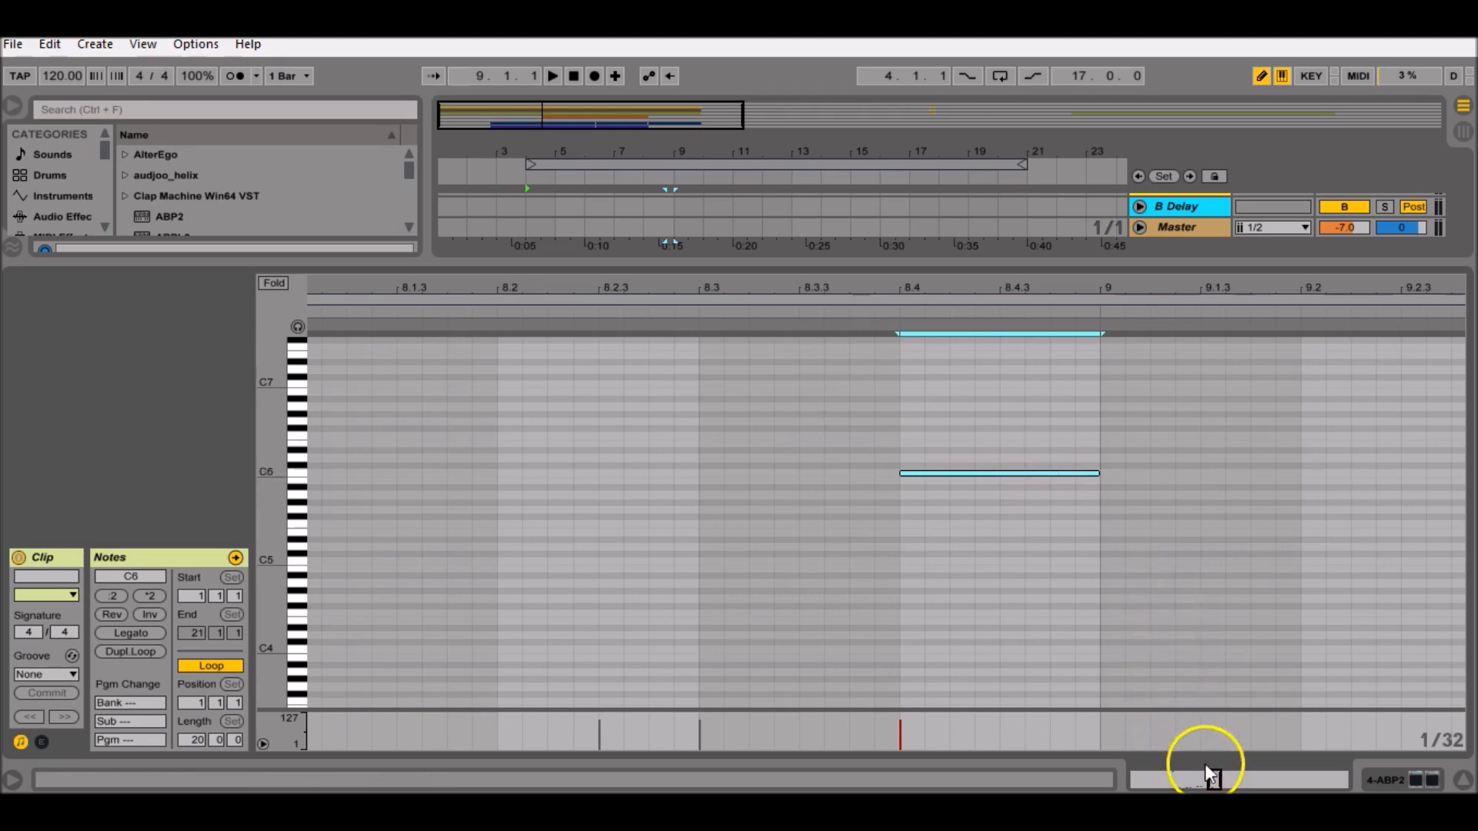
- Duplicate the A1 notes of bar 8 into bar 9 and move the copies up to B1
{"action": "left_click_drag", "start_coordinate": [1214, 780], "coordinate": [1214, 743]}
{"action": "scroll", "coordinate": [1022, 542], "scroll_direction": "down", "scroll_amount": 8}
{"action": "scroll", "coordinate": [982, 540], "scroll_direction": "down", "scroll_amount": 6}
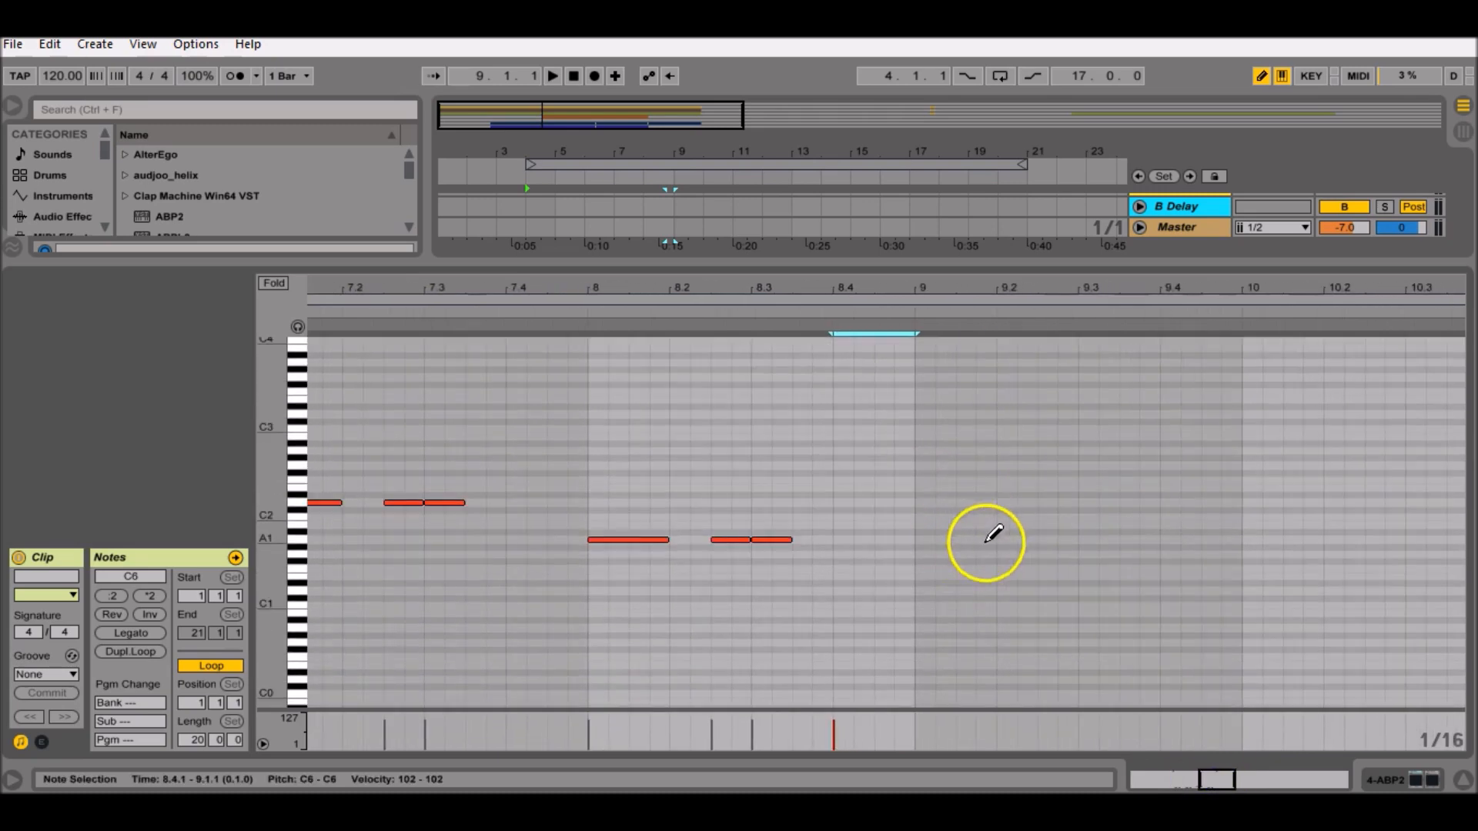
{"action": "key", "text": "b"}
{"action": "left_click_drag", "start_coordinate": [586, 491], "coordinate": [916, 573]}
{"action": "key", "text": "ctrl+d"}
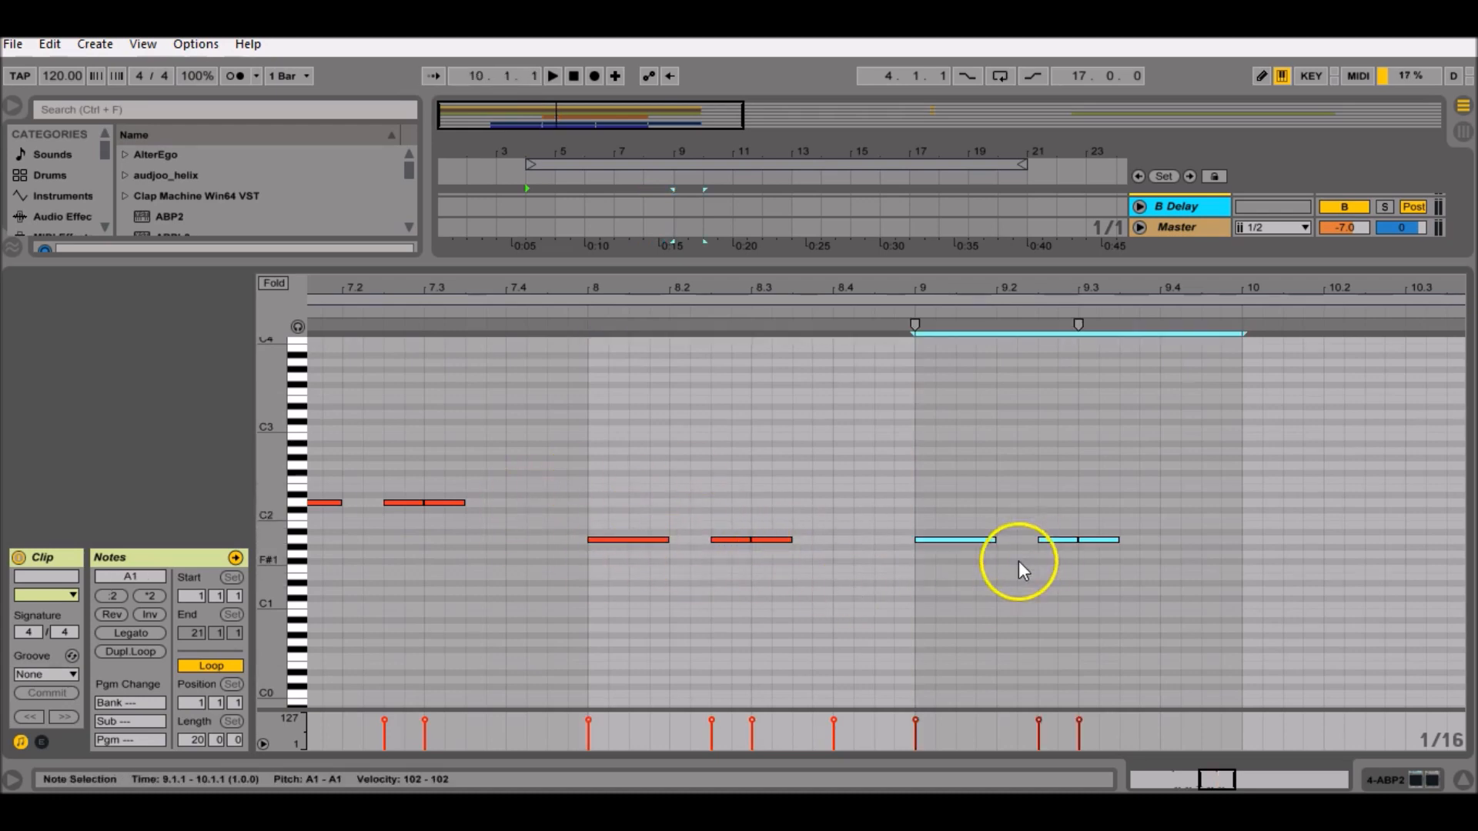
{"action": "left_click_drag", "start_coordinate": [958, 533], "coordinate": [926, 515]}
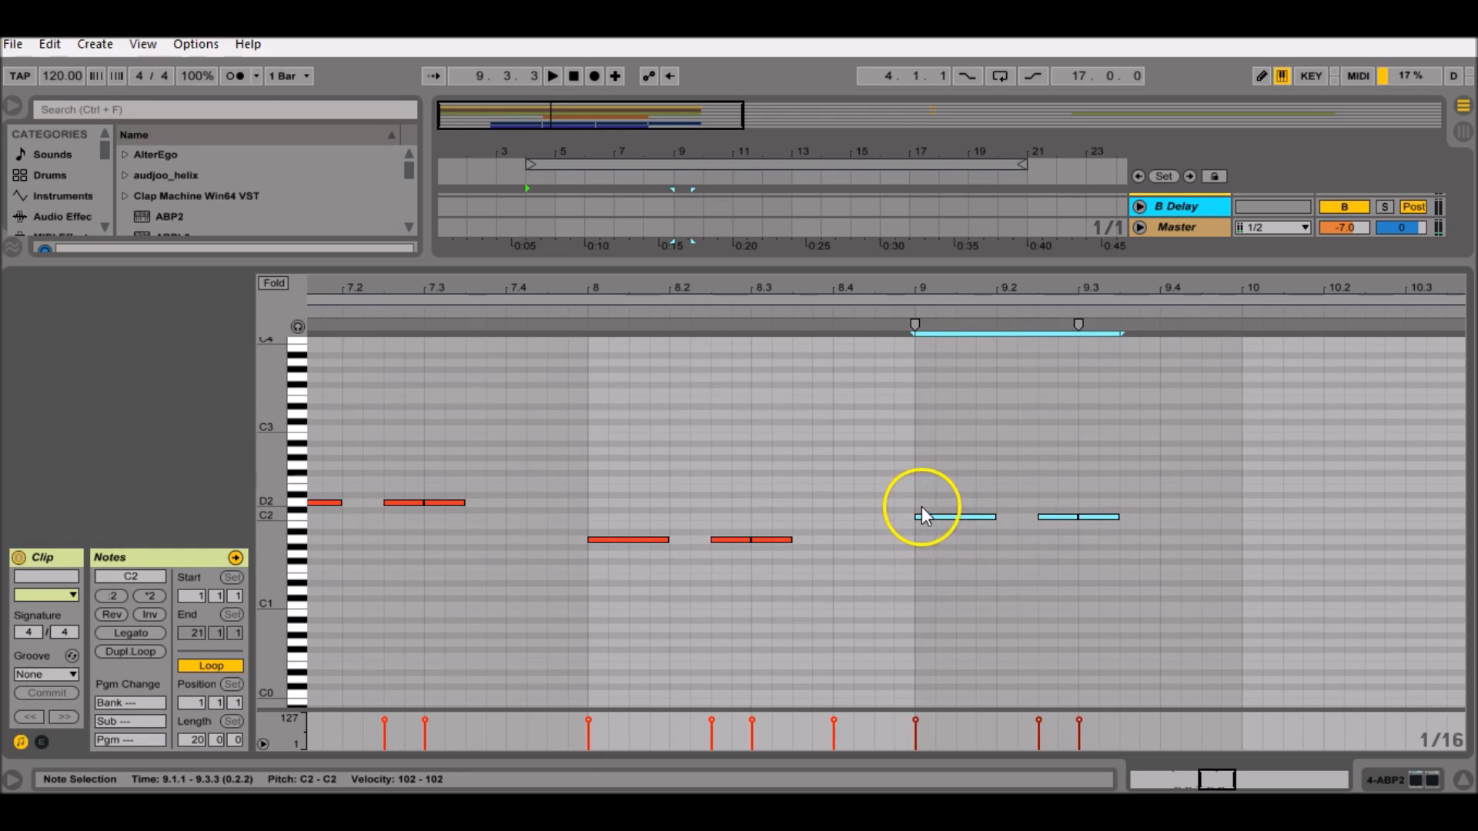
{"action": "key", "text": "Down"}
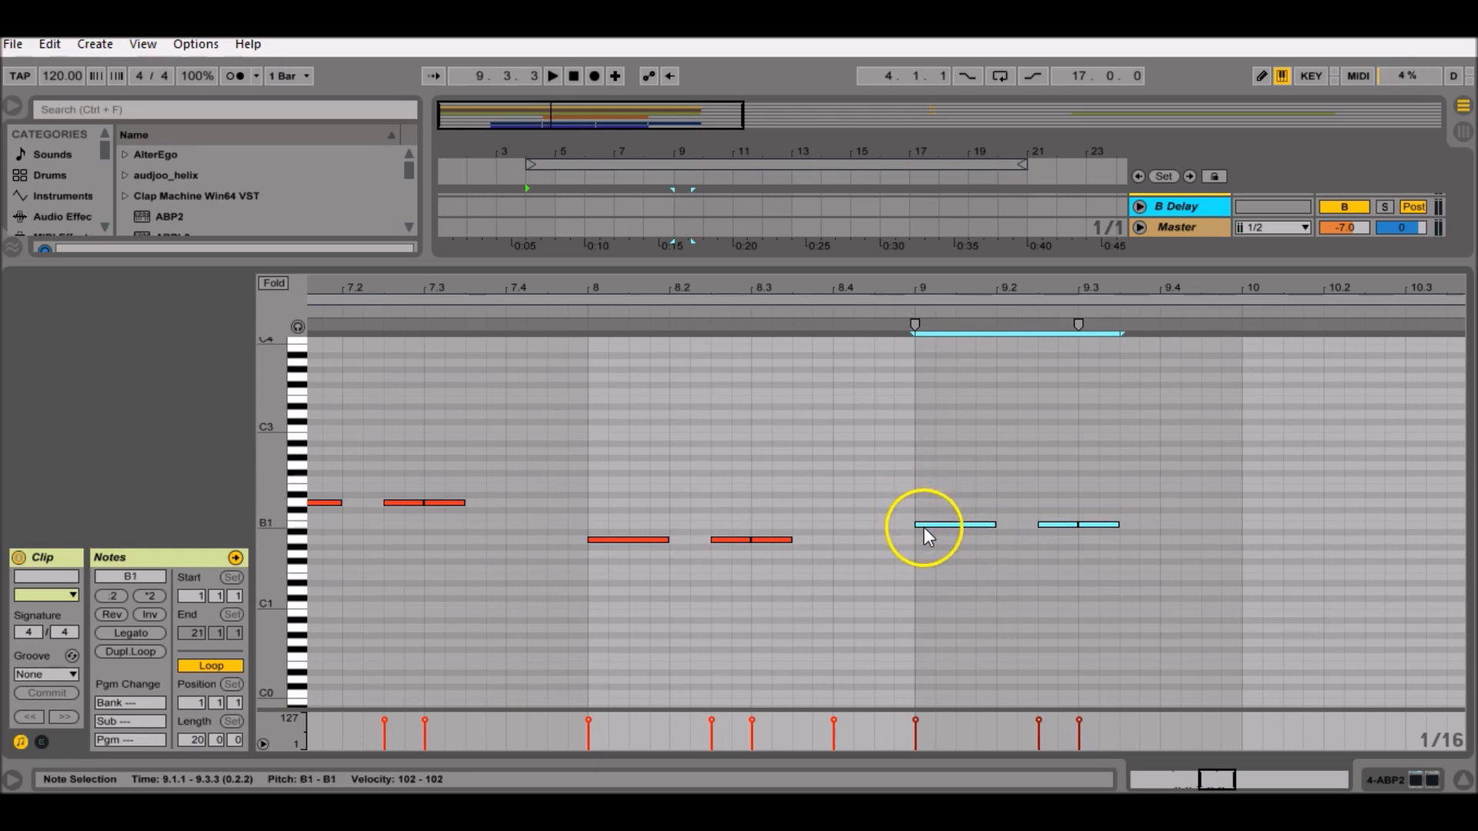
- Raise the note at 9.3.1 to D2, duplicate it to 9.3.3 and lower the copy to C#2
{"action": "left_click", "coordinate": [1093, 524]}
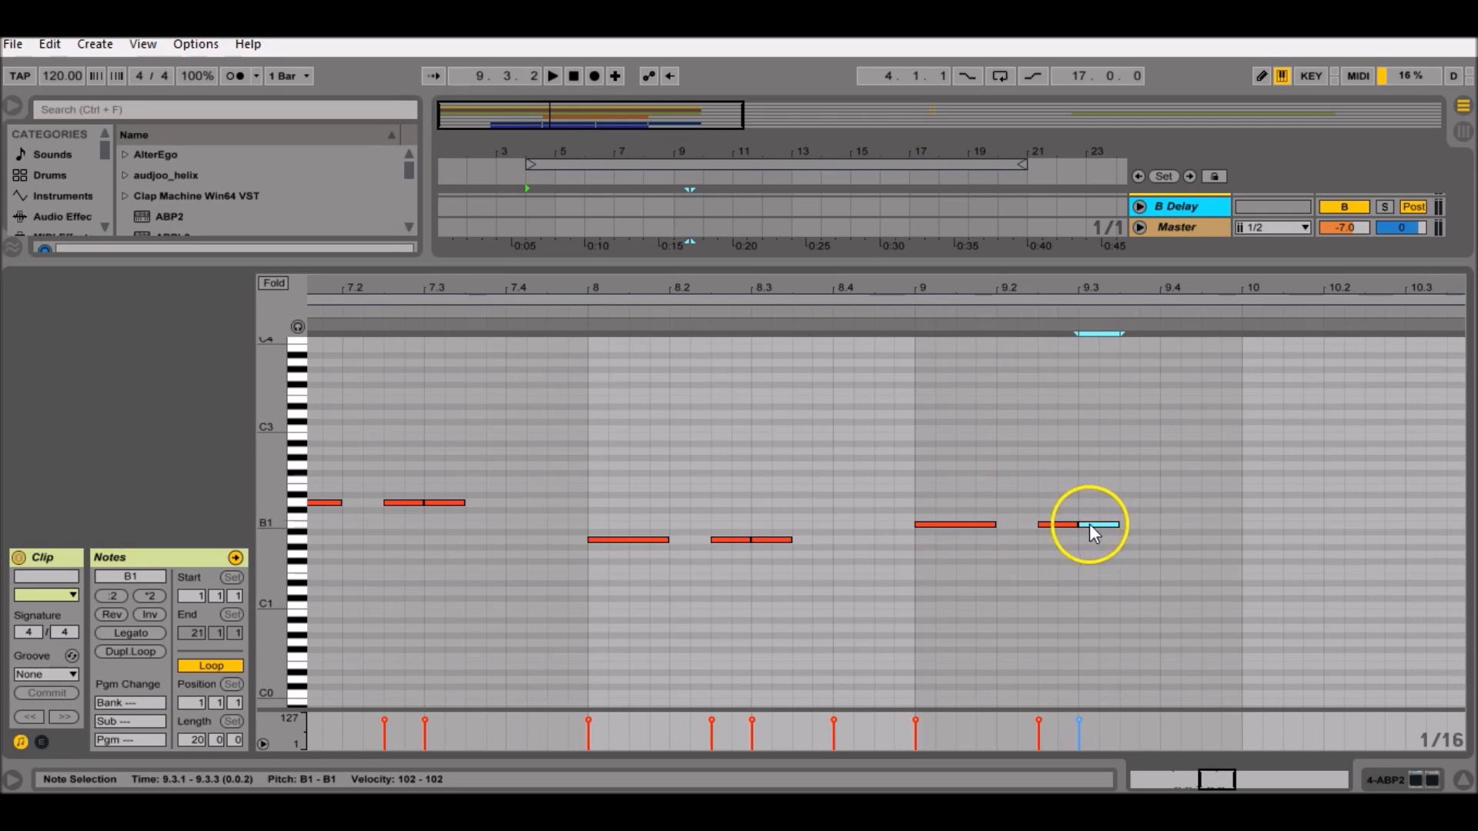
{"action": "mouse_move", "coordinate": [1096, 525]}
{"action": "left_mouse_down"}
{"action": "mouse_move", "coordinate": [1088, 511]}
{"action": "mouse_move", "coordinate": [1087, 528]}
{"action": "left_mouse_up"}
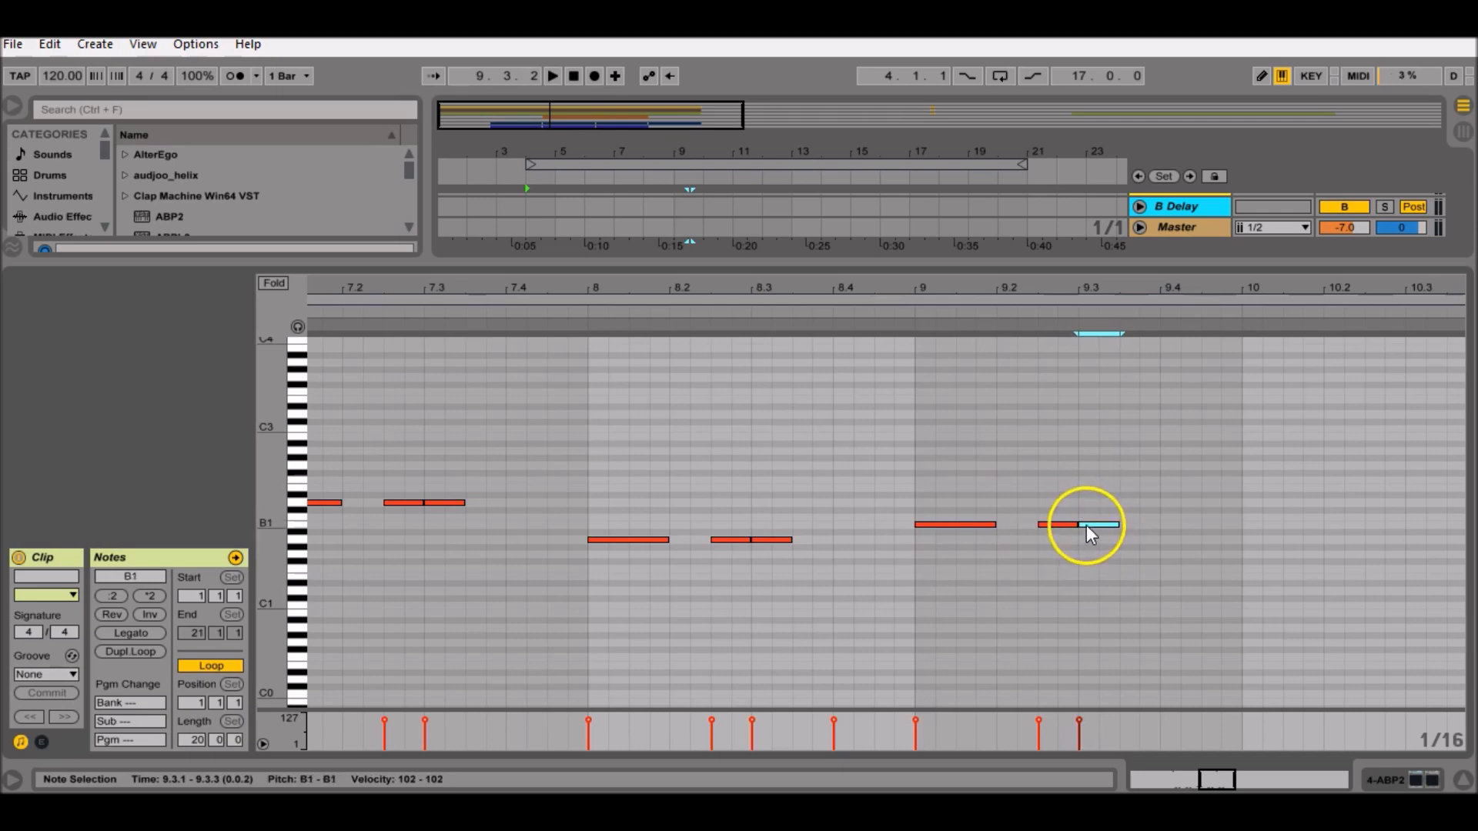
{"action": "left_click_drag", "start_coordinate": [1096, 524], "coordinate": [1089, 495]}
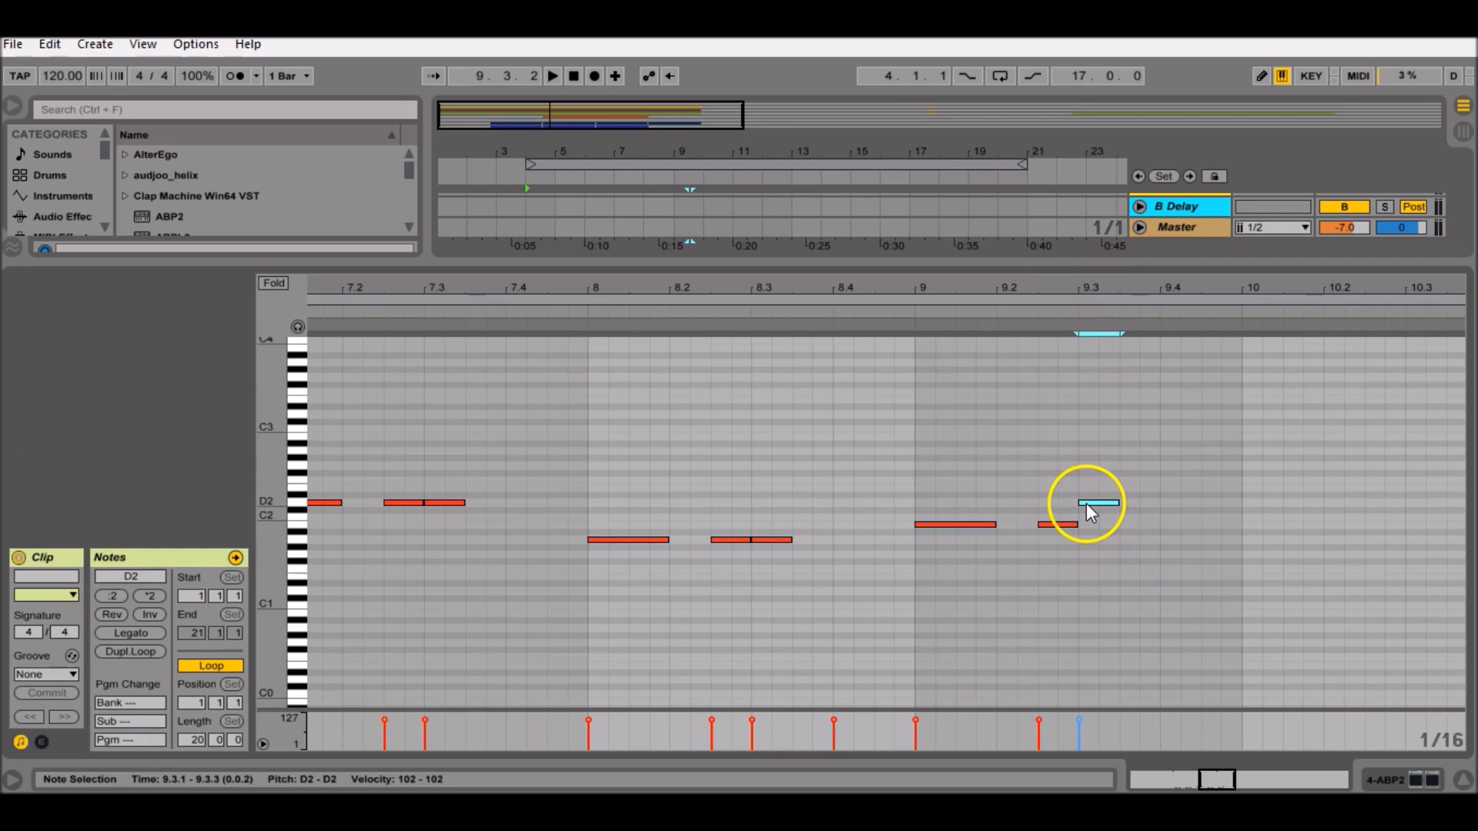
{"action": "key", "text": "ctrl+d"}
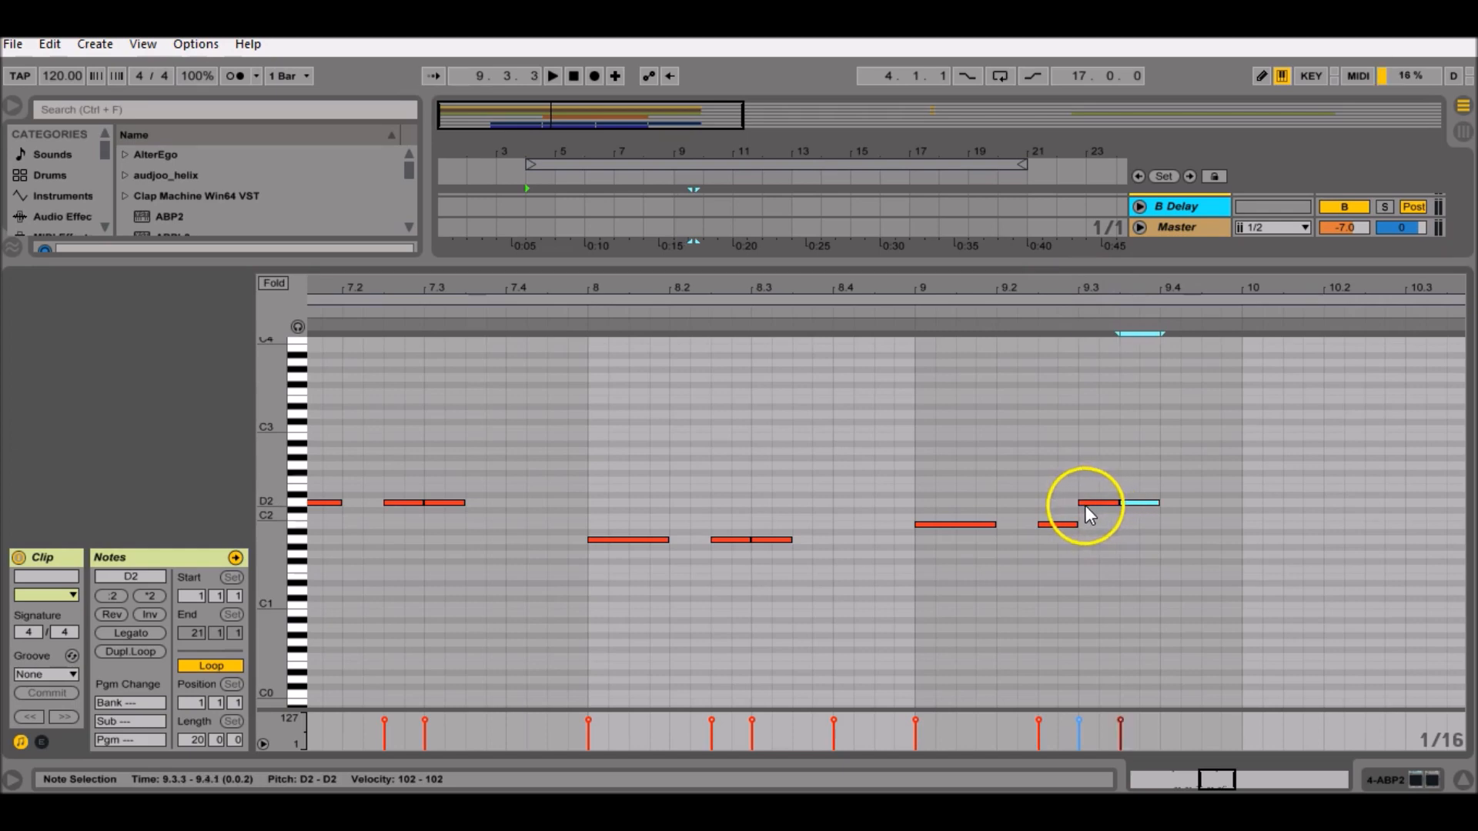
{"action": "left_click_drag", "start_coordinate": [1138, 505], "coordinate": [1136, 511]}
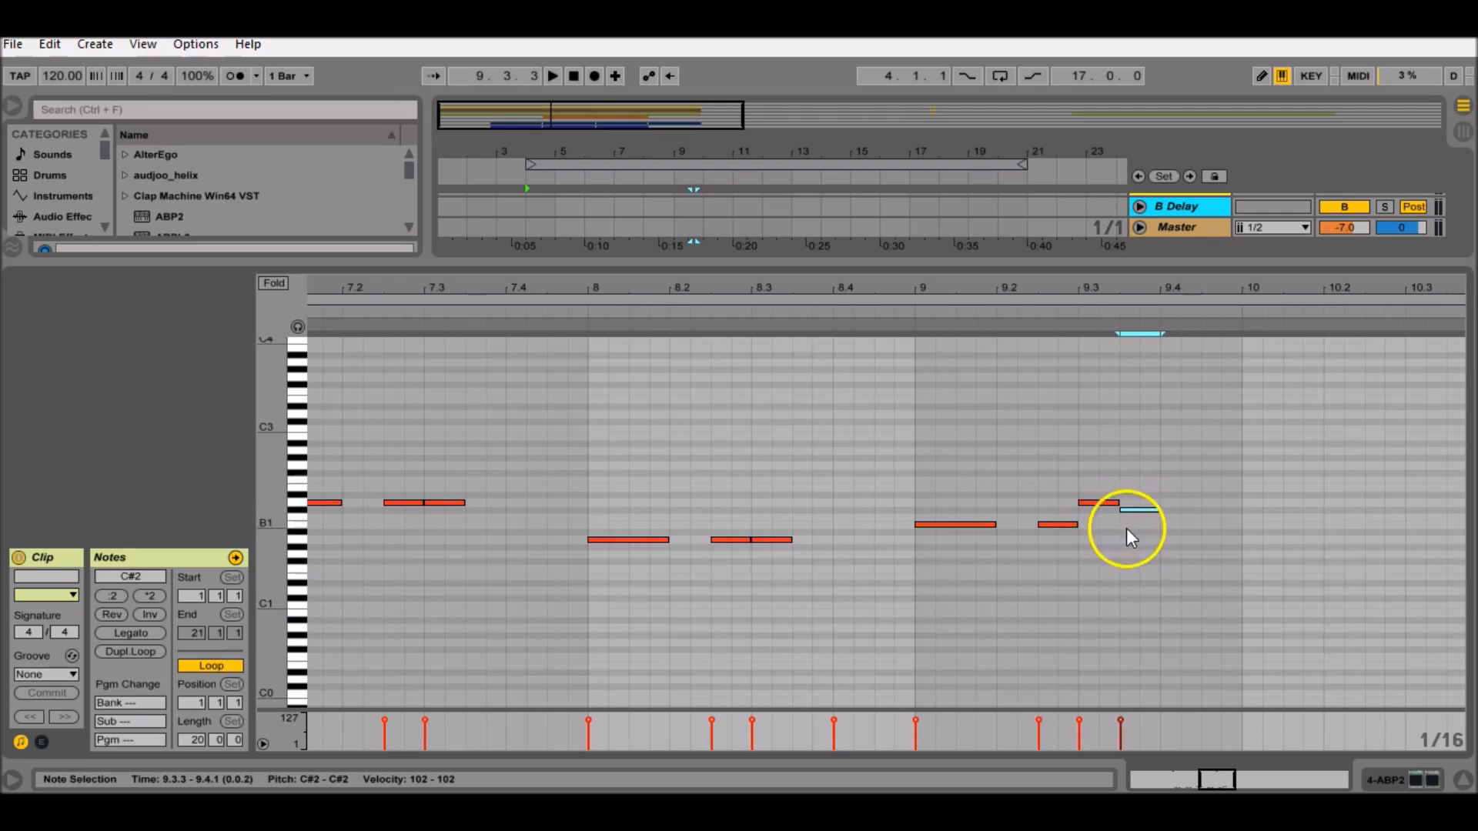
- Draw a B1 note from 9.4.1 to 9.4.3
{"action": "key", "text": "b"}
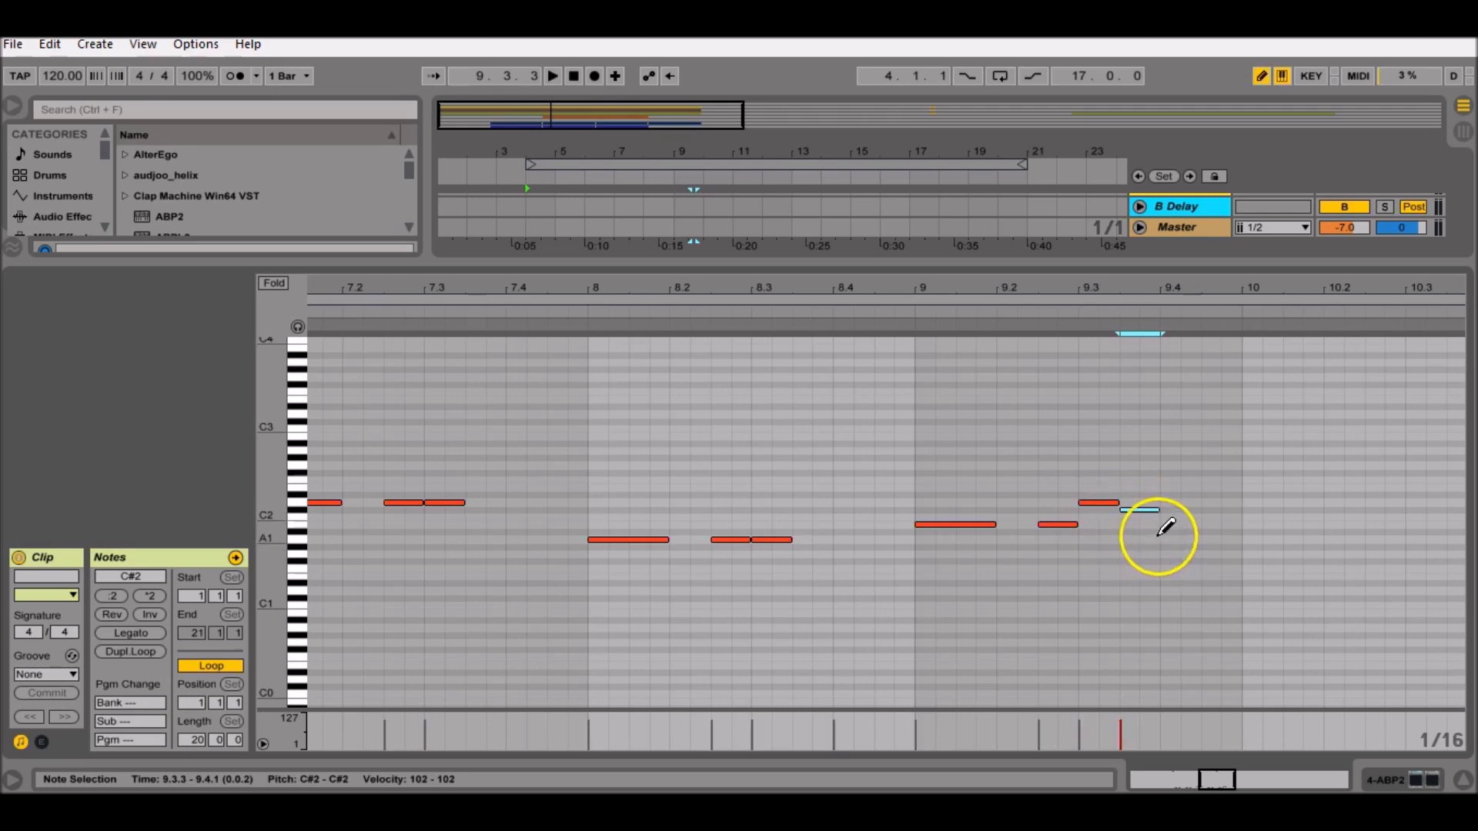
{"action": "left_click", "coordinate": [1164, 525]}
{"action": "left_click_drag", "start_coordinate": [1166, 524], "coordinate": [1198, 528]}
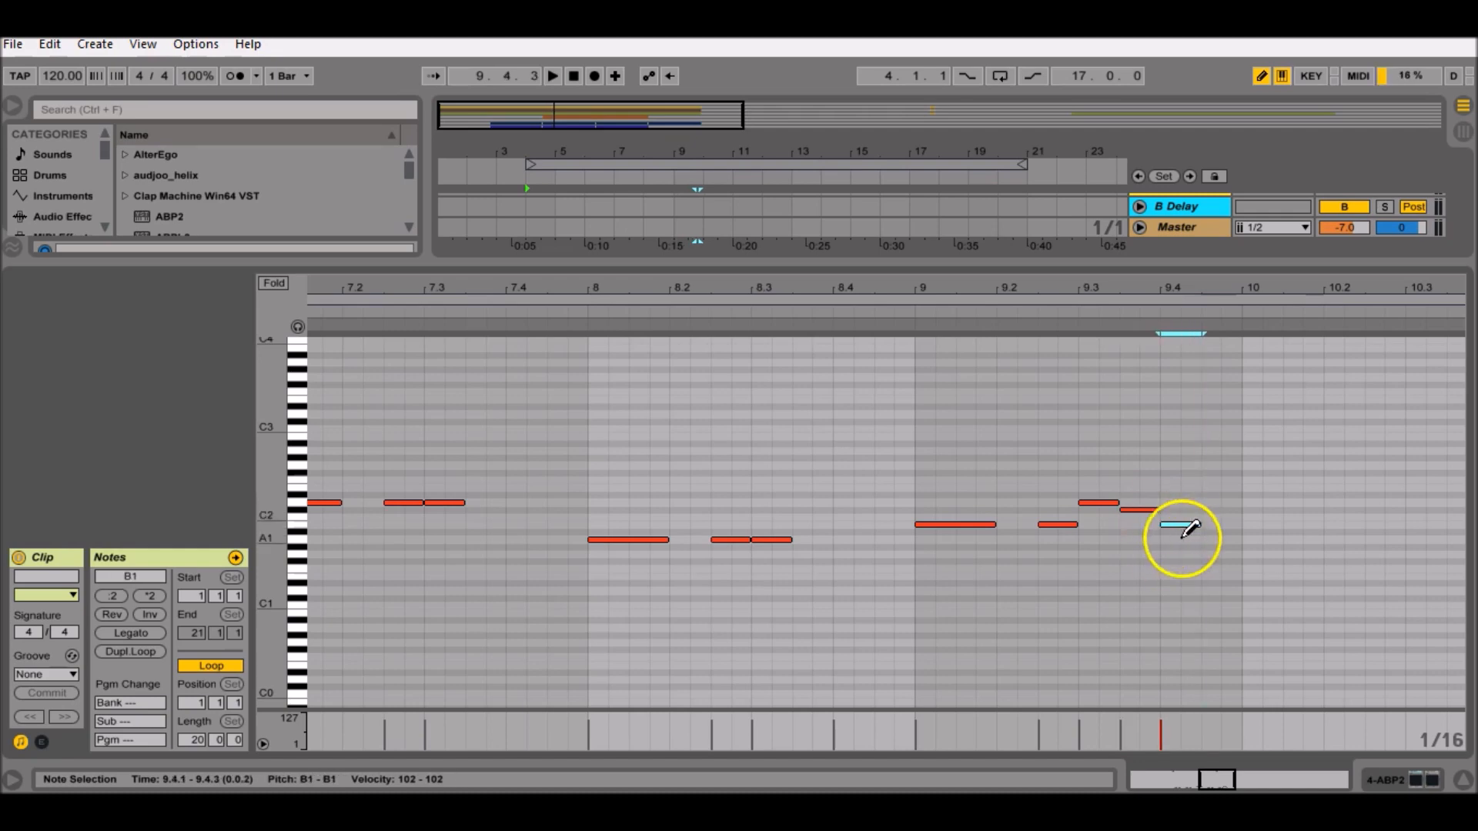
- Copy the B1–D2 notes of bar 9 and paste them at the start of bar 10
{"action": "left_click_drag", "start_coordinate": [1187, 285], "coordinate": [1147, 270]}
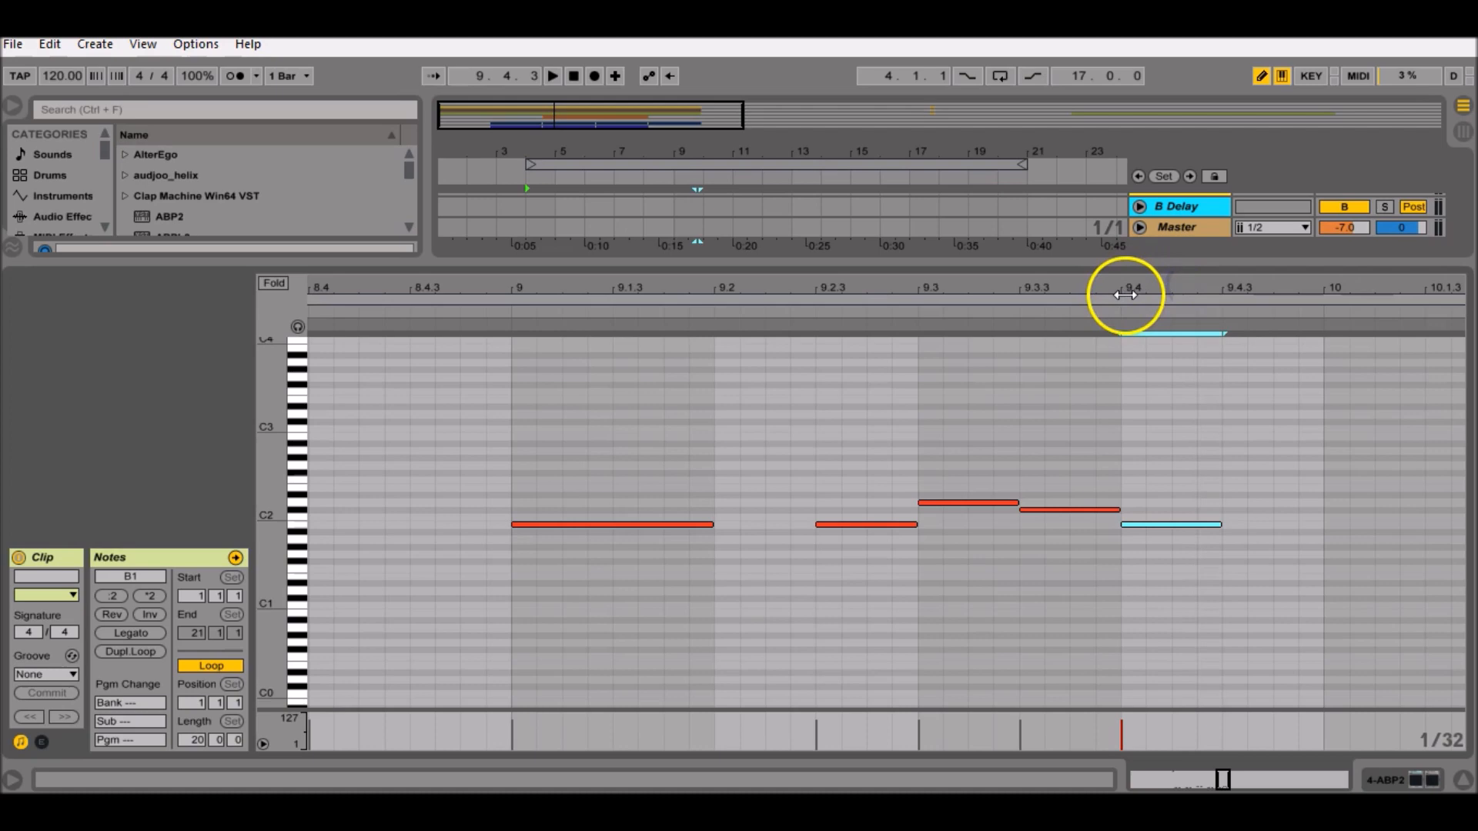
{"action": "left_click_drag", "start_coordinate": [1203, 288], "coordinate": [1197, 293]}
{"action": "key", "text": "b"}
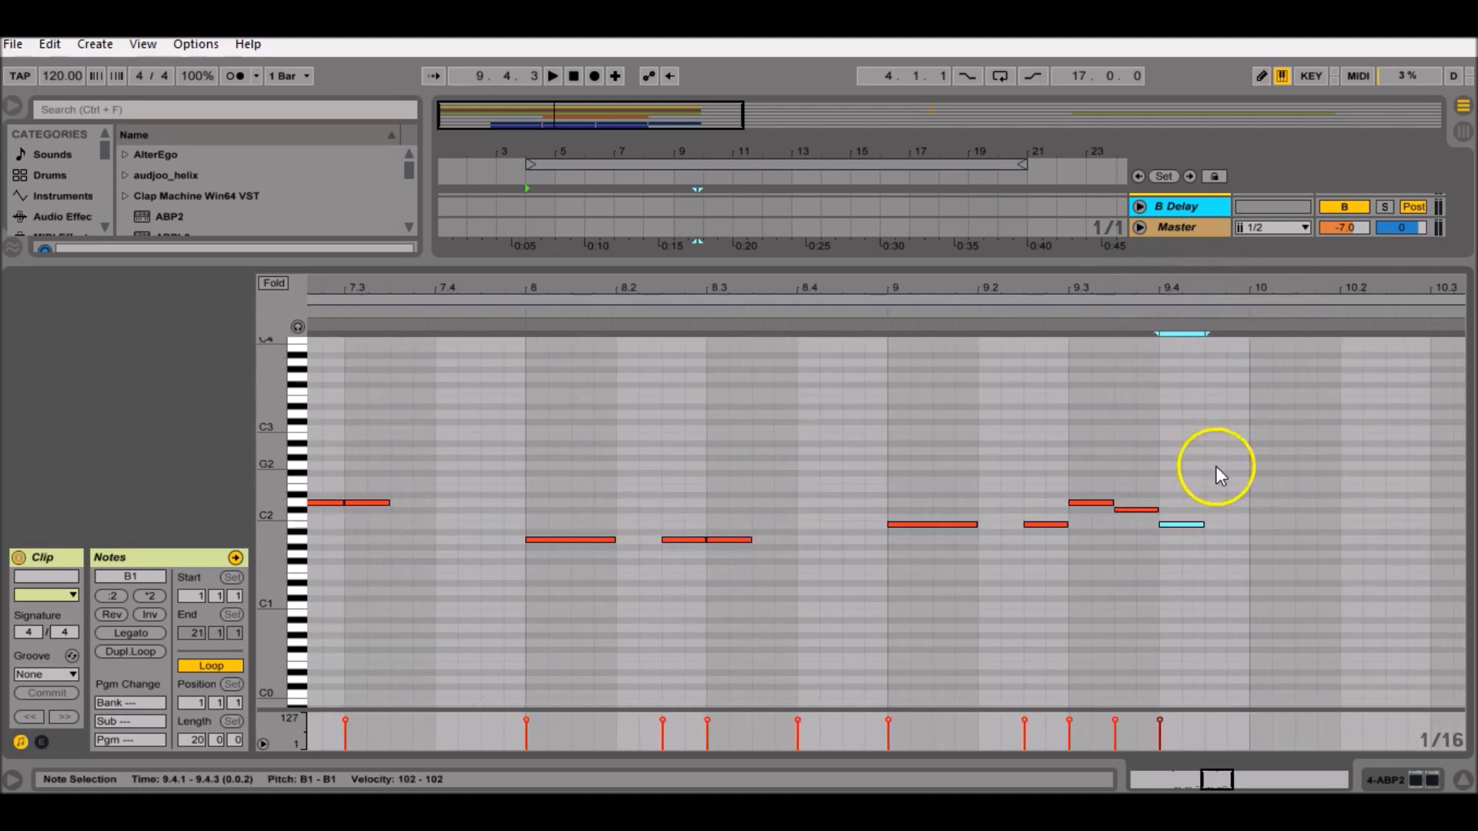
{"action": "mouse_move", "coordinate": [1247, 460]}
{"action": "left_mouse_down"}
{"action": "mouse_move", "coordinate": [990, 558]}
{"action": "mouse_move", "coordinate": [898, 554]}
{"action": "left_mouse_up"}
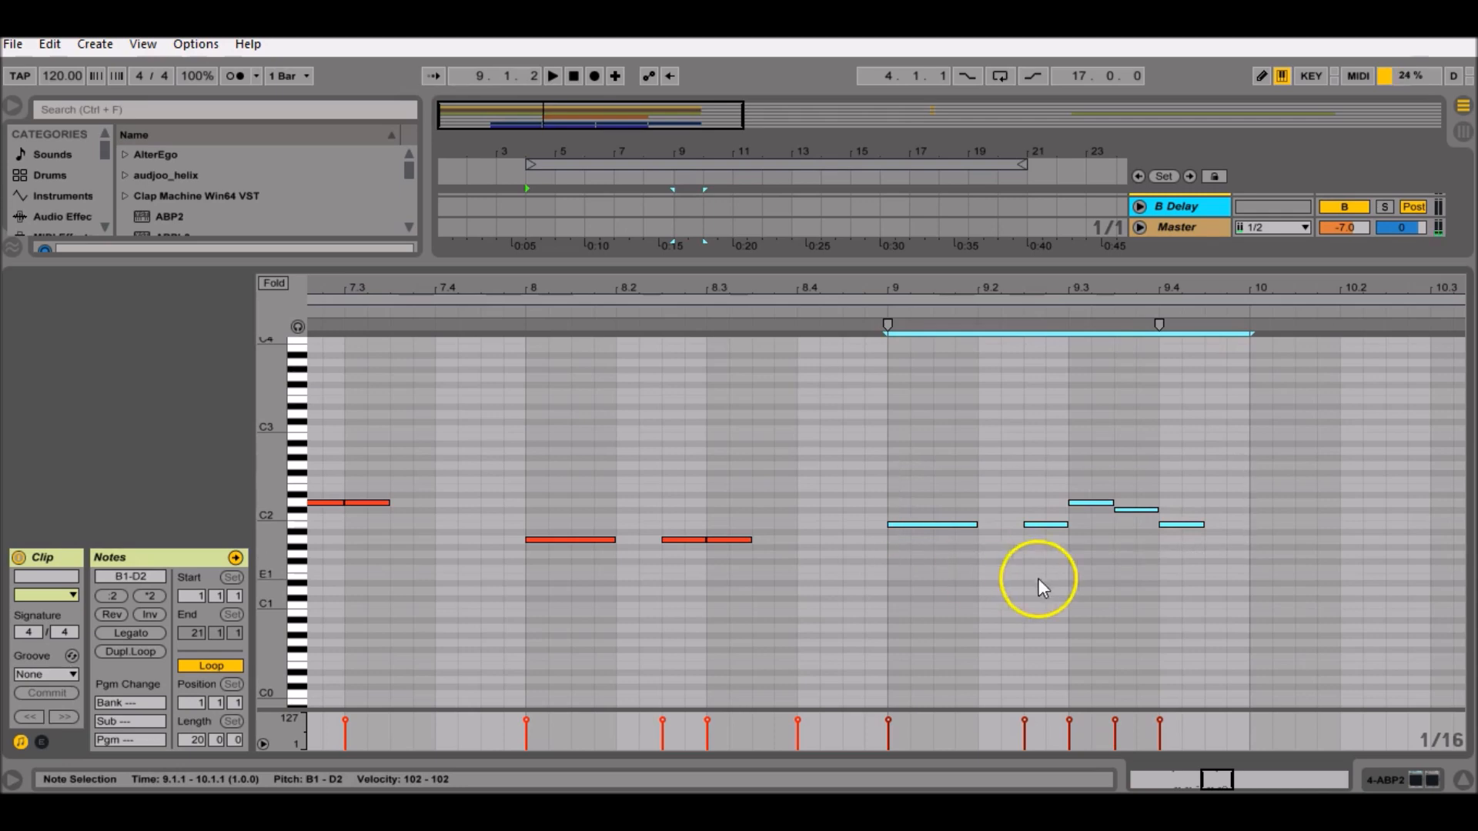
{"action": "left_click", "coordinate": [1250, 584]}
{"action": "key", "text": "ctrl+v"}
- Paste the bar 9 pattern into bar 11 and transpose the pasted notes up three semitones to D2–F2
{"action": "left_click_drag", "start_coordinate": [1213, 779], "coordinate": [1226, 780]}
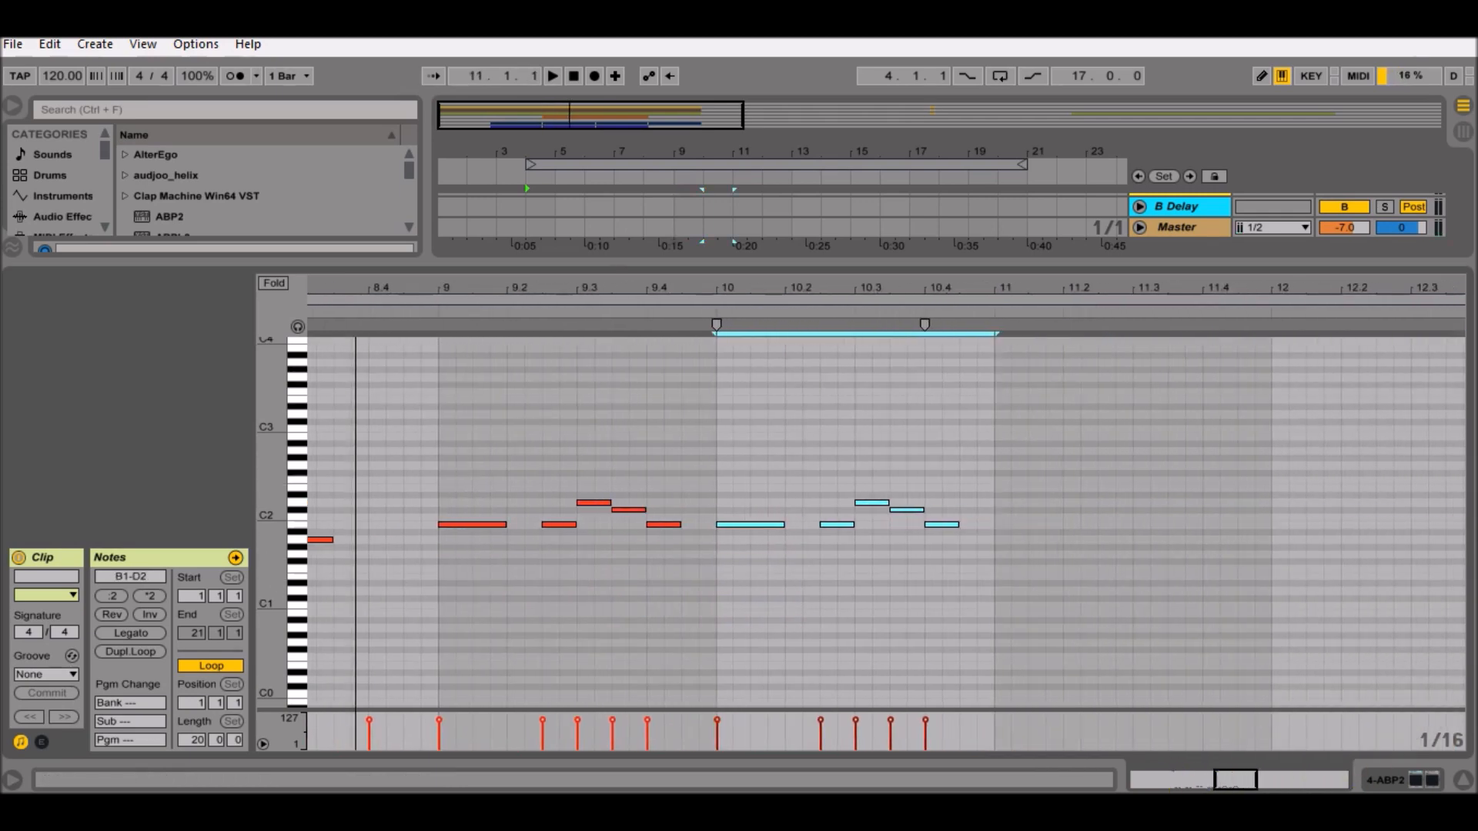
{"action": "left_click", "coordinate": [981, 574]}
{"action": "key", "text": "ctrl+v"}
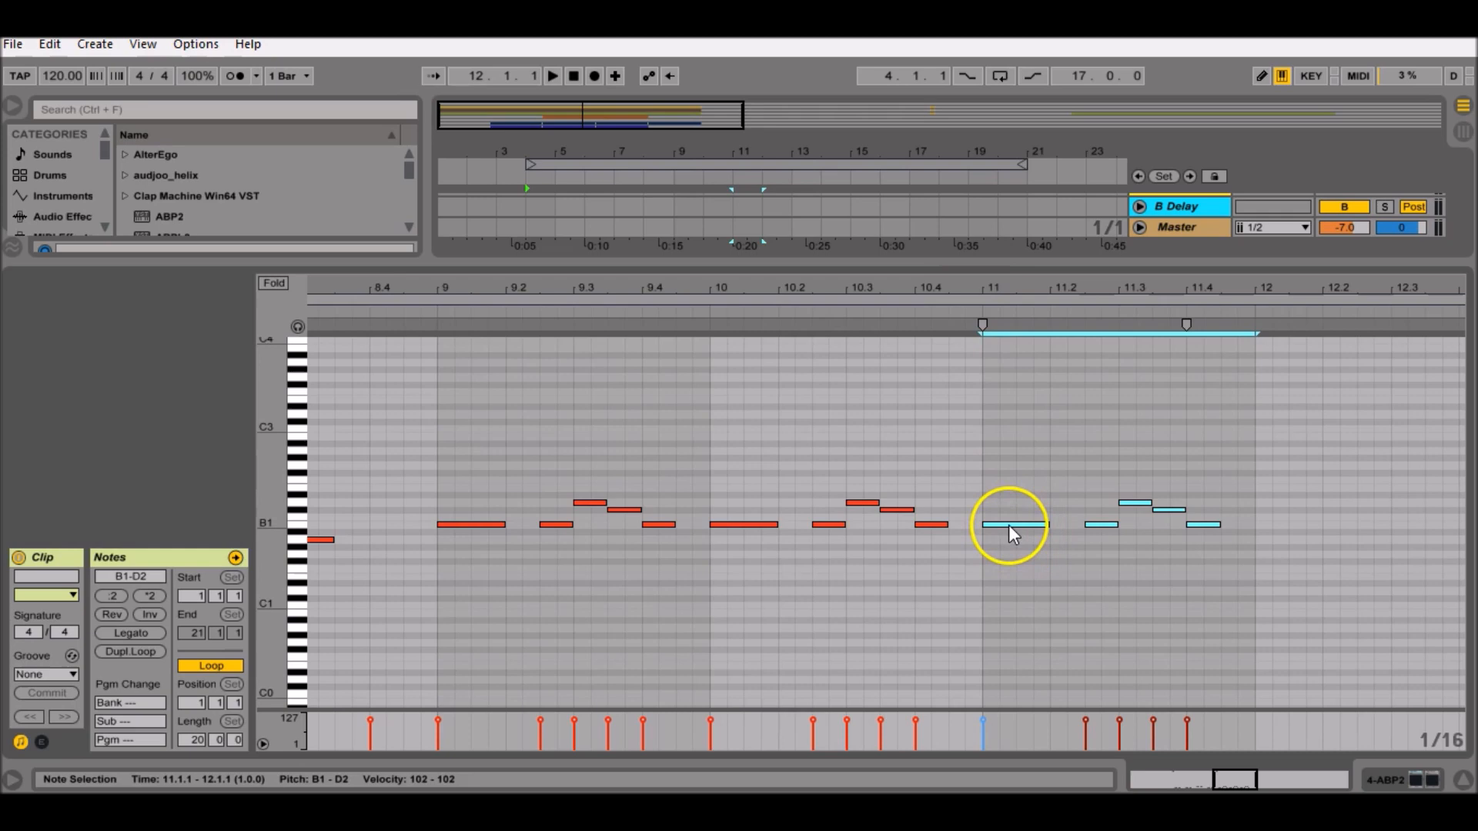
{"action": "key", "text": "Up"}
{"action": "key", "text": "Up"}
{"action": "key", "text": "Up"}
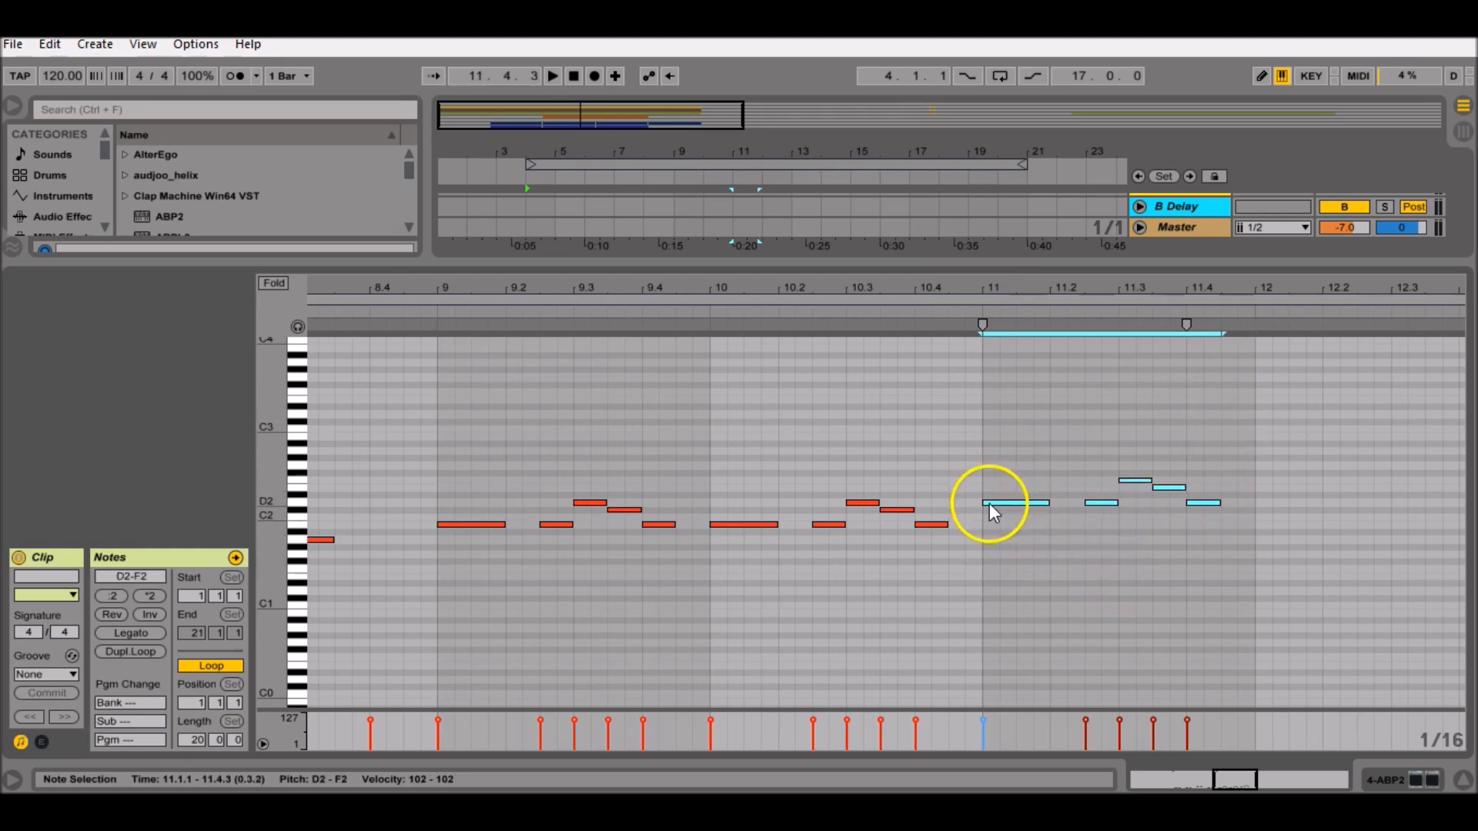
- Raise the single note at 11.3.1 to F#2
{"action": "left_click_drag", "start_coordinate": [989, 461], "coordinate": [1087, 527]}
{"action": "left_click", "coordinate": [1133, 480]}
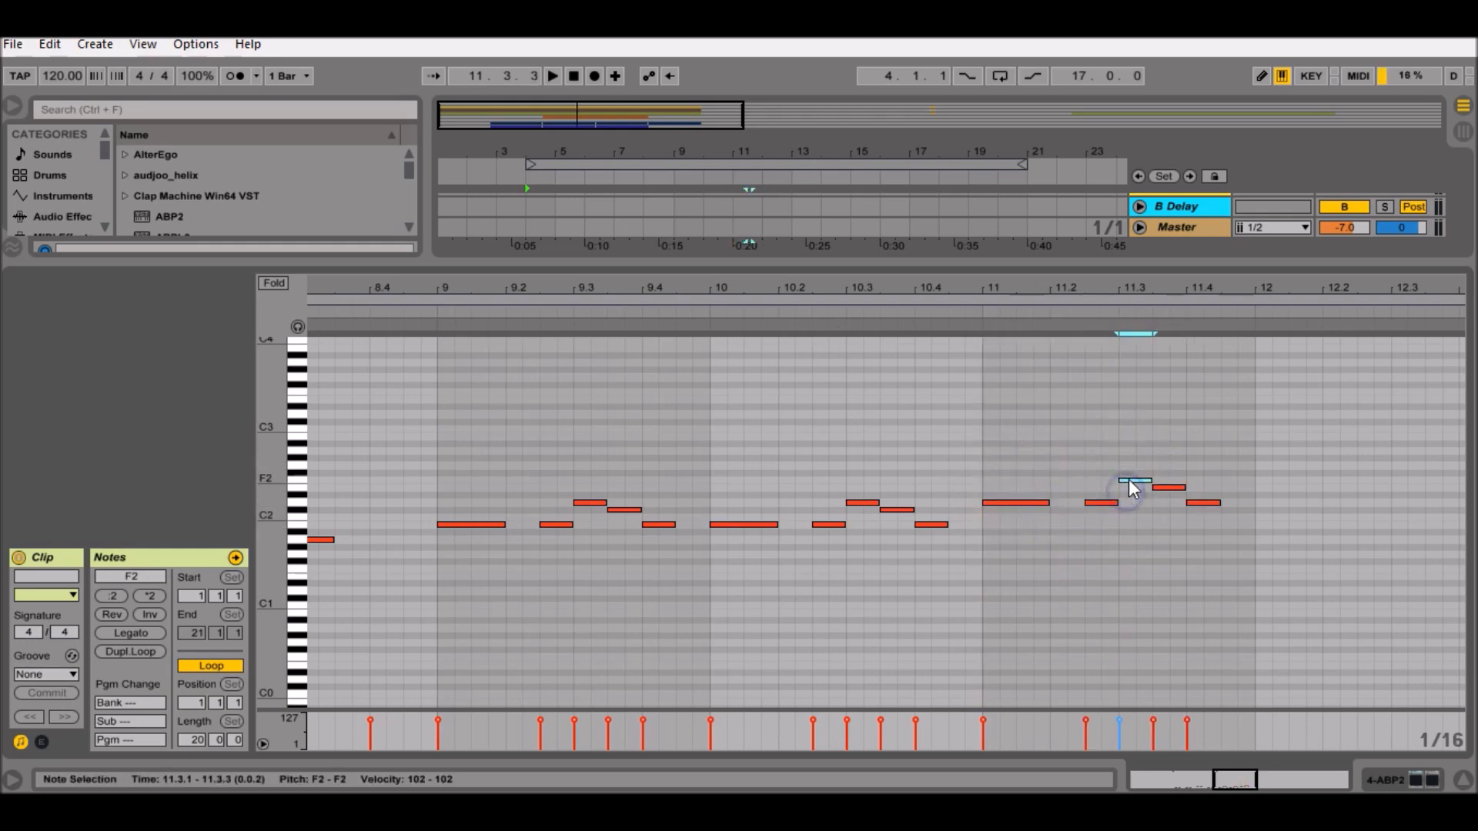
{"action": "left_click_drag", "start_coordinate": [1129, 485], "coordinate": [1131, 479]}
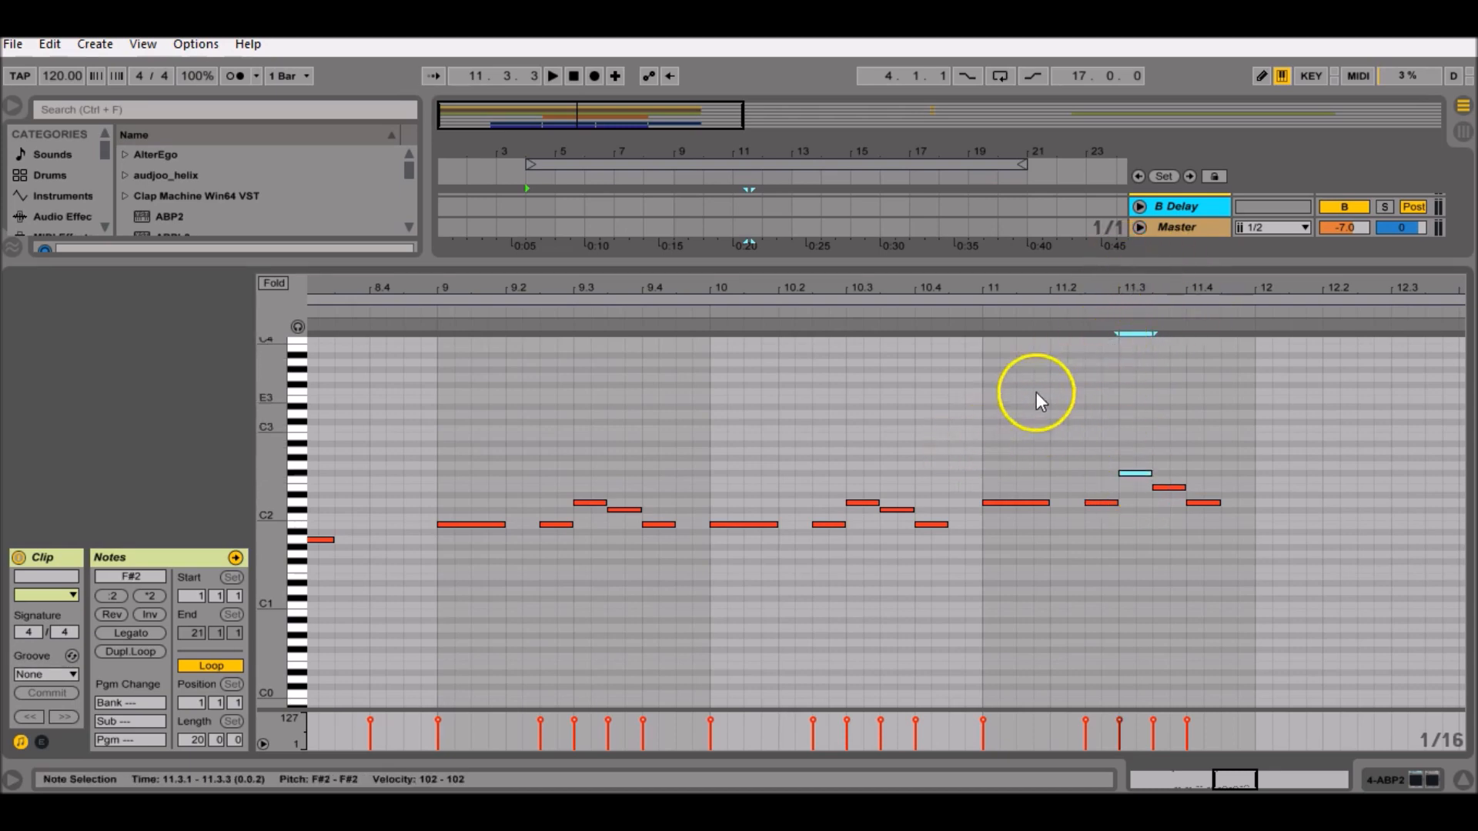
- Paste the pattern into bar 12 transposed down to start on A1, and raise its notes at 12.3.1 and 12.3.3 to D2 and C#2
{"action": "left_click", "coordinate": [1254, 555]}
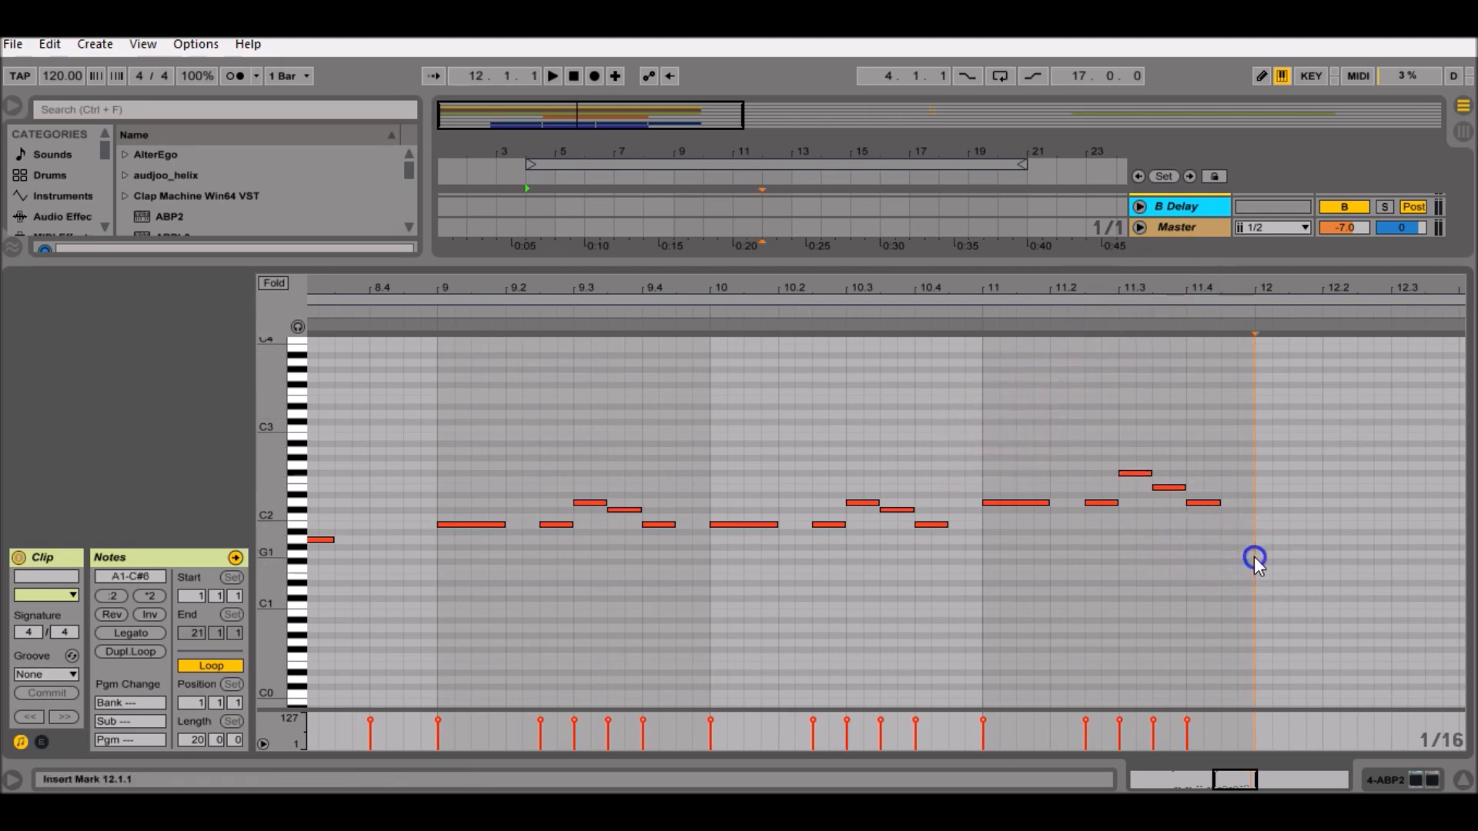
{"action": "key", "text": "ctrl+v"}
{"action": "left_click_drag", "start_coordinate": [1234, 776], "coordinate": [1241, 776]}
{"action": "left_click_drag", "start_coordinate": [1110, 515], "coordinate": [1097, 542]}
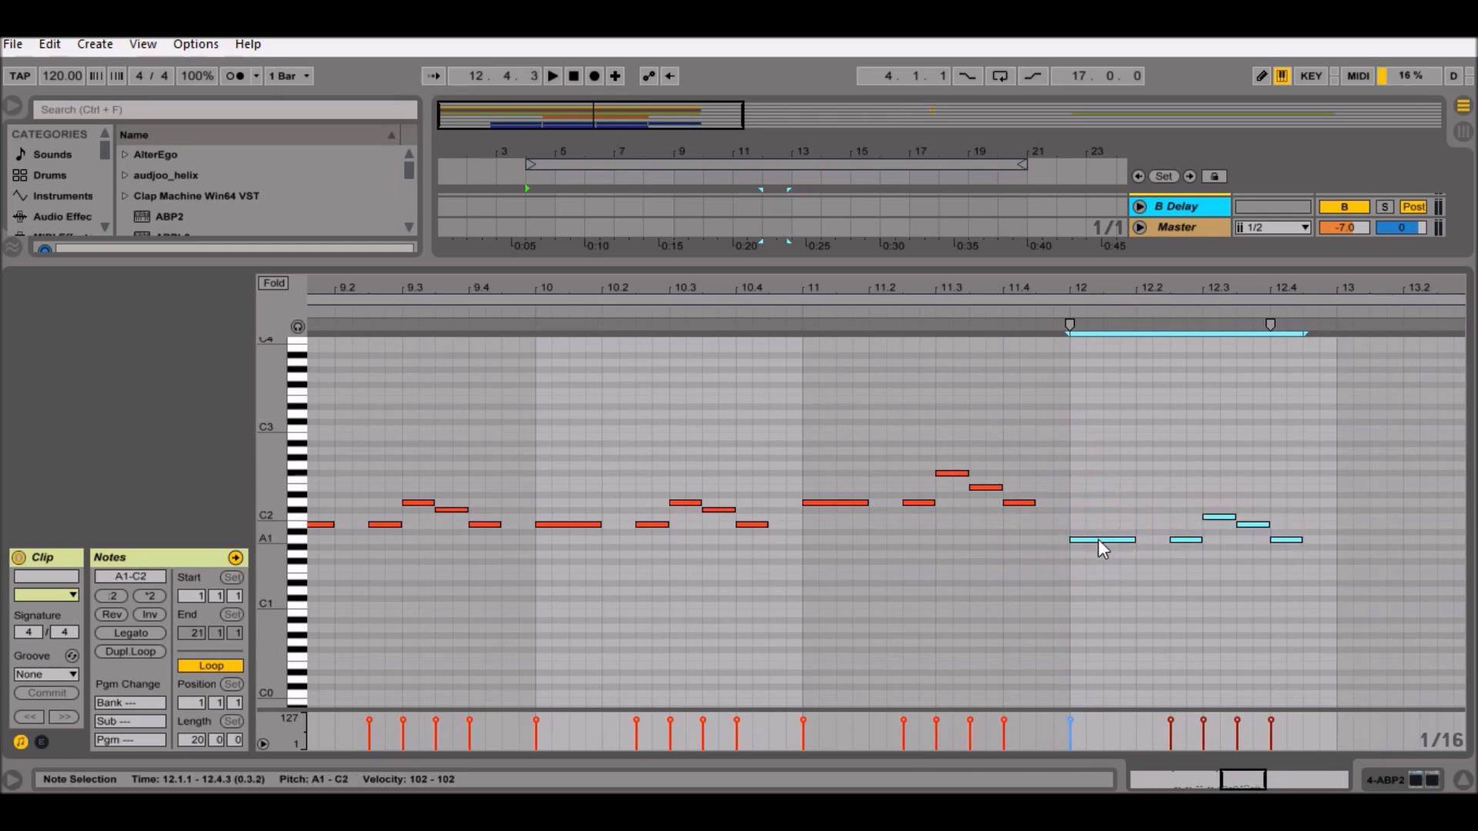
{"action": "mouse_move", "coordinate": [1207, 492]}
{"action": "left_mouse_down"}
{"action": "mouse_move", "coordinate": [1244, 542]}
{"action": "mouse_move", "coordinate": [1252, 525]}
{"action": "mouse_move", "coordinate": [1213, 505]}
{"action": "left_mouse_up"}
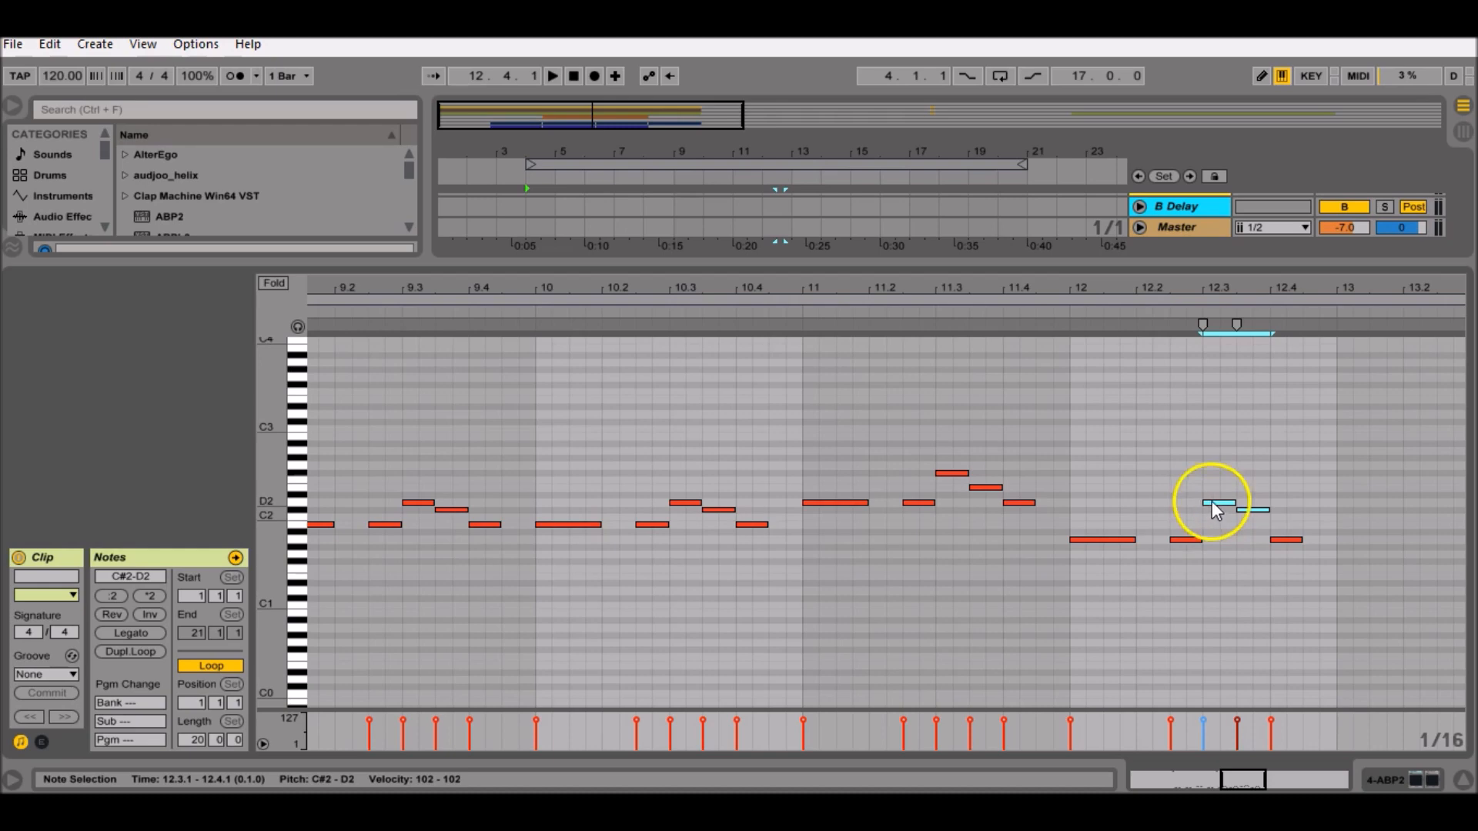
- Duplicate all the notes of bars 9 to 12 into bars 13 to 16
{"action": "left_click_drag", "start_coordinate": [1226, 772], "coordinate": [1149, 618]}
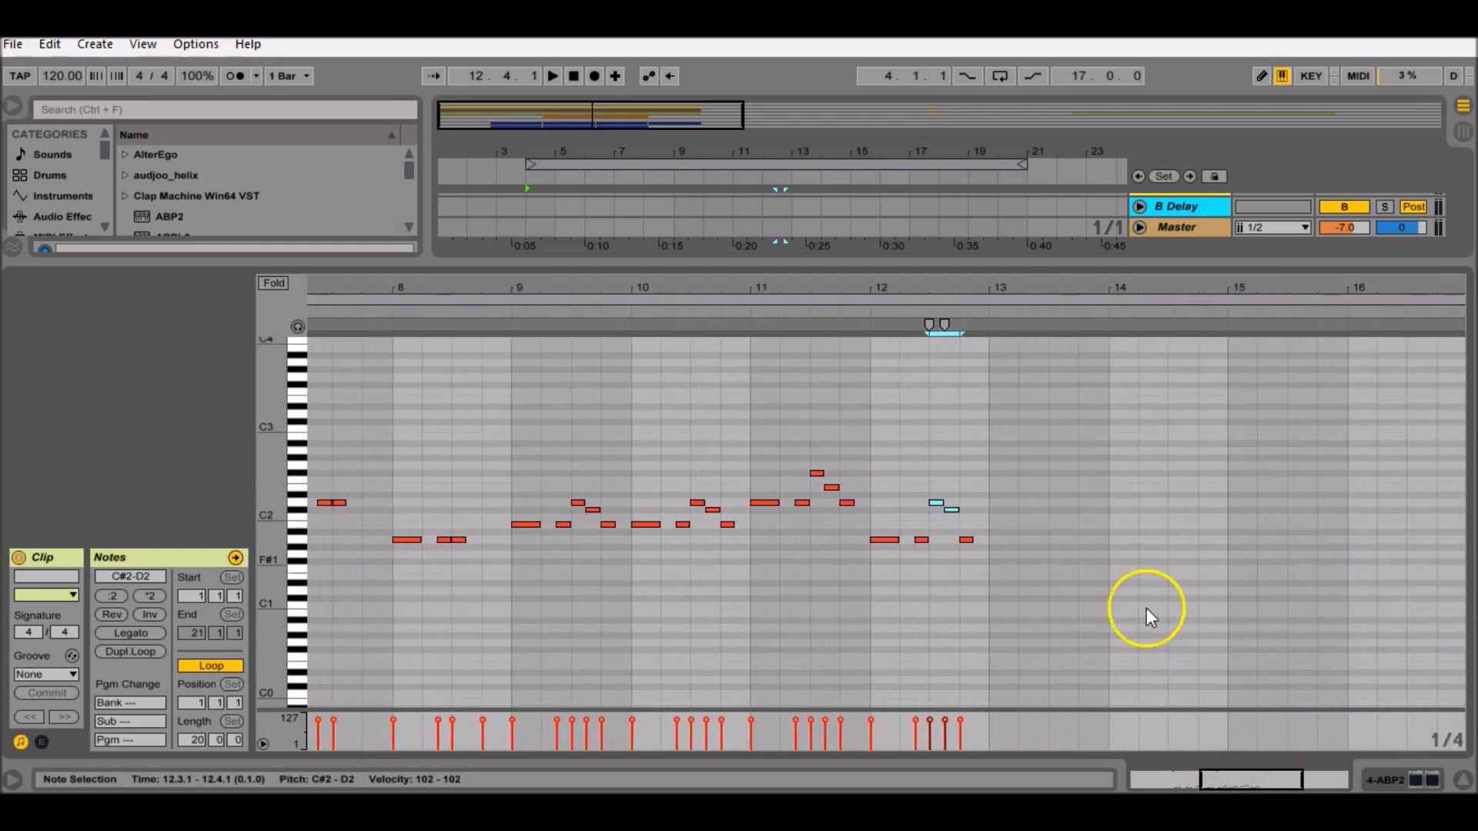
{"action": "left_click_drag", "start_coordinate": [987, 434], "coordinate": [512, 570]}
{"action": "key", "text": "ctrl+d"}
{"action": "left_click_drag", "start_coordinate": [1240, 776], "coordinate": [1243, 780]}
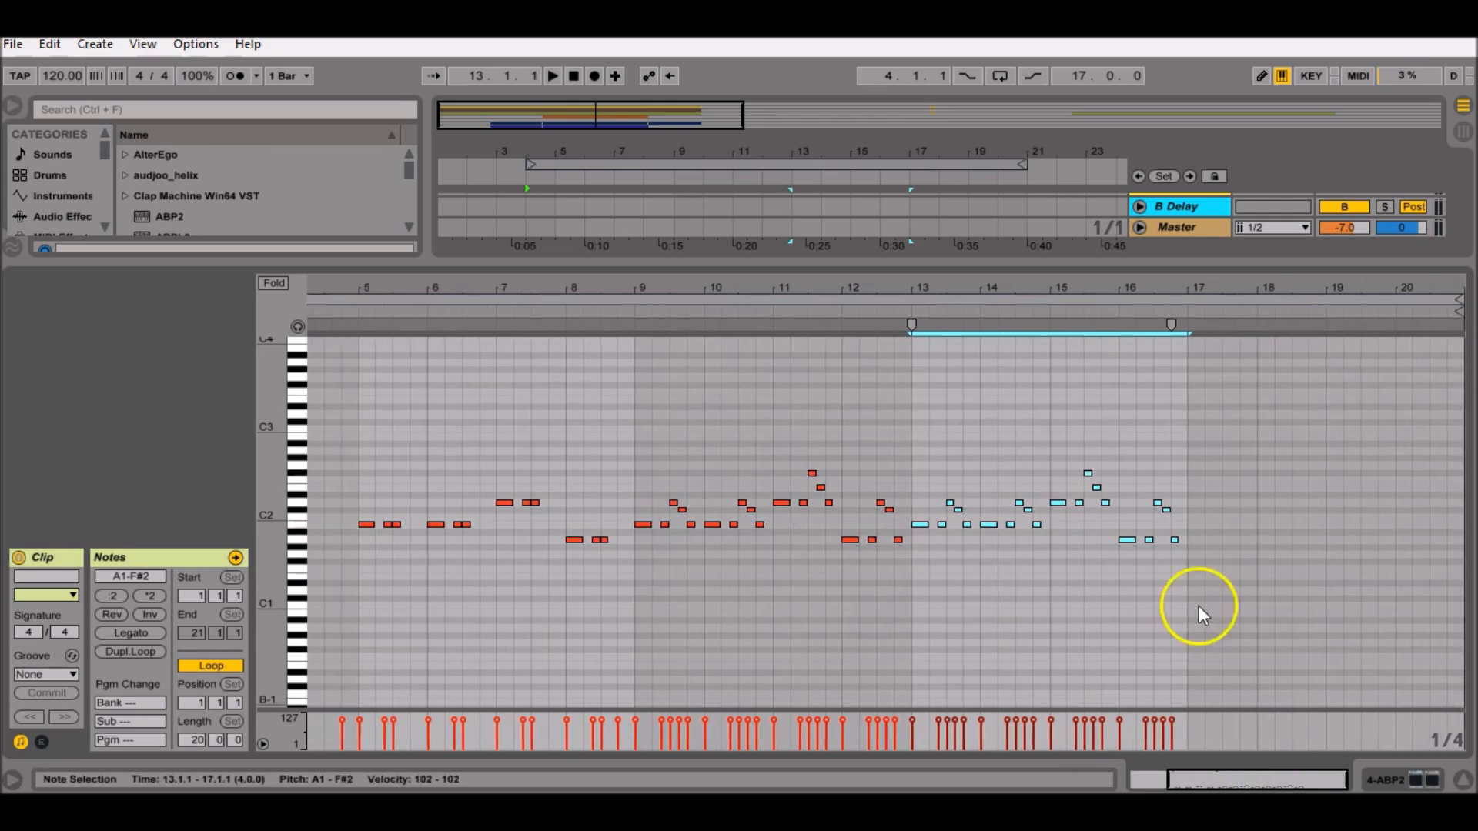
- Draw a B1 note at 17.1.1 and lengthen it to the end of the clip
{"action": "left_click_drag", "start_coordinate": [1207, 290], "coordinate": [1219, 289]}
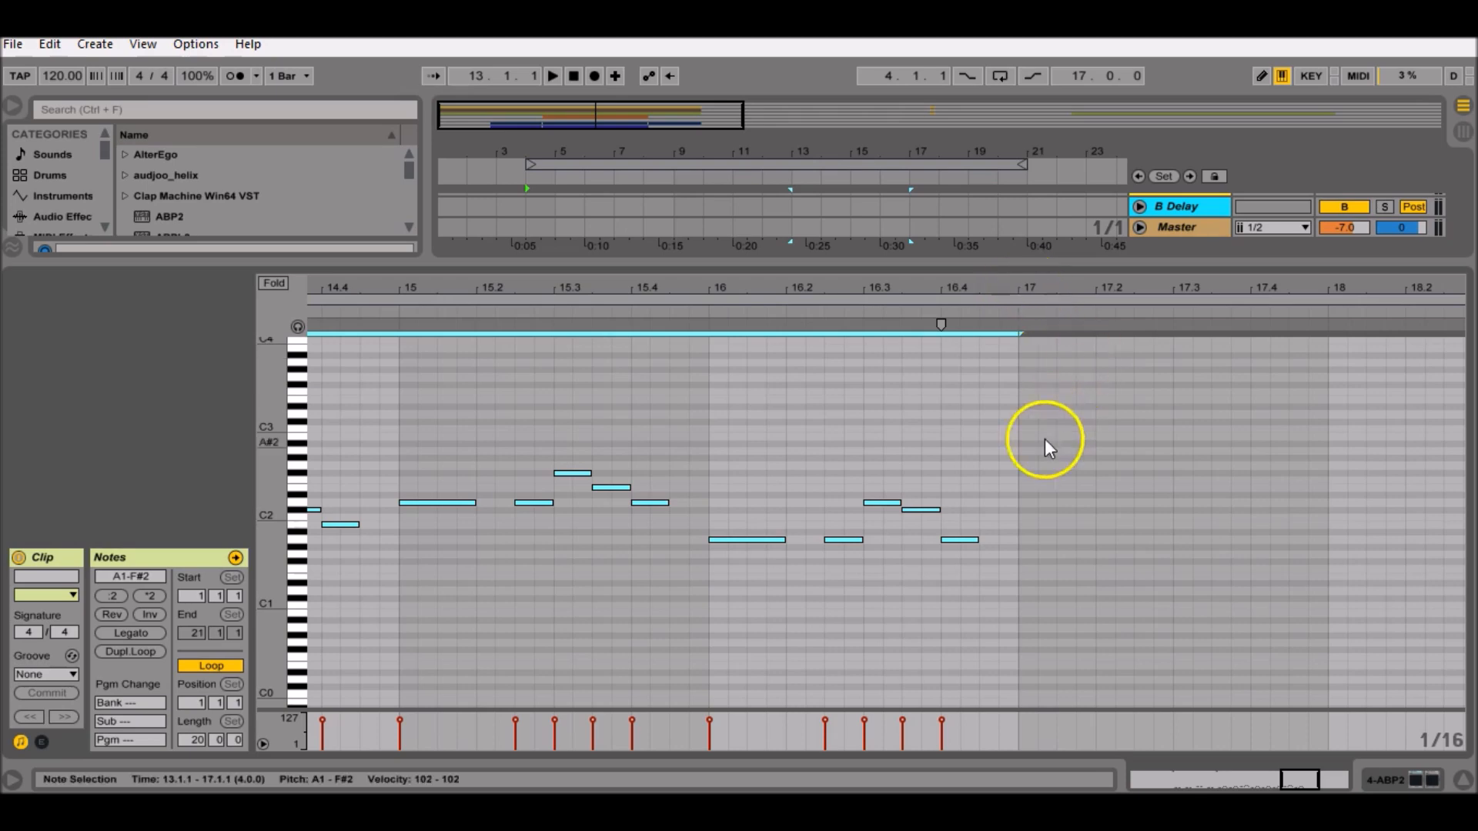
{"action": "key", "text": "ctrl+b"}
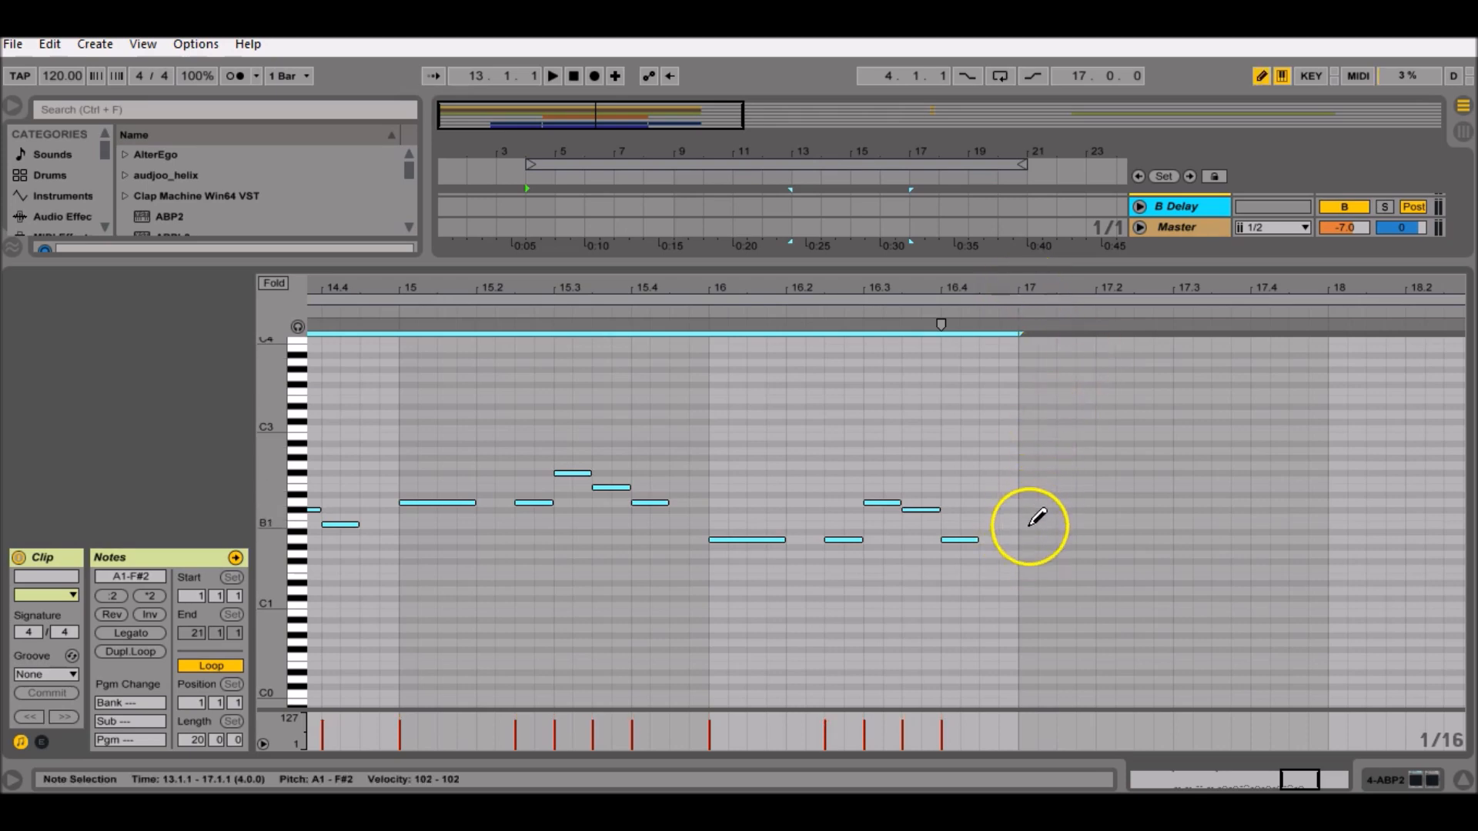
{"action": "left_click", "coordinate": [1028, 525]}
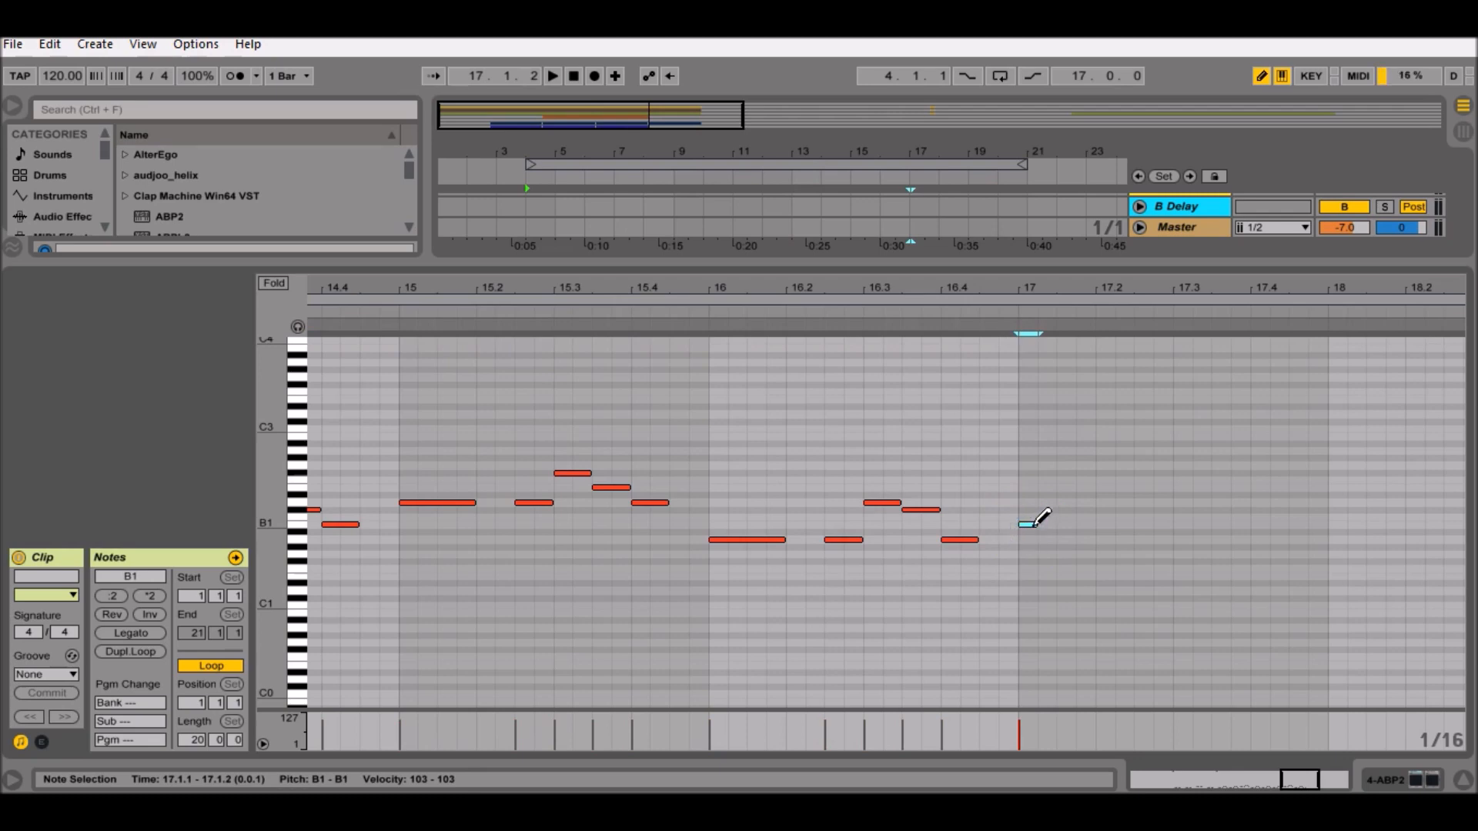
{"action": "left_click_drag", "start_coordinate": [1297, 781], "coordinate": [1293, 728]}
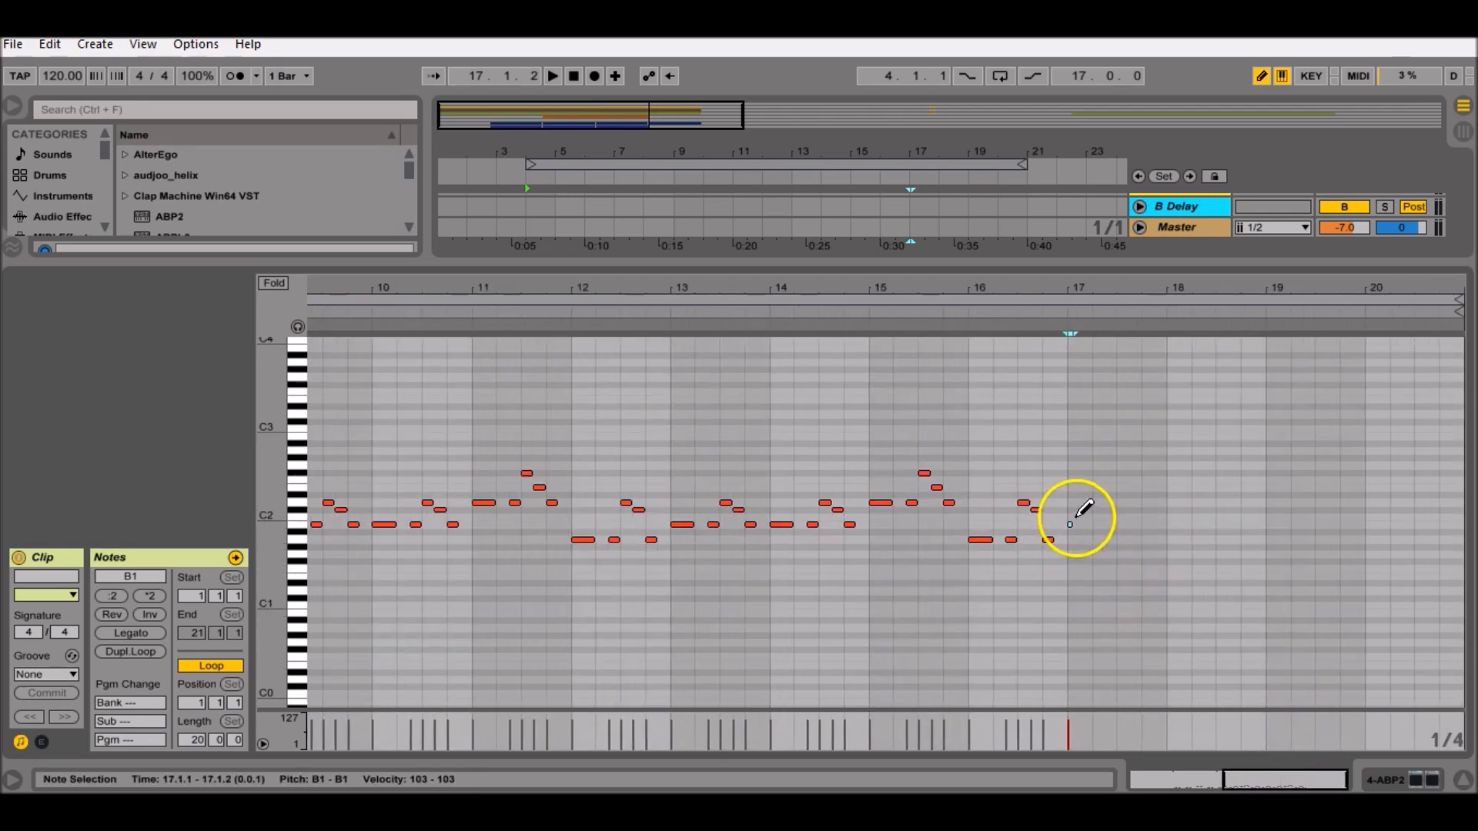
{"action": "left_click_drag", "start_coordinate": [1061, 277], "coordinate": [1087, 339]}
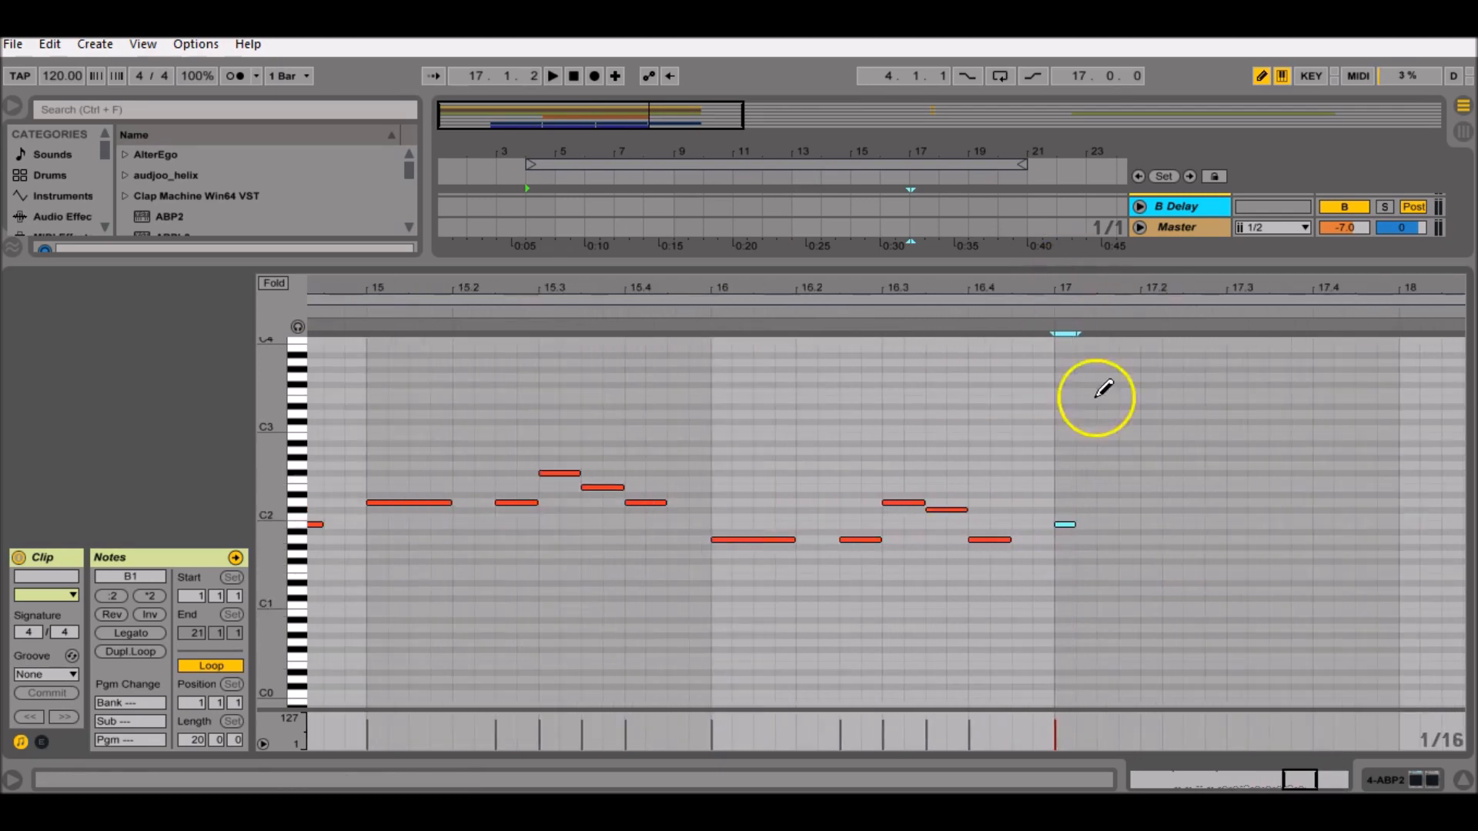
{"action": "left_click_drag", "start_coordinate": [1075, 524], "coordinate": [1313, 524]}
{"action": "left_click_drag", "start_coordinate": [1298, 780], "coordinate": [1278, 731]}
{"action": "left_click_drag", "start_coordinate": [1160, 525], "coordinate": [1466, 508]}
{"action": "key", "text": "b"}
{"action": "left_click", "coordinate": [1078, 579]}
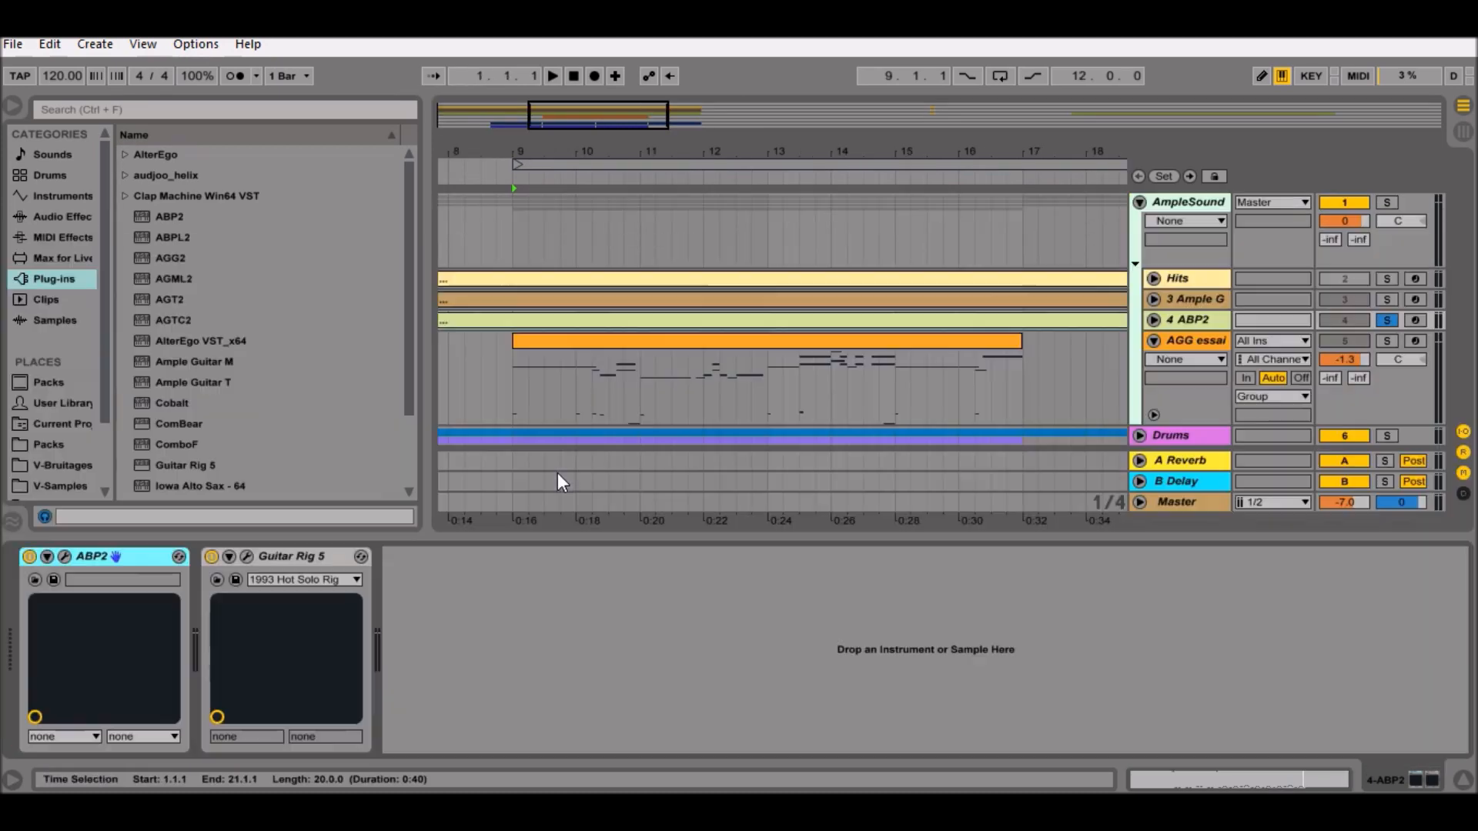
- Solo the AGG essai track and open its clip in the note editor
{"action": "left_click", "coordinate": [1189, 341]}
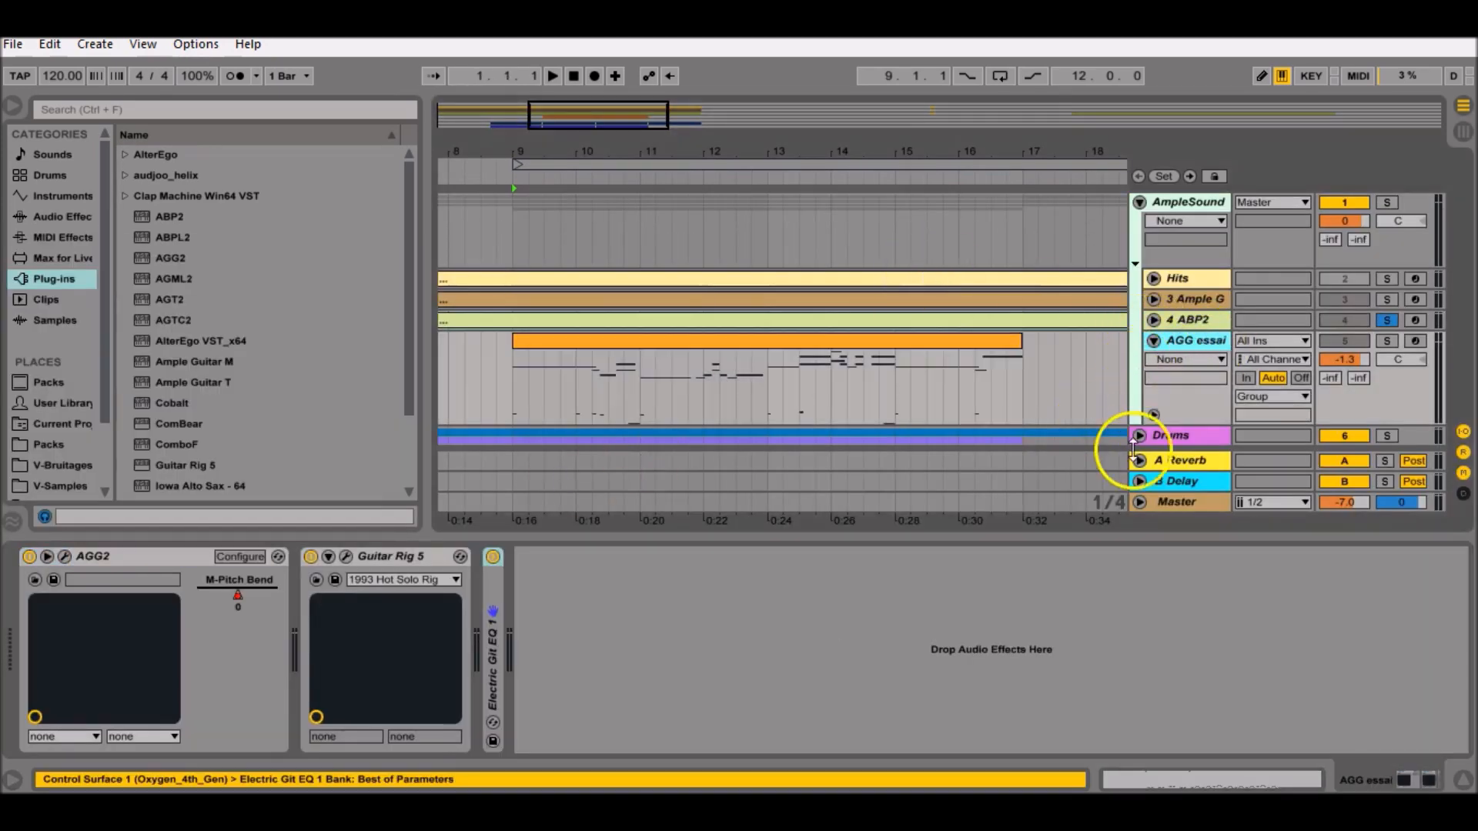
{"action": "left_click", "coordinate": [885, 343]}
{"action": "left_click", "coordinate": [1387, 341]}
{"action": "left_click", "coordinate": [872, 342]}
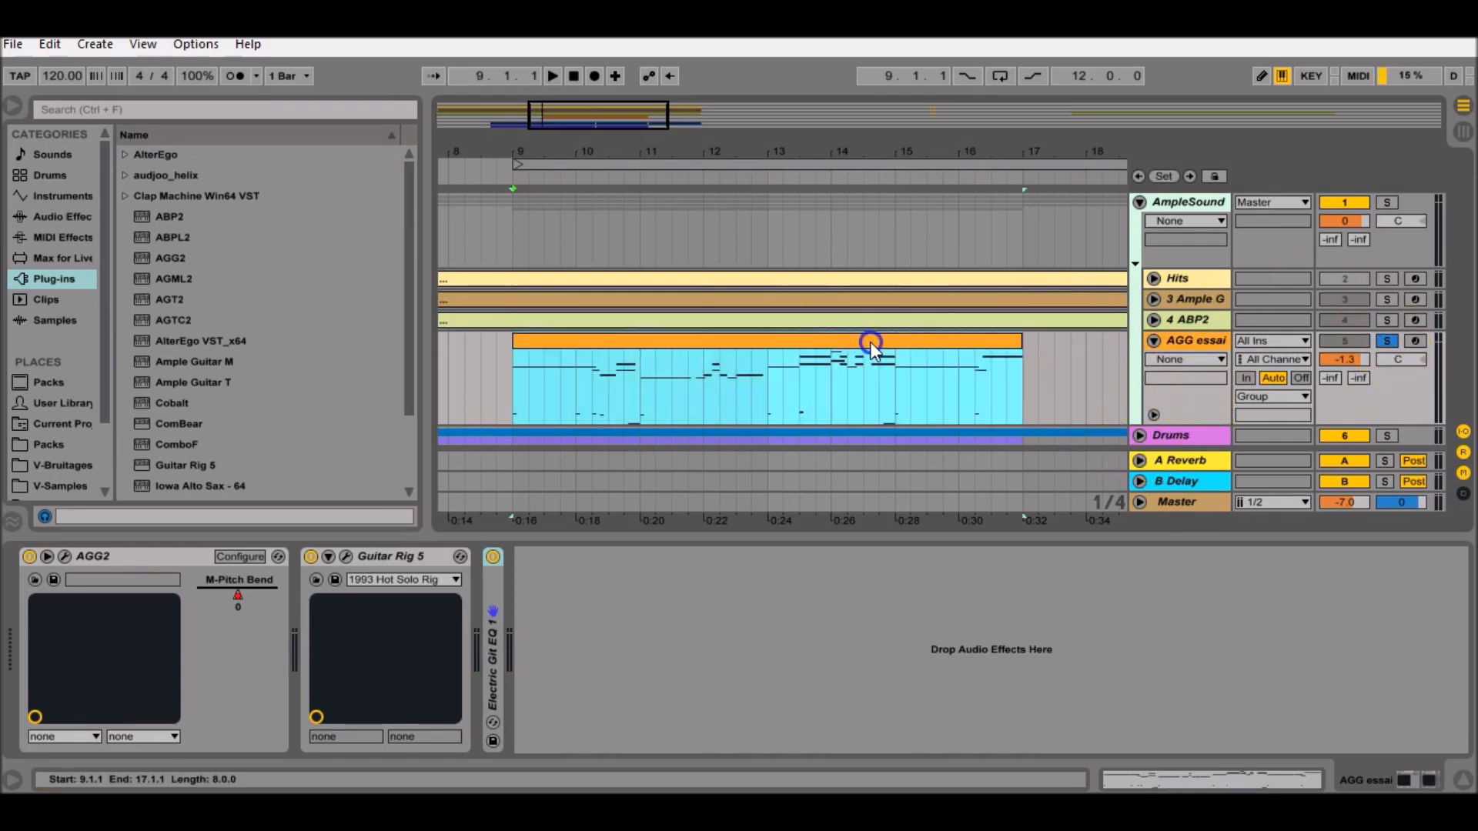
{"action": "double_click", "coordinate": [862, 360]}
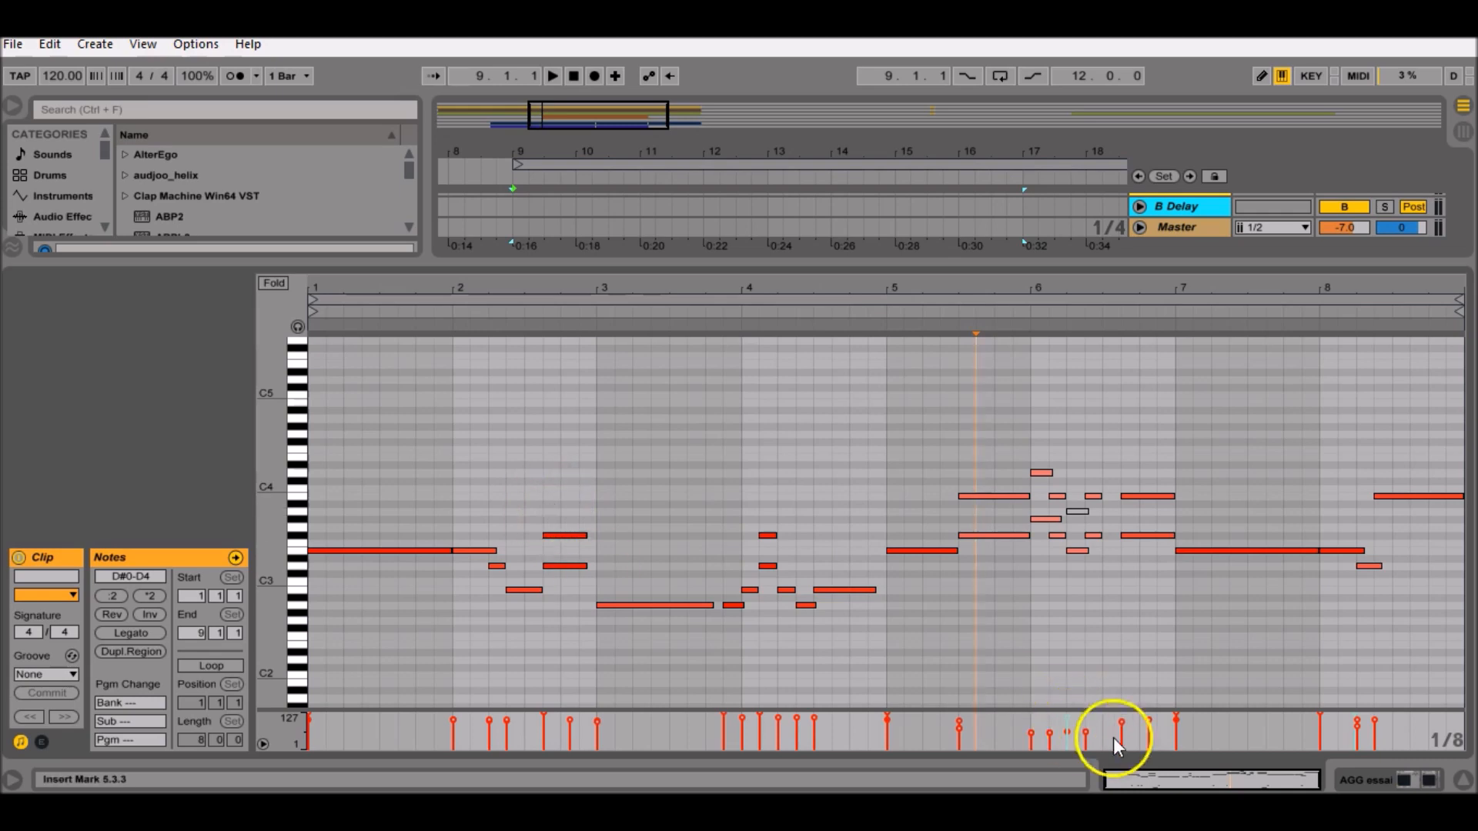
- Examine the melody and the low notes in the AGG essai clip, and return to the track's device chain
{"action": "left_click_drag", "start_coordinate": [311, 403], "coordinate": [884, 640]}
{"action": "scroll", "coordinate": [893, 601], "scroll_direction": "down", "scroll_amount": 5}
{"action": "scroll", "coordinate": [899, 583], "scroll_direction": "up", "scroll_amount": 7}
{"action": "scroll", "coordinate": [892, 576], "scroll_direction": "down", "scroll_amount": 6}
{"action": "scroll", "coordinate": [884, 585], "scroll_direction": "up", "scroll_amount": 2}
{"action": "key", "text": "shift+Tab"}
{"action": "left_click", "coordinate": [752, 348]}
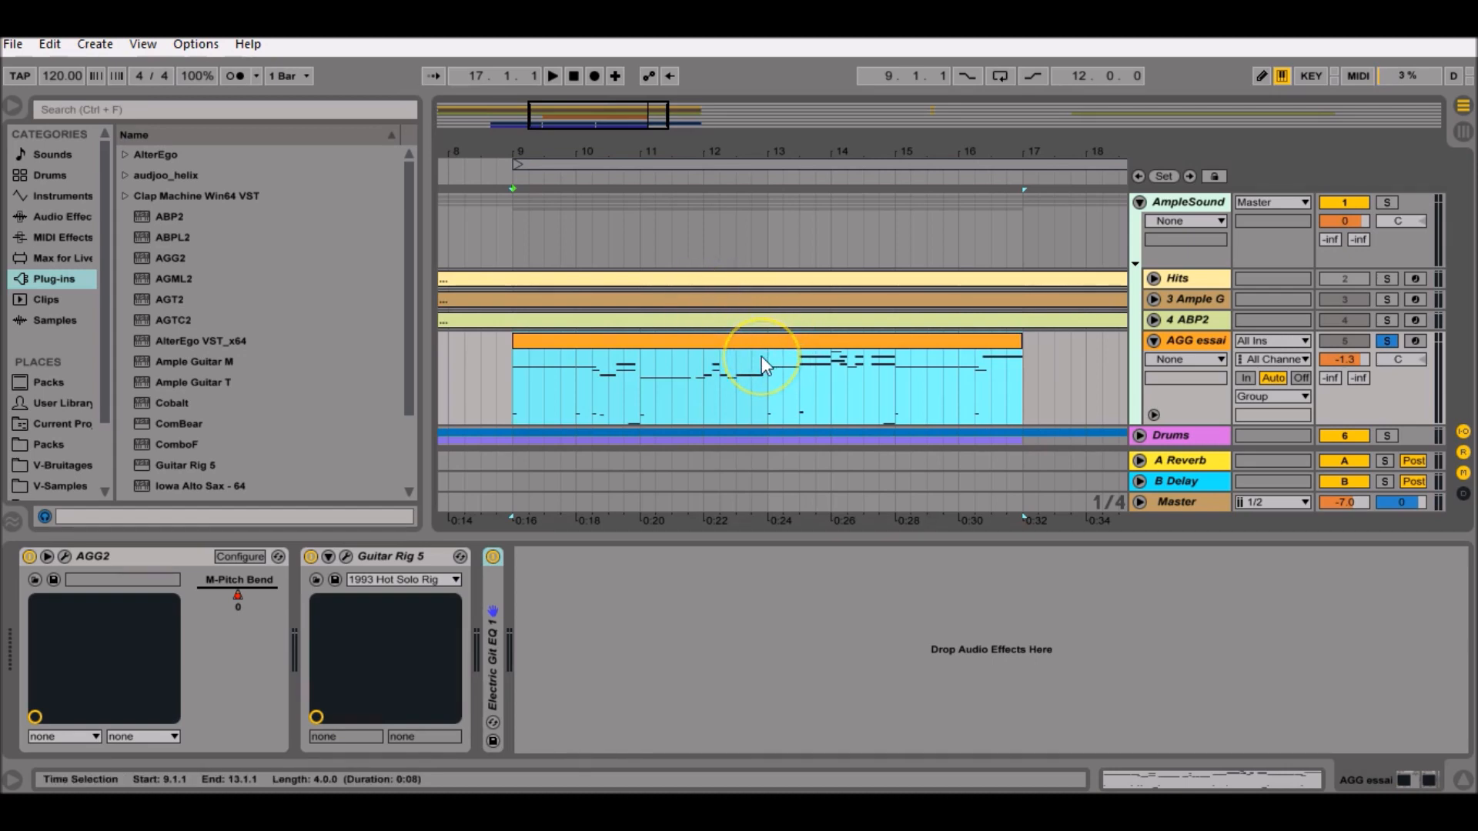
- Inspect the Guitar Rig 5 preset and the Electric Git EQ curve on the AGG essai track, and close both again
{"action": "left_click", "coordinate": [348, 556]}
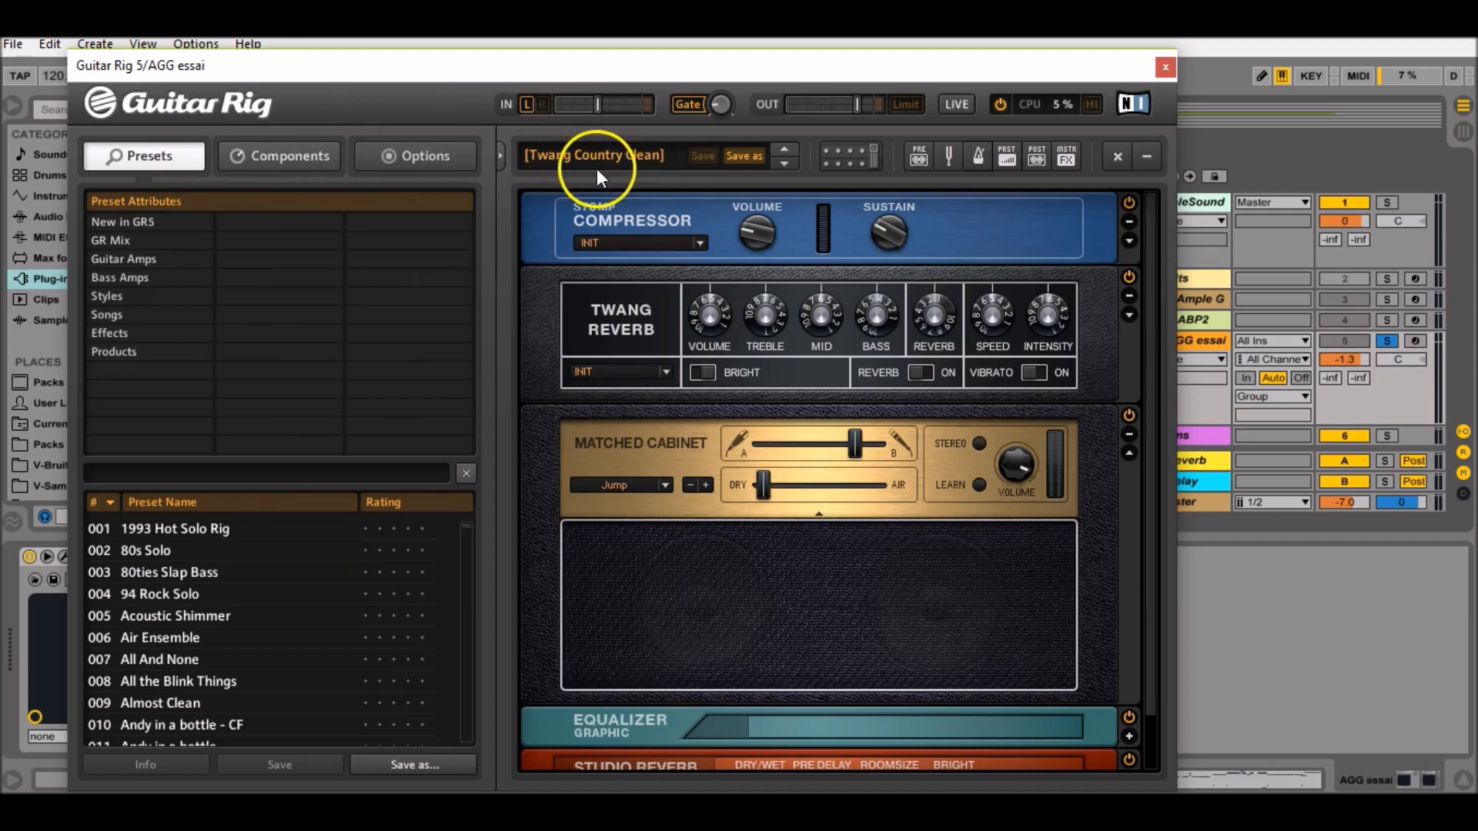
{"action": "left_click", "coordinate": [1164, 70]}
{"action": "double_click", "coordinate": [491, 670]}
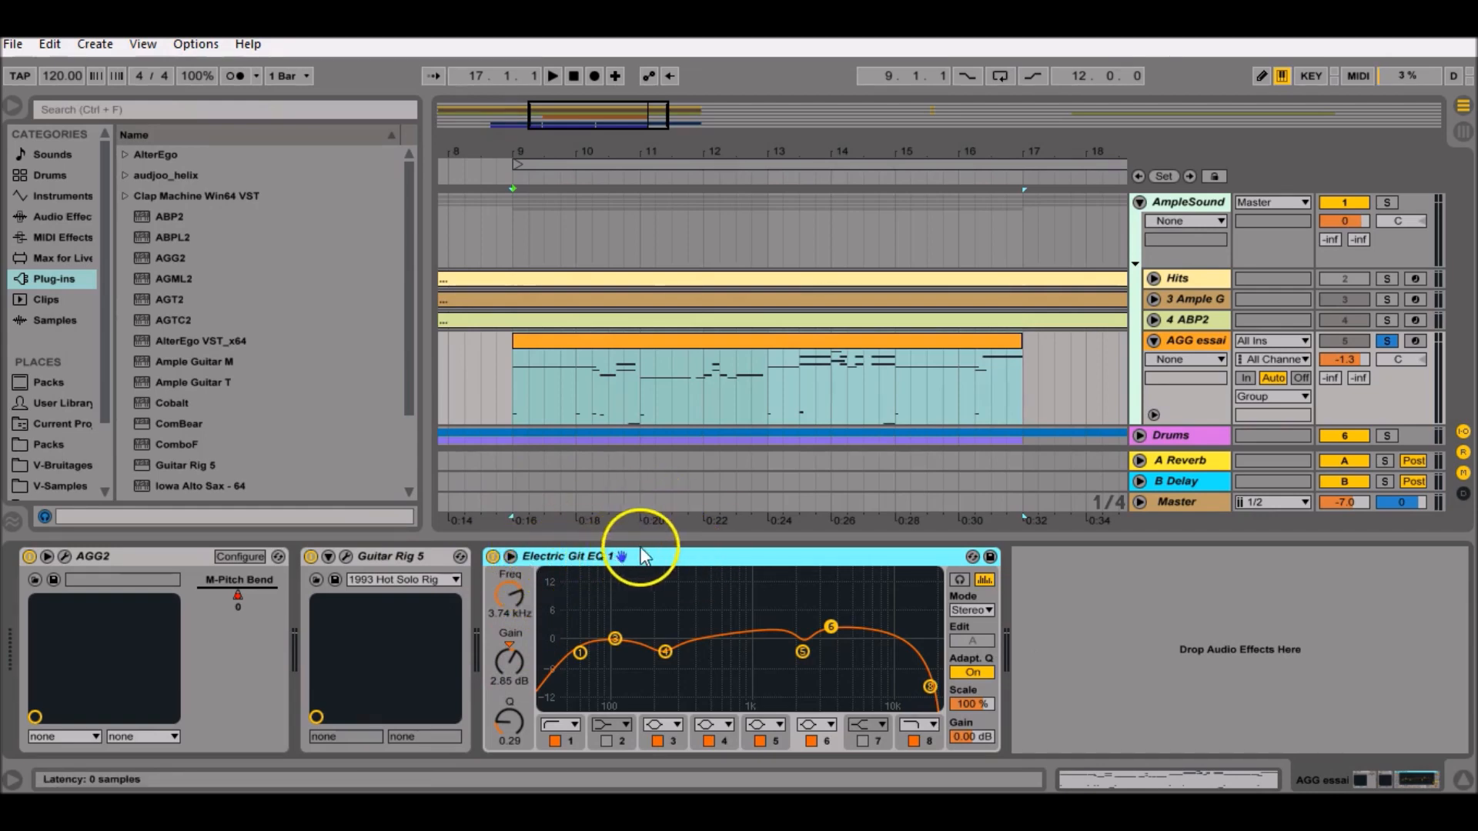
{"action": "double_click", "coordinate": [752, 558]}
{"action": "left_click", "coordinate": [1201, 409]}
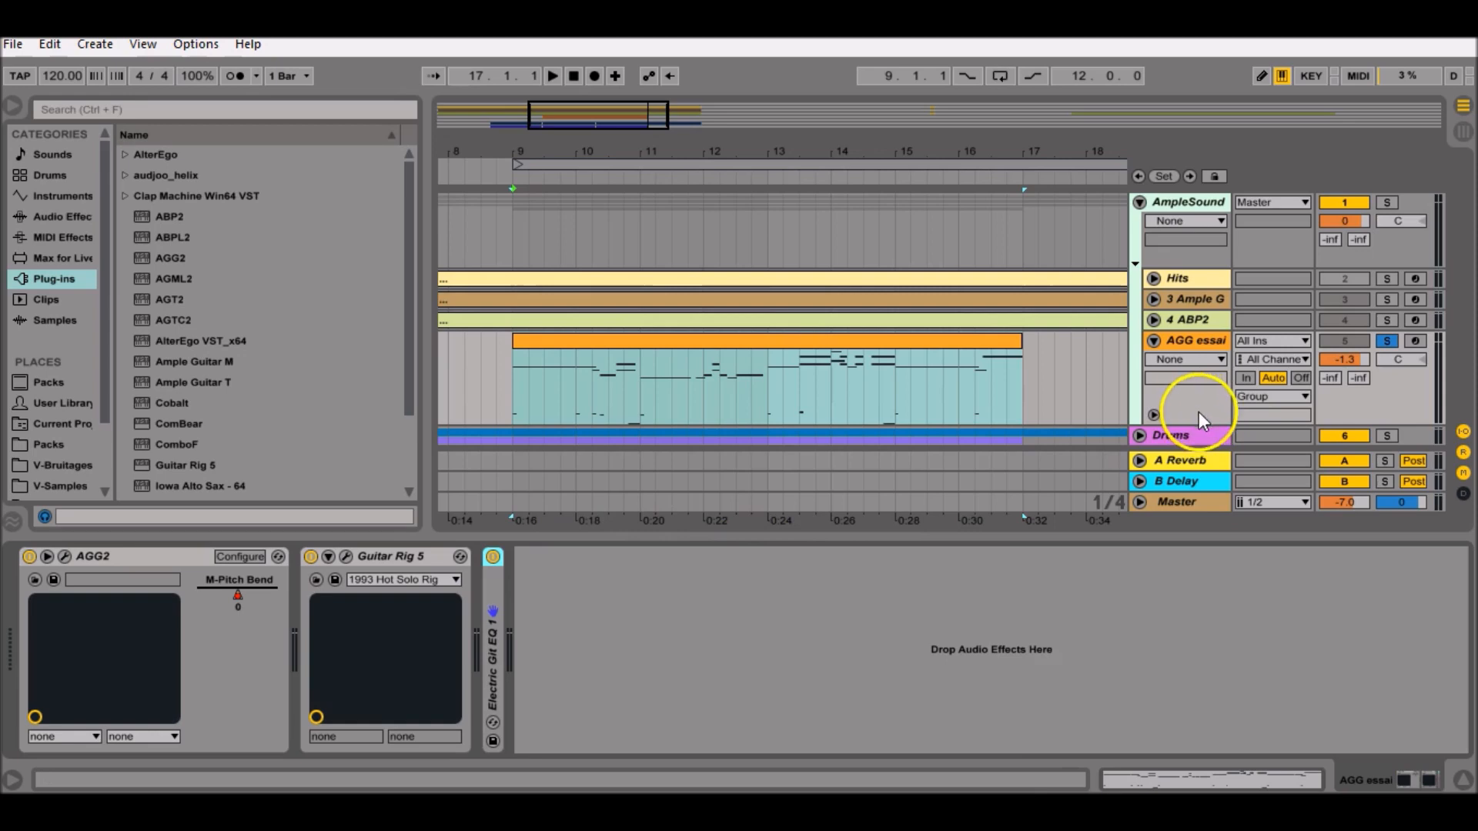
- Delete the AGG essai clip and insert an empty MIDI clip in its place from 9.1.1 to 17.1.1
{"action": "left_click", "coordinate": [847, 416]}
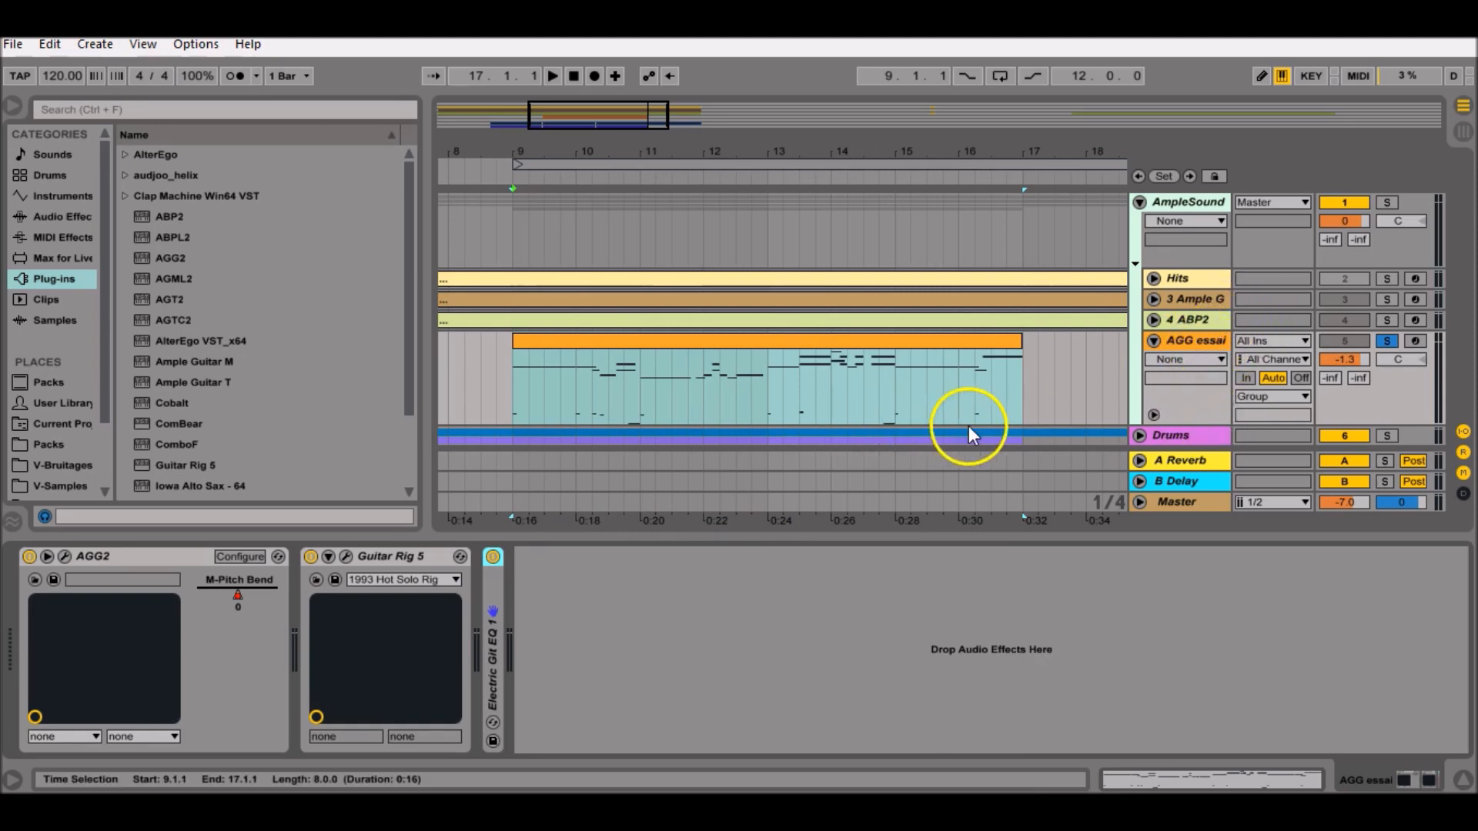
{"action": "left_click", "coordinate": [683, 395]}
{"action": "left_click", "coordinate": [672, 335]}
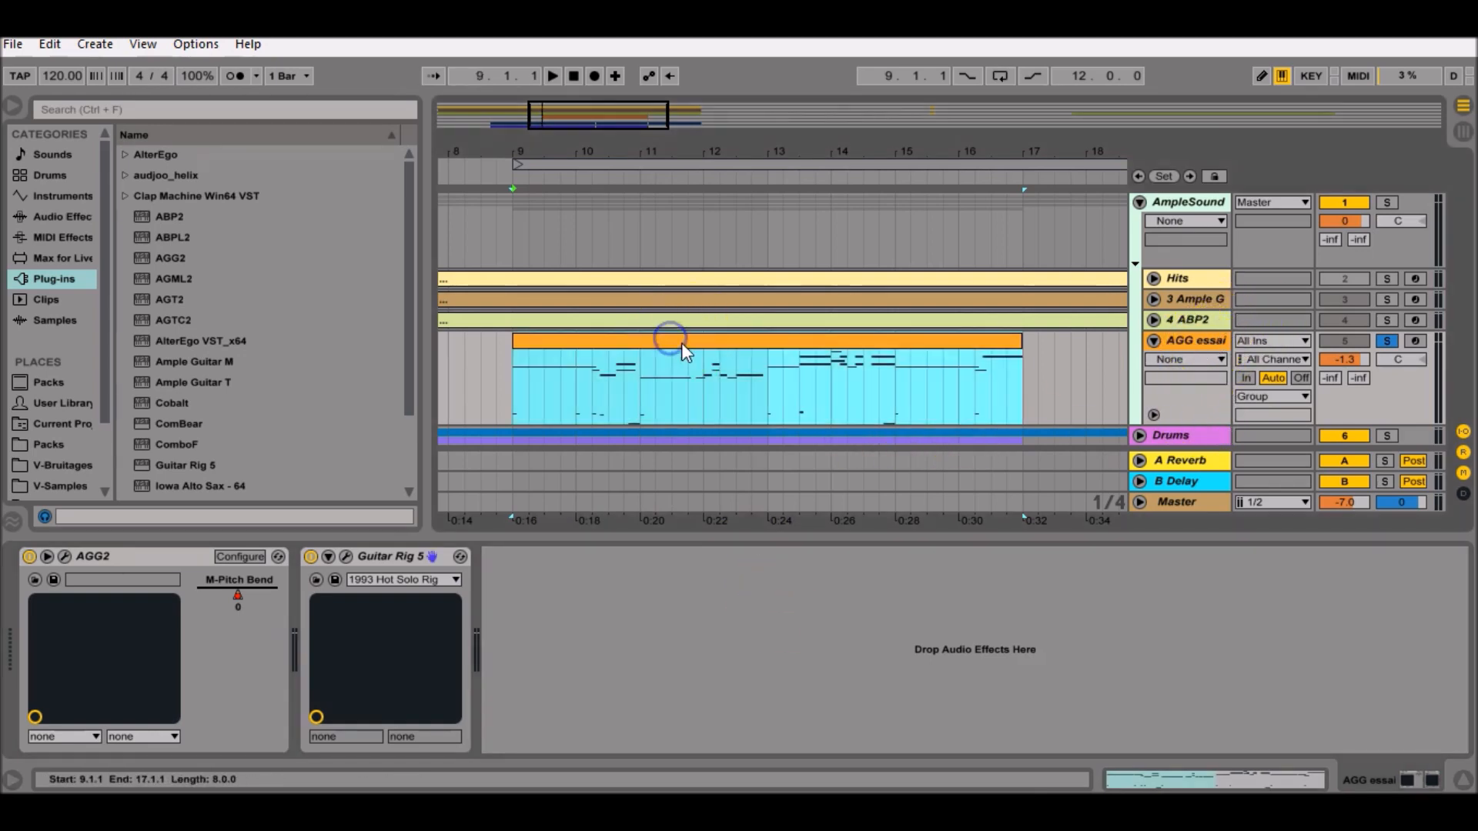
{"action": "key", "text": "Delete"}
{"action": "key", "text": "ctrl+shift+m"}
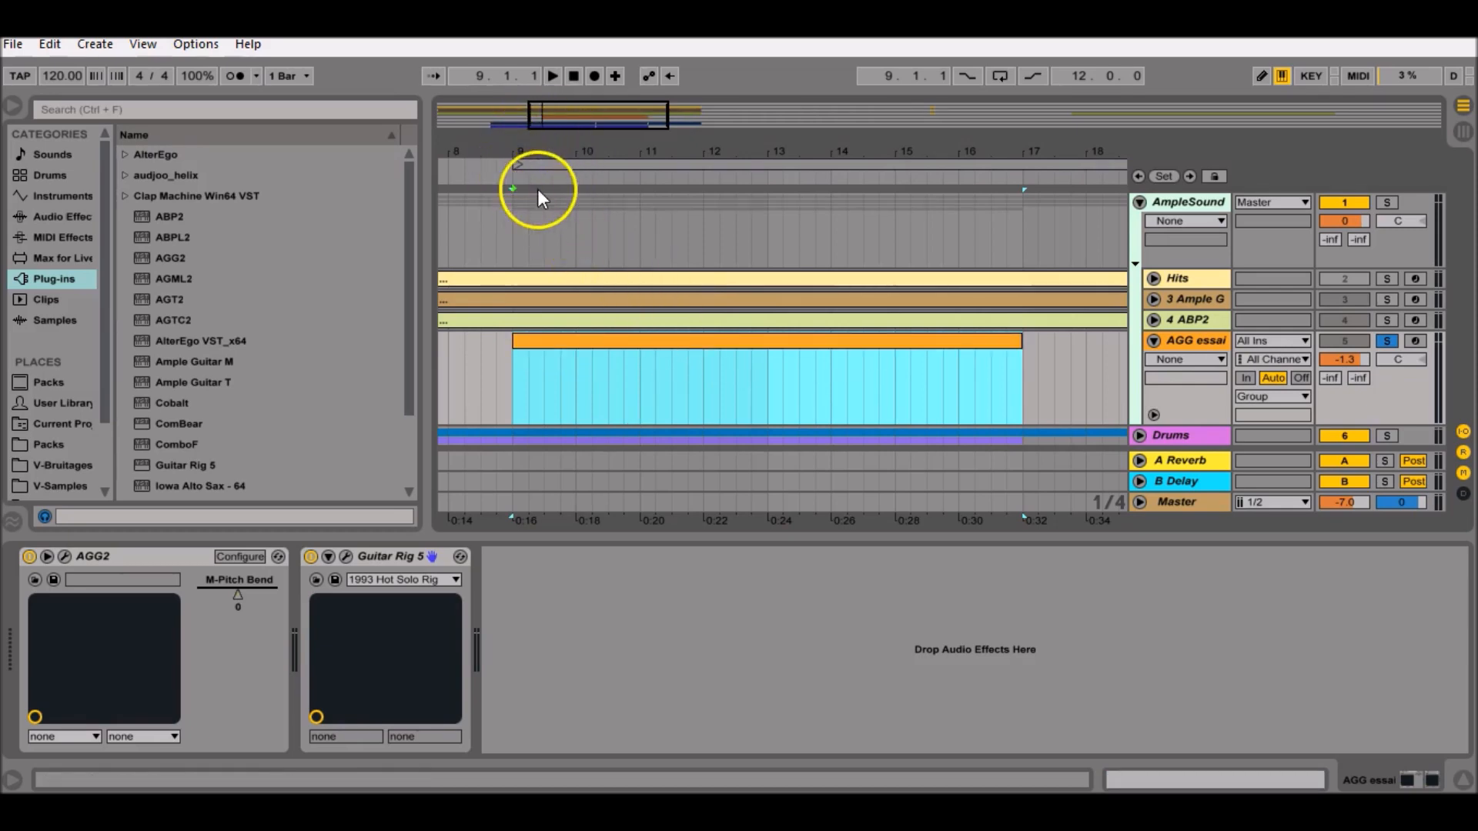
- Open the empty clip and draw an E3 note from 1.1.1 to 2.1.1 with a short A#0 note at 1.1.1
{"action": "left_click", "coordinate": [555, 342]}
{"action": "left_click", "coordinate": [556, 342]}
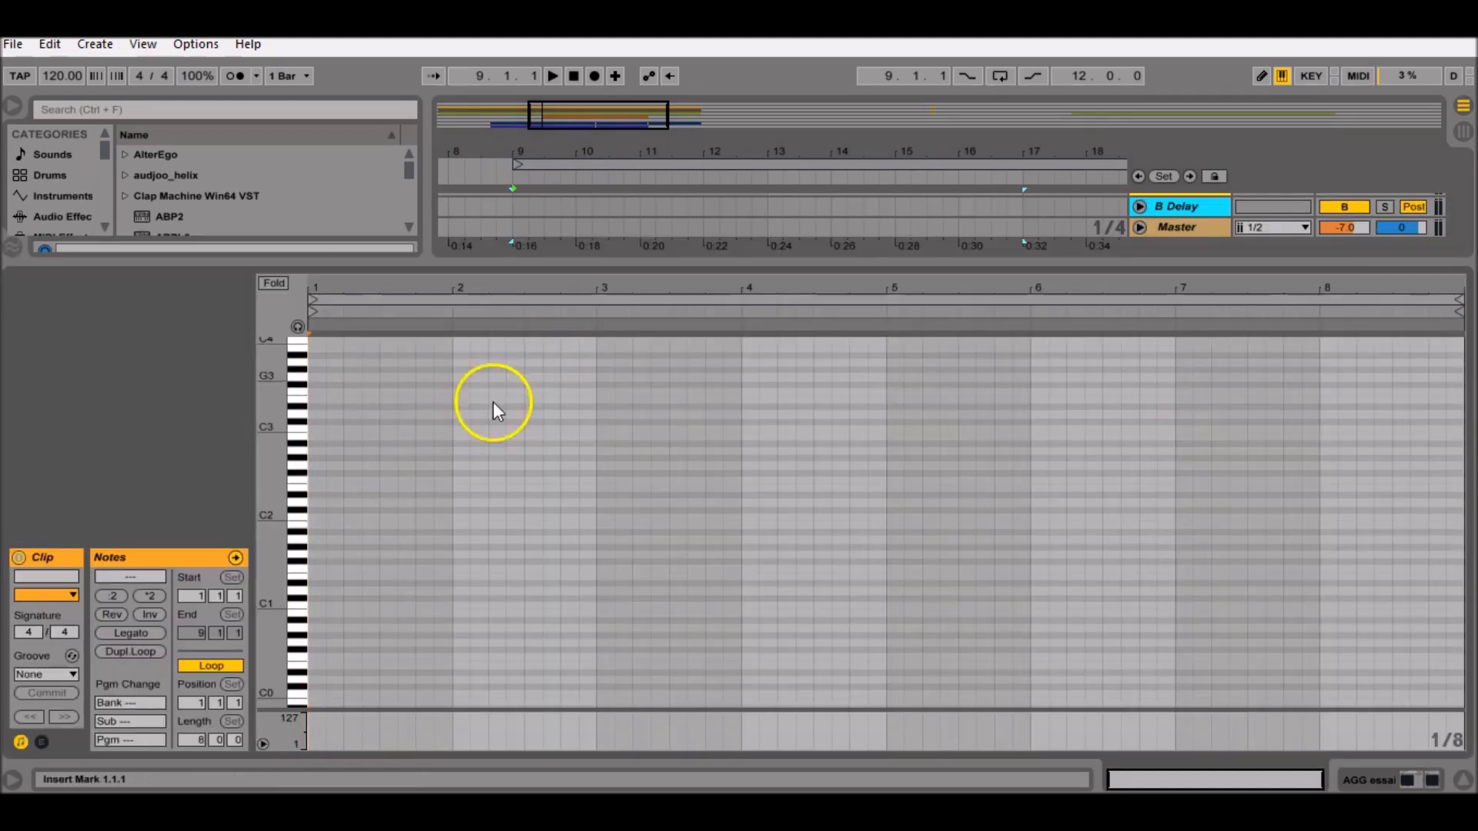
{"action": "left_click_drag", "start_coordinate": [343, 288], "coordinate": [343, 291]}
{"action": "key", "text": "b"}
{"action": "left_click_drag", "start_coordinate": [321, 398], "coordinate": [598, 398]}
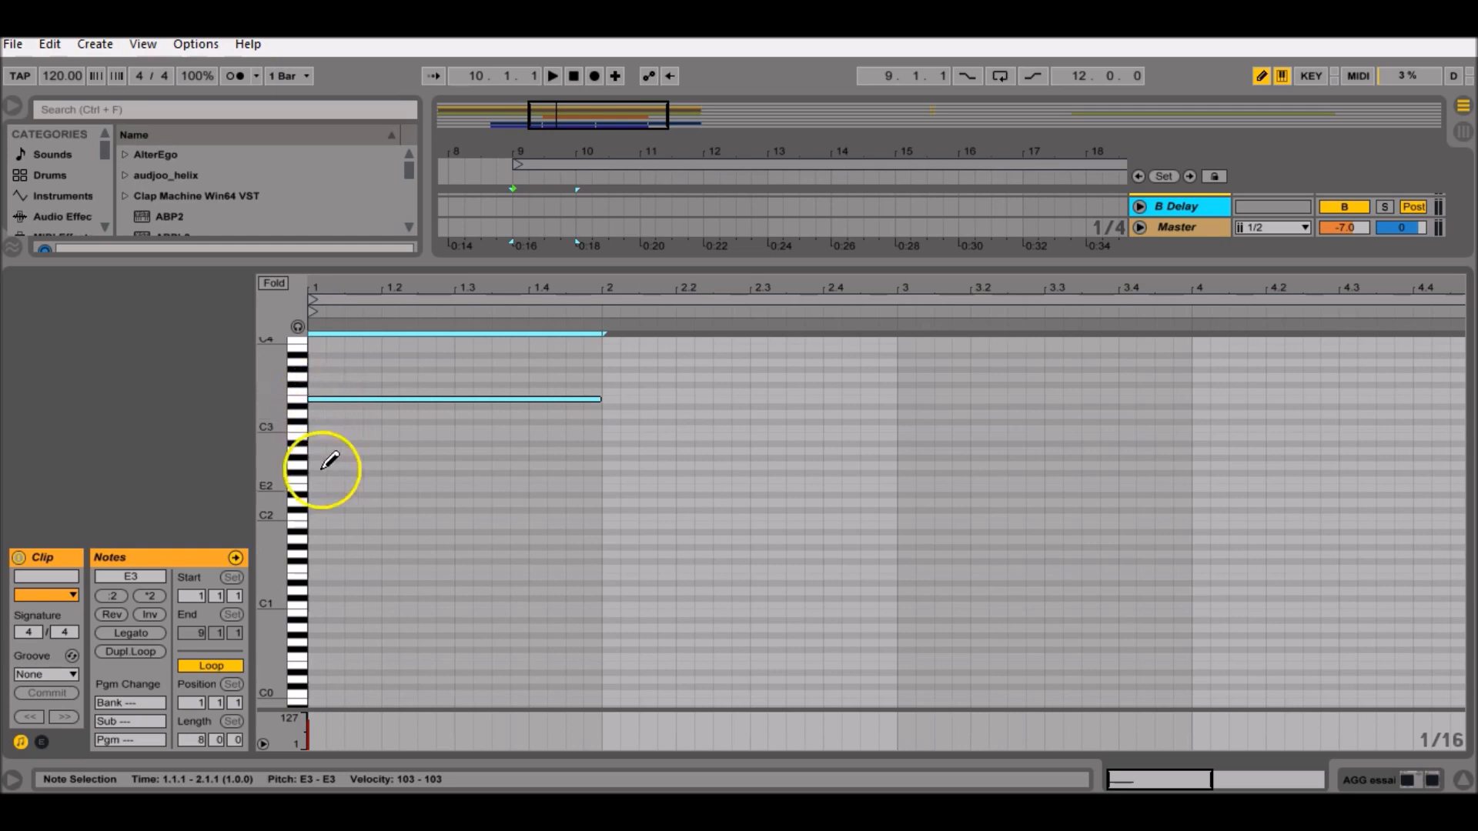
{"action": "scroll", "coordinate": [320, 594], "scroll_direction": "down", "scroll_amount": 1}
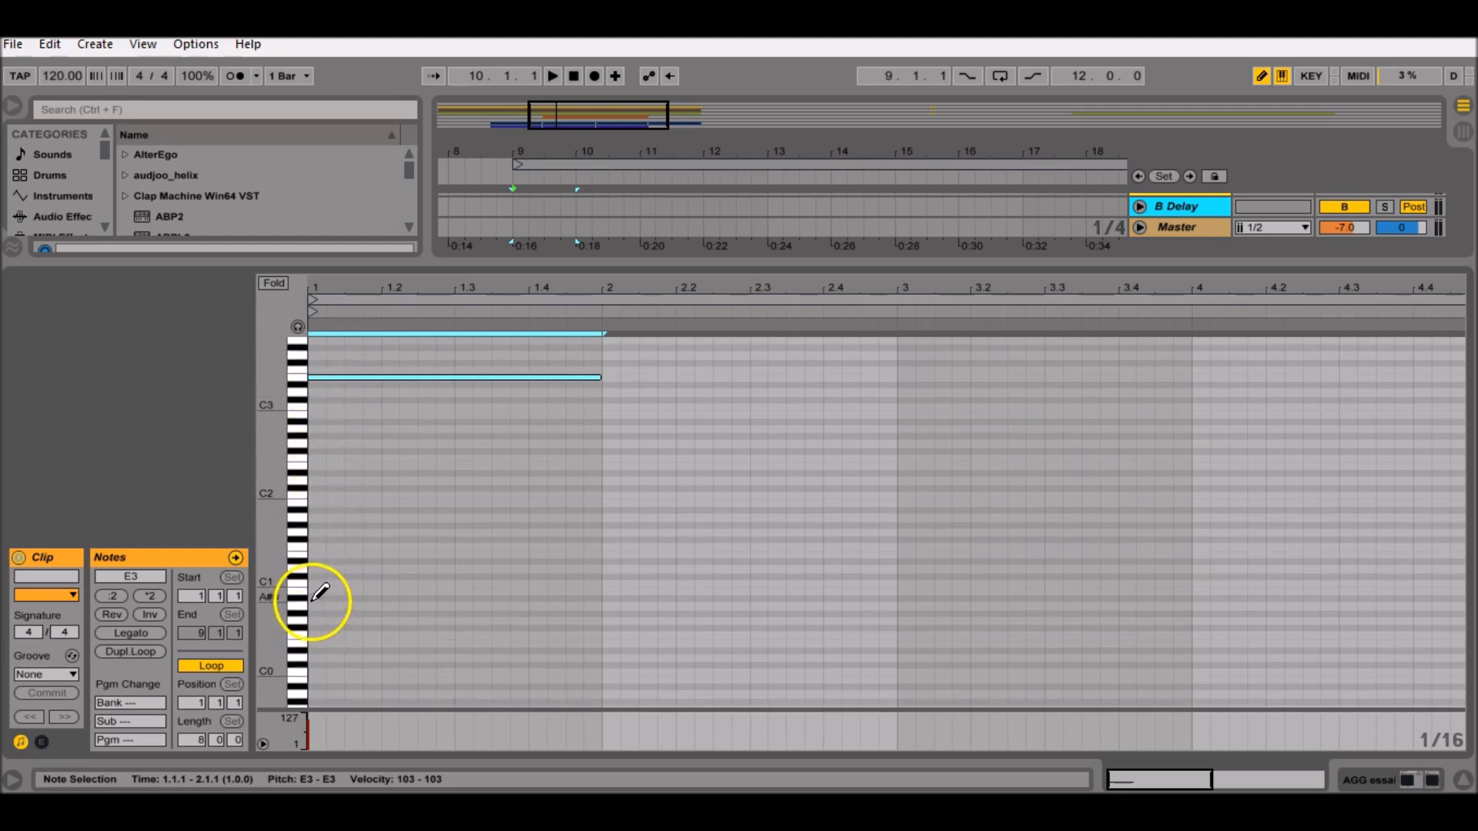
{"action": "left_click", "coordinate": [319, 597]}
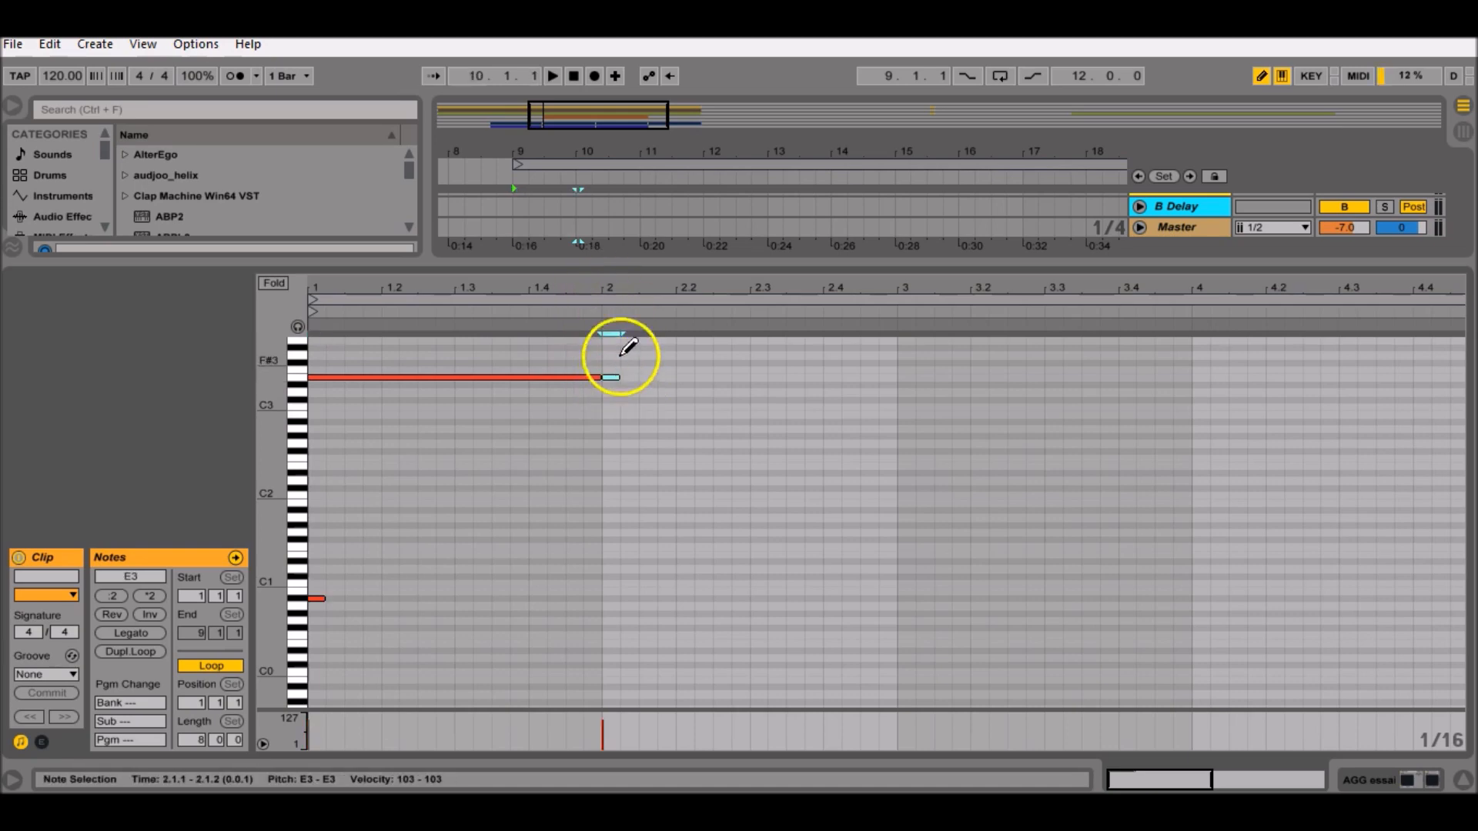
- Lengthen the short E3 note at 2.1.1 to end at 2.2.1
{"action": "left_click_drag", "start_coordinate": [624, 284], "coordinate": [716, 376]}
{"action": "left_click", "coordinate": [616, 376]}
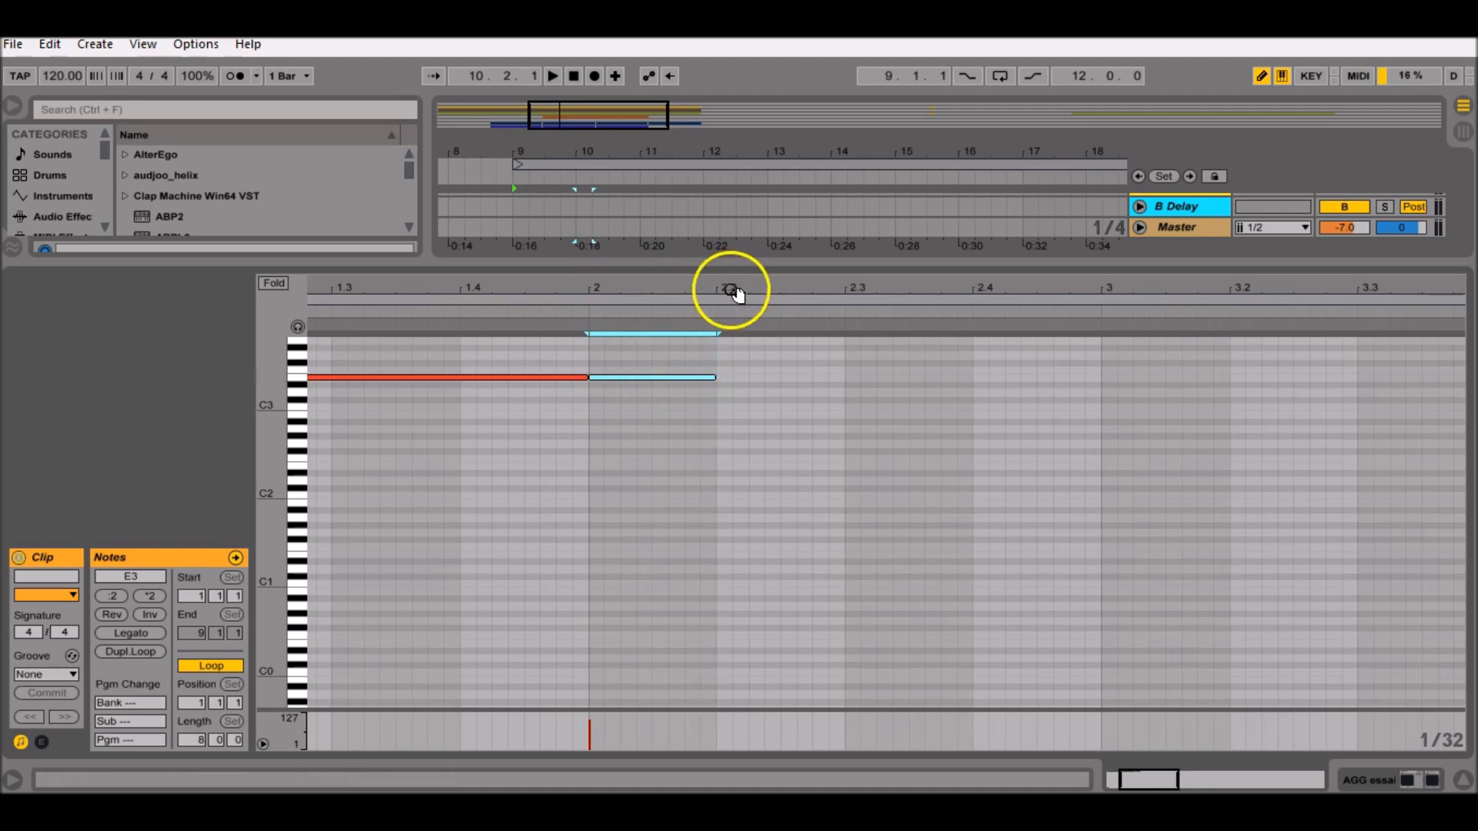
{"action": "scroll", "coordinate": [608, 616], "scroll_direction": "down", "scroll_amount": 2}
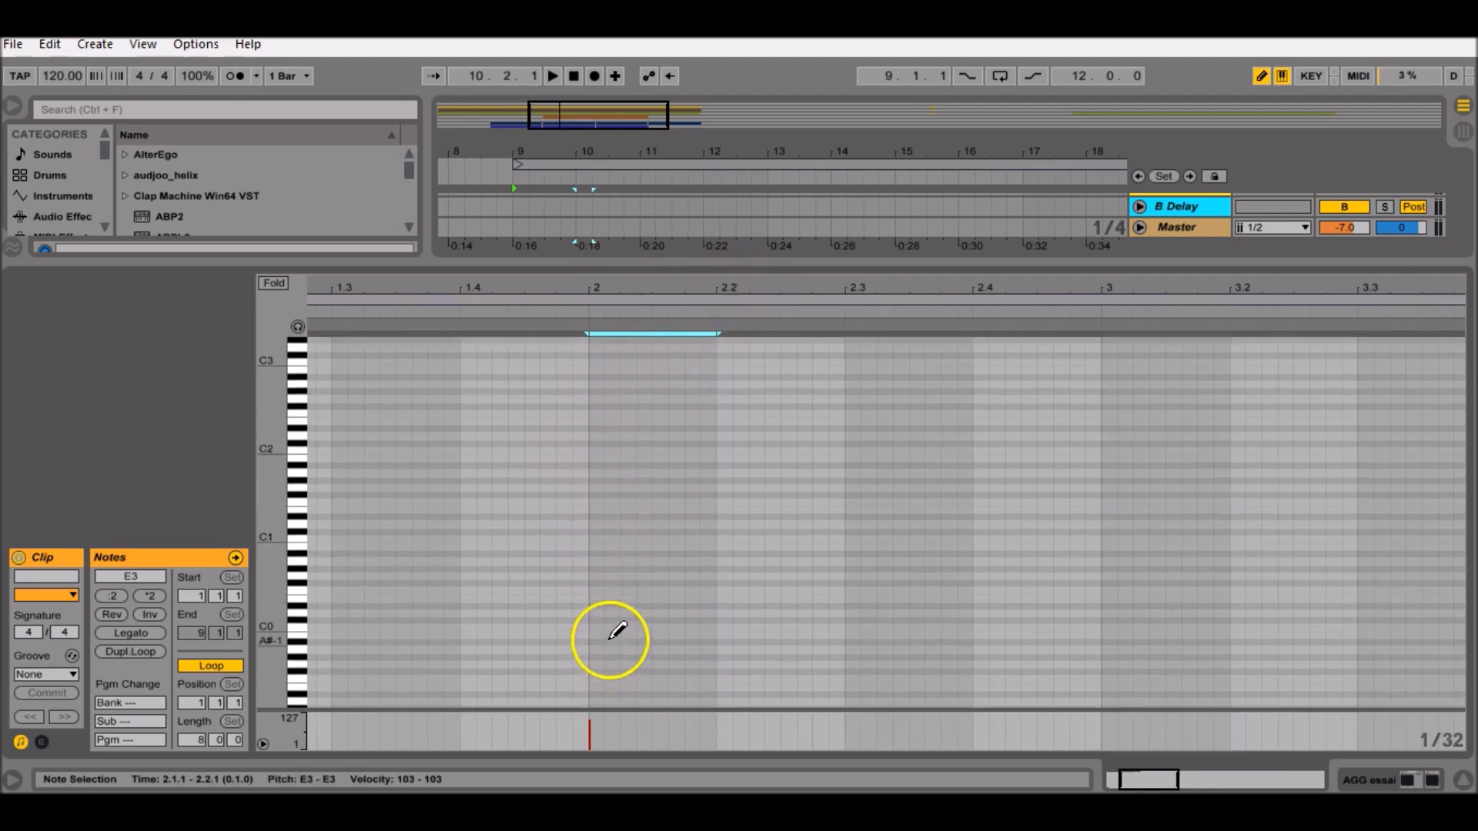
- Draw a short A#0 note at 2.1.1, ending at 2.1.2, under the second E3 note
{"action": "scroll", "coordinate": [789, 534], "scroll_direction": "up", "scroll_amount": 1}
{"action": "left_click_drag", "start_coordinate": [1142, 780], "coordinate": [1150, 778]}
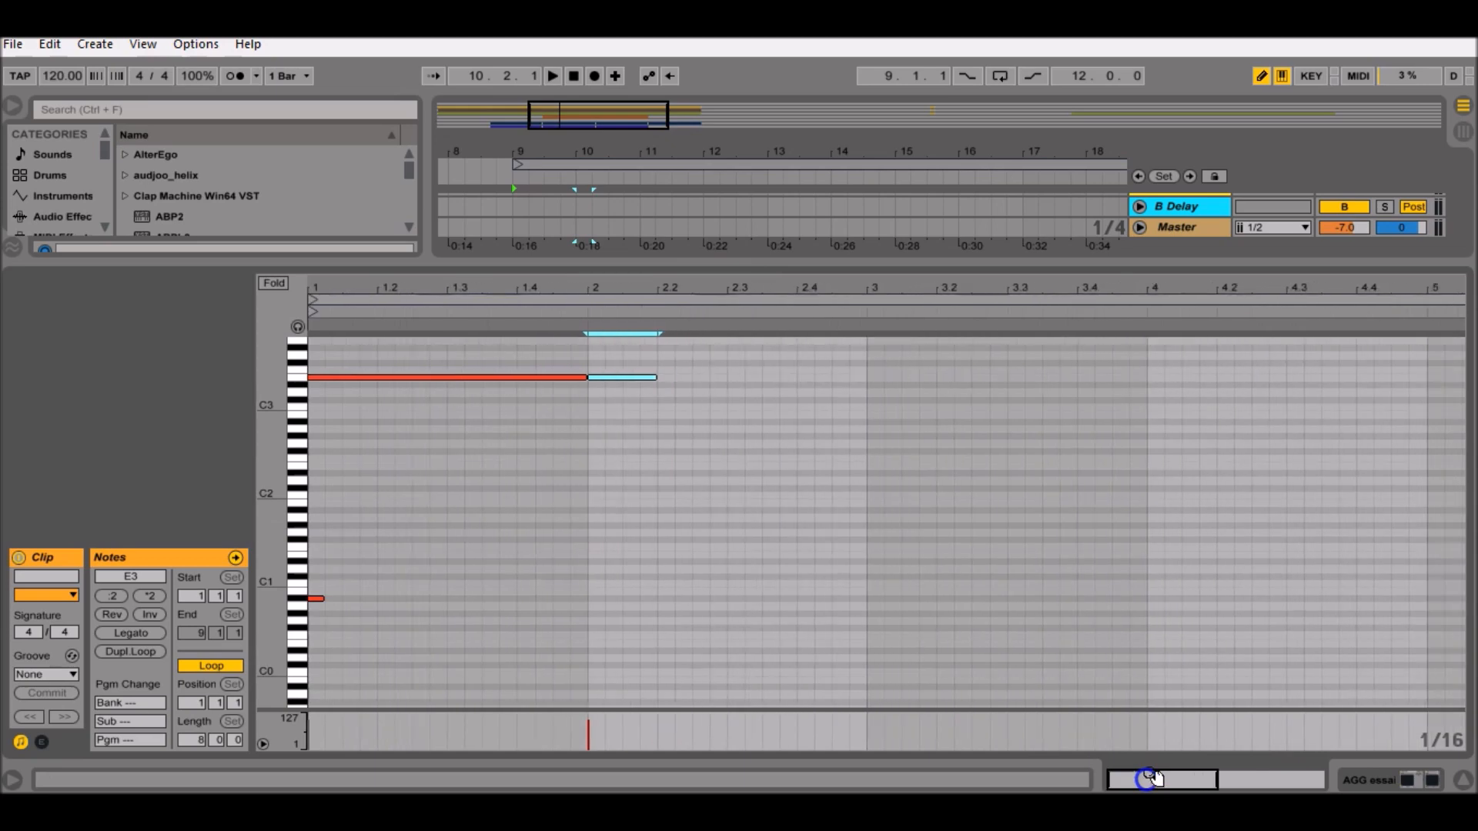
{"action": "left_click", "coordinate": [598, 598]}
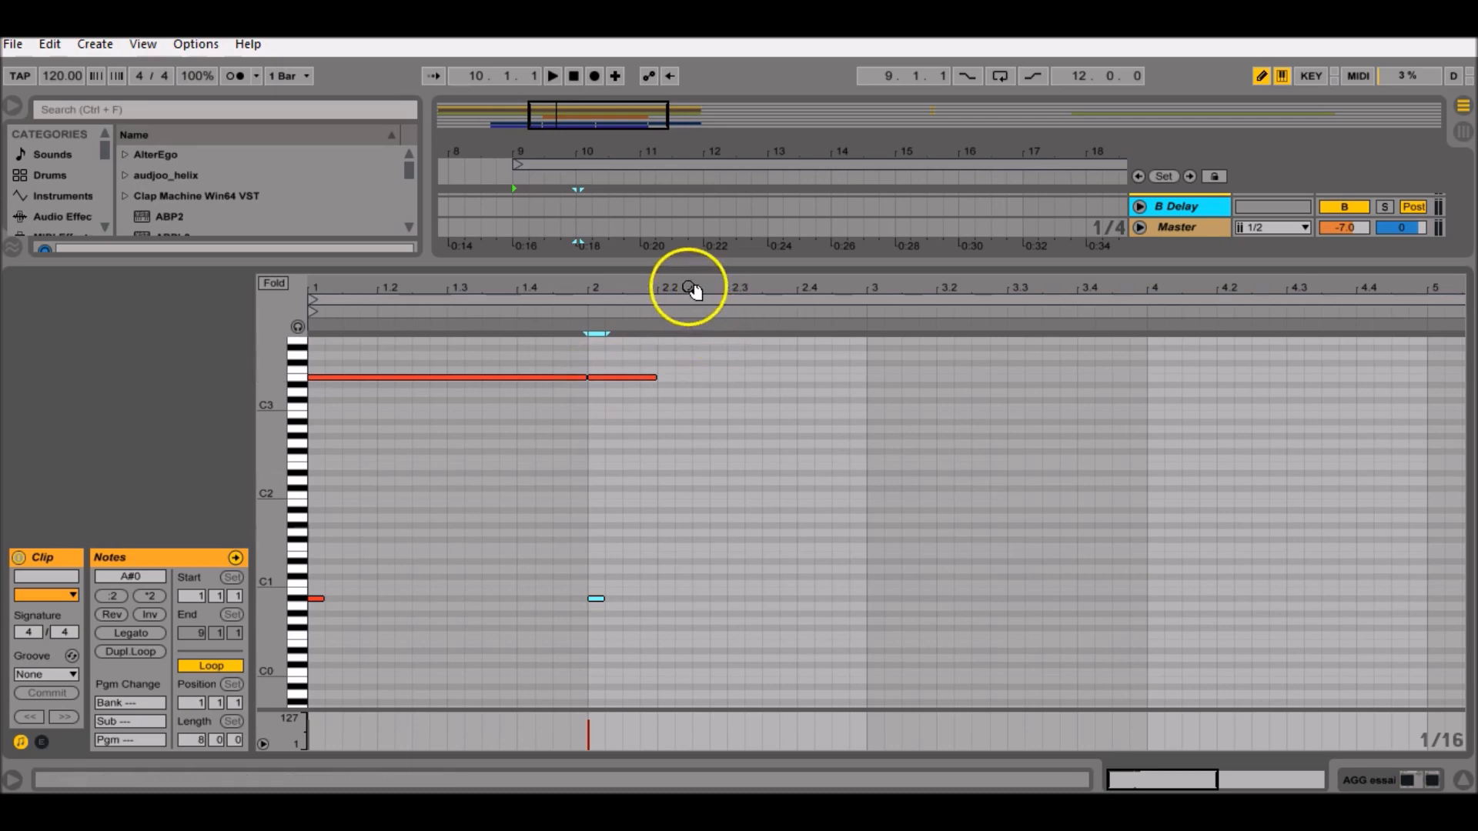
- Draw a D3 note from 2.2.1 to 2.2.3 with a 1/32-long A#0 note at 2.2.1
{"action": "left_click_drag", "start_coordinate": [683, 291], "coordinate": [682, 286]}
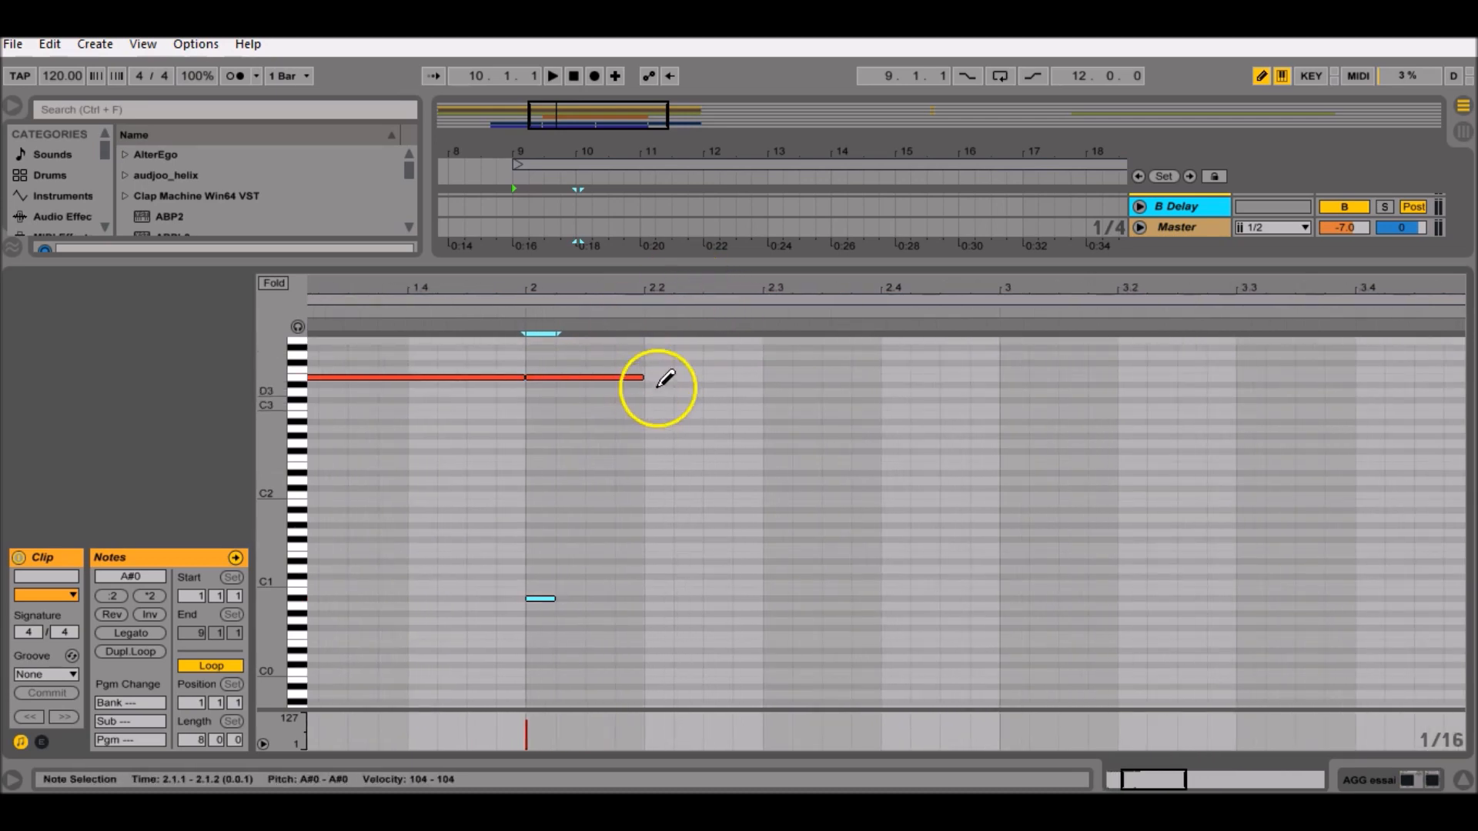
{"action": "left_click", "coordinate": [655, 394]}
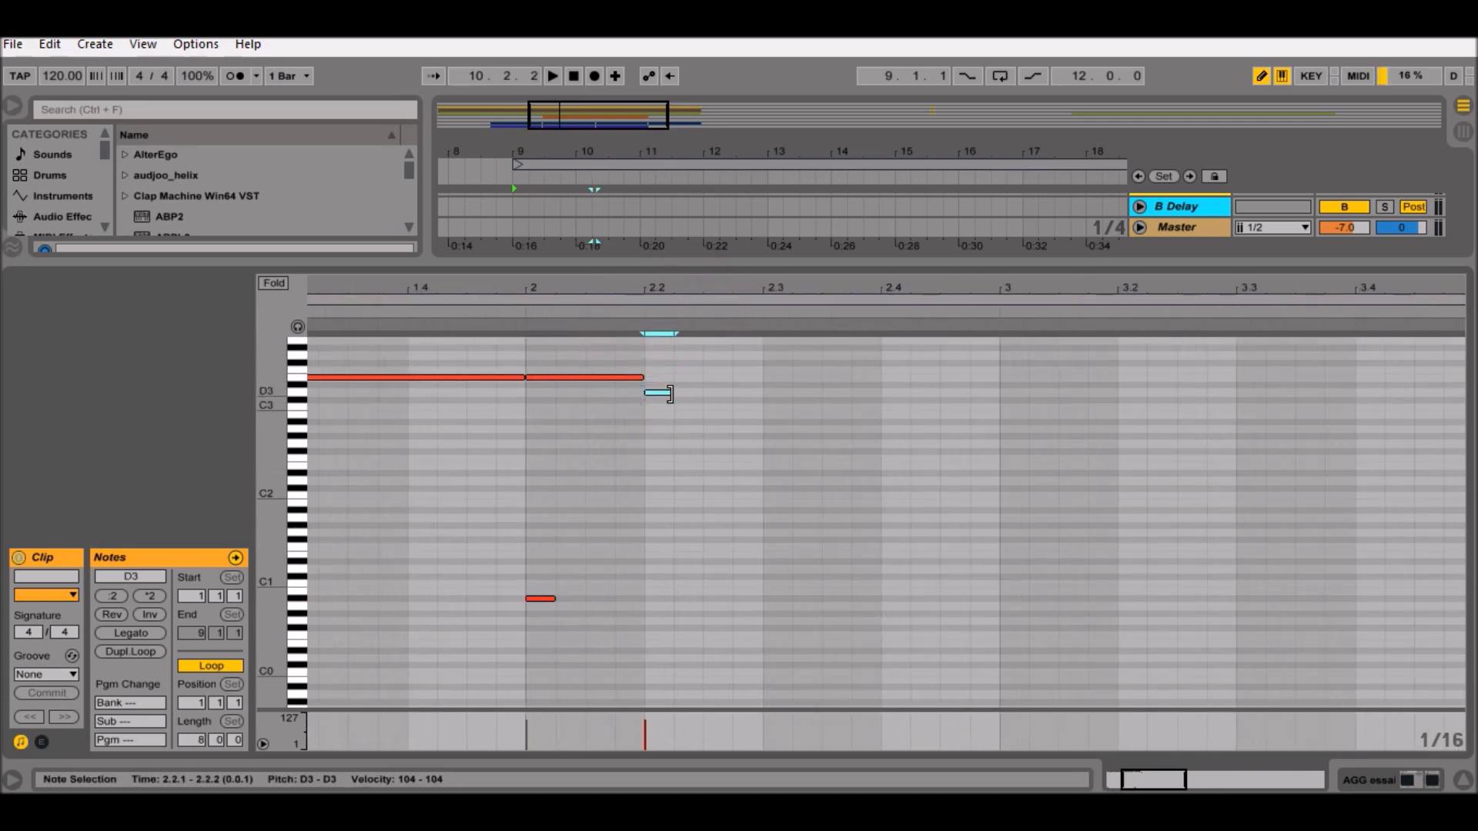
{"action": "left_click_drag", "start_coordinate": [670, 394], "coordinate": [755, 389]}
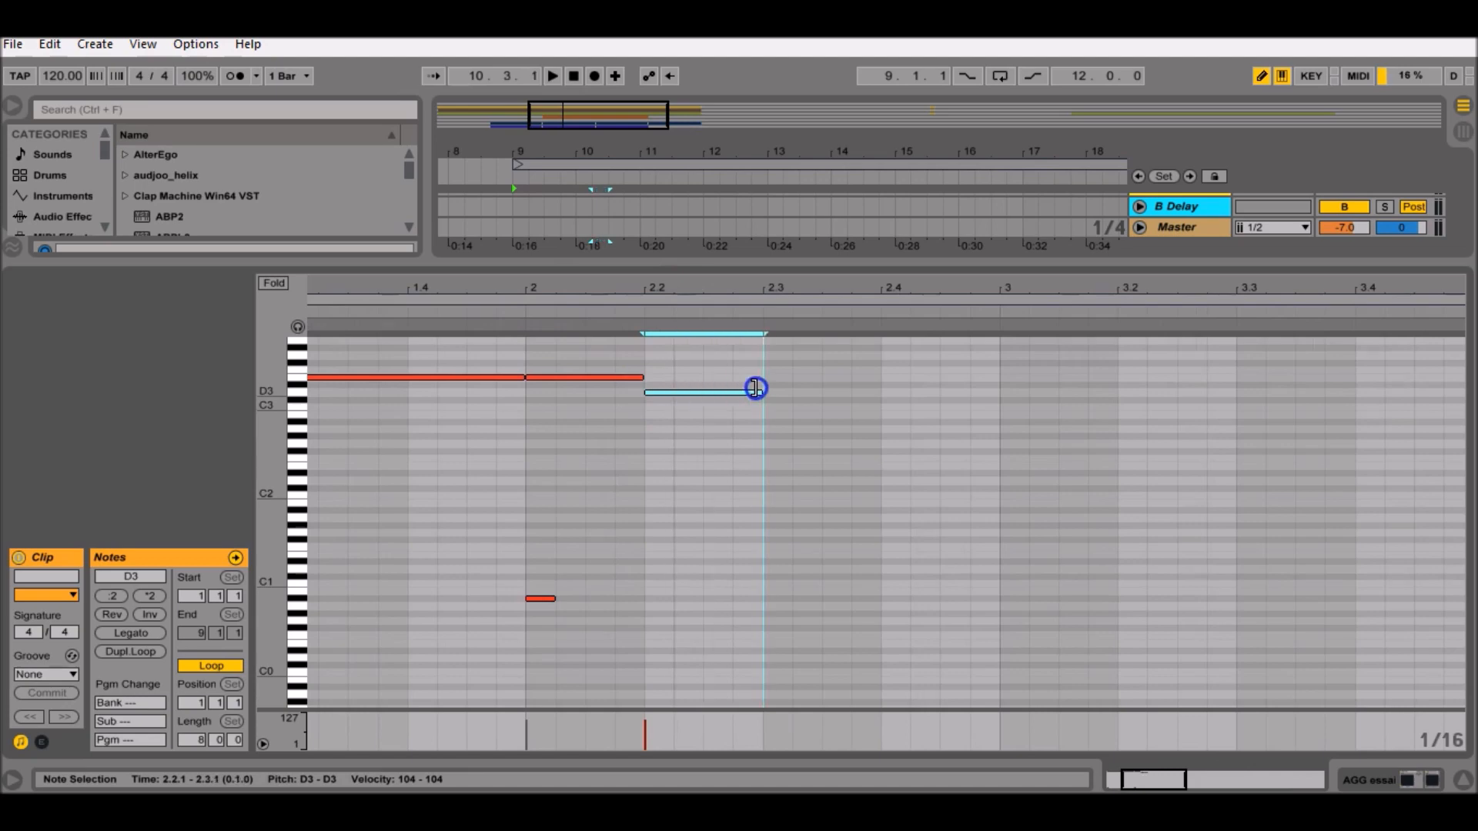
{"action": "left_click_drag", "start_coordinate": [757, 389], "coordinate": [713, 392]}
{"action": "mouse_move", "coordinate": [715, 308]}
{"action": "left_mouse_down"}
{"action": "mouse_move", "coordinate": [704, 282]}
{"action": "mouse_move", "coordinate": [718, 292]}
{"action": "left_mouse_up"}
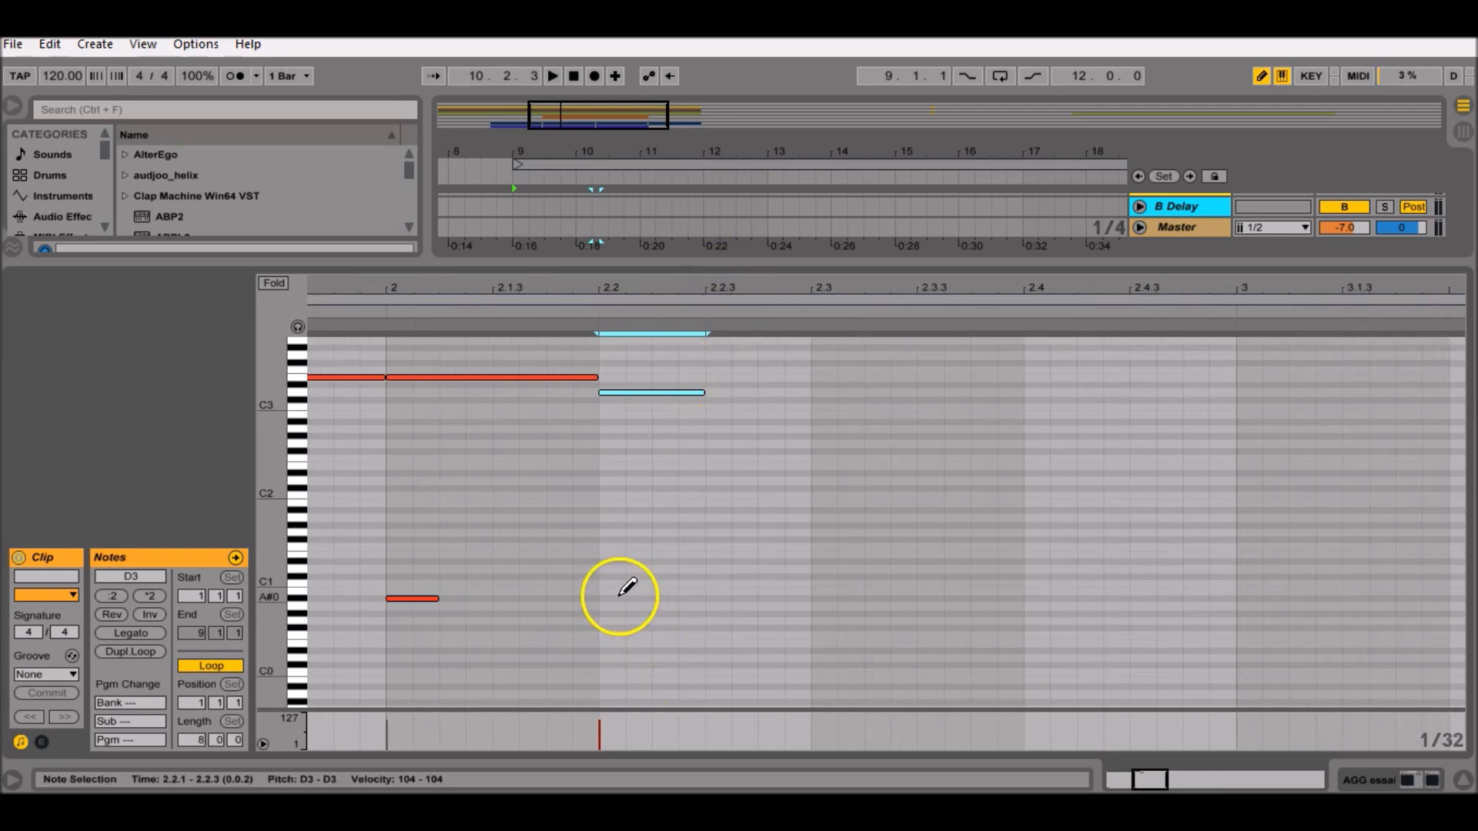
{"action": "left_click", "coordinate": [616, 597]}
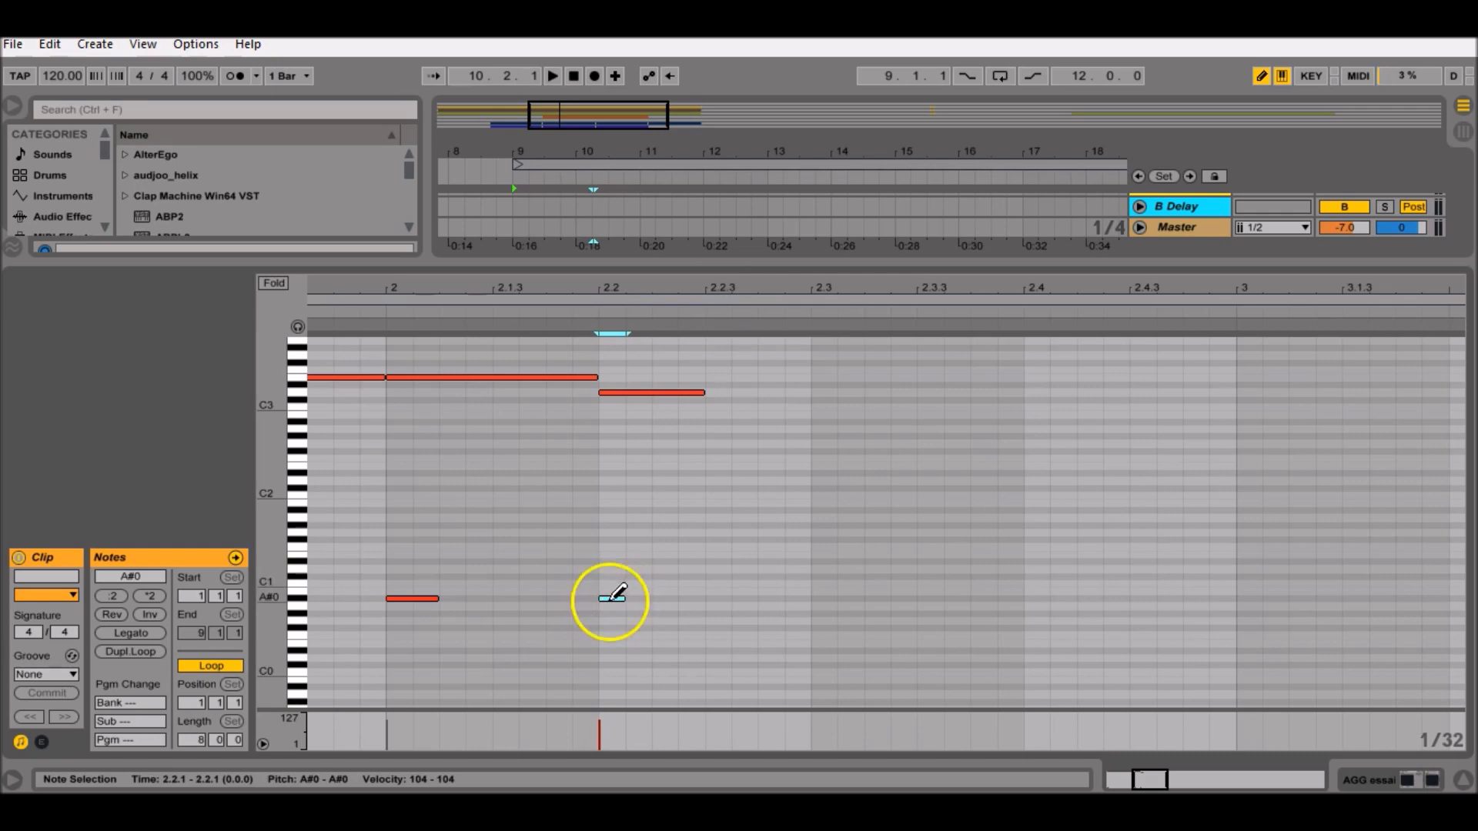
- Lengthen the E3 note at 2.1.1 by 1/32 past 2.2.1 so it overlaps the start of the D3 note
{"action": "key", "text": "b"}
{"action": "left_click", "coordinate": [627, 392]}
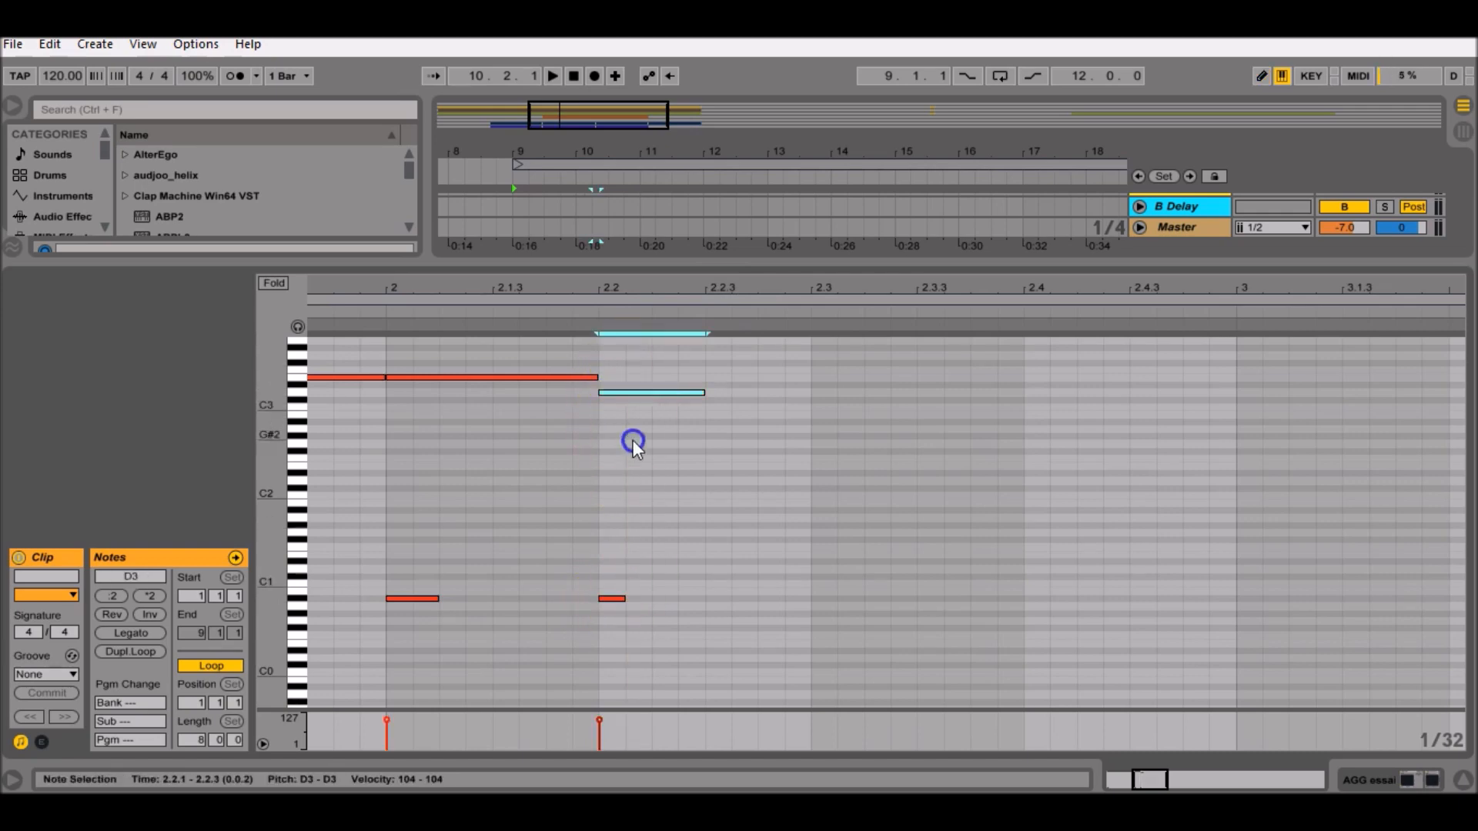
{"action": "left_click", "coordinate": [495, 377]}
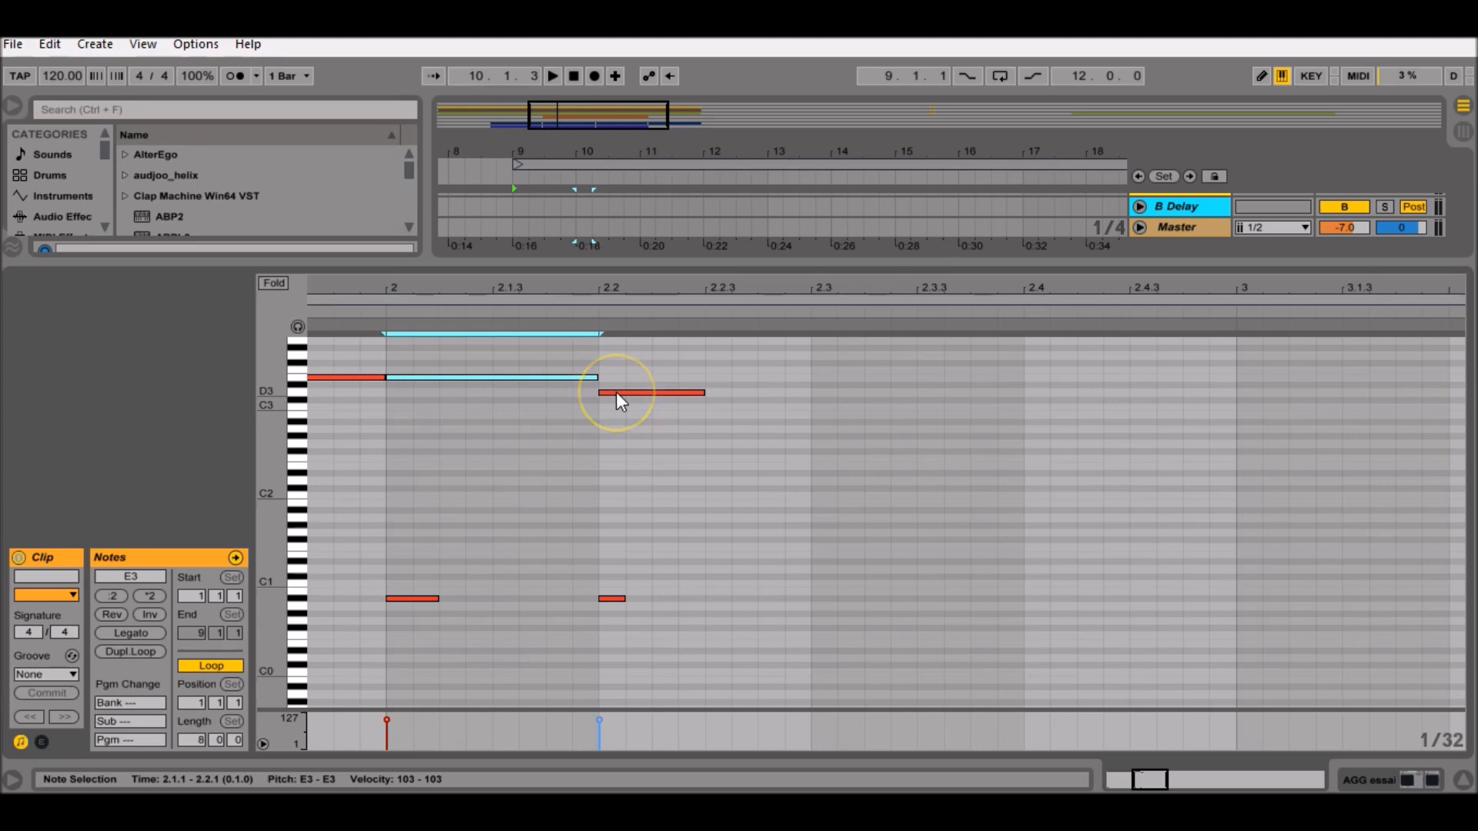
{"action": "left_click_drag", "start_coordinate": [596, 377], "coordinate": [622, 378]}
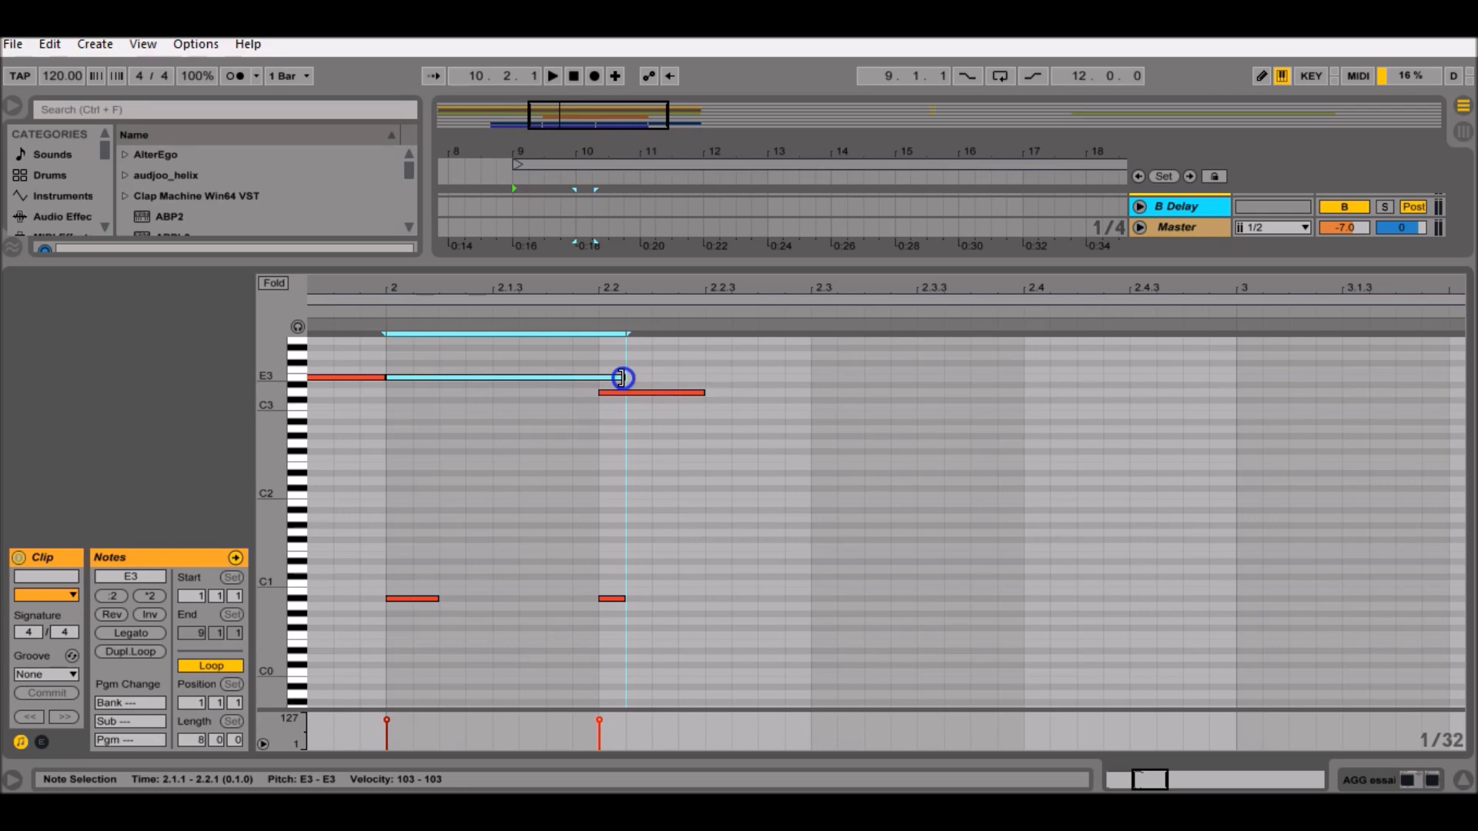
{"action": "left_click_drag", "start_coordinate": [607, 286], "coordinate": [616, 405]}
{"action": "left_click", "coordinate": [621, 387]}
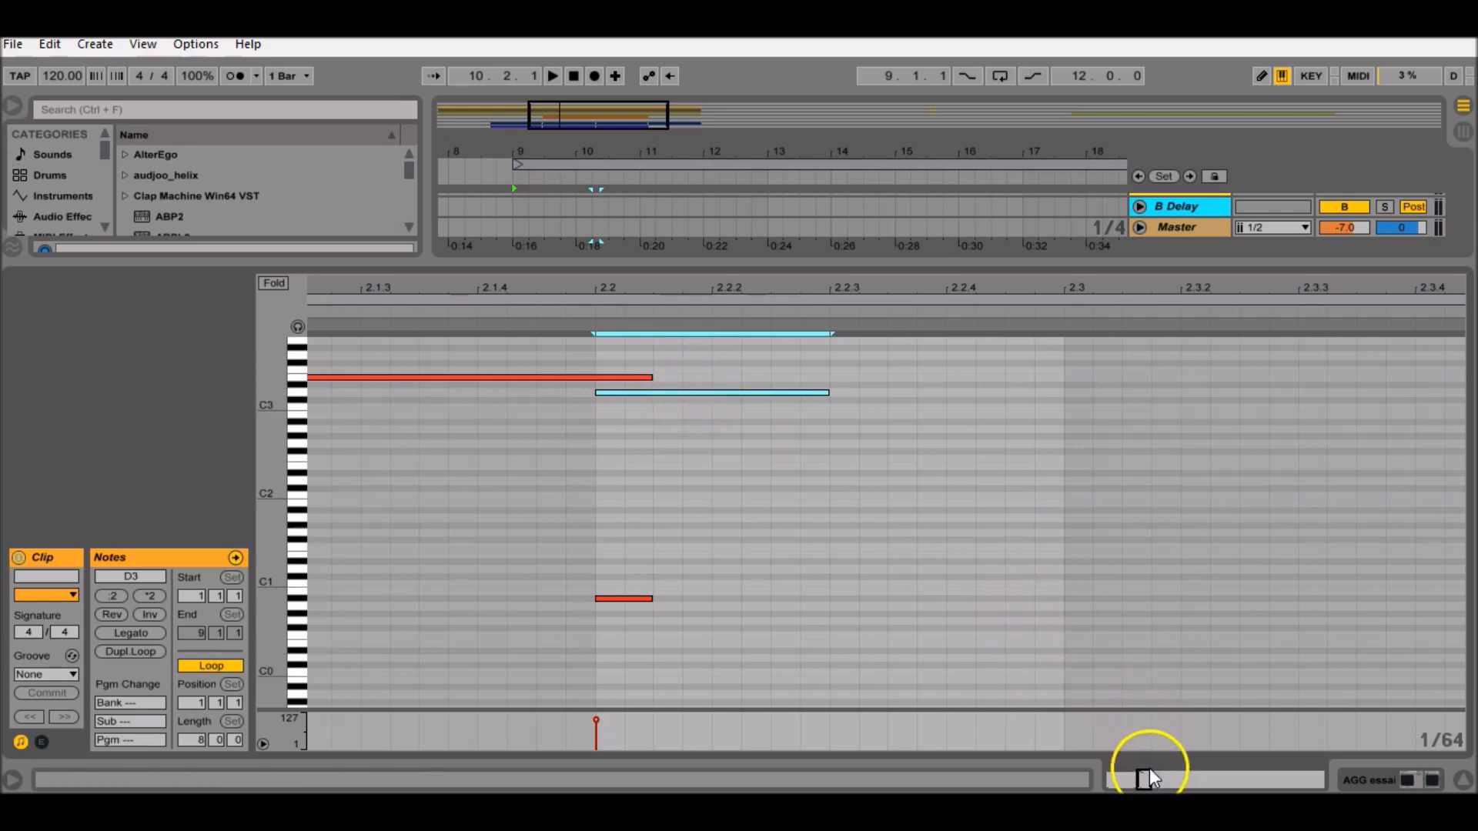
- Draw a B2 note from 2.2.3 to 2.3.3 with a 1/64-long A0 note at 2.2.3
{"action": "left_click_drag", "start_coordinate": [1144, 776], "coordinate": [1146, 777]}
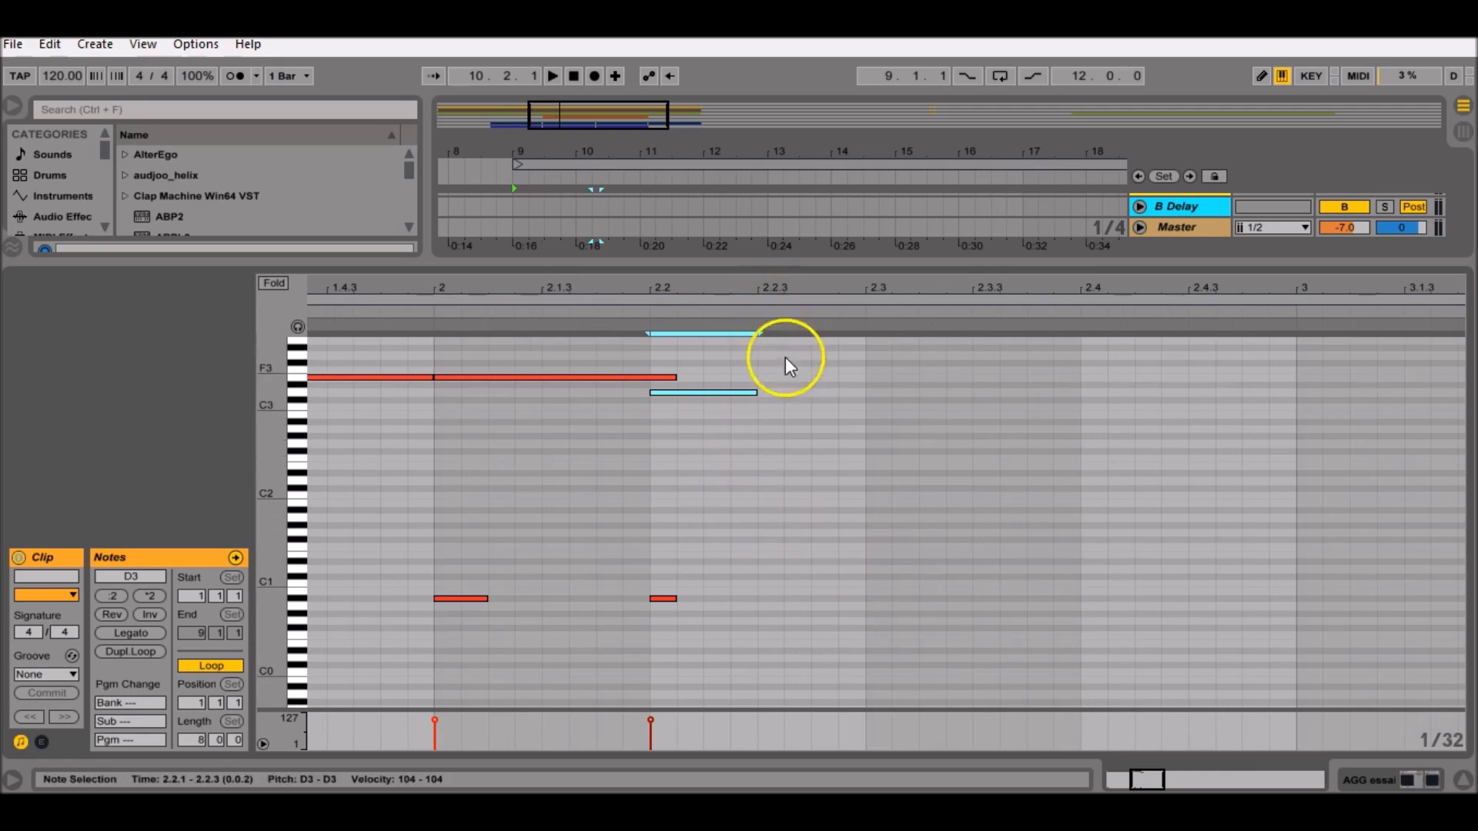
{"action": "key", "text": "b"}
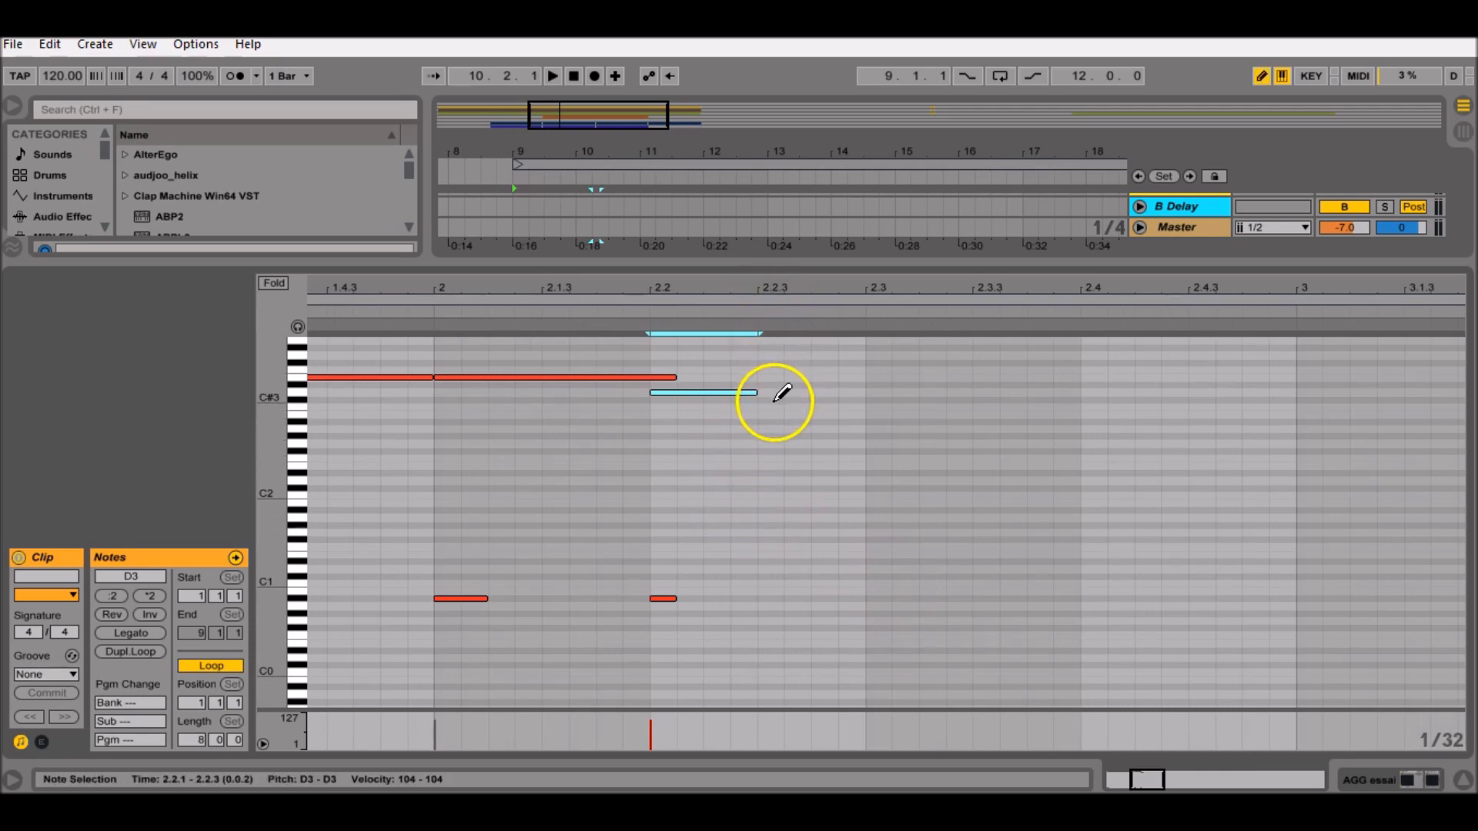
{"action": "left_click", "coordinate": [769, 414]}
{"action": "left_click", "coordinate": [781, 414]}
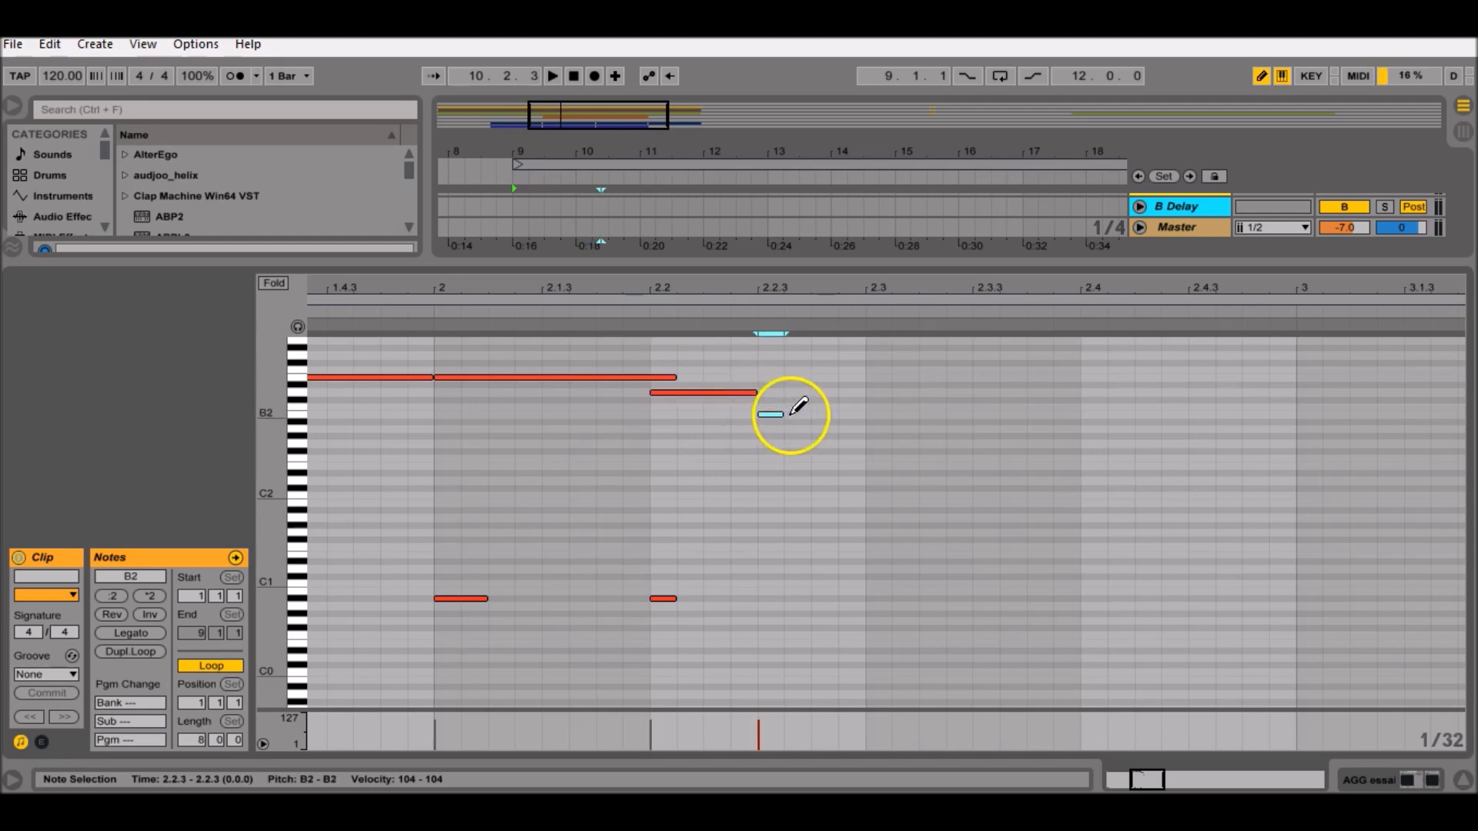
{"action": "left_click_drag", "start_coordinate": [782, 413], "coordinate": [815, 414]}
{"action": "left_click_drag", "start_coordinate": [854, 296], "coordinate": [732, 386]}
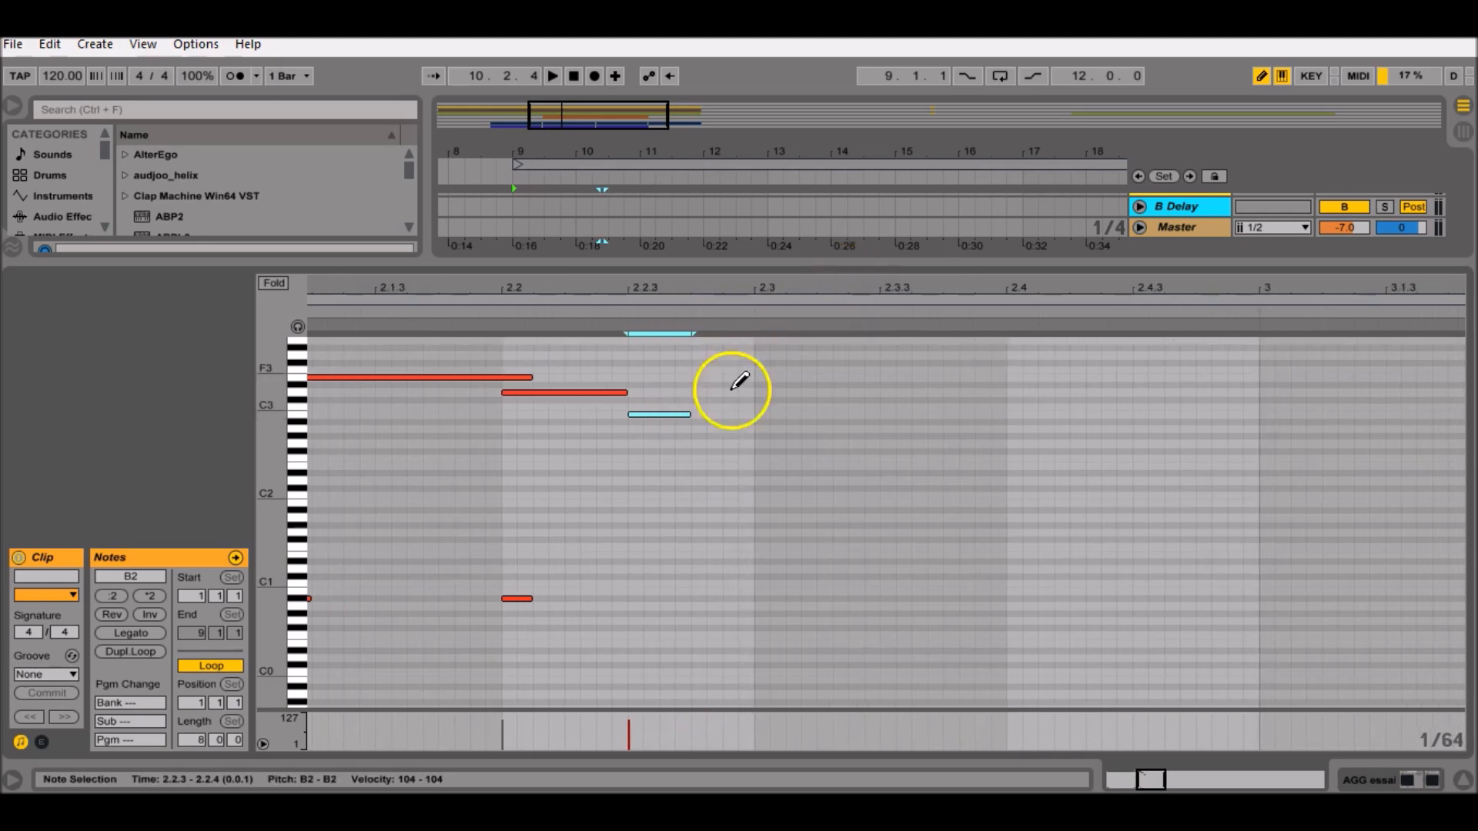
{"action": "left_click", "coordinate": [687, 414]}
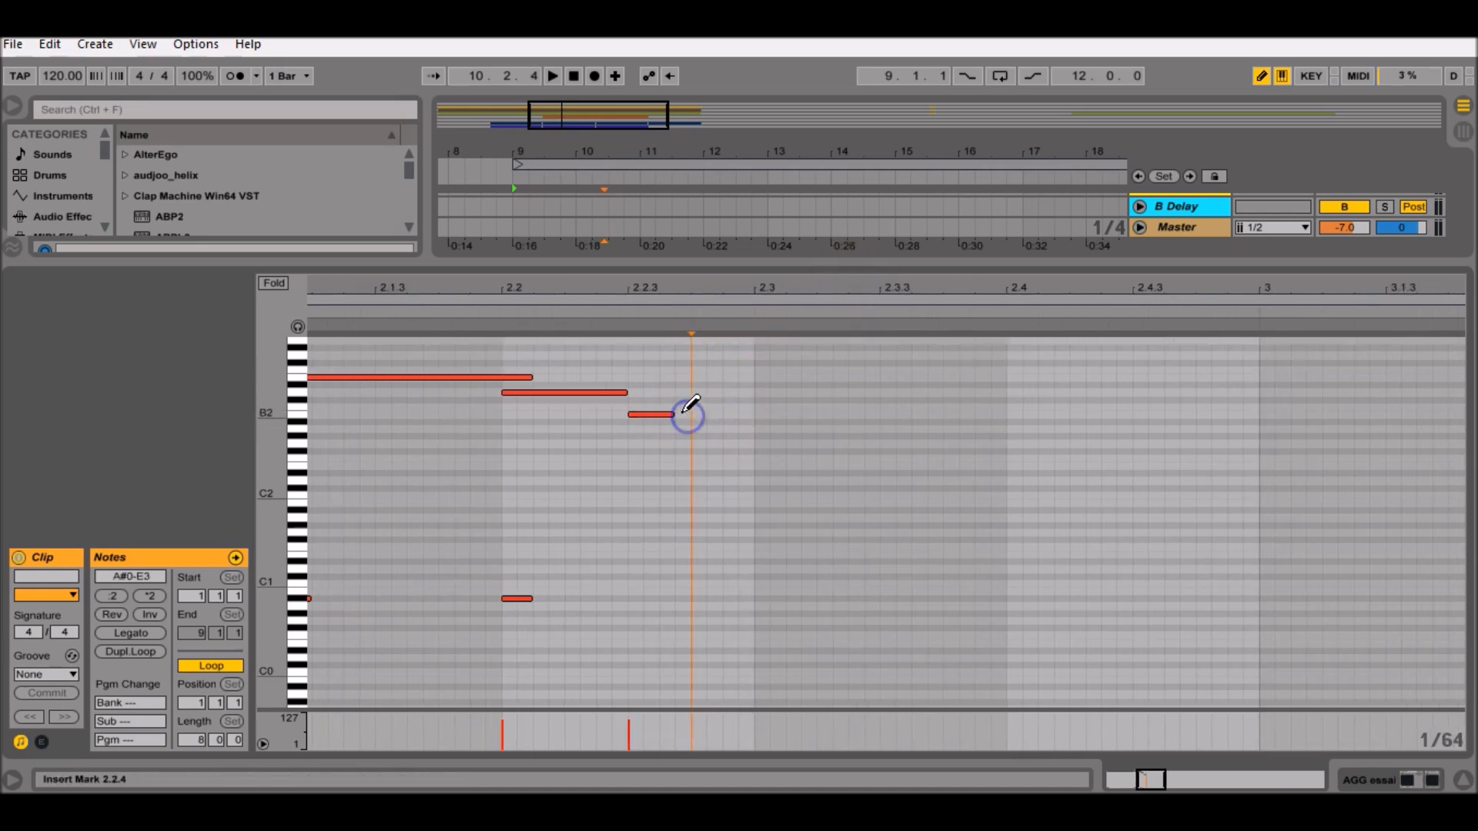
{"action": "mouse_move", "coordinate": [672, 414]}
{"action": "left_mouse_down"}
{"action": "mouse_move", "coordinate": [658, 414]}
{"action": "mouse_move", "coordinate": [877, 415]}
{"action": "left_mouse_up"}
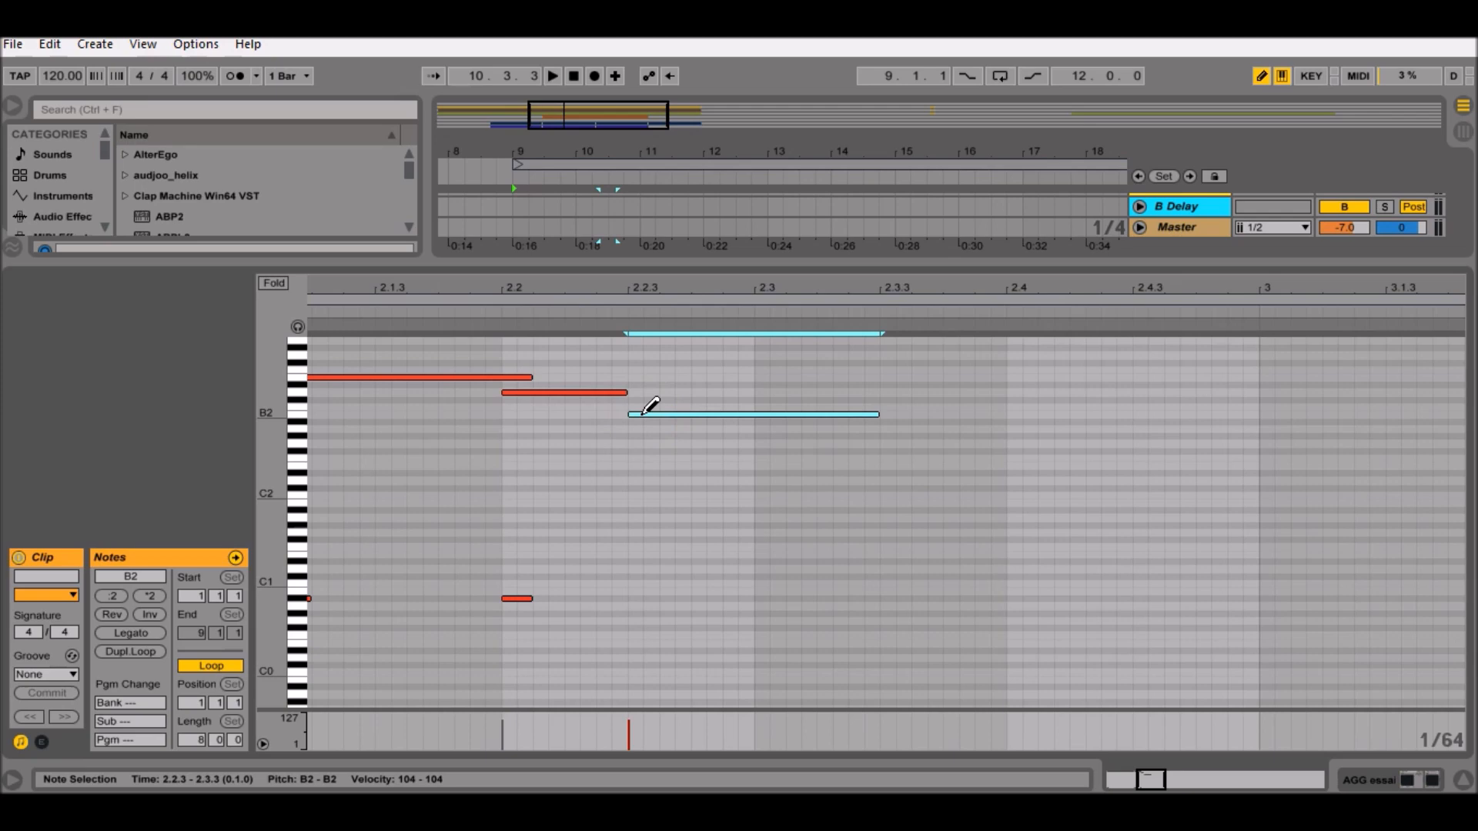
{"action": "left_click", "coordinate": [636, 605]}
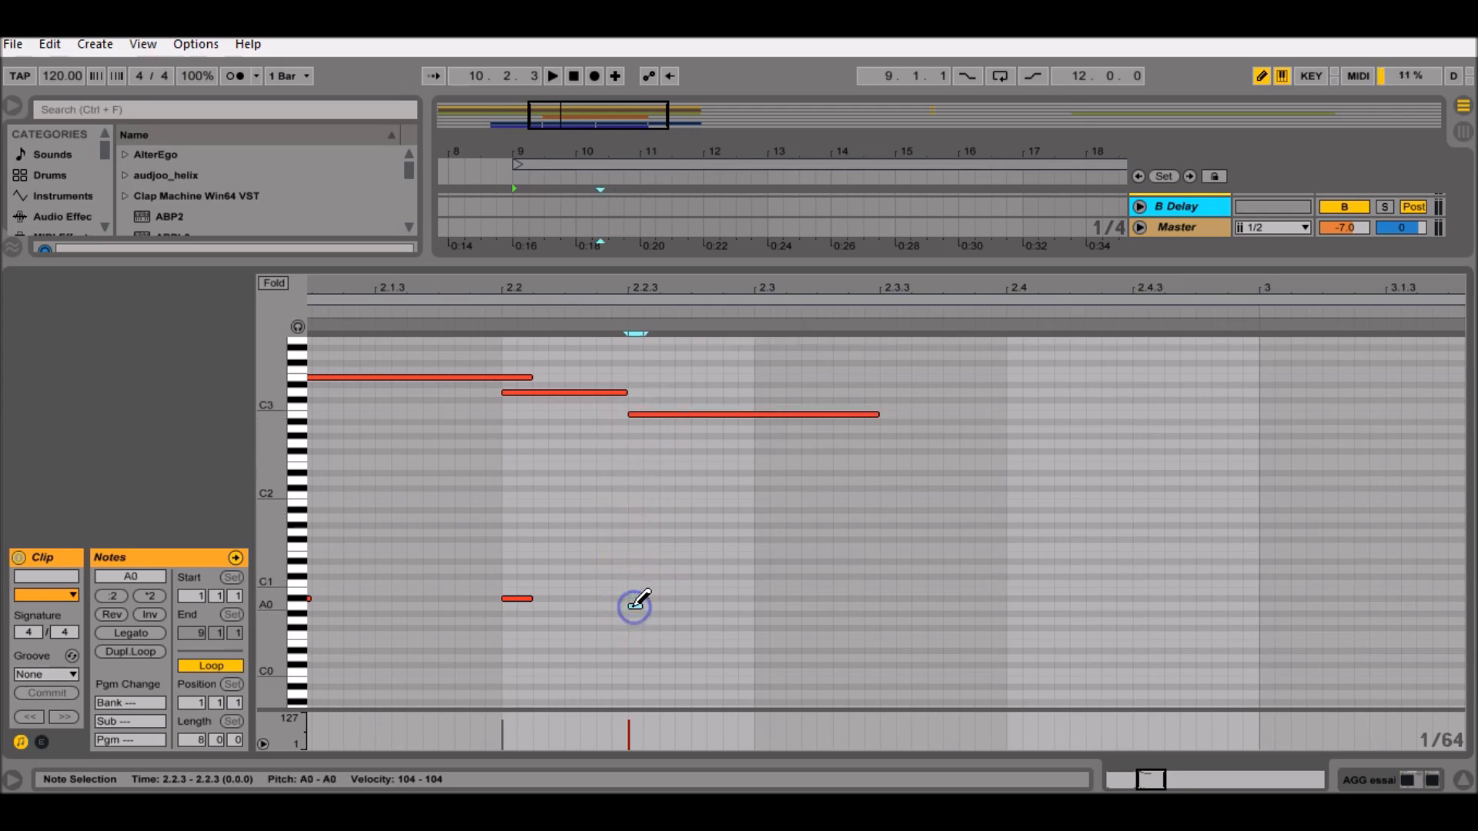
{"action": "mouse_move", "coordinate": [653, 297]}
{"action": "left_mouse_down"}
{"action": "mouse_move", "coordinate": [646, 284]}
{"action": "mouse_move", "coordinate": [604, 411]}
{"action": "left_mouse_up"}
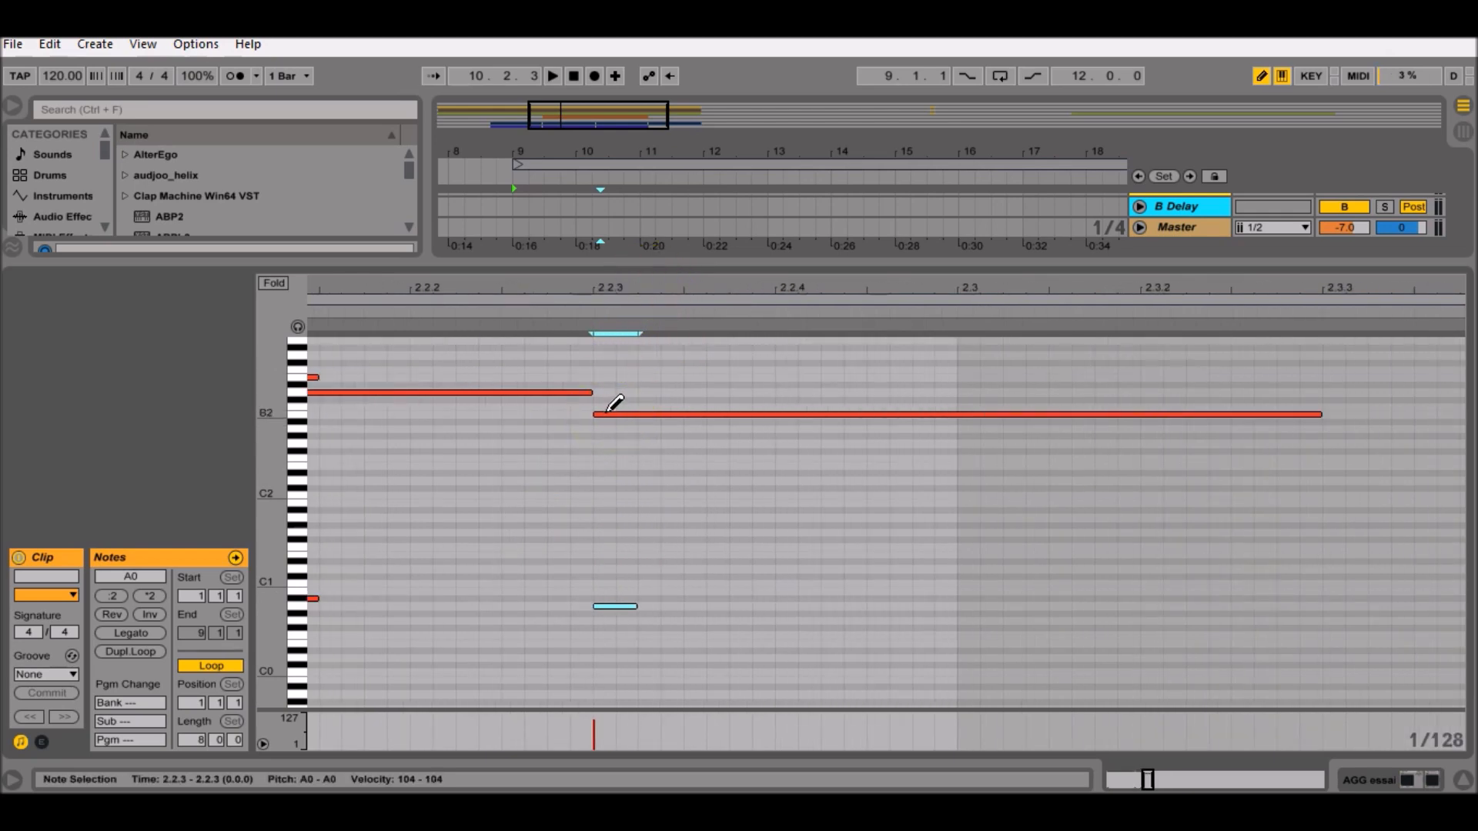
- Draw D3 and F#3 notes together at 2.3.3 and lengthen both to end at 2.4.4
{"action": "left_click_drag", "start_coordinate": [608, 290], "coordinate": [627, 286]}
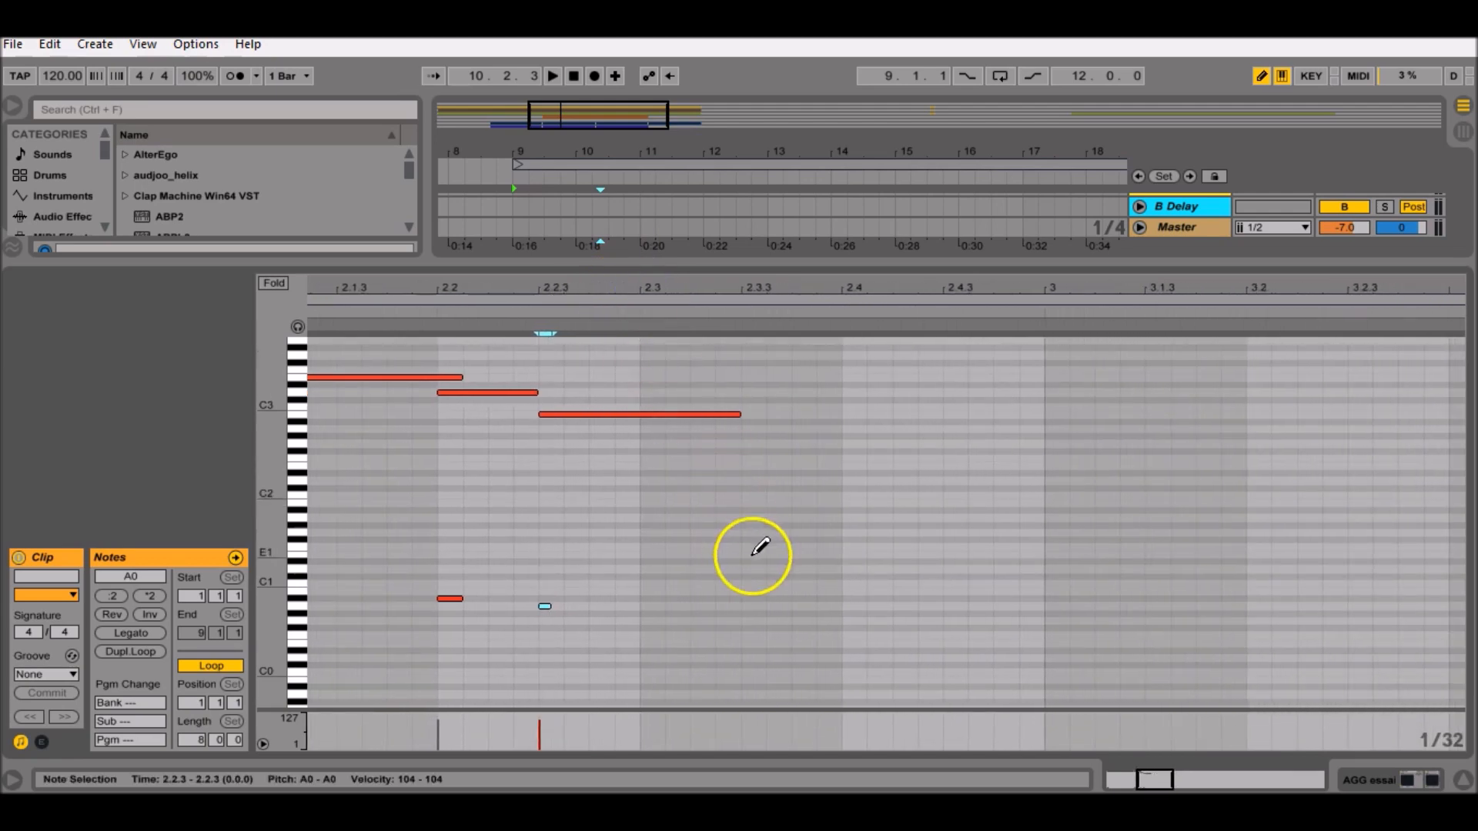
{"action": "scroll", "coordinate": [762, 531], "scroll_direction": "up", "scroll_amount": 1}
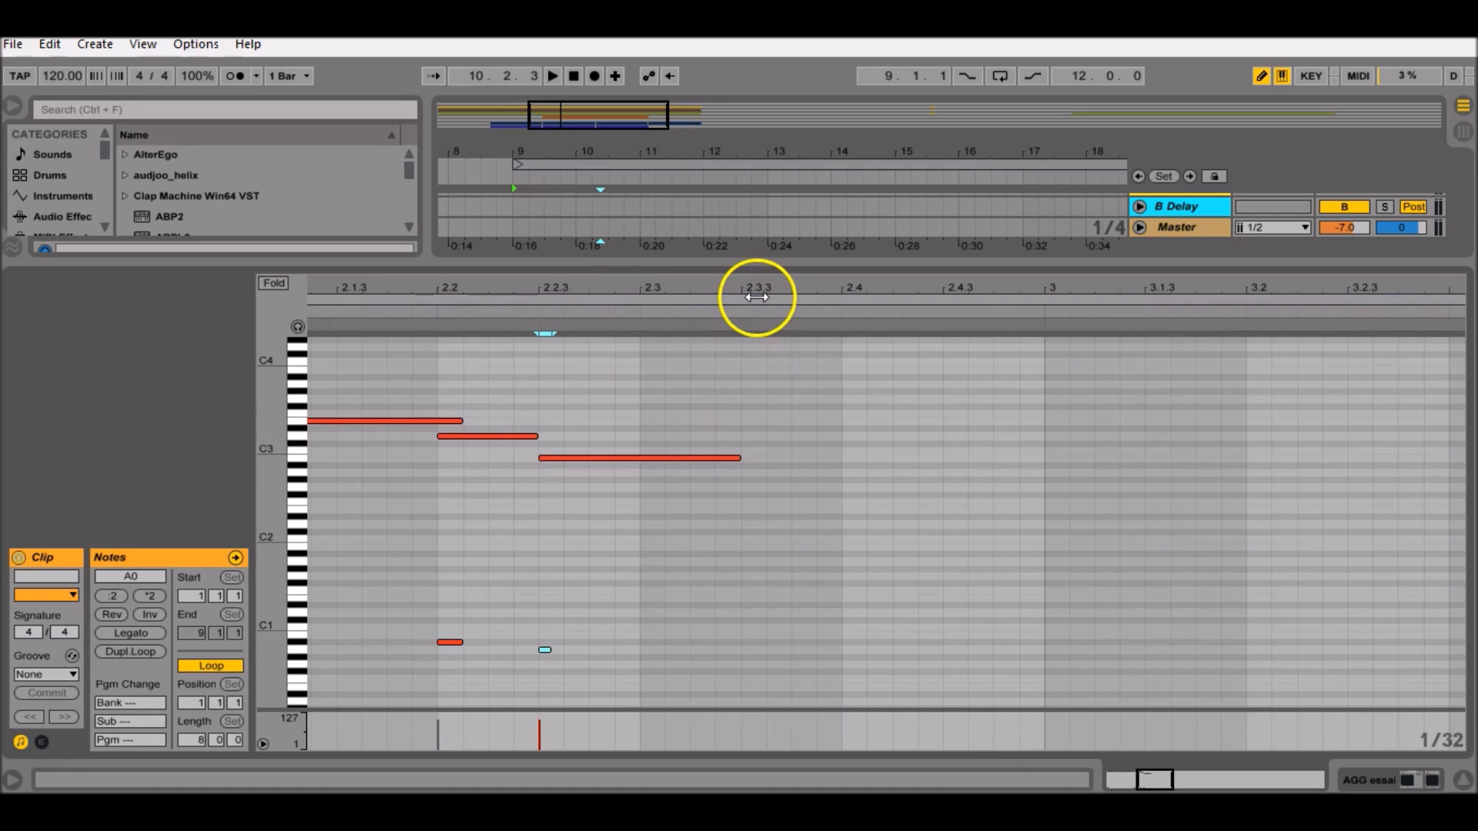
{"action": "left_click", "coordinate": [752, 434]}
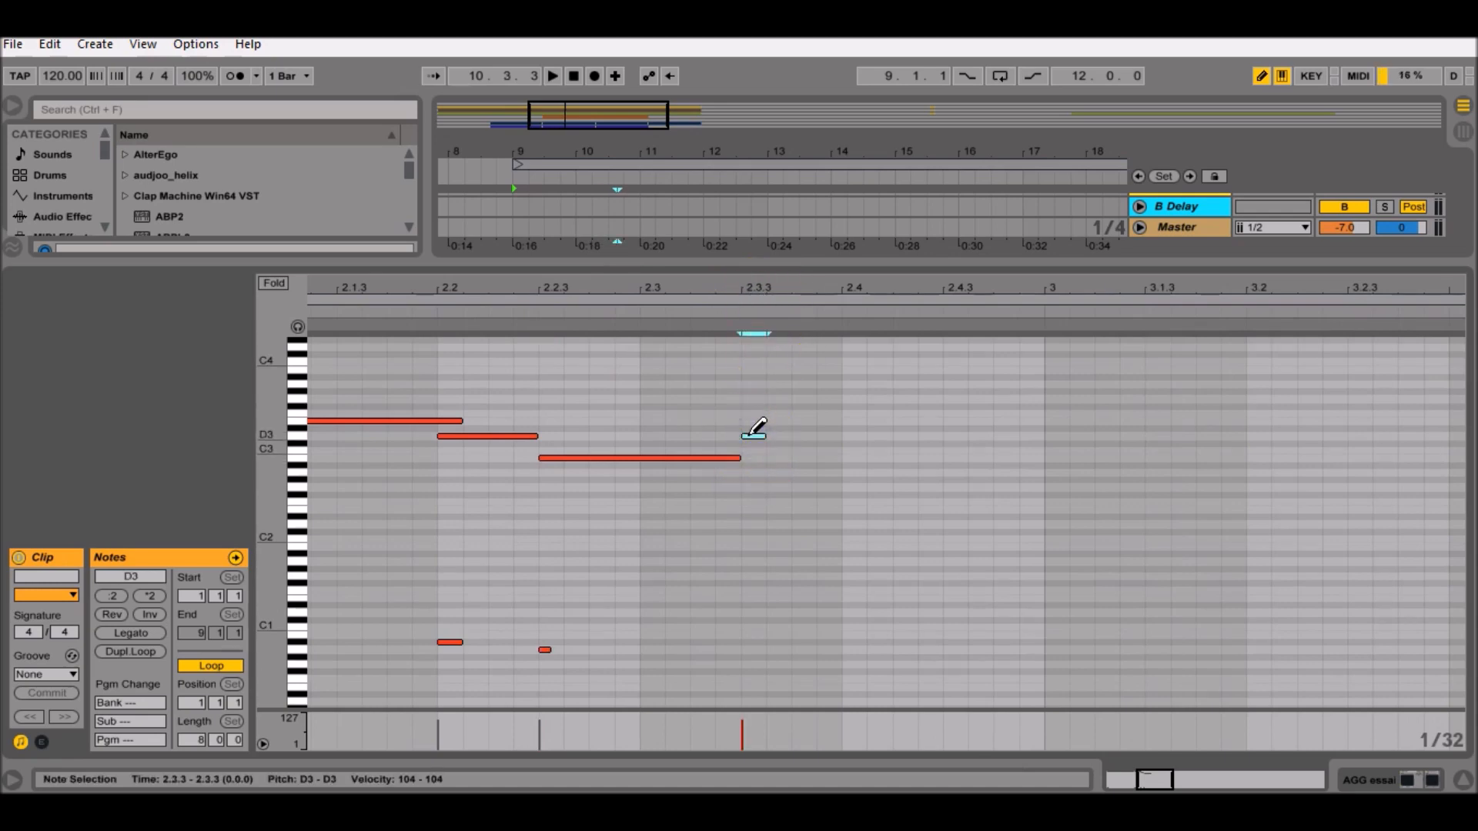
{"action": "left_click", "coordinate": [754, 405]}
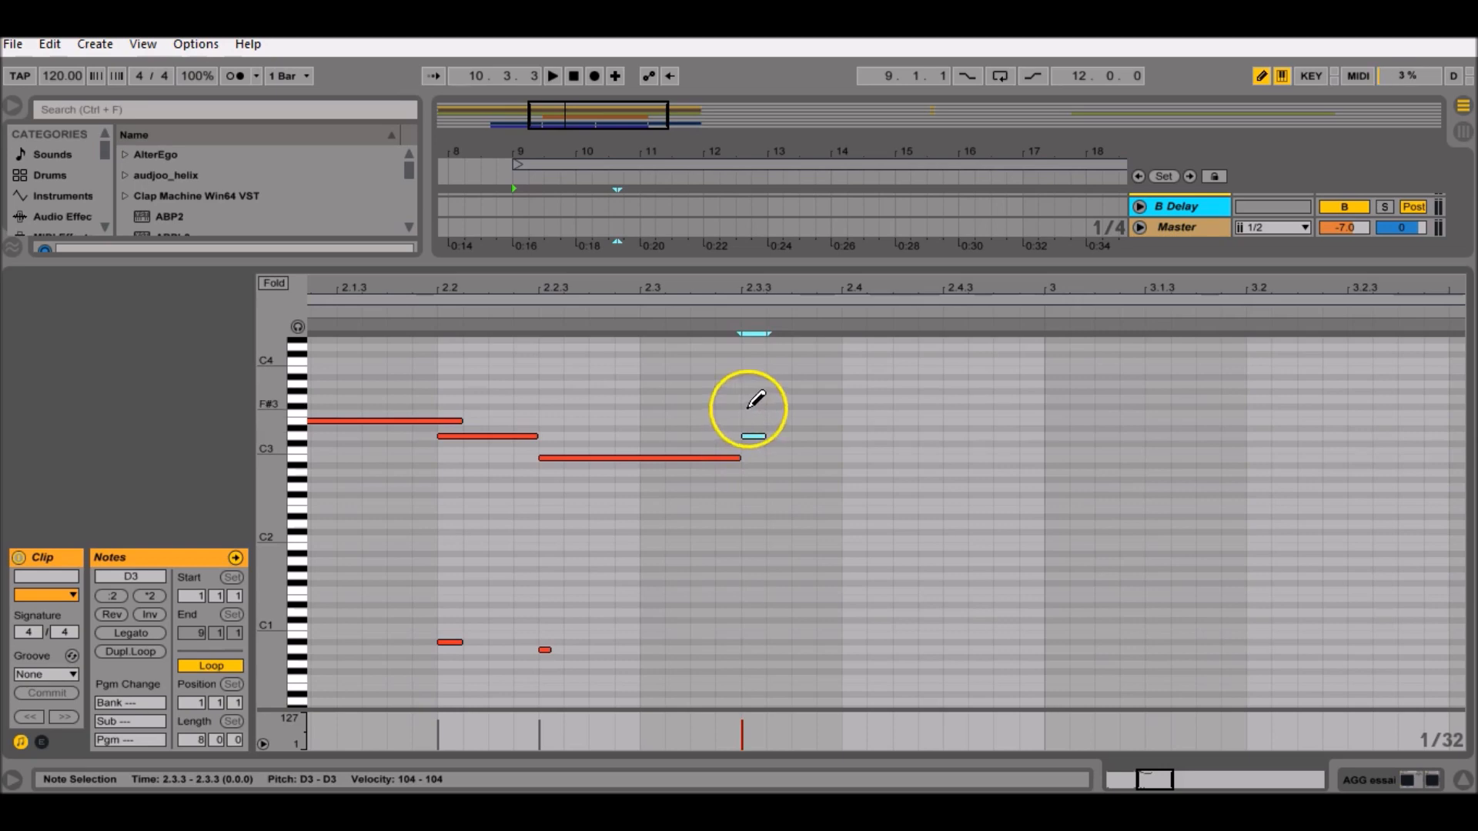
{"action": "left_click", "coordinate": [753, 436], "text": "shift"}
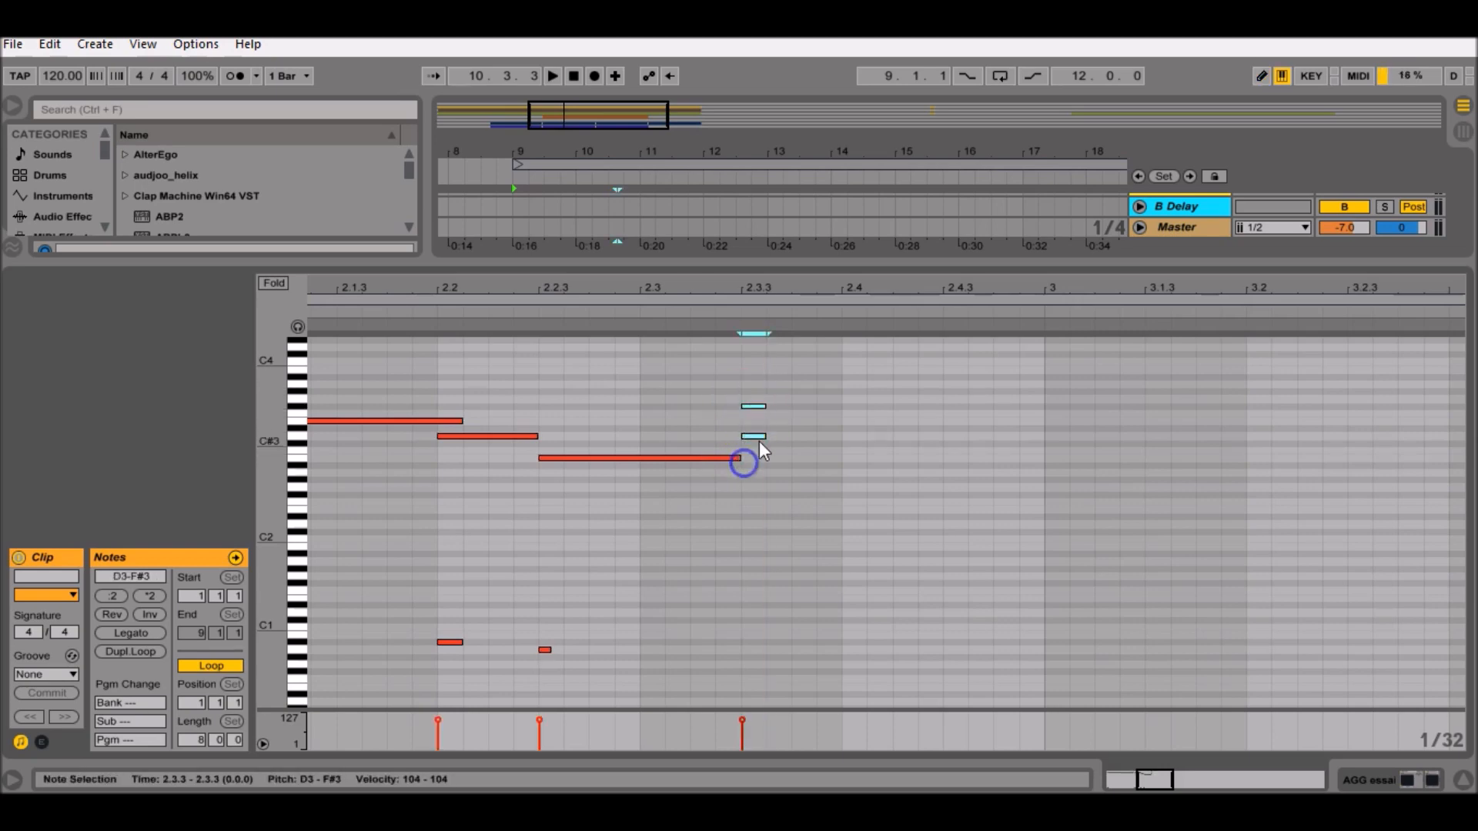
{"action": "left_click_drag", "start_coordinate": [764, 435], "coordinate": [998, 431]}
- Draw a 1/128-long D#0 note at 2.4.2 under the D3 and F#3 notes and leave it selected with draw mode off
{"action": "left_click_drag", "start_coordinate": [1005, 287], "coordinate": [1003, 285]}
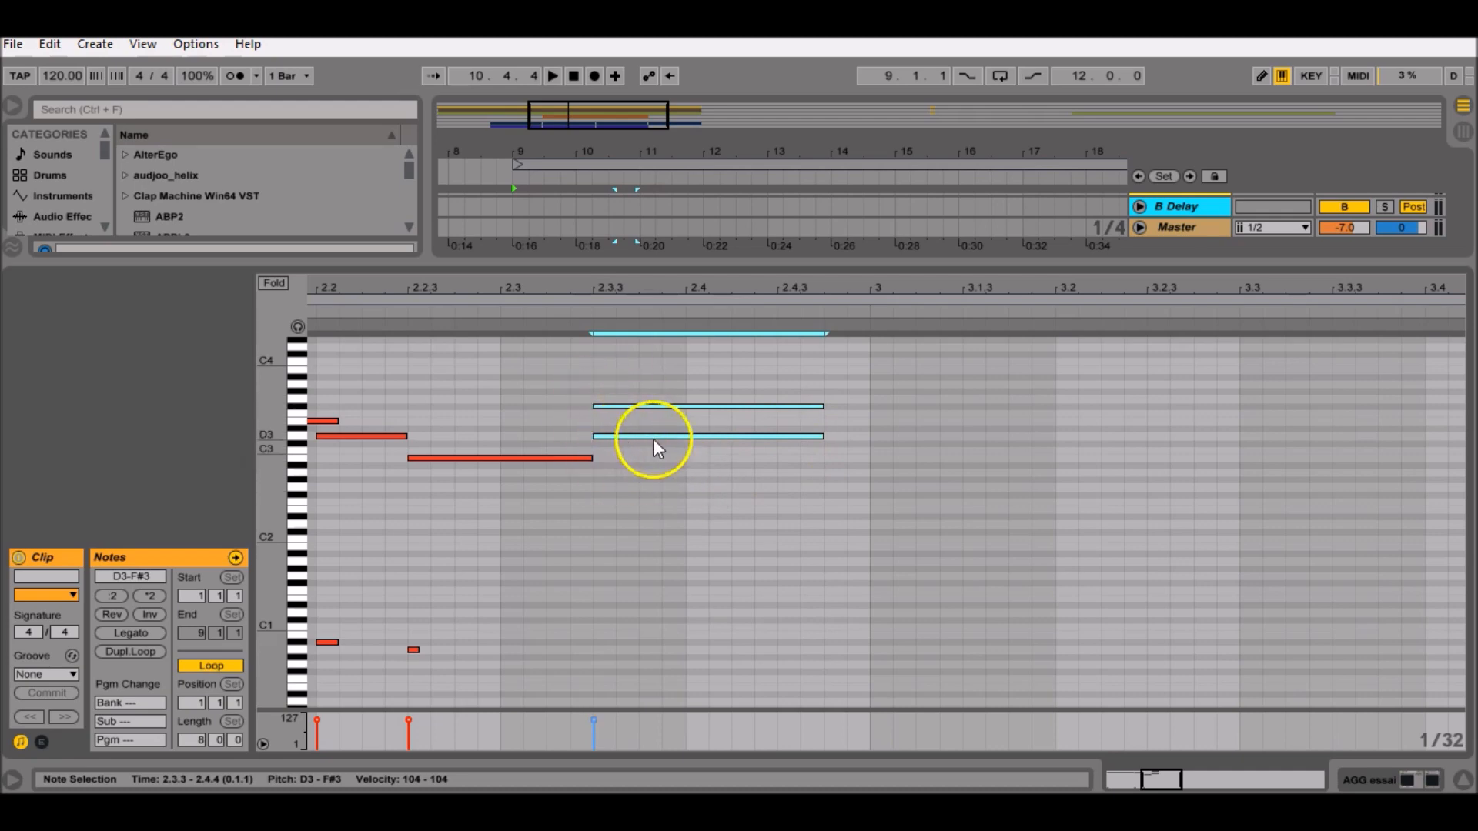
{"action": "left_click_drag", "start_coordinate": [741, 287], "coordinate": [743, 290]}
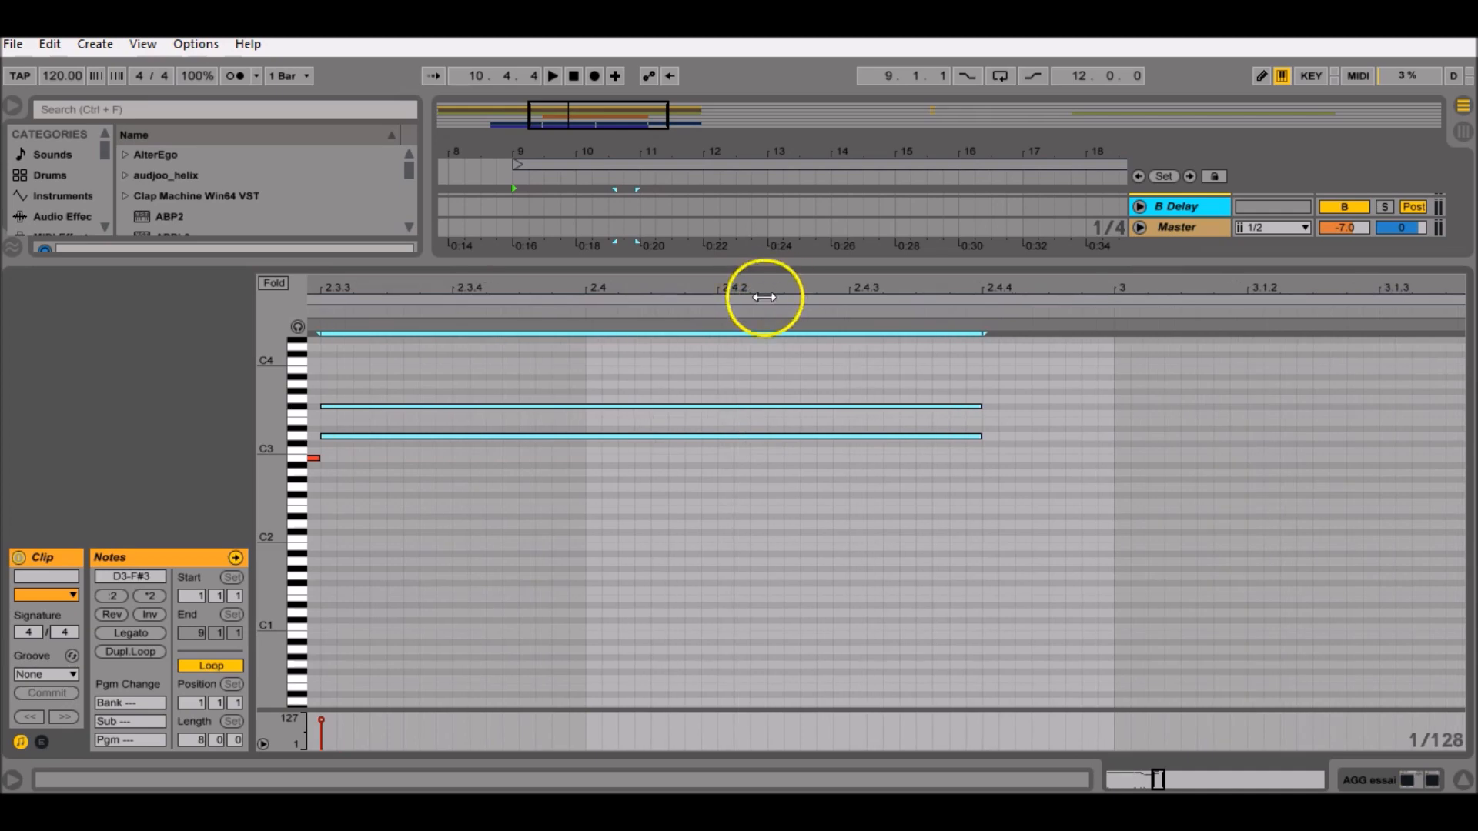
{"action": "left_click_drag", "start_coordinate": [706, 289], "coordinate": [829, 289]}
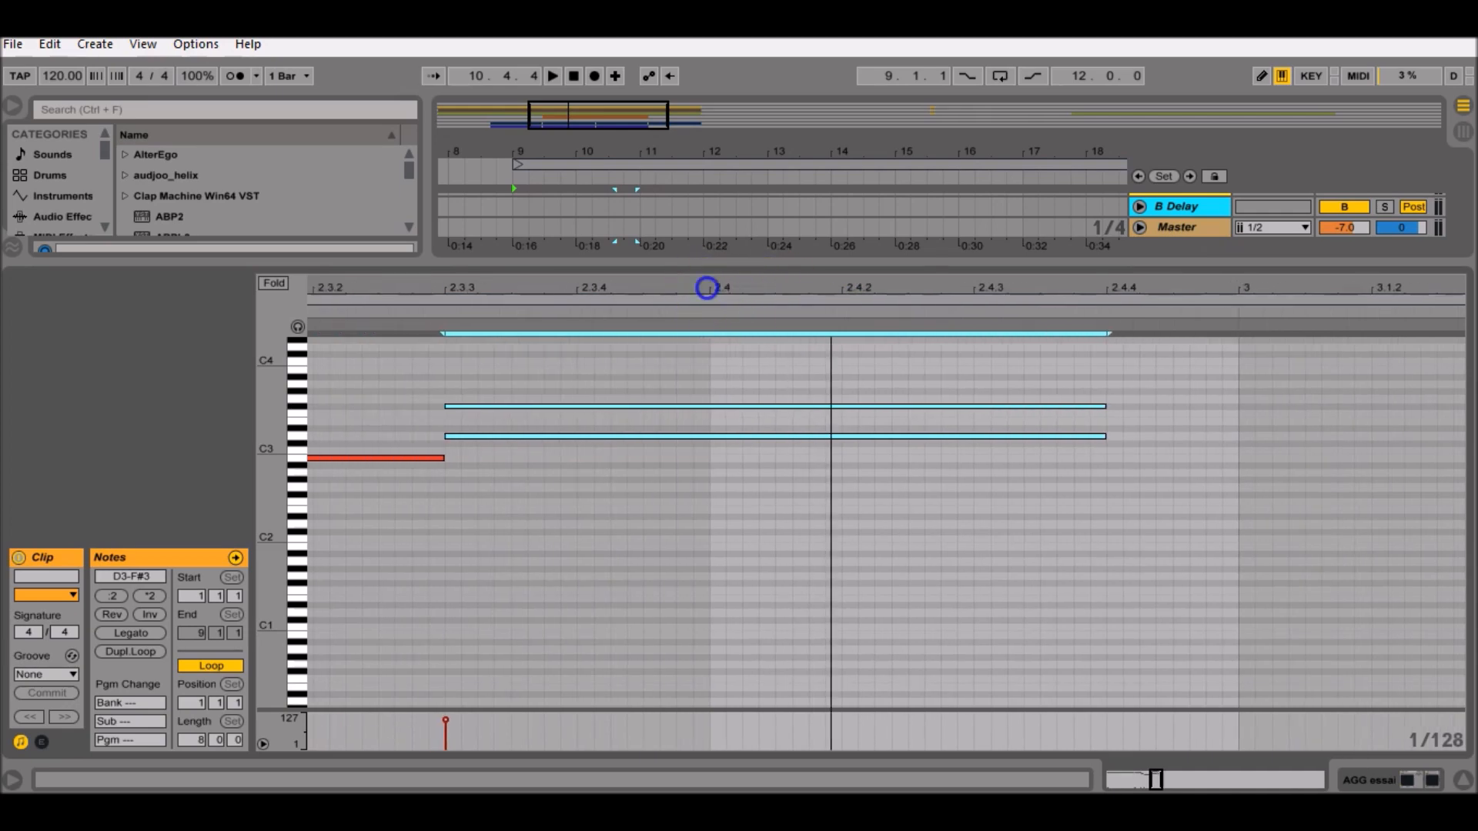
{"action": "scroll", "coordinate": [847, 496], "scroll_direction": "down", "scroll_amount": 1}
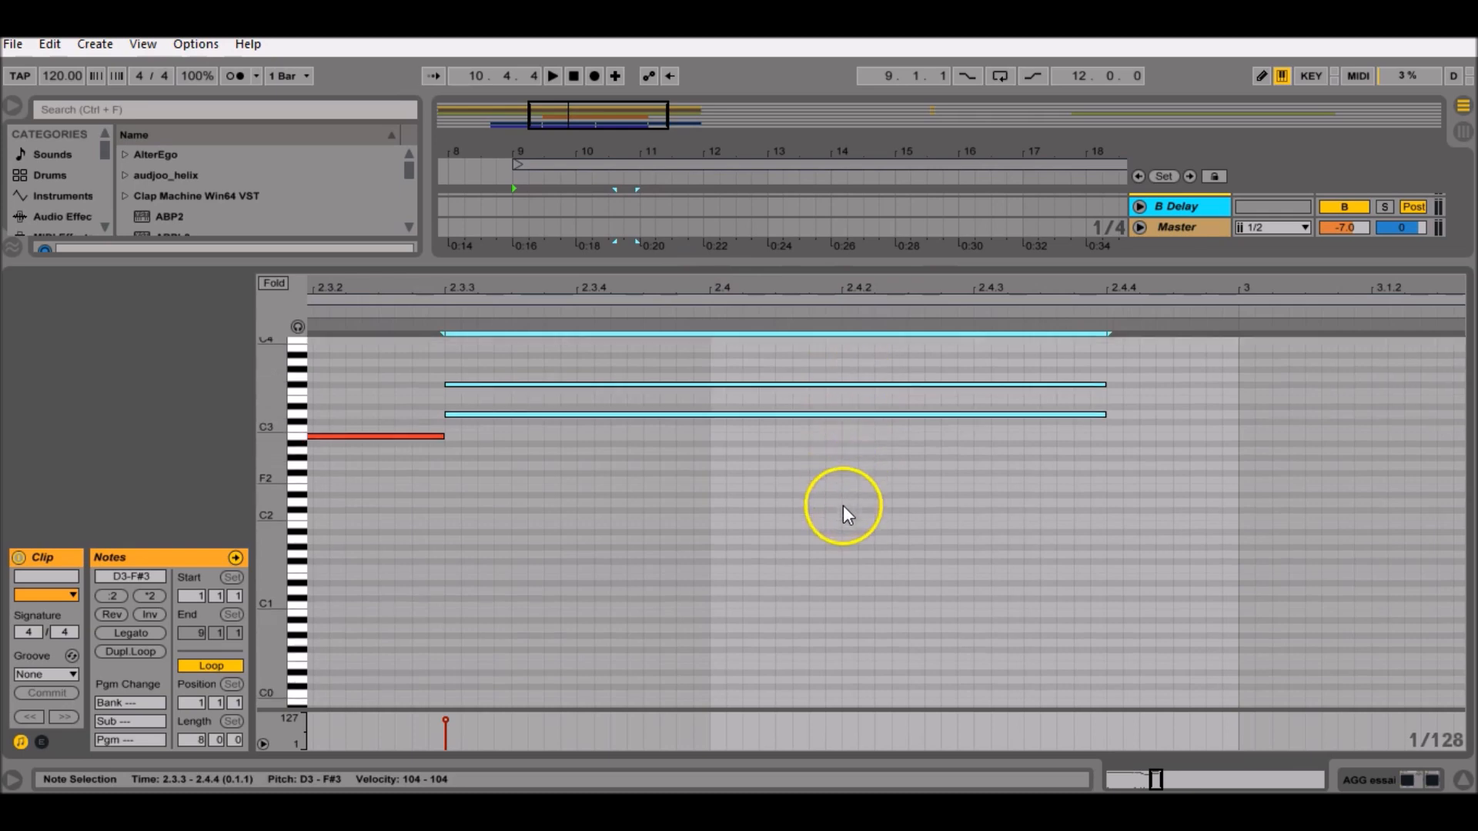
{"action": "scroll", "coordinate": [855, 400], "scroll_direction": "down", "scroll_amount": 3}
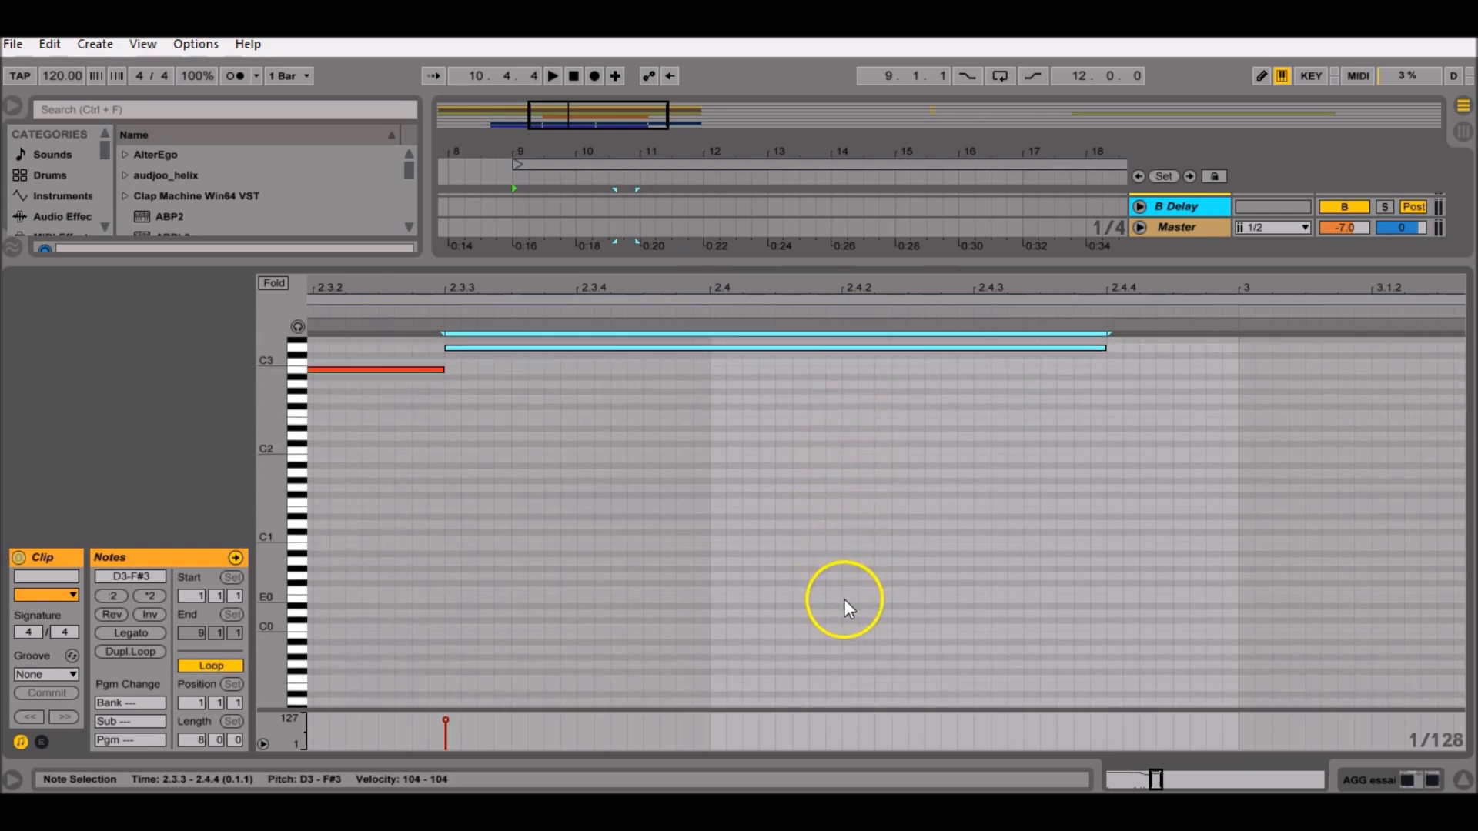
{"action": "key", "text": "b"}
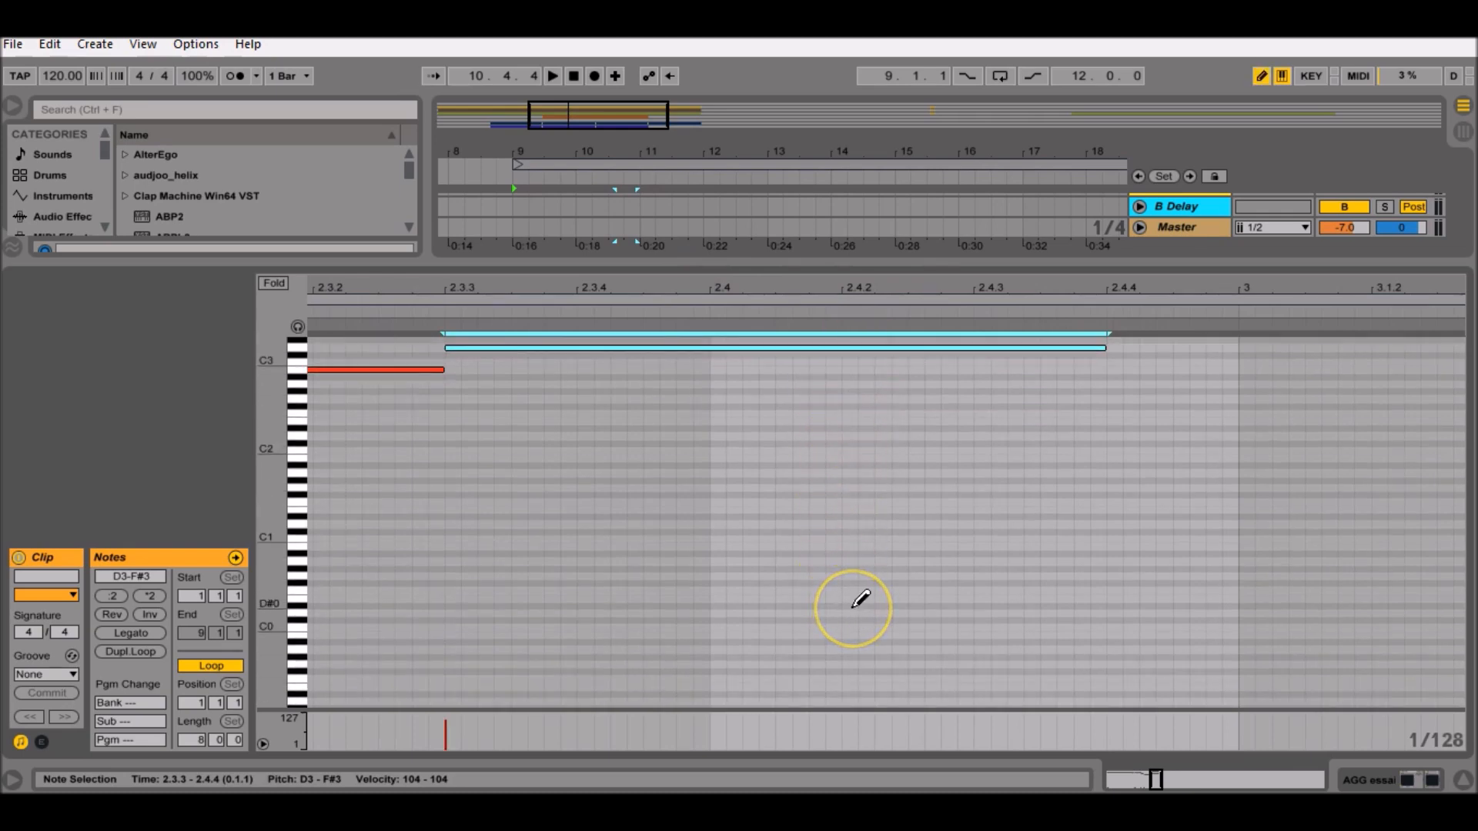
{"action": "left_click", "coordinate": [850, 606]}
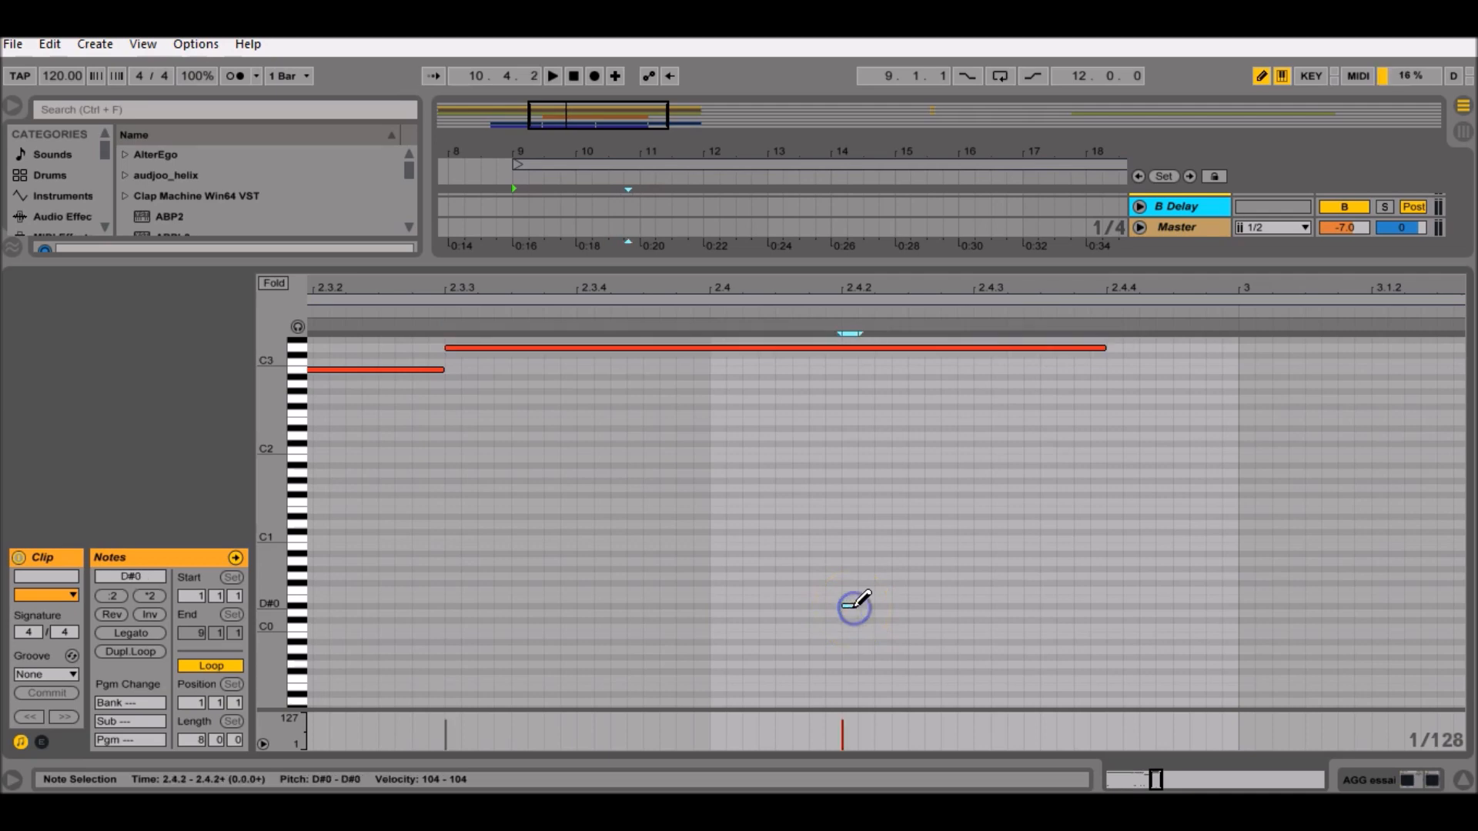
{"action": "scroll", "coordinate": [675, 458], "scroll_direction": "up", "scroll_amount": 2}
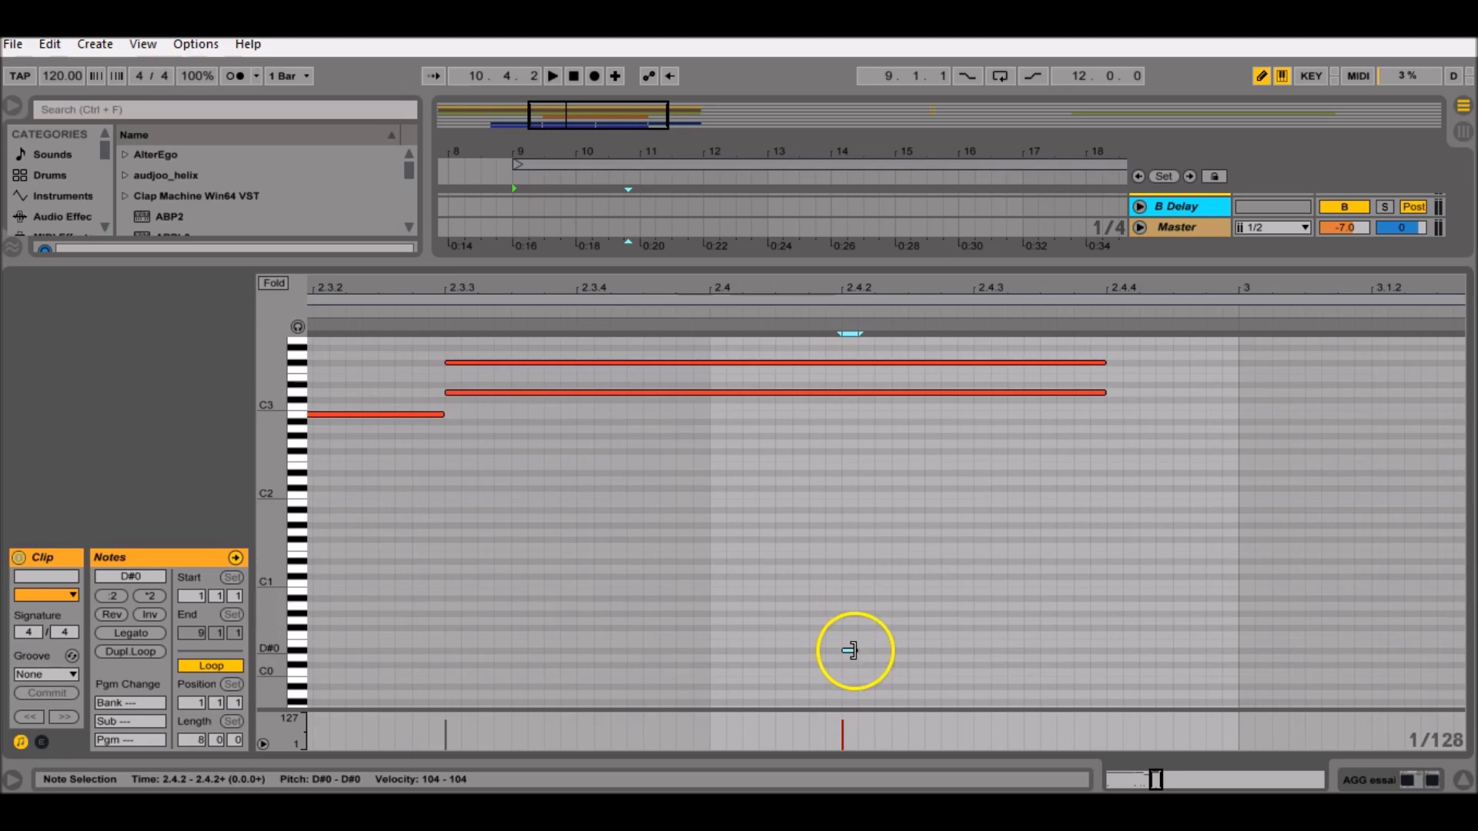
{"action": "key", "text": "b"}
{"action": "left_click_drag", "start_coordinate": [463, 350], "coordinate": [482, 408]}
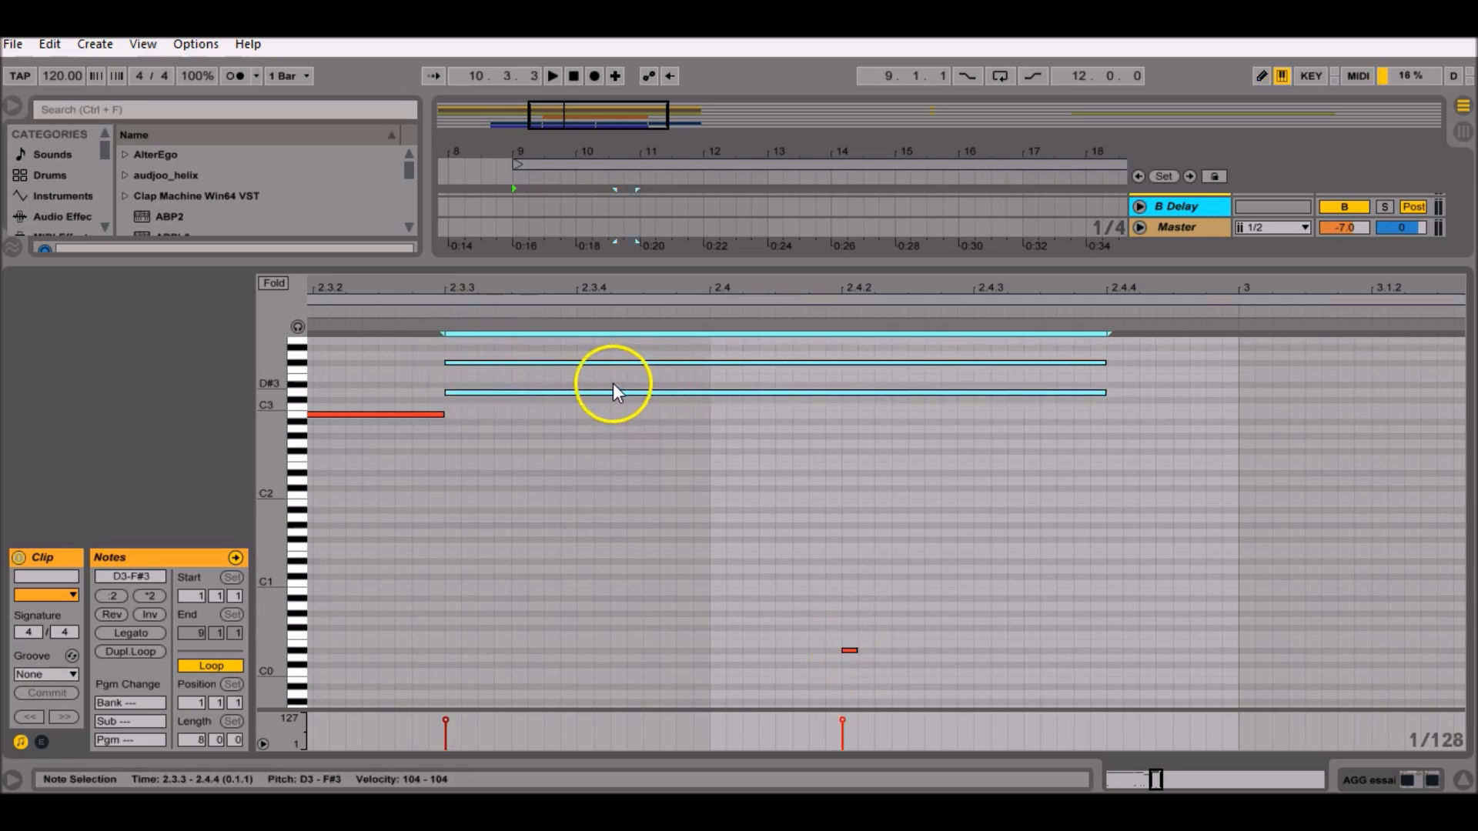
{"action": "left_click", "coordinate": [853, 650]}
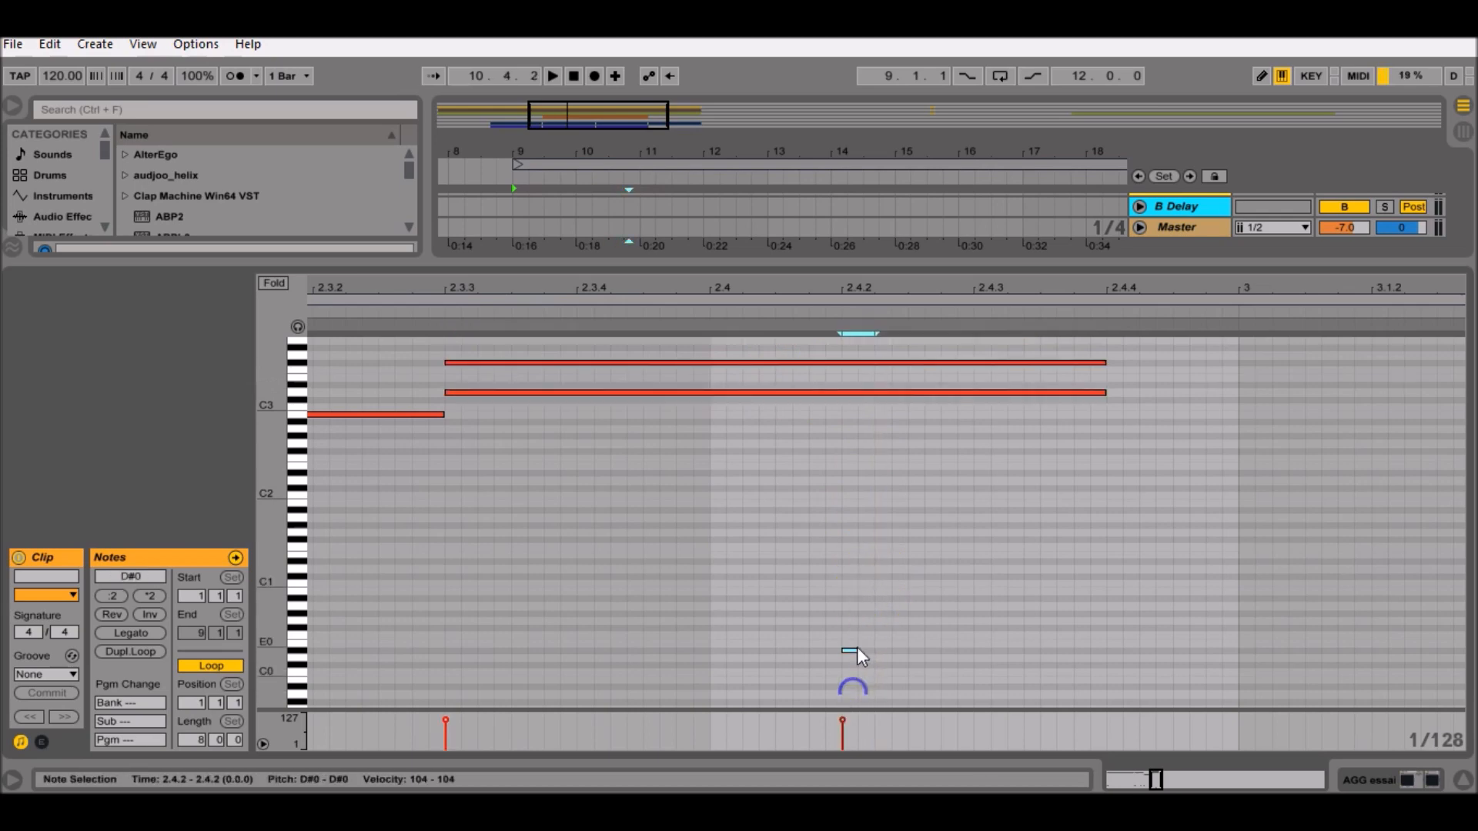
{"action": "left_click", "coordinate": [852, 654]}
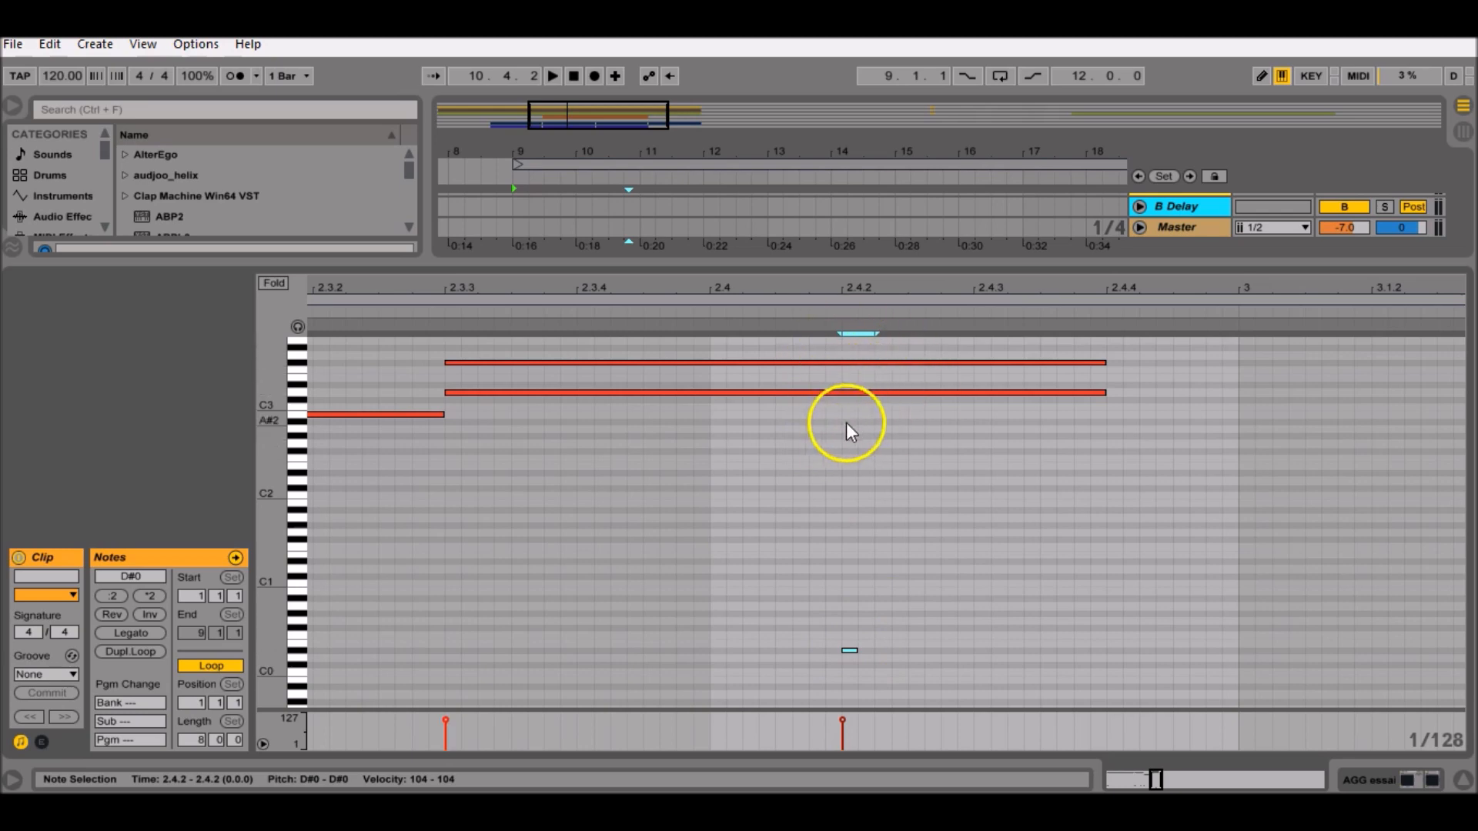
- Draw an A2 note from 3.1.1 to 3.4.2 with a 1/32-long A0 note at 3.1.1
{"action": "left_click_drag", "start_coordinate": [1157, 780], "coordinate": [1157, 761]}
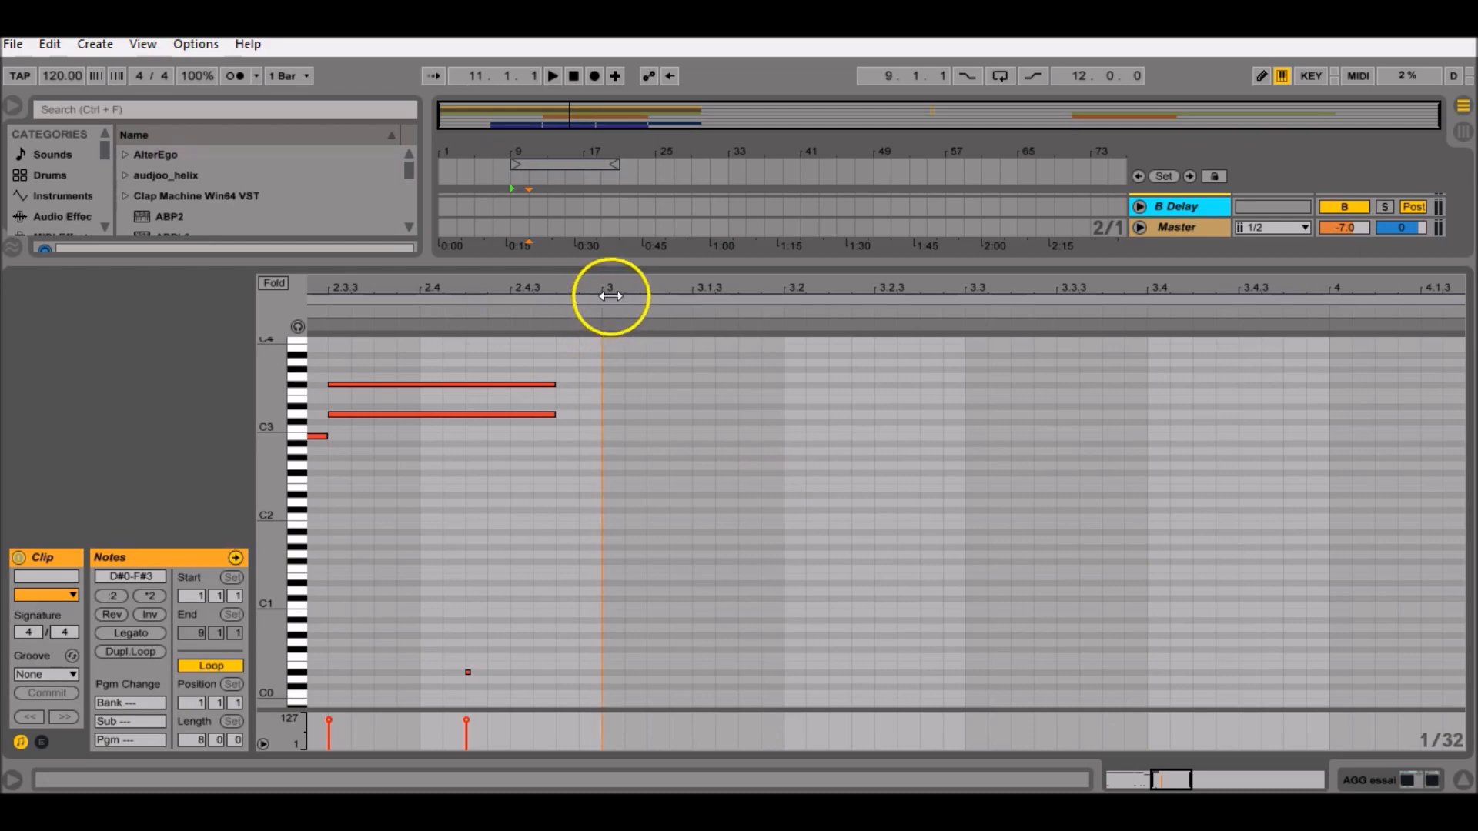
{"action": "key", "text": "b"}
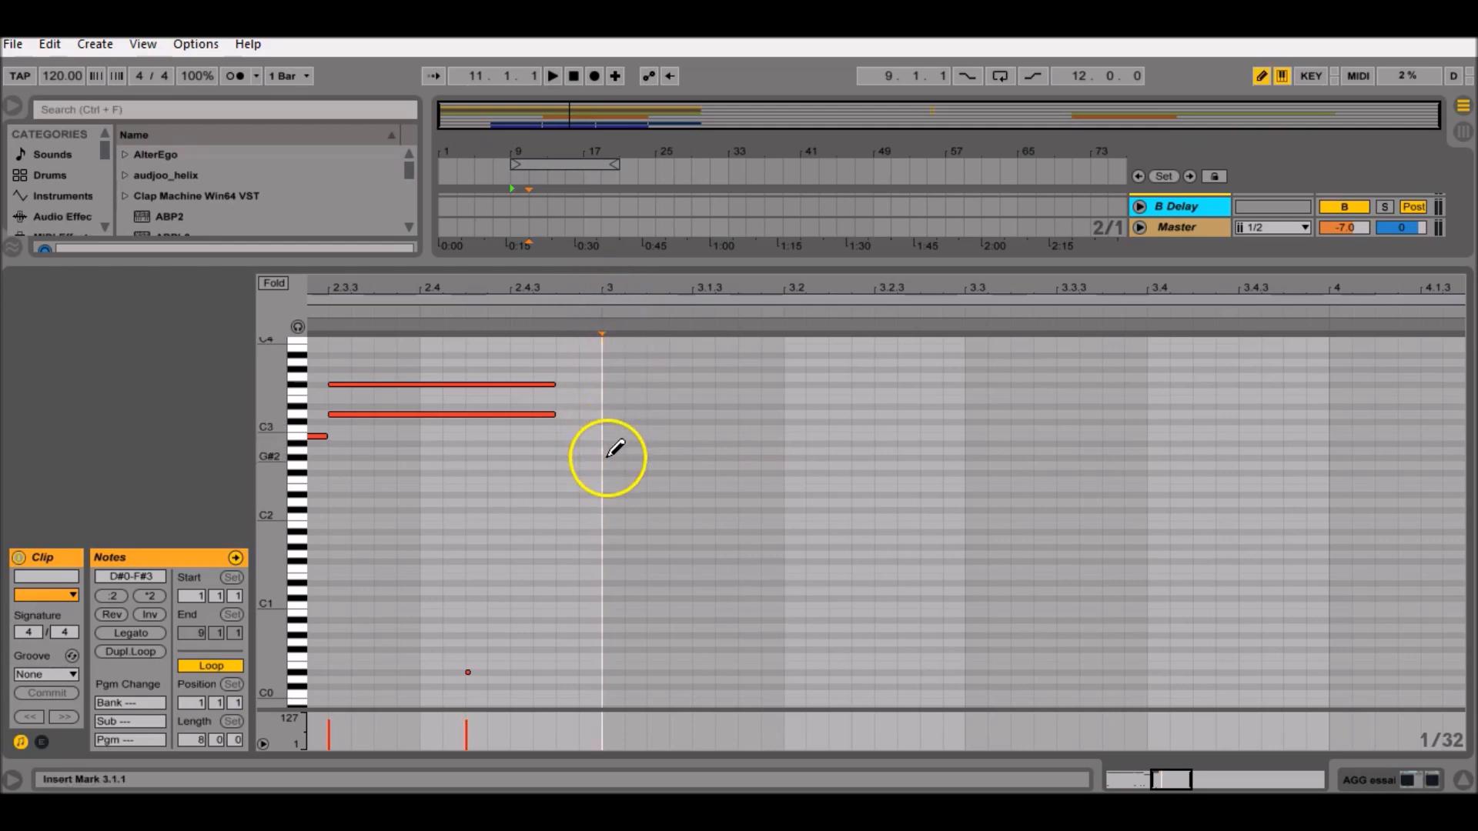
{"action": "left_click", "coordinate": [614, 450]}
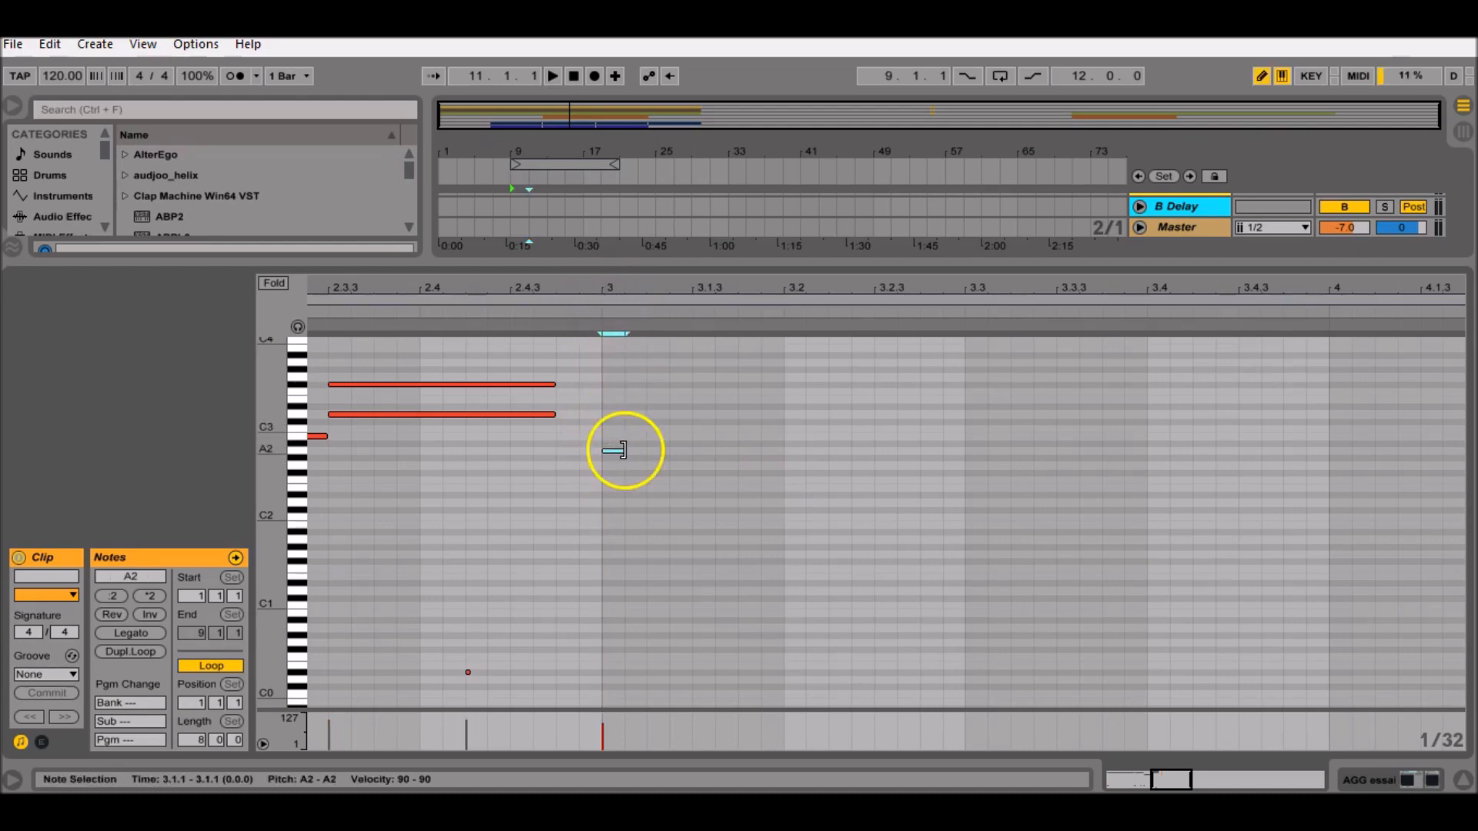
{"action": "left_click_drag", "start_coordinate": [624, 450], "coordinate": [1194, 450]}
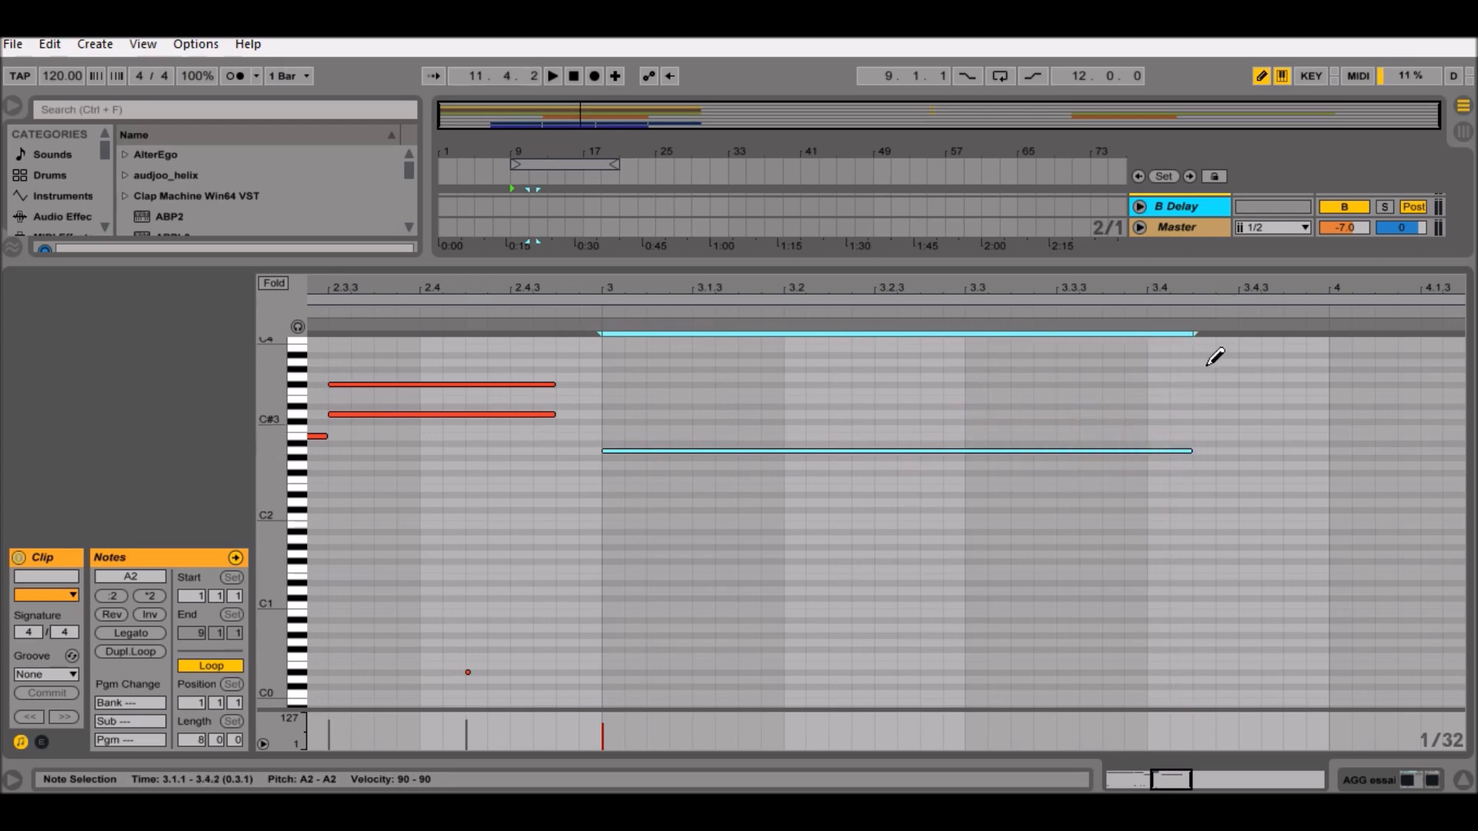
{"action": "left_click_drag", "start_coordinate": [1201, 294], "coordinate": [1208, 279]}
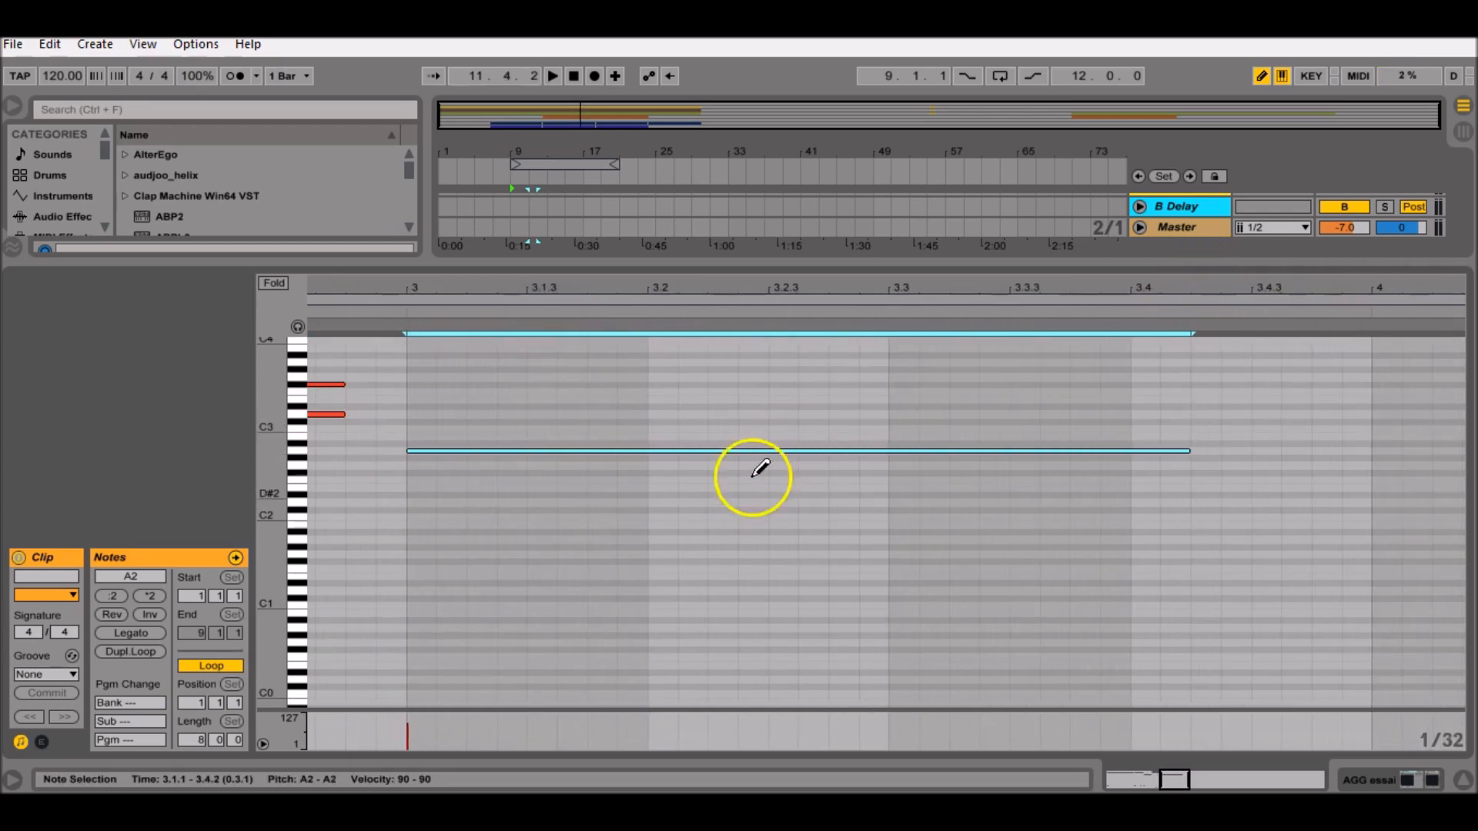
{"action": "left_click", "coordinate": [416, 628]}
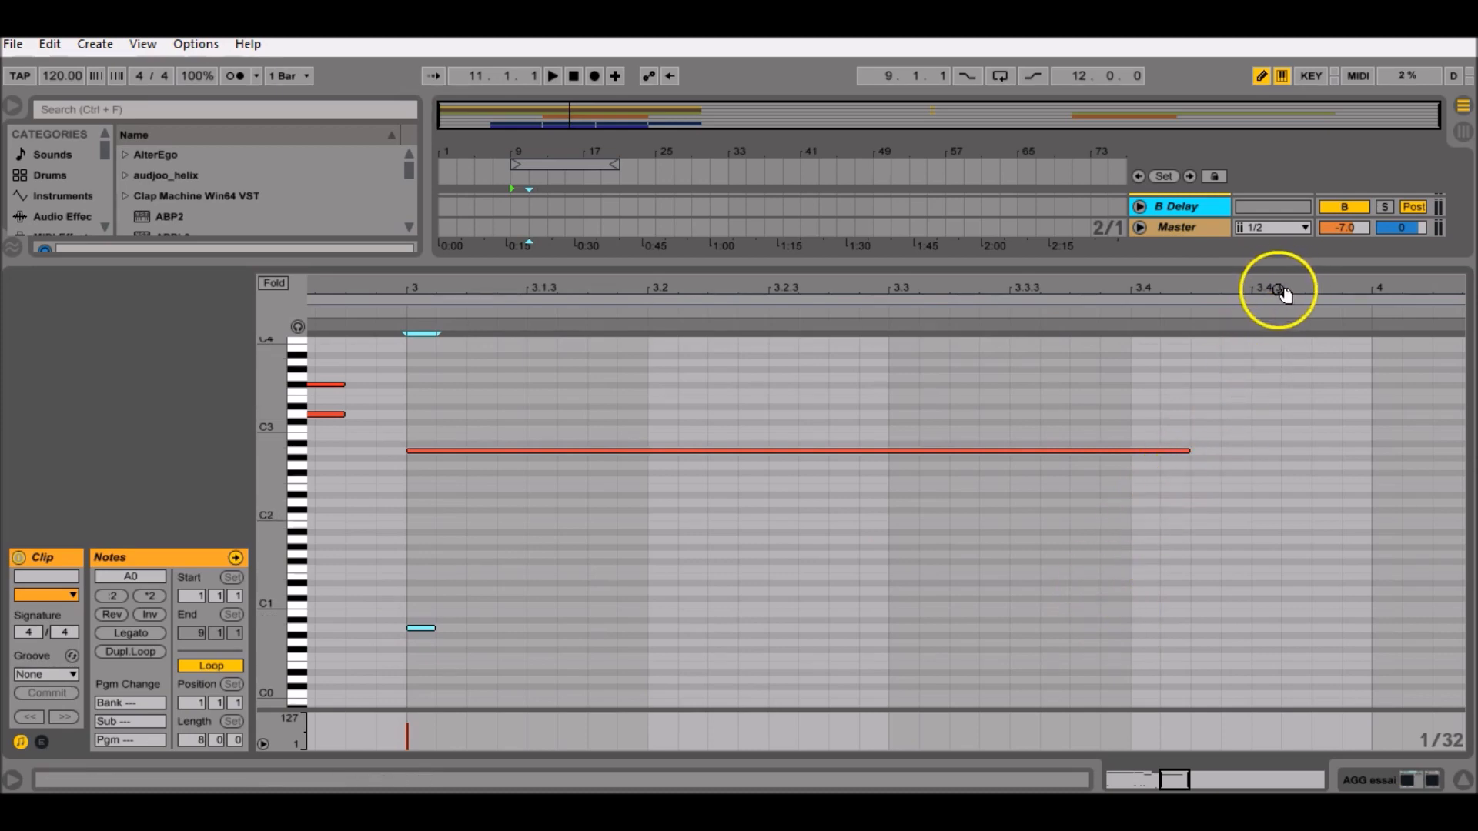
- Draw an A2 note from 3.4.3 to 4.1.1 with a 1/32-long A0 note at 3.4.3
{"action": "left_click", "coordinate": [1267, 450]}
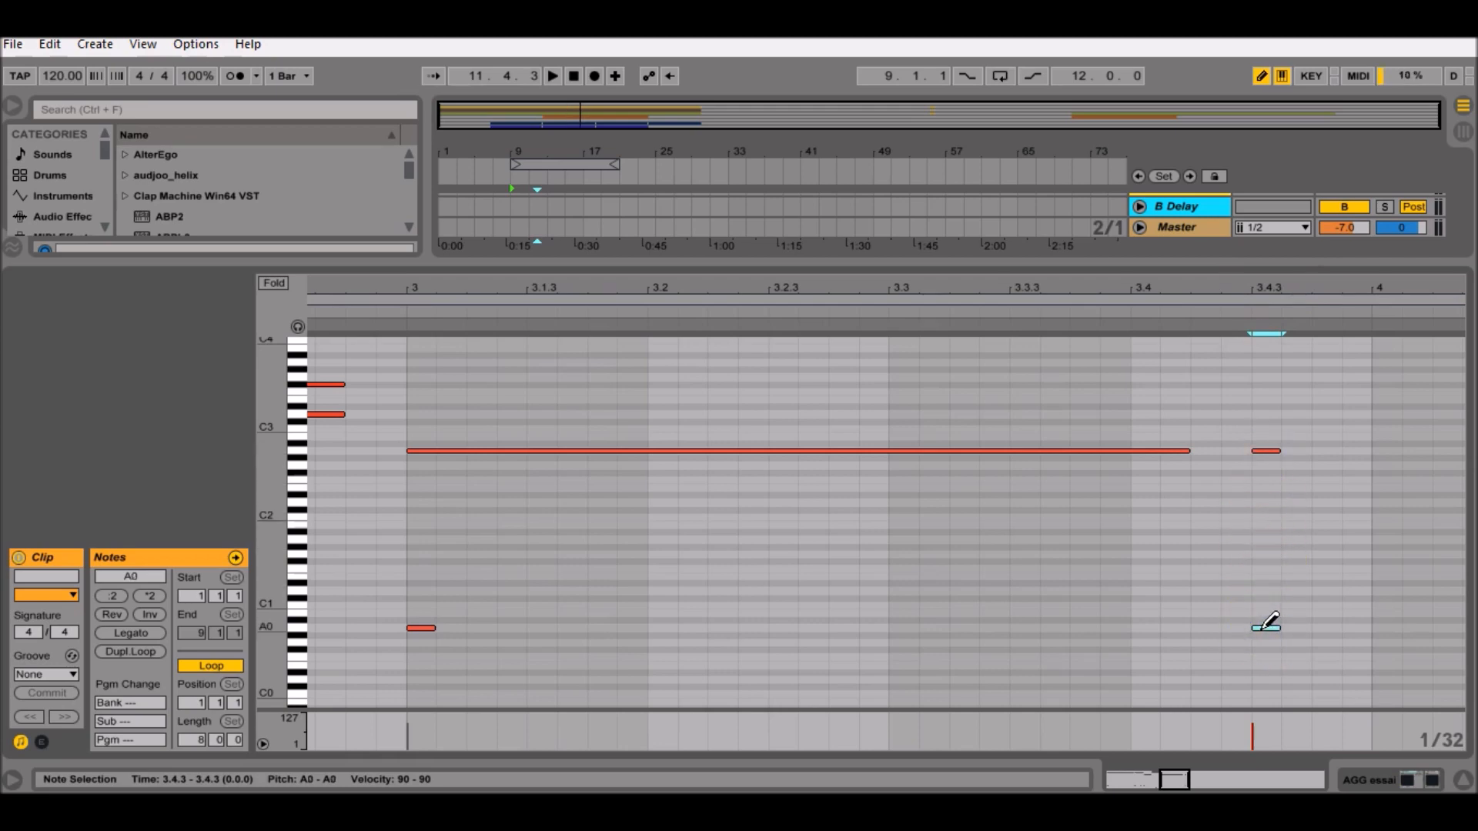
{"action": "left_click_drag", "start_coordinate": [1178, 780], "coordinate": [1186, 779]}
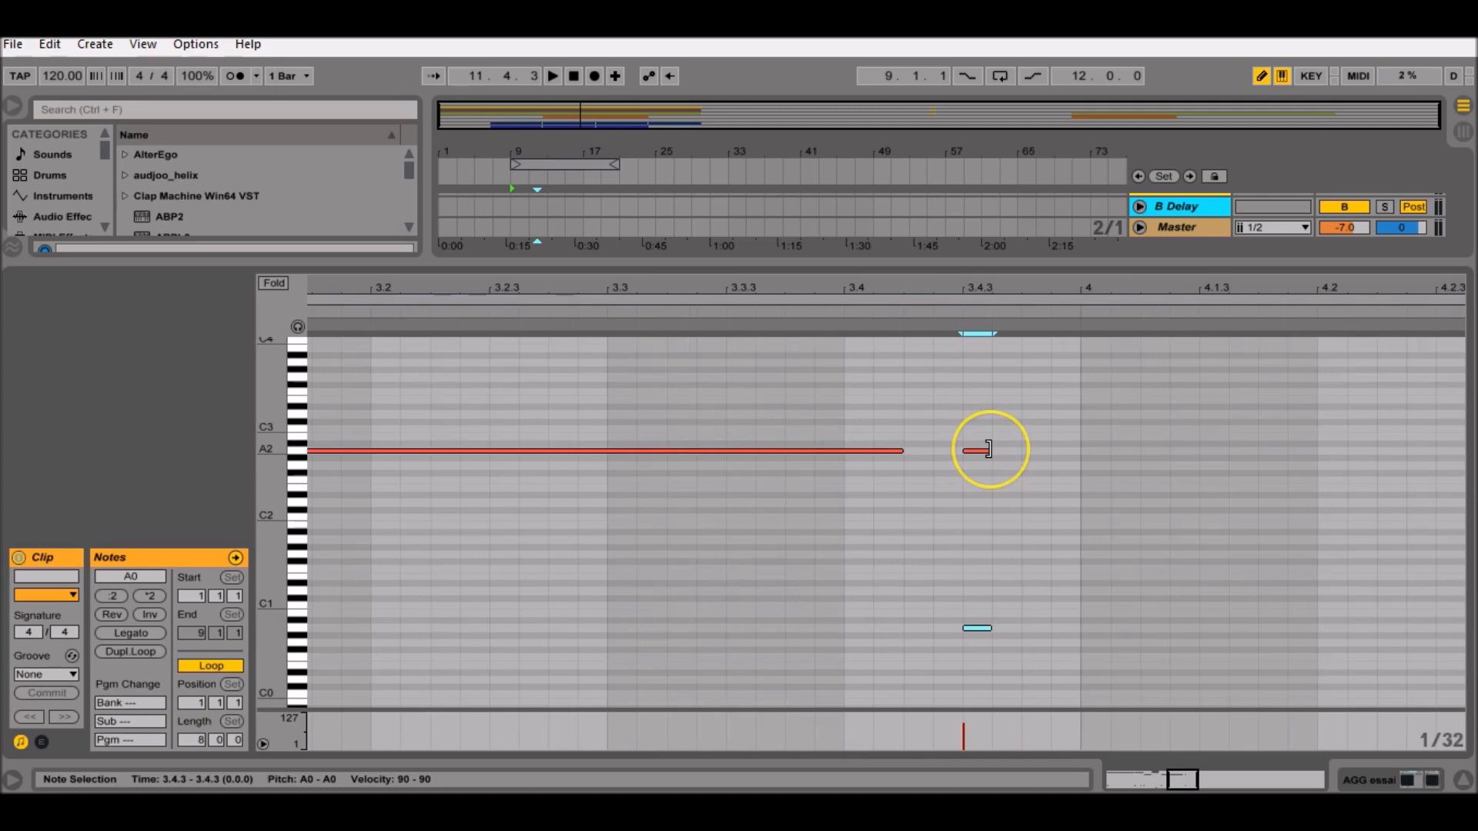
{"action": "left_click_drag", "start_coordinate": [989, 449], "coordinate": [1080, 446]}
- Draw a B2 note at 4.1.1 and lengthen it to end at 4.1.3
{"action": "left_click_drag", "start_coordinate": [1132, 291], "coordinate": [659, 290]}
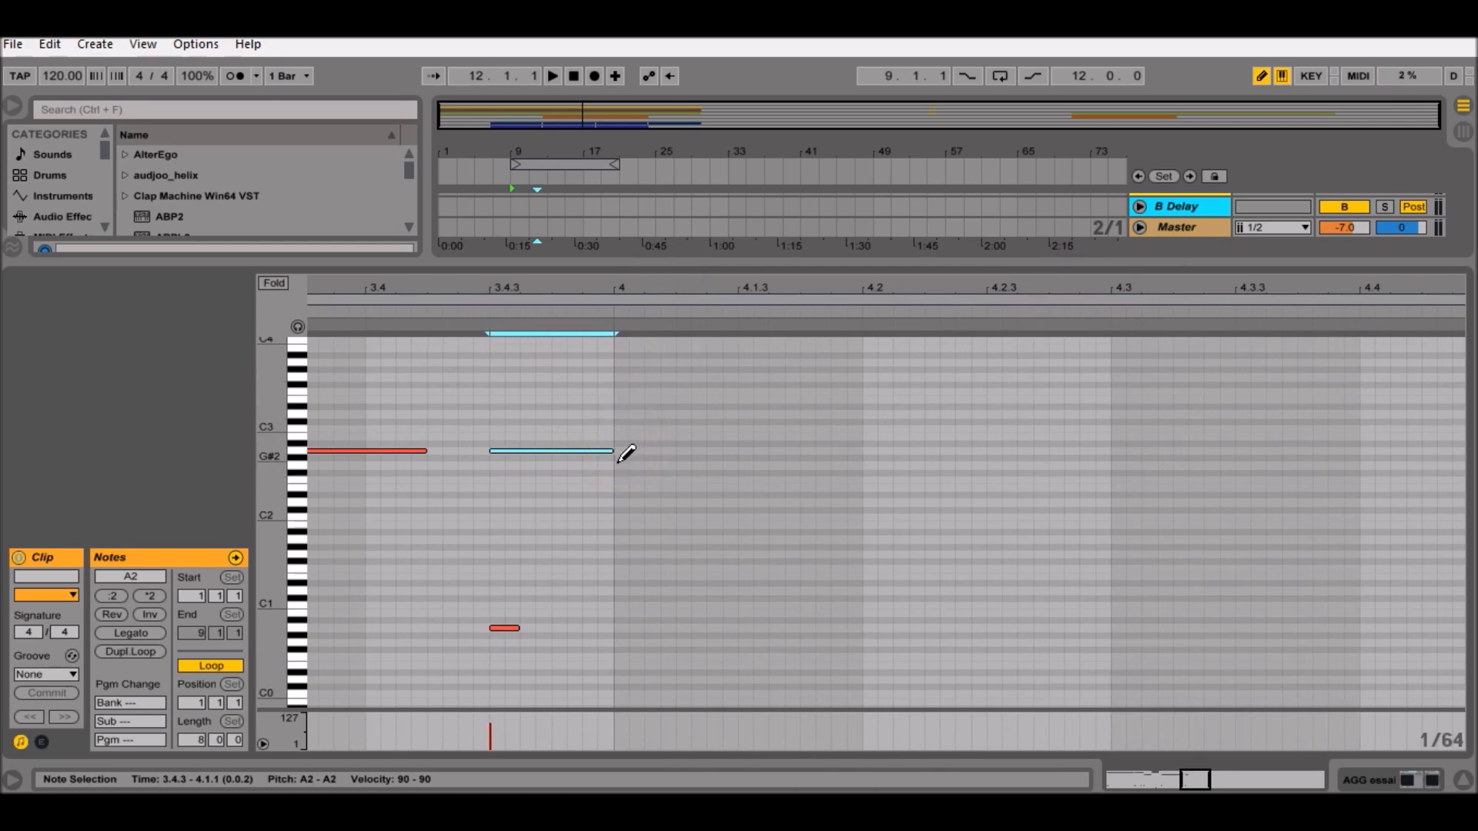
{"action": "left_click", "coordinate": [620, 435]}
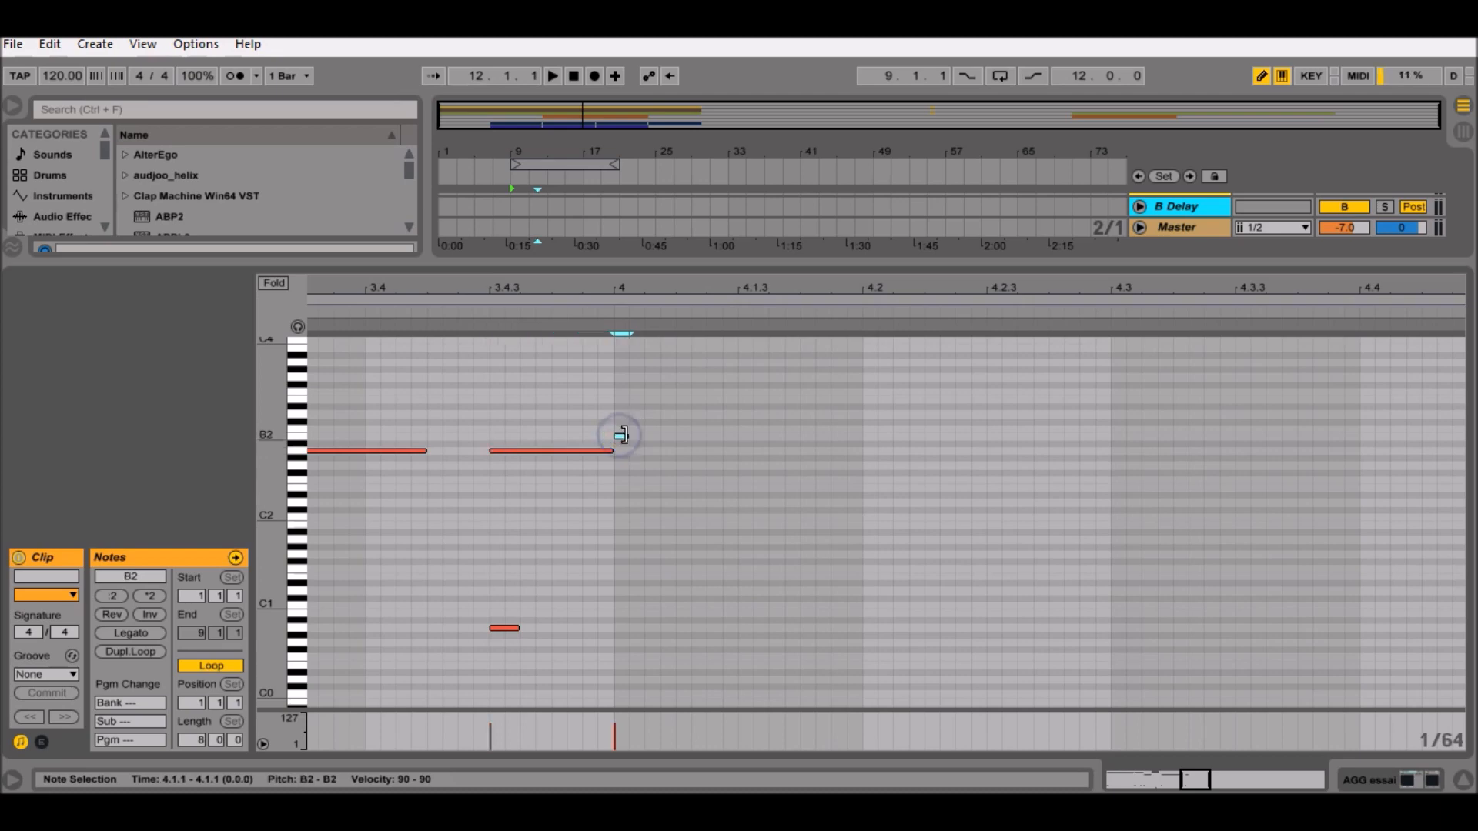
{"action": "left_click_drag", "start_coordinate": [622, 435], "coordinate": [670, 431]}
{"action": "left_click_drag", "start_coordinate": [654, 297], "coordinate": [647, 284]}
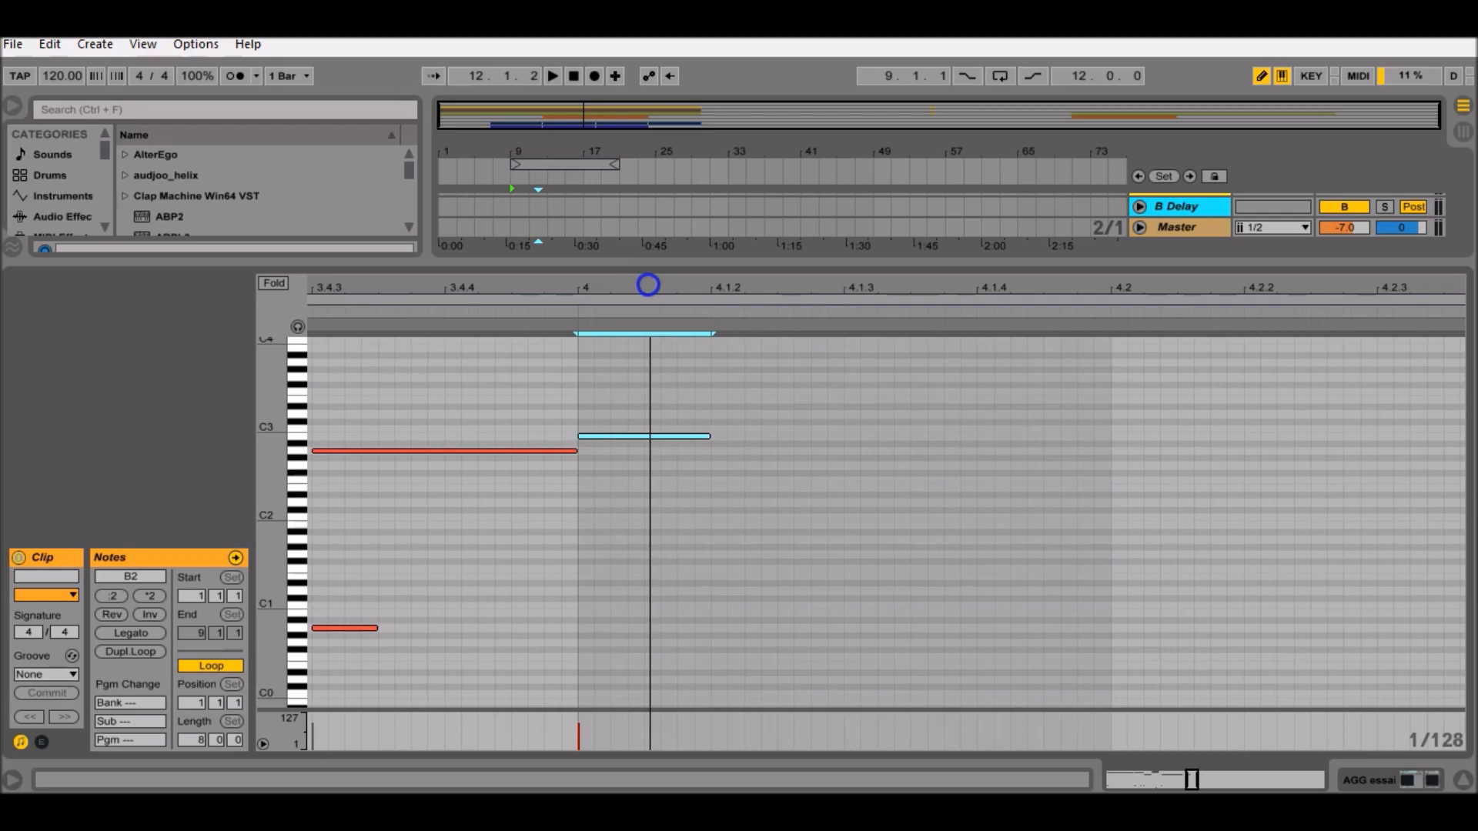
{"action": "left_click_drag", "start_coordinate": [708, 433], "coordinate": [845, 429]}
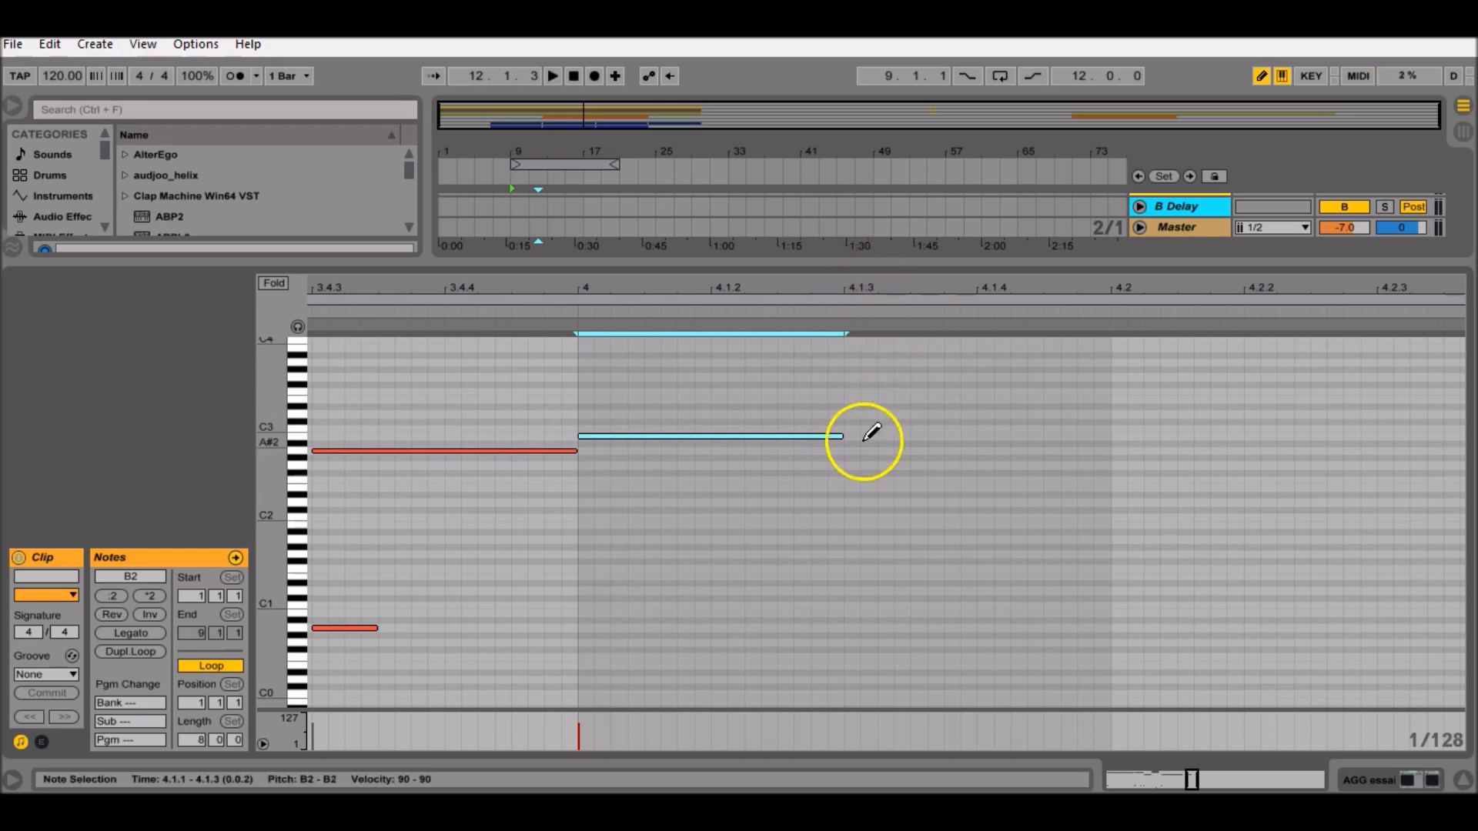
- Draw D3 and F#3 notes together at 4.1.3 and lengthen both to end at 4.2.1
{"action": "scroll", "coordinate": [863, 415], "scroll_direction": "up", "scroll_amount": 1}
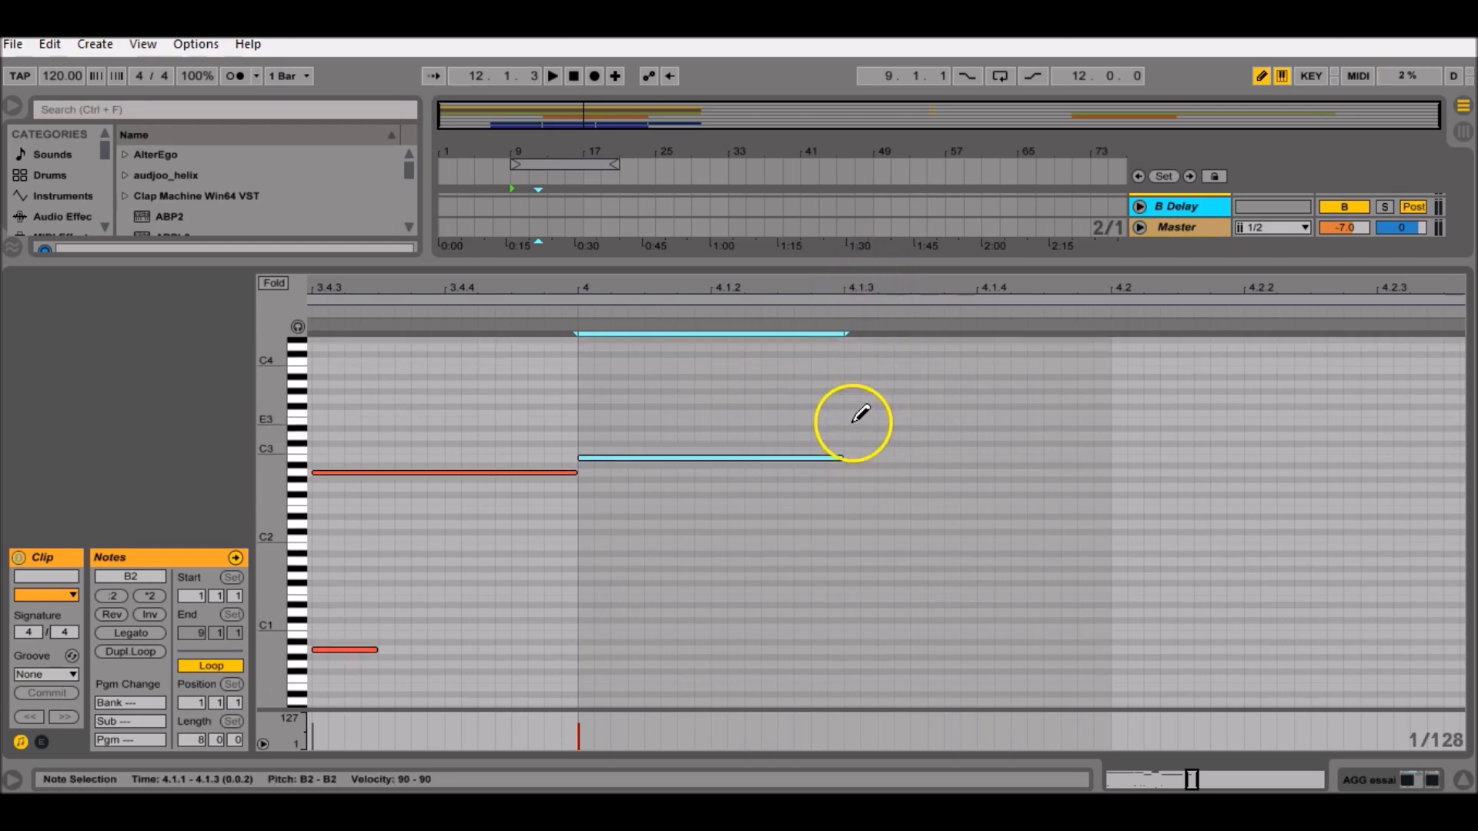
{"action": "left_click", "coordinate": [854, 435]}
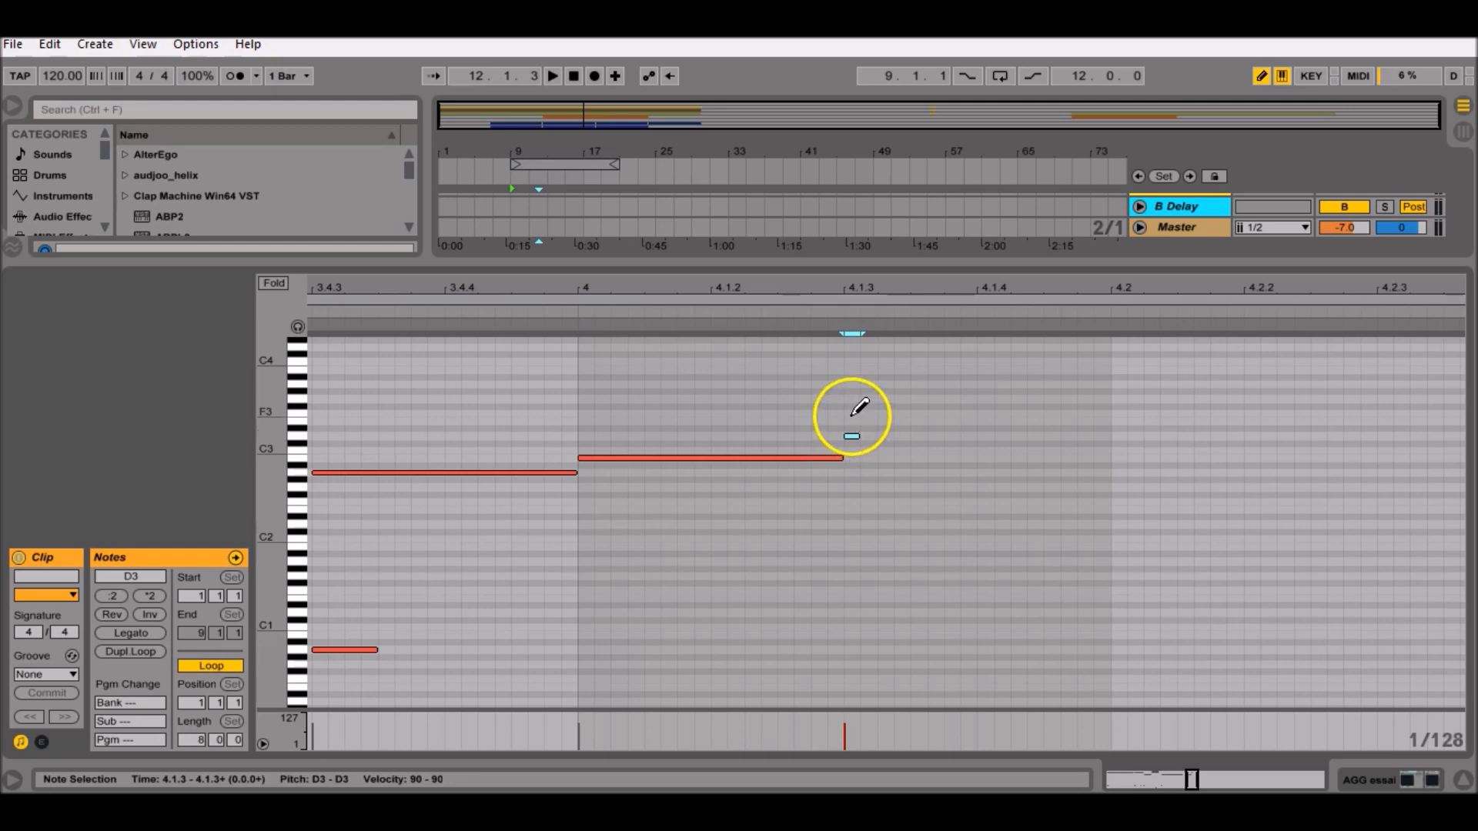
{"action": "left_click", "coordinate": [851, 405]}
{"action": "key", "text": "b"}
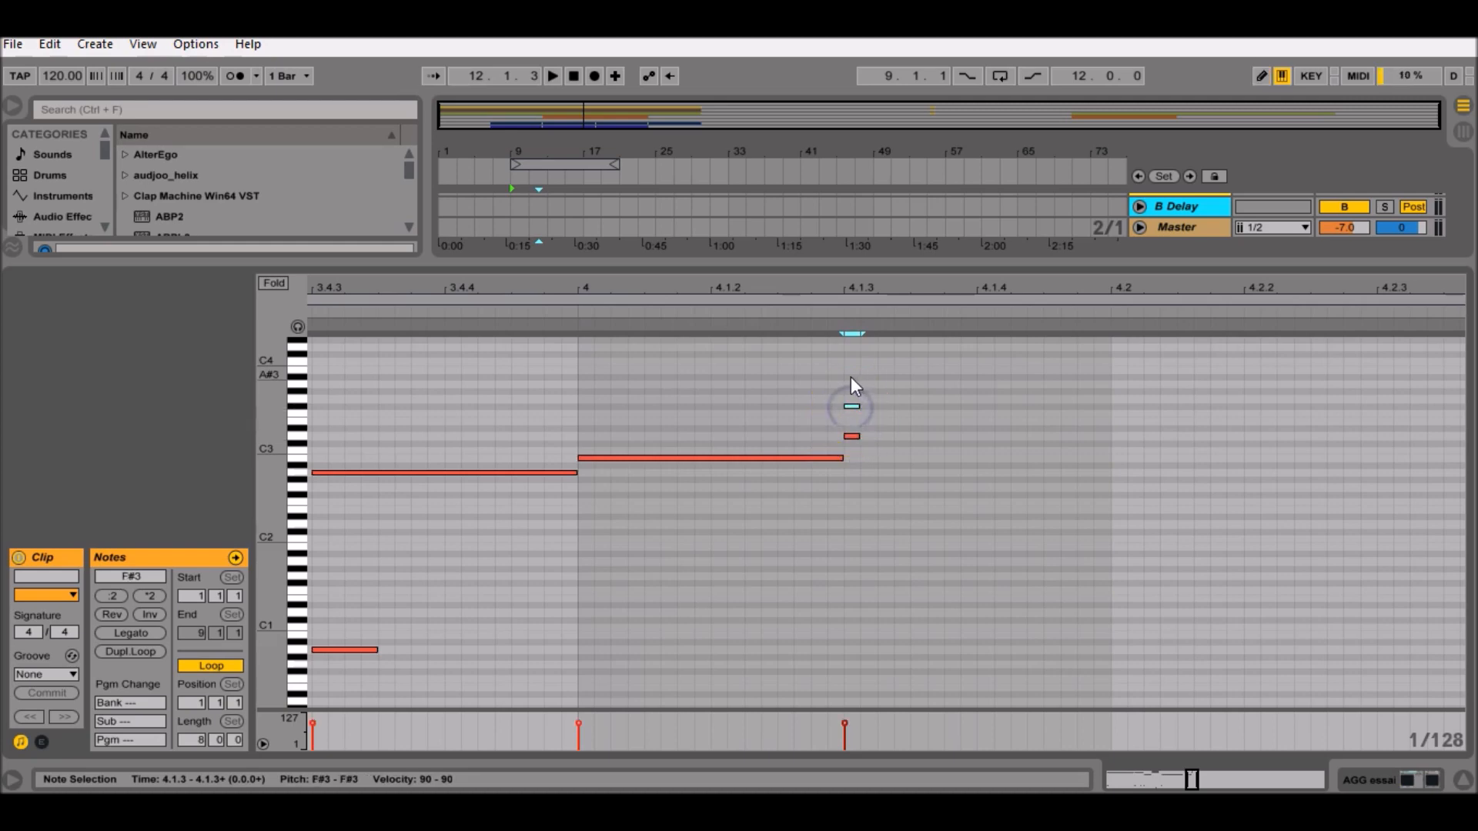
{"action": "left_click_drag", "start_coordinate": [860, 434], "coordinate": [1110, 422]}
- Draw a B2 note at 4.2.1 and lengthen it to end at 4.2.3
{"action": "left_click_drag", "start_coordinate": [1162, 287], "coordinate": [906, 287]}
{"action": "left_click_drag", "start_coordinate": [806, 286], "coordinate": [806, 288]}
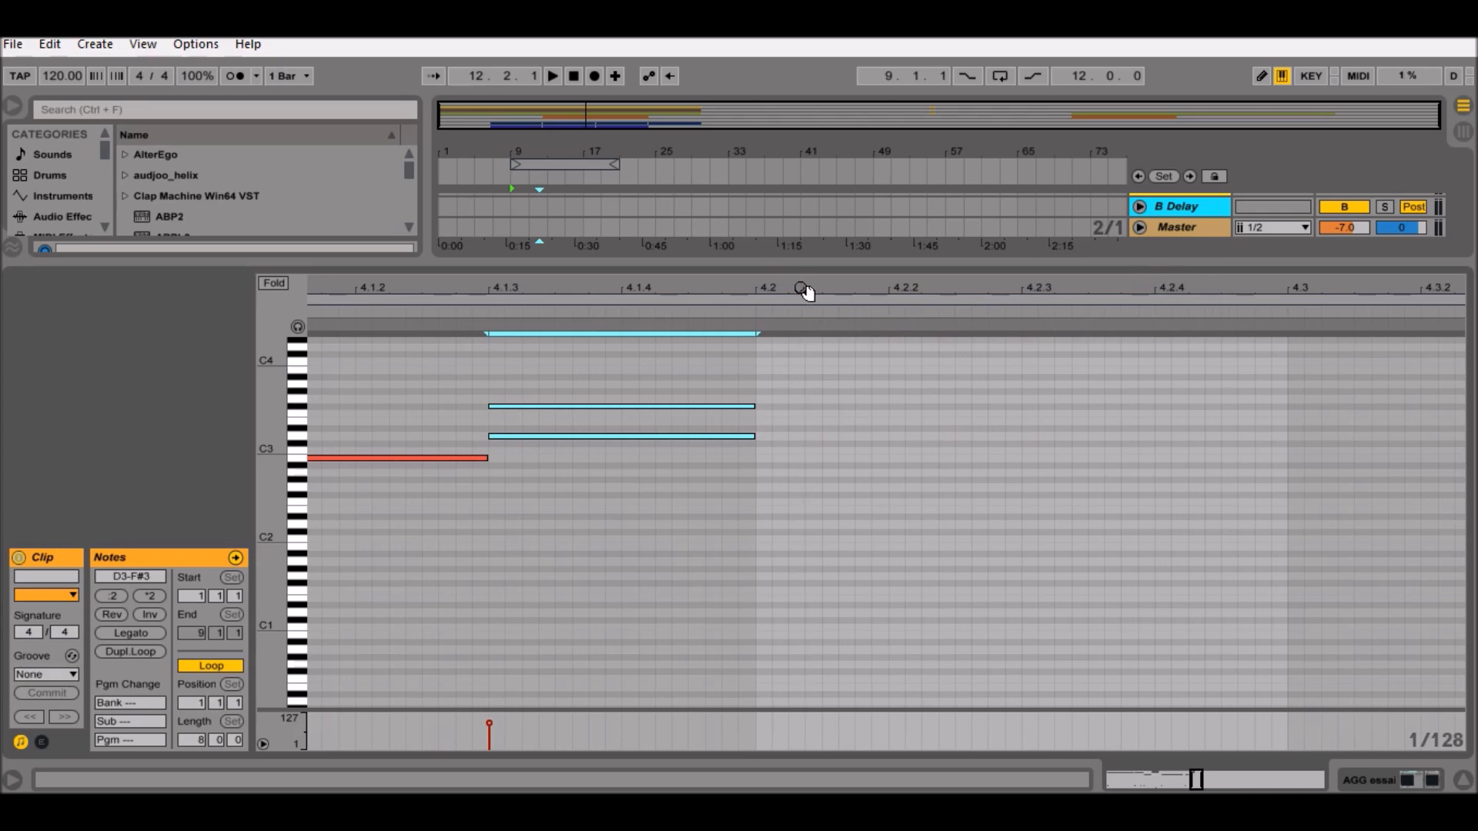
{"action": "key", "text": "b"}
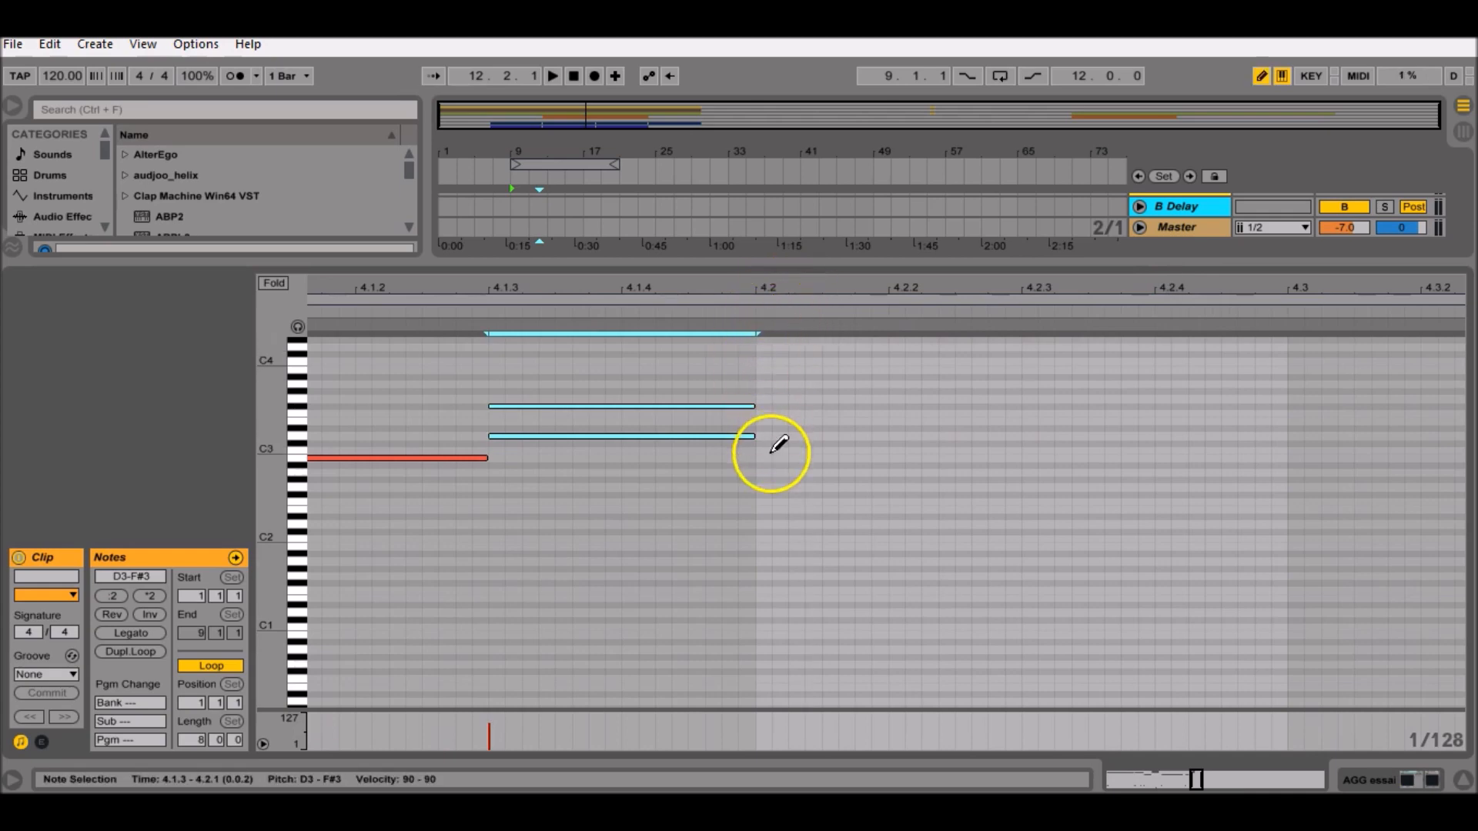
{"action": "left_click", "coordinate": [763, 455]}
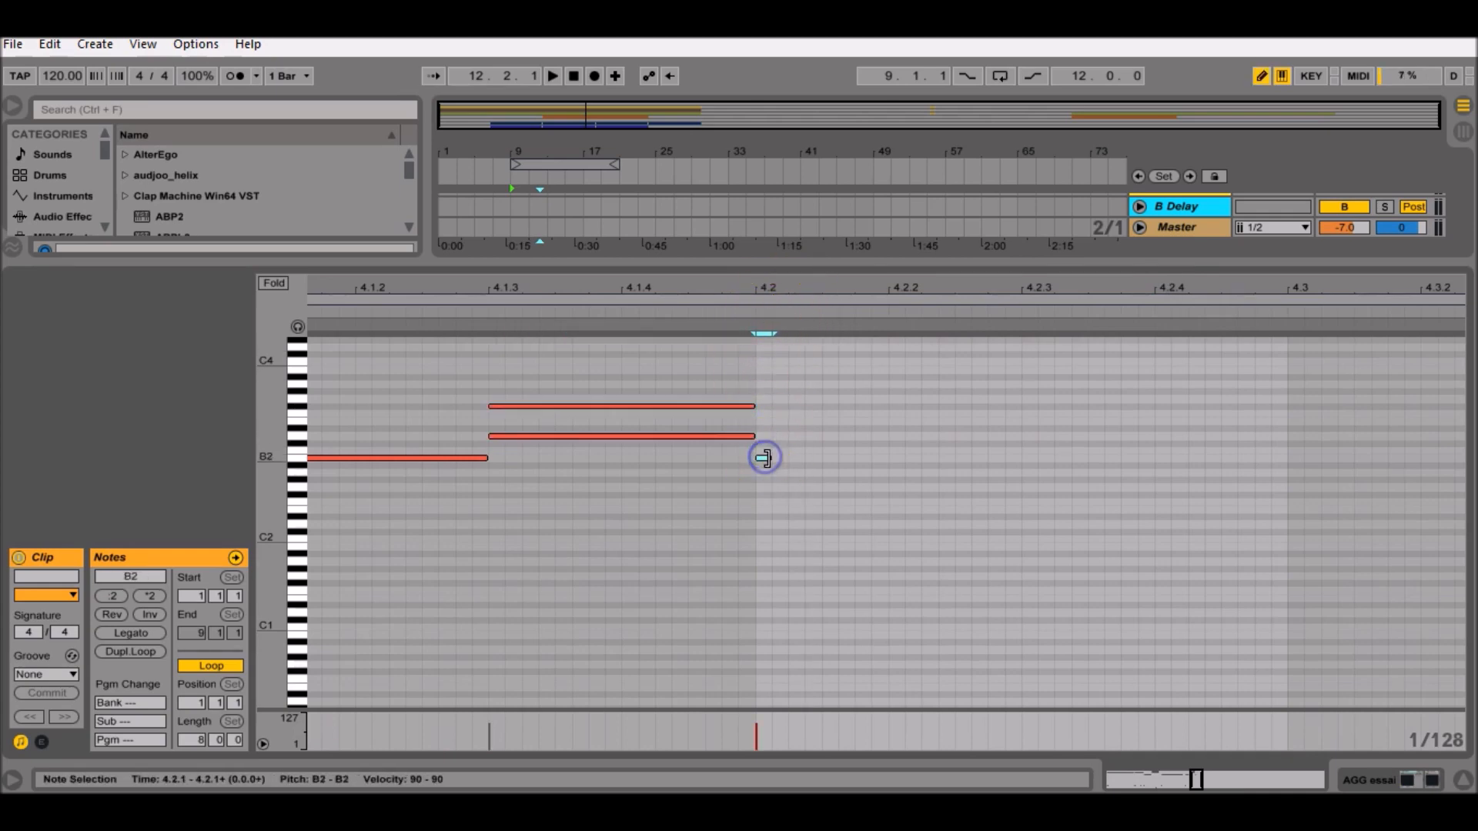
{"action": "left_click_drag", "start_coordinate": [770, 459], "coordinate": [1016, 445]}
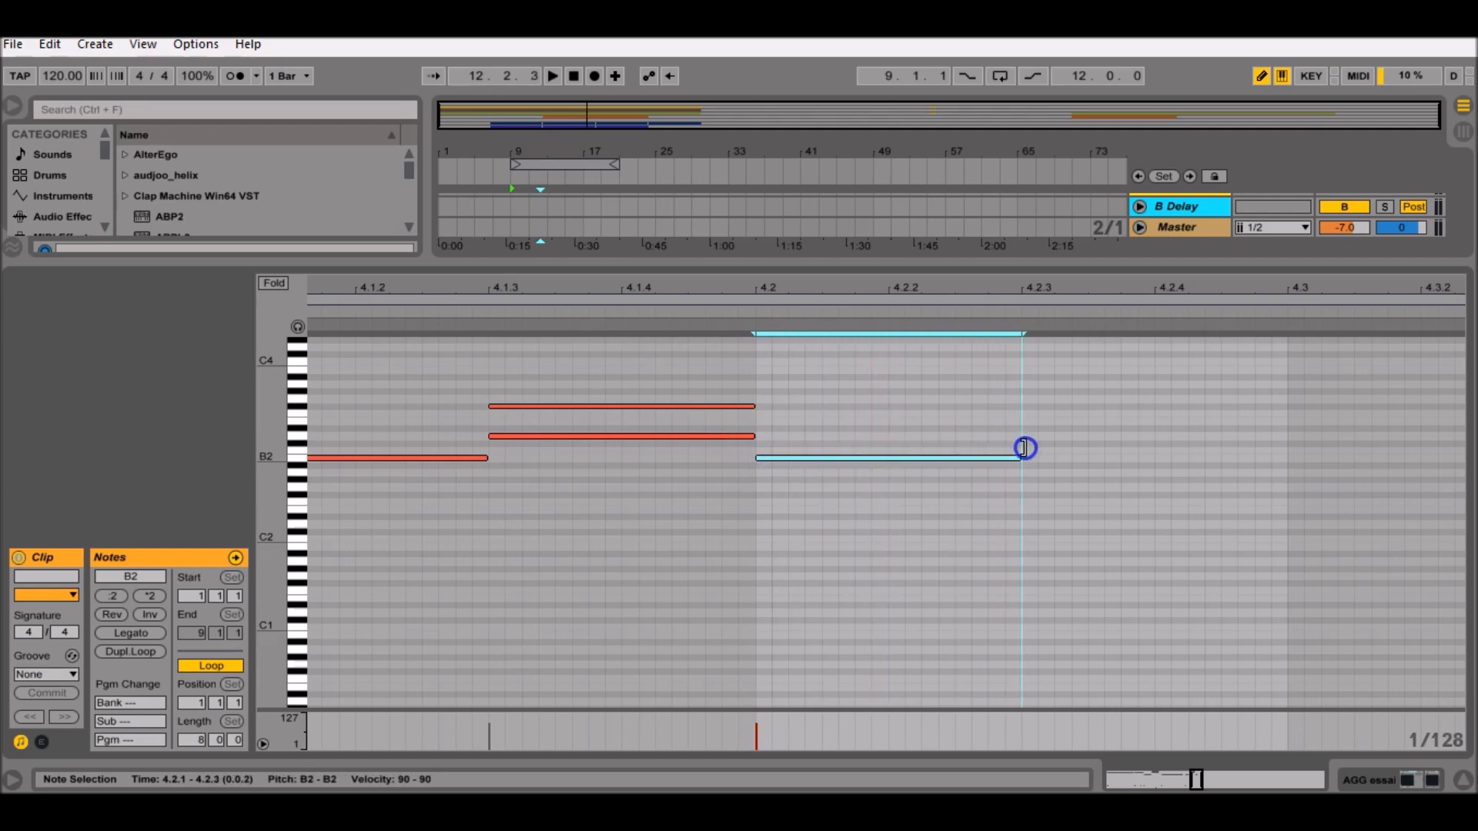
- Draw an A2 note at 4.2.3 and lengthen it to end at 4.3.1
{"action": "left_click_drag", "start_coordinate": [1072, 291], "coordinate": [866, 293]}
{"action": "left_click", "coordinate": [856, 291]}
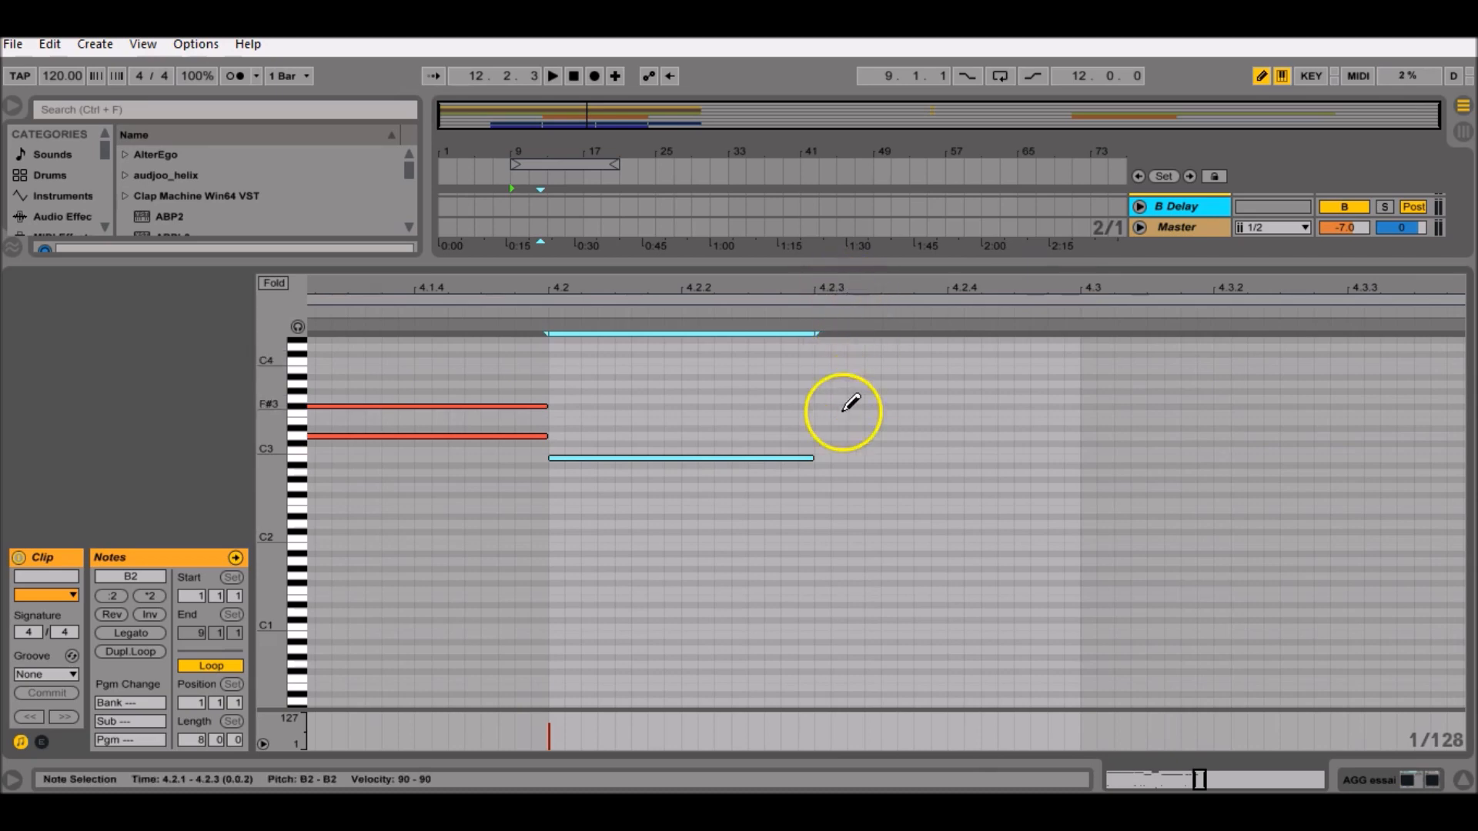
{"action": "left_click", "coordinate": [821, 471]}
{"action": "left_click_drag", "start_coordinate": [821, 471], "coordinate": [1077, 466]}
- Draw a B2 note at 4.3.1 and lengthen it to end at about 4.4.4
{"action": "left_click_drag", "start_coordinate": [1139, 290], "coordinate": [915, 289]}
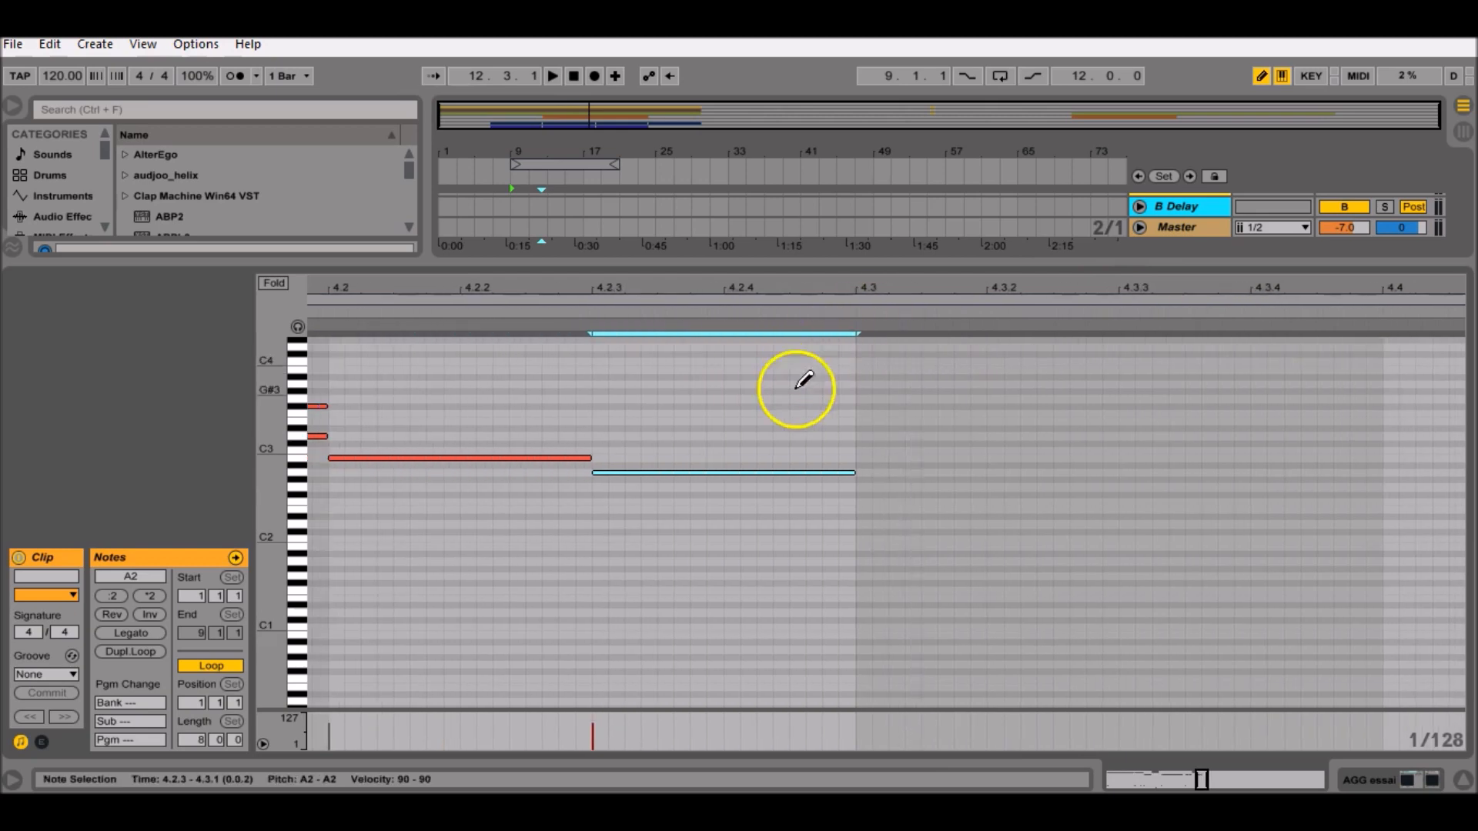
{"action": "left_click", "coordinate": [862, 457]}
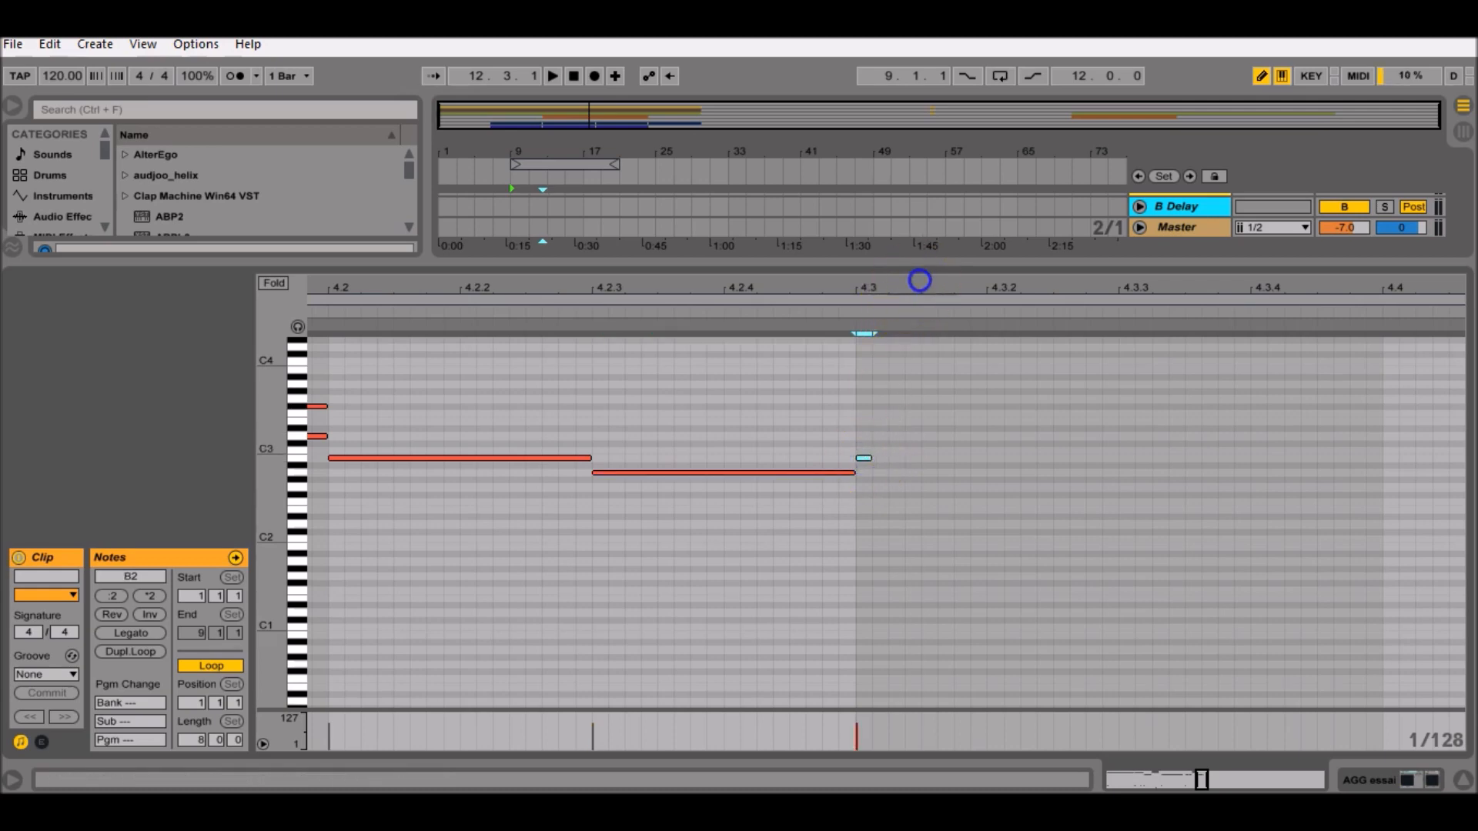
{"action": "left_click_drag", "start_coordinate": [924, 281], "coordinate": [618, 293]}
{"action": "left_click_drag", "start_coordinate": [561, 455], "coordinate": [1355, 422]}
{"action": "left_click_drag", "start_coordinate": [1330, 307], "coordinate": [1063, 330]}
{"action": "left_click_drag", "start_coordinate": [1056, 457], "coordinate": [1212, 457]}
- With draw mode off, lengthen the A2 note at 4.2.3 by 1/128 past 4.3.1 so it overlaps the start of the B2 note
{"action": "left_click_drag", "start_coordinate": [842, 287], "coordinate": [1309, 291]}
{"action": "key", "text": "b"}
{"action": "left_click_drag", "start_coordinate": [706, 473], "coordinate": [728, 478]}
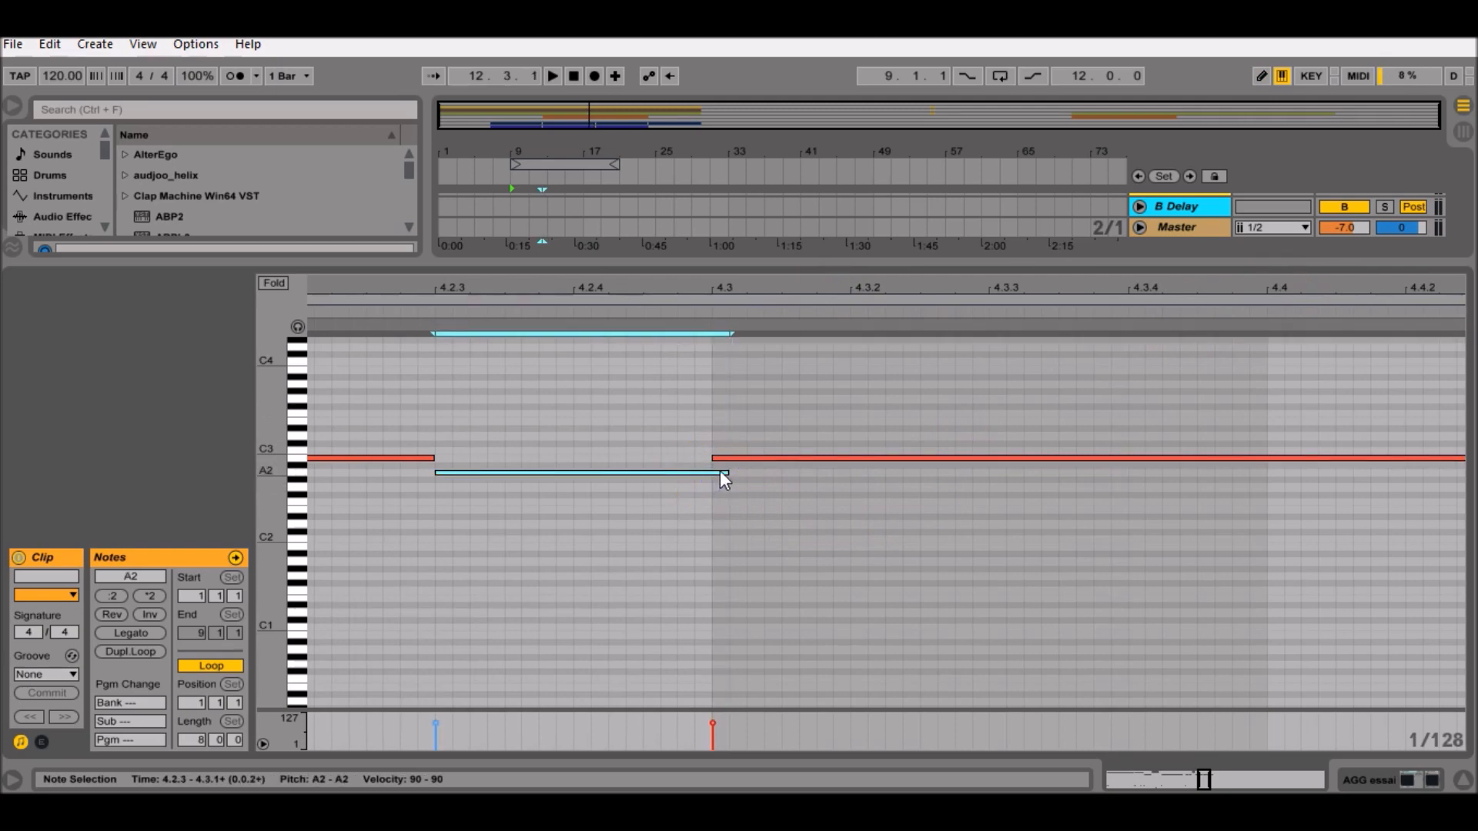
{"action": "left_click", "coordinate": [1222, 717]}
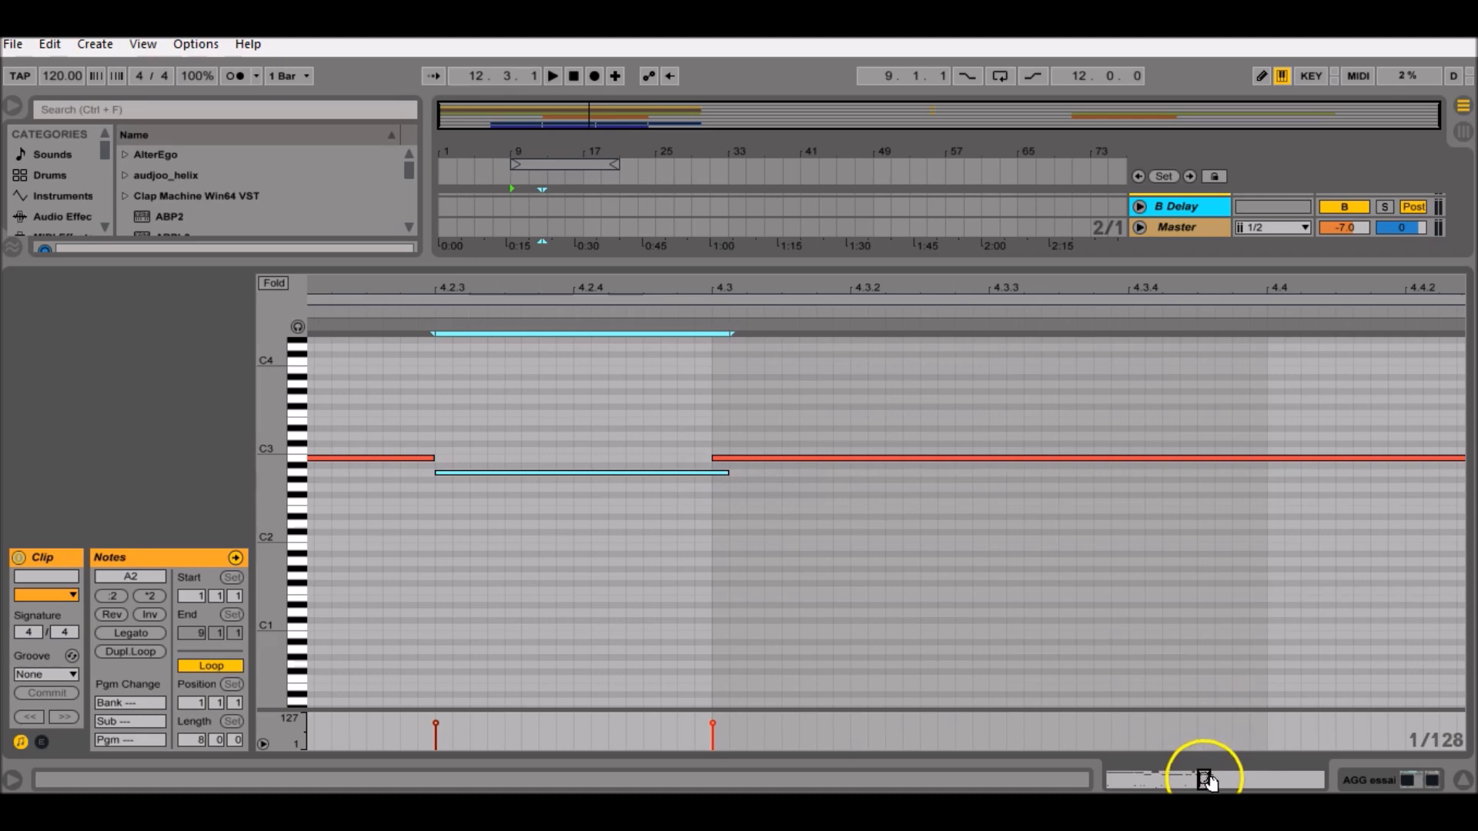
{"action": "left_click_drag", "start_coordinate": [1205, 779], "coordinate": [1205, 779]}
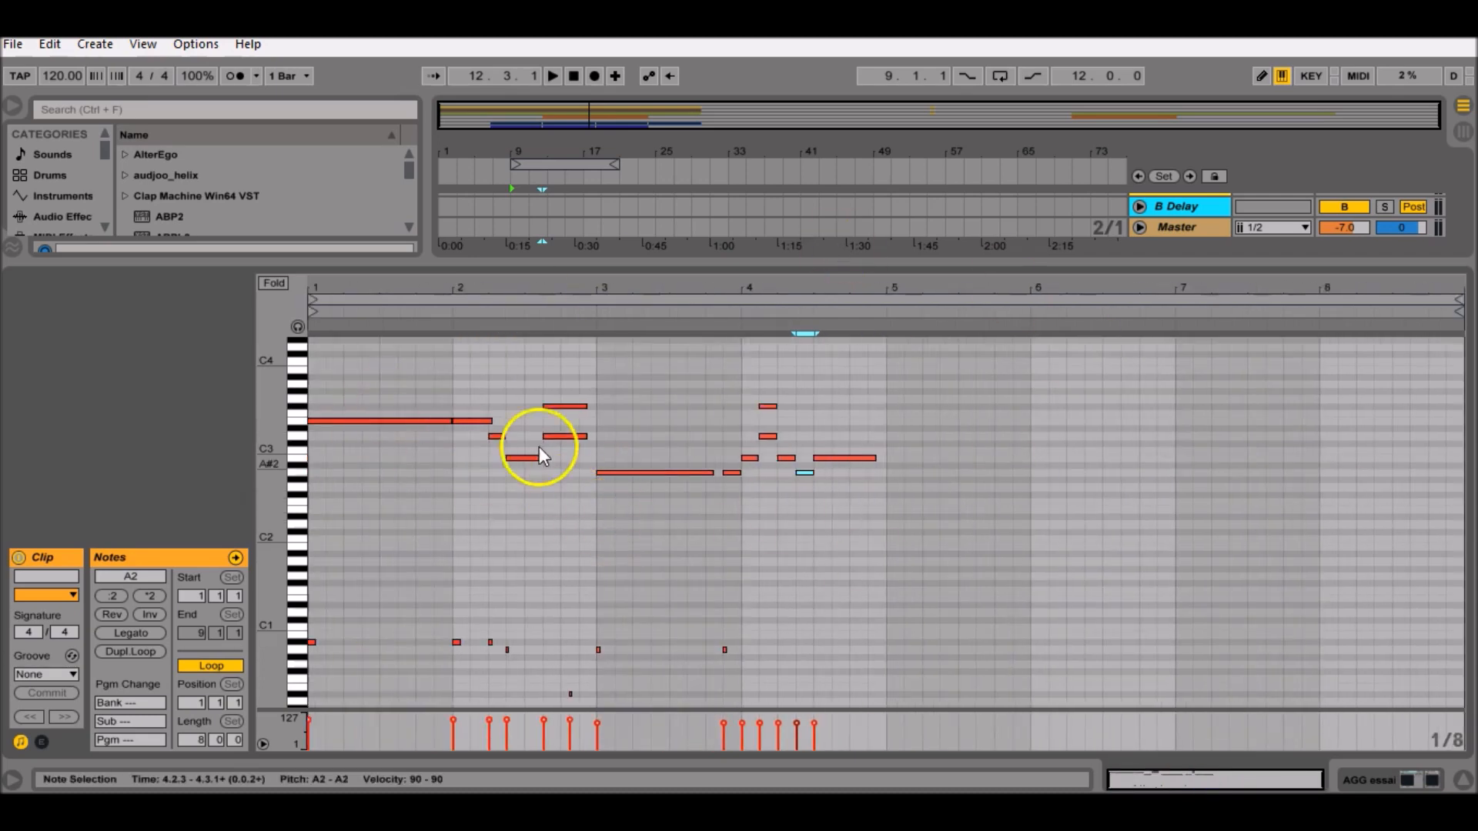
- Select the AGG essai clip spanning bars 9 to 17 in the arrangement and show the track's devices
{"action": "key", "text": "shift+Tab"}
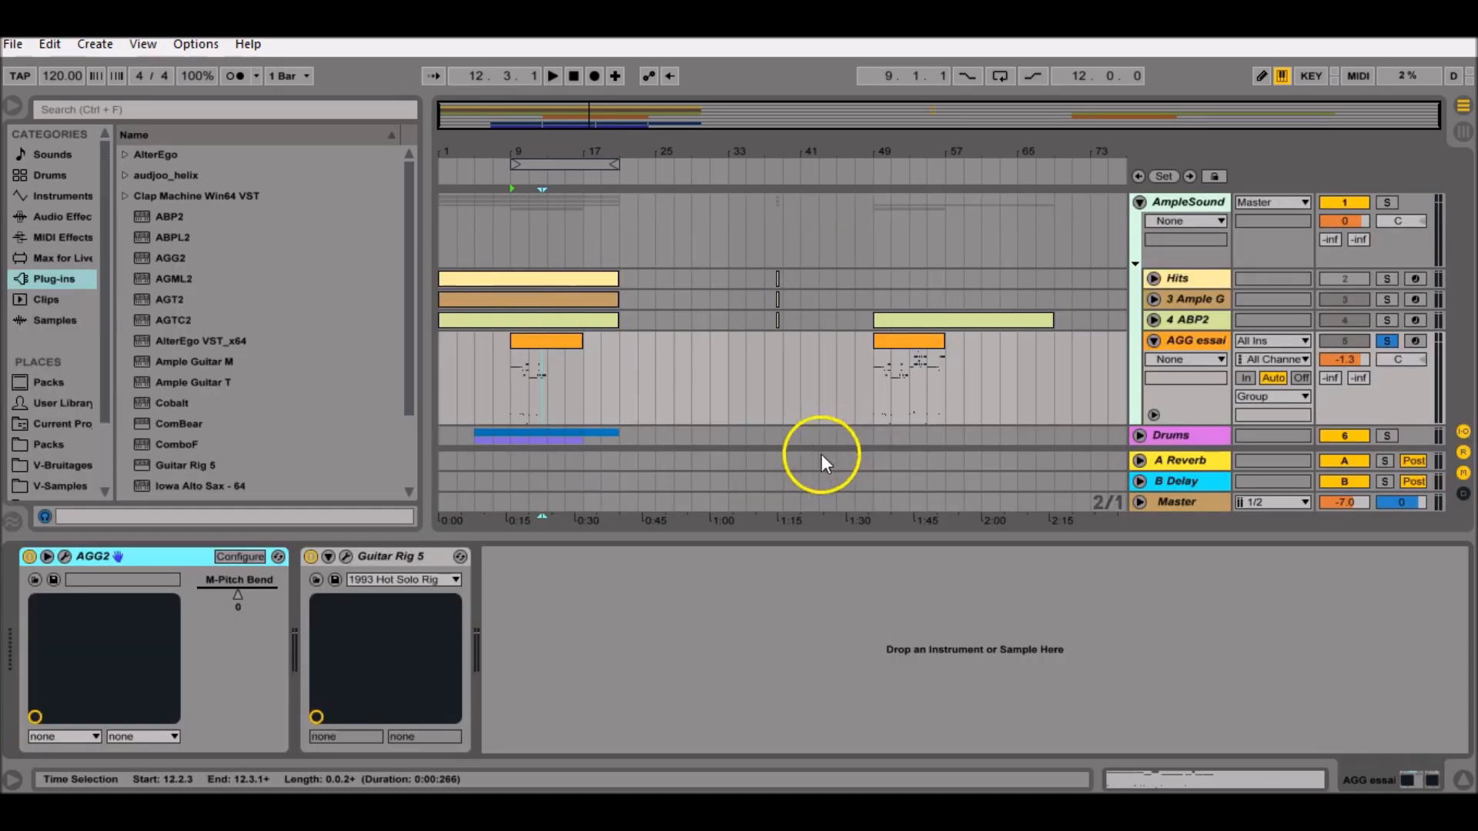
{"action": "left_click_drag", "start_coordinate": [527, 119], "coordinate": [544, 111]}
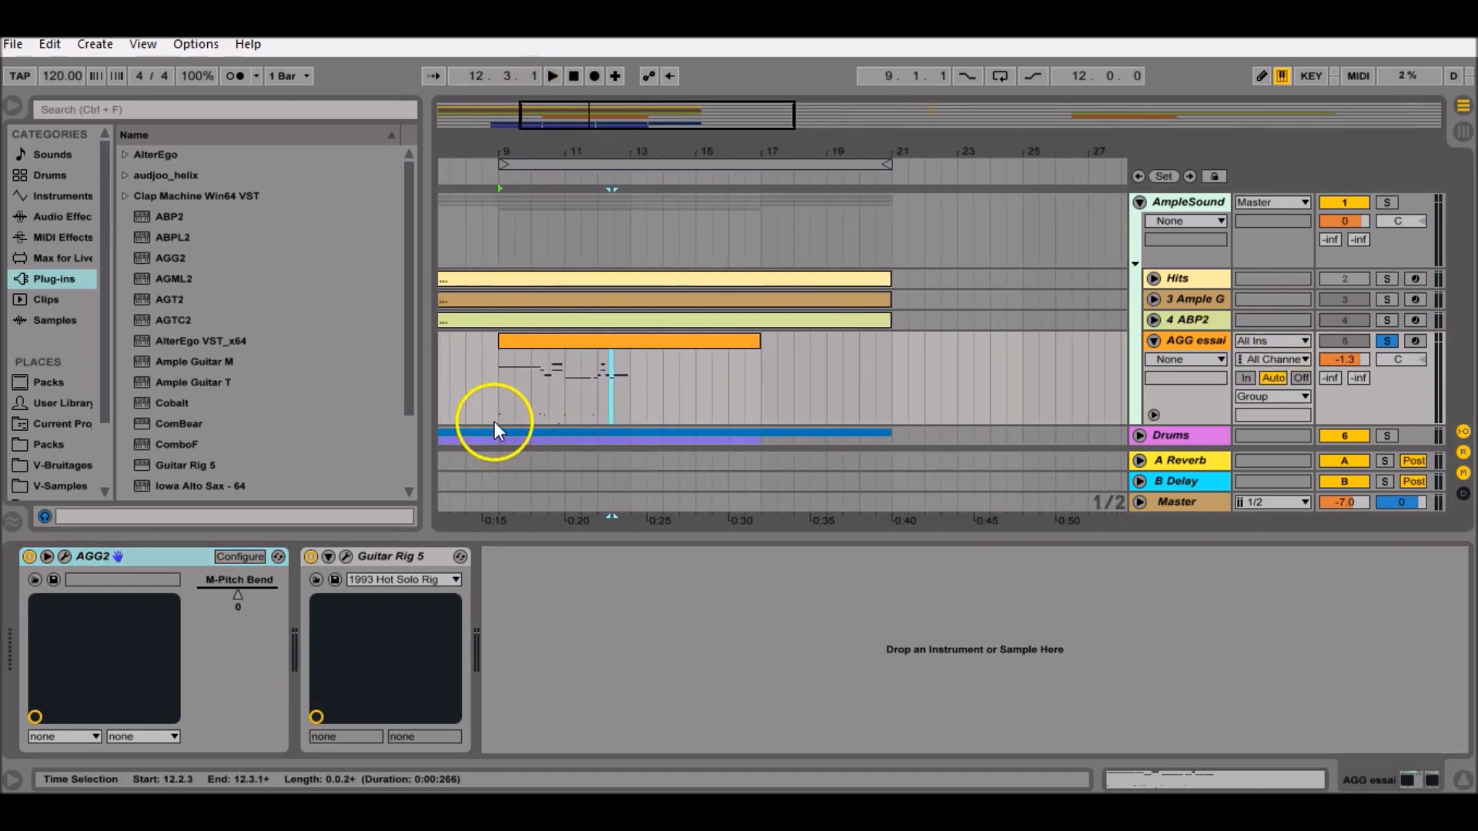
{"action": "left_click_drag", "start_coordinate": [522, 149], "coordinate": [604, 148]}
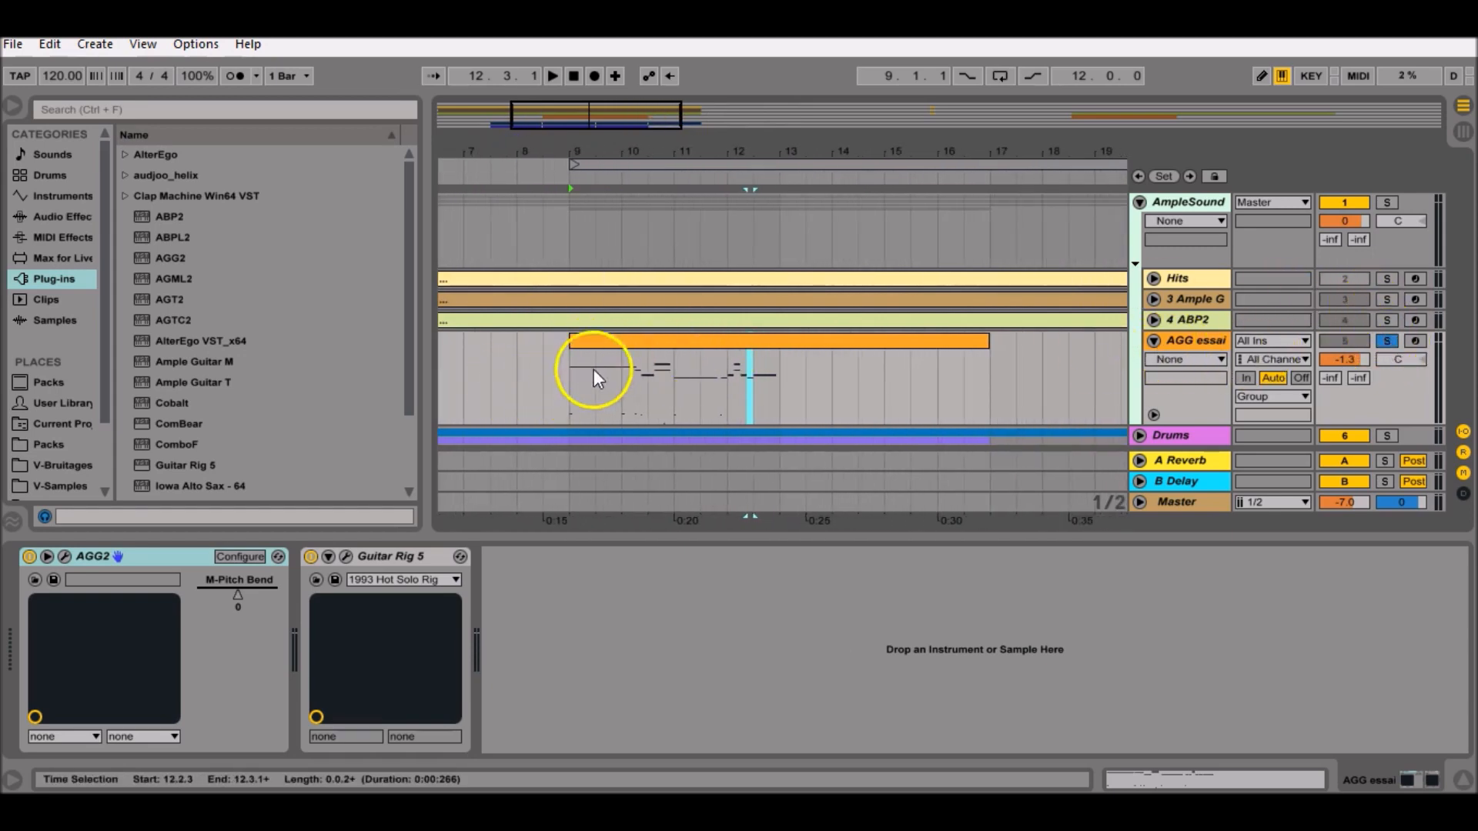
{"action": "left_click", "coordinate": [602, 344]}
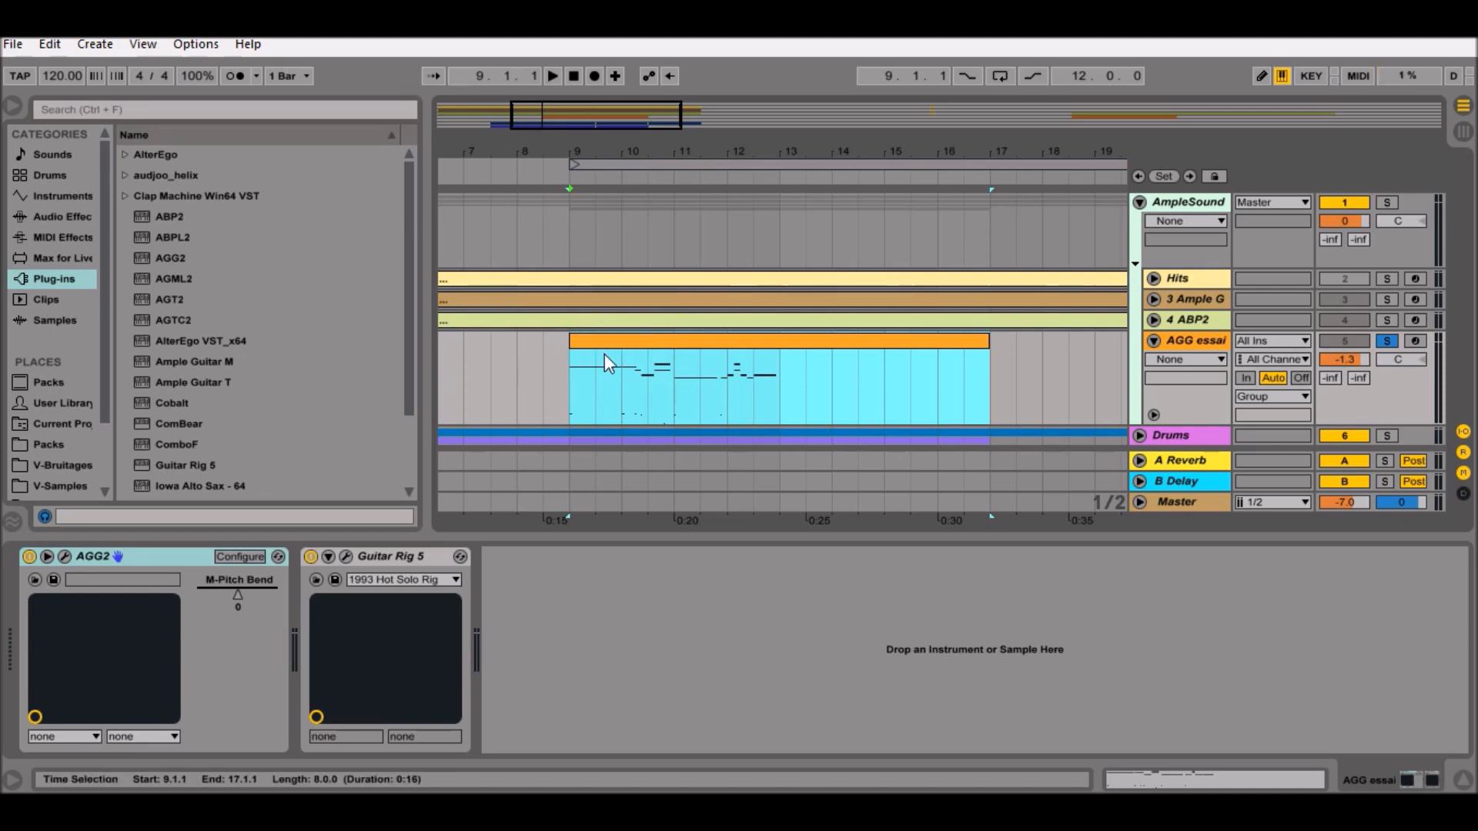
{"action": "key", "text": "shift+Tab"}
{"action": "key", "text": "shift+Tab"}
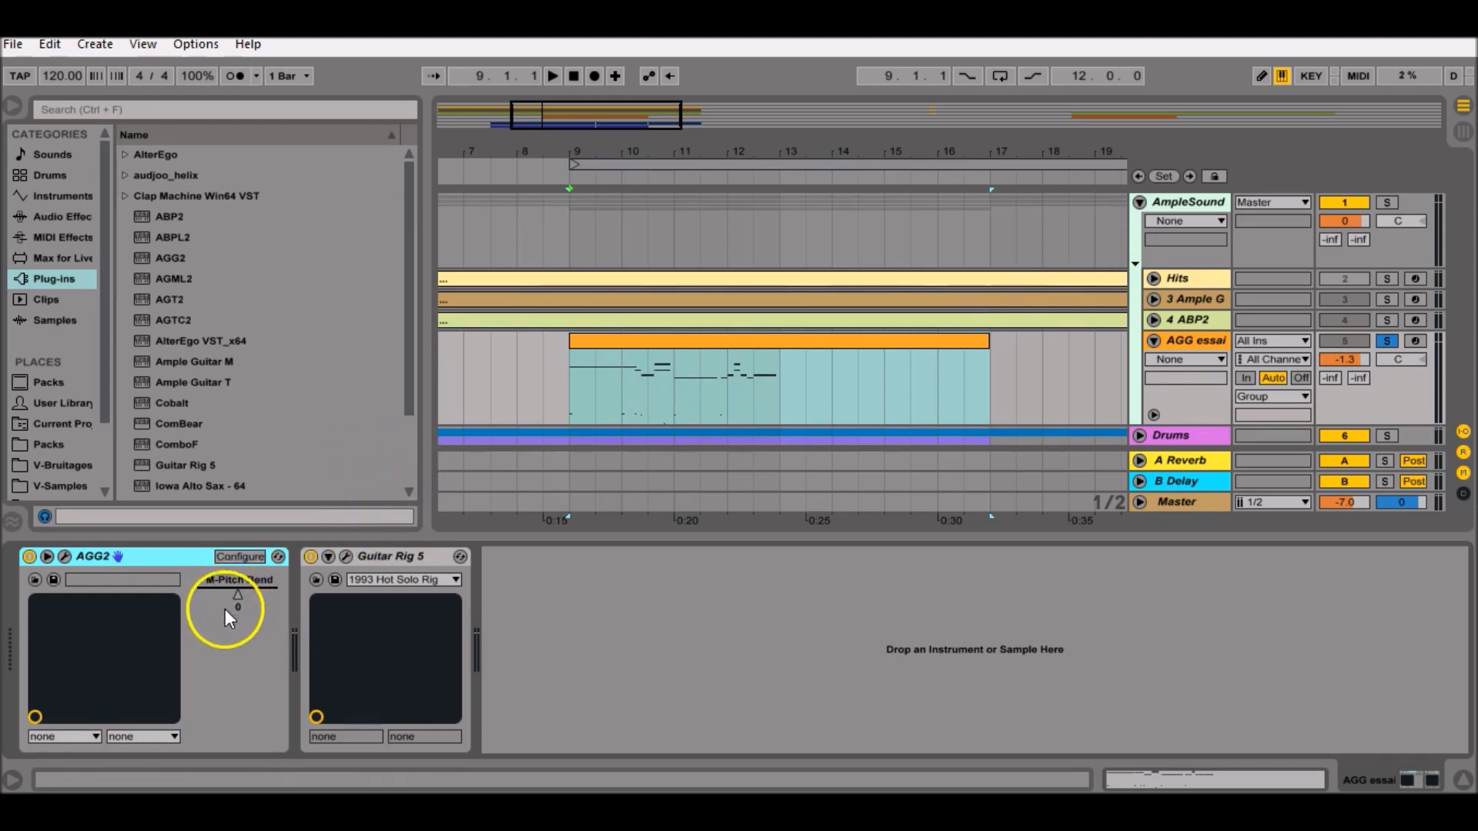
- View the AGG2 plug-in interface and check its exposed parameter area in the device chain
{"action": "left_click", "coordinate": [60, 560]}
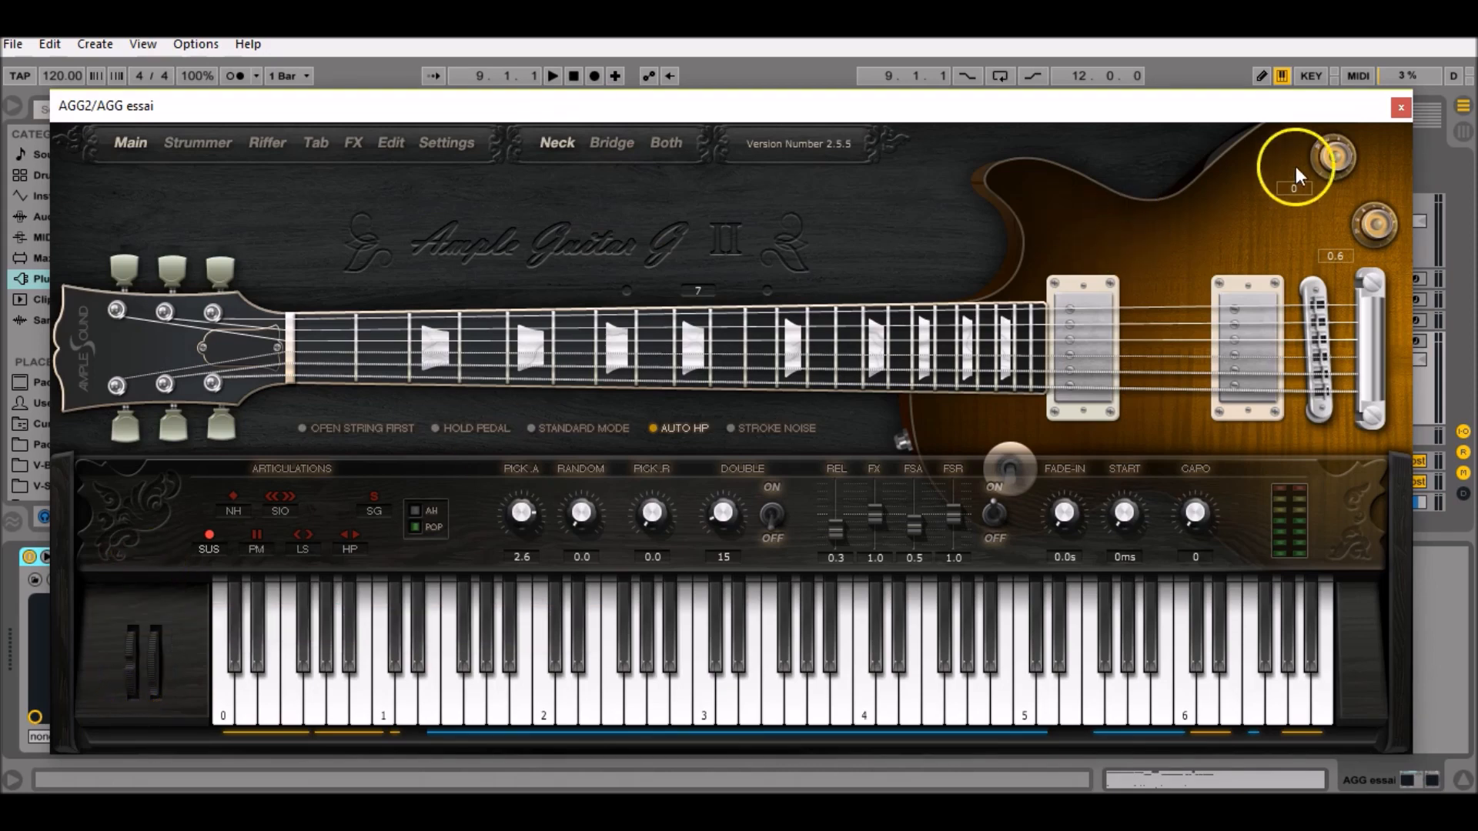
{"action": "left_click", "coordinate": [1406, 109]}
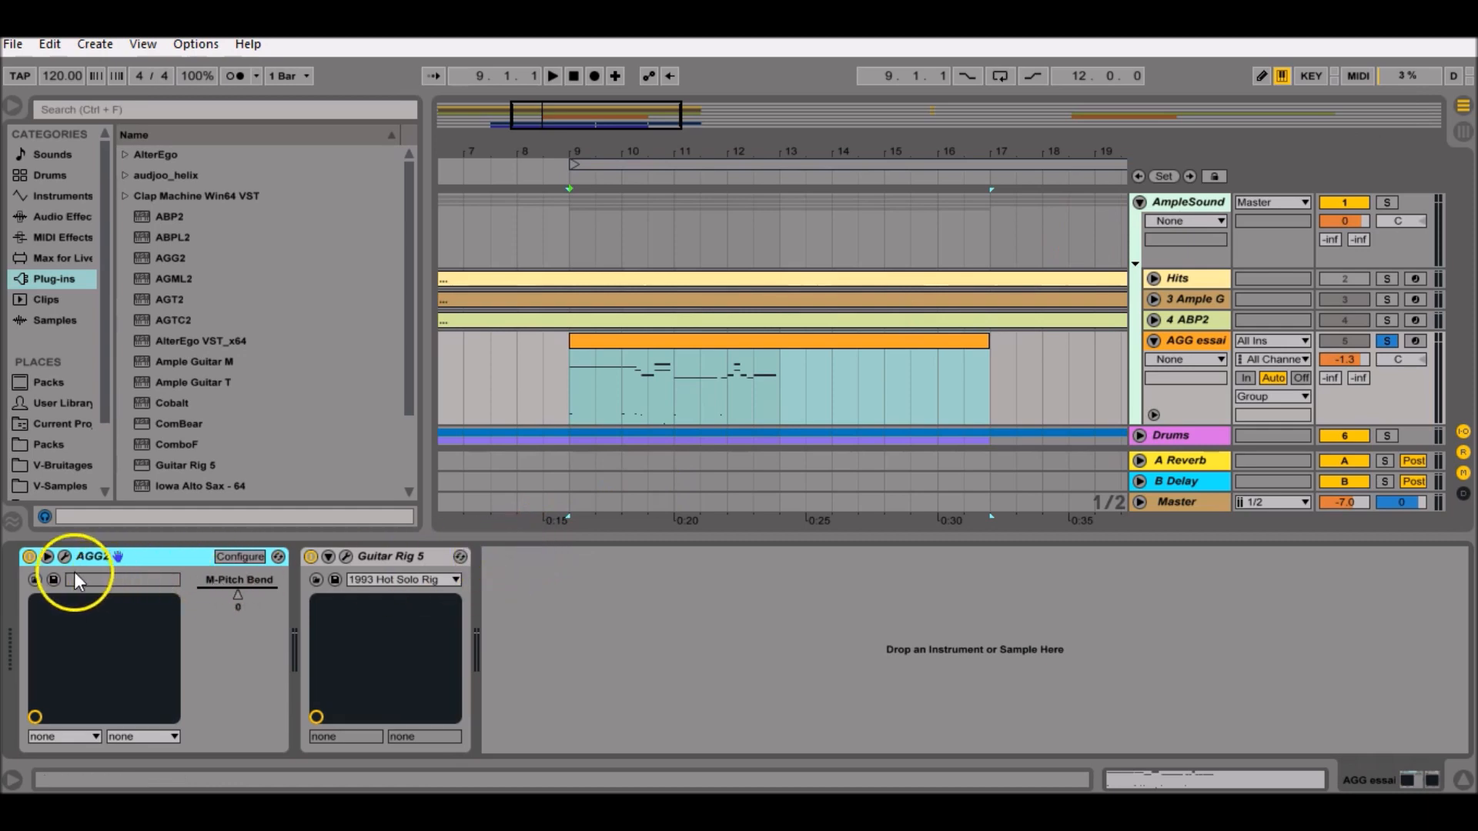
{"action": "left_click", "coordinate": [45, 556]}
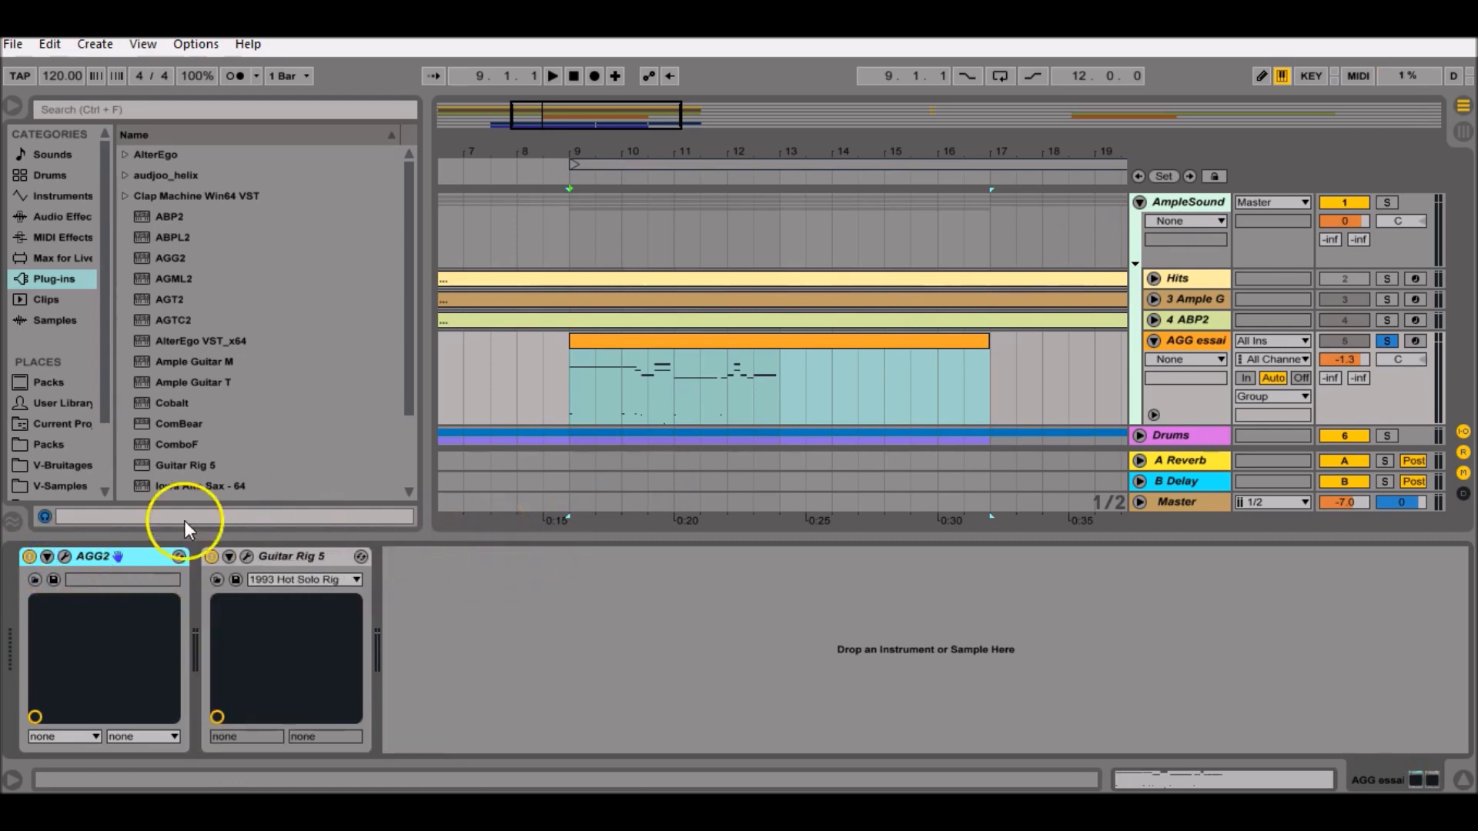
{"action": "left_click", "coordinate": [47, 556]}
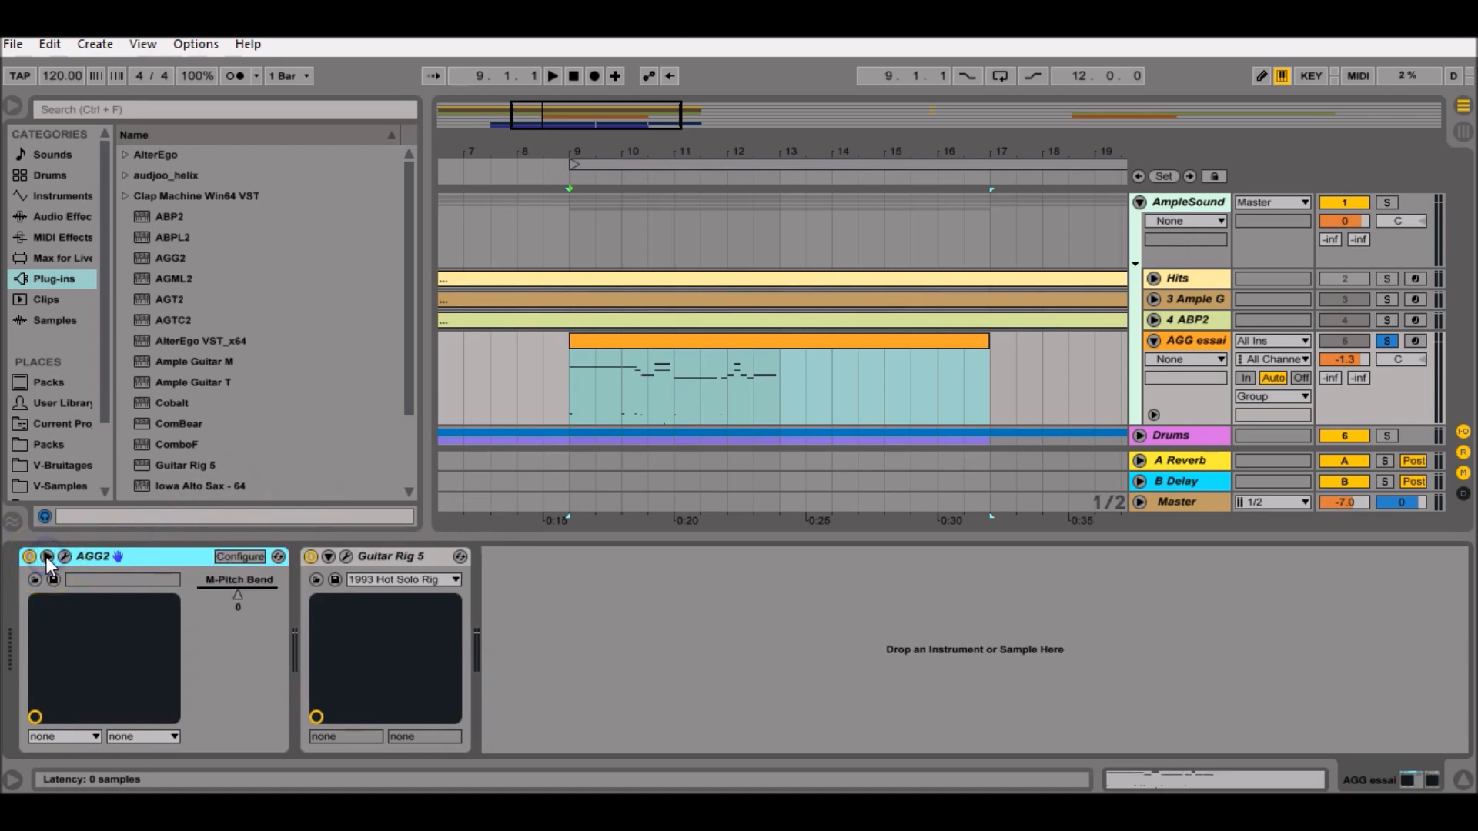
- Enable Configure mode on AGG2 and choose its M-Pitch Bend parameter for the AGG essai track's automation
{"action": "left_click", "coordinate": [229, 557]}
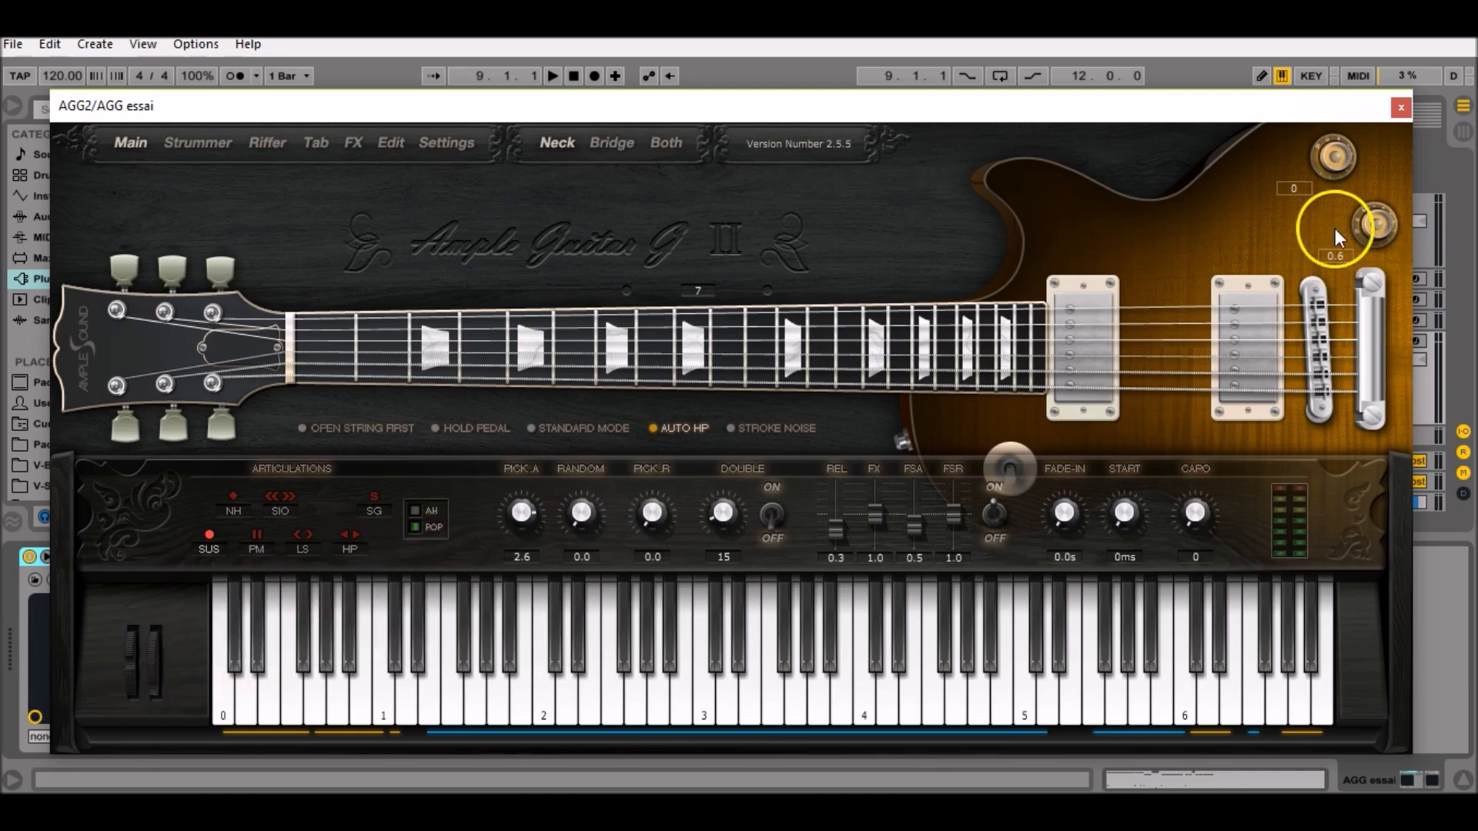
{"action": "left_click", "coordinate": [1401, 107]}
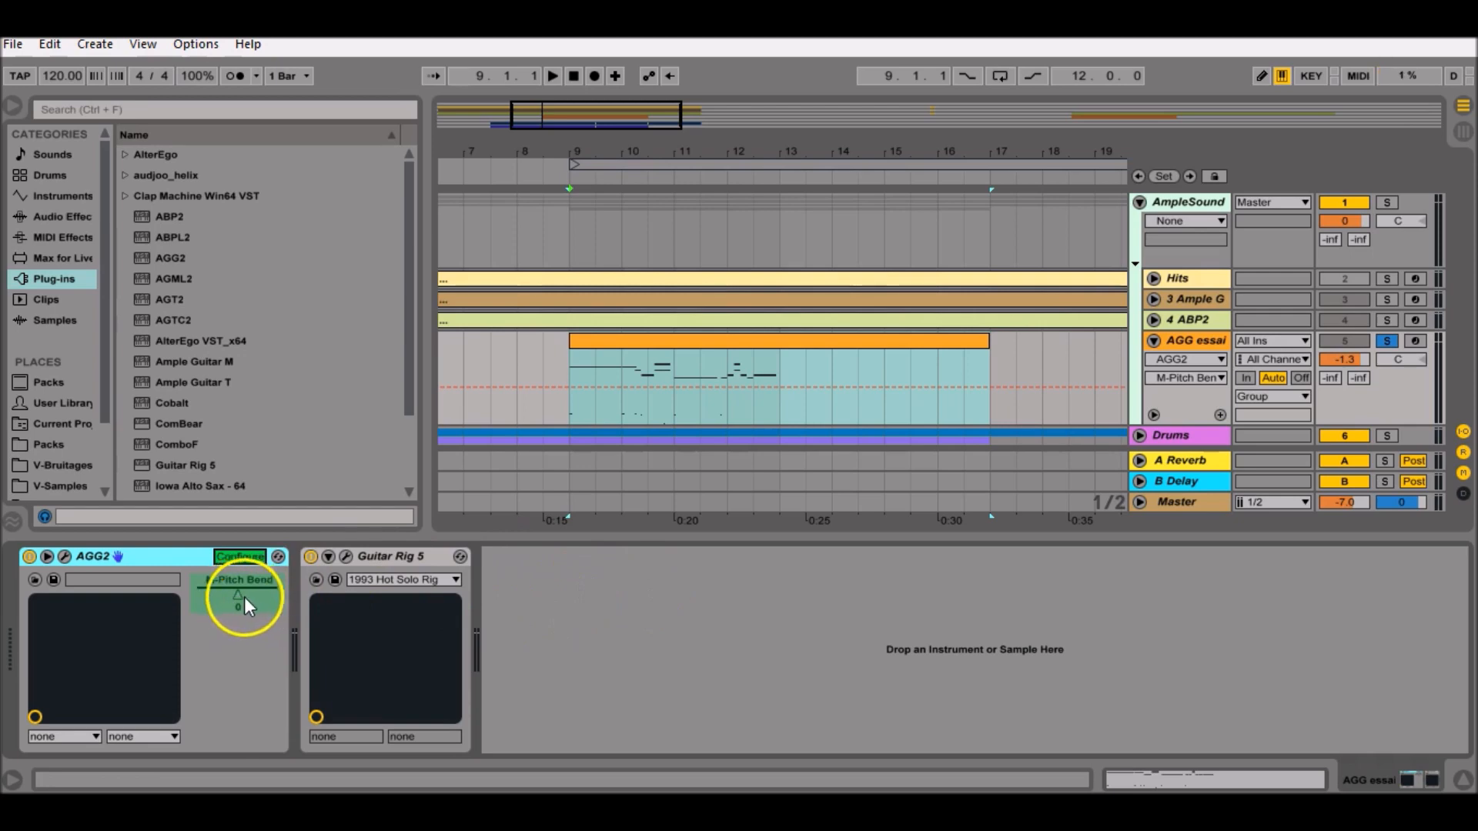
{"action": "left_click", "coordinate": [1176, 360]}
{"action": "left_click", "coordinate": [1190, 390]}
{"action": "left_click", "coordinate": [1182, 381]}
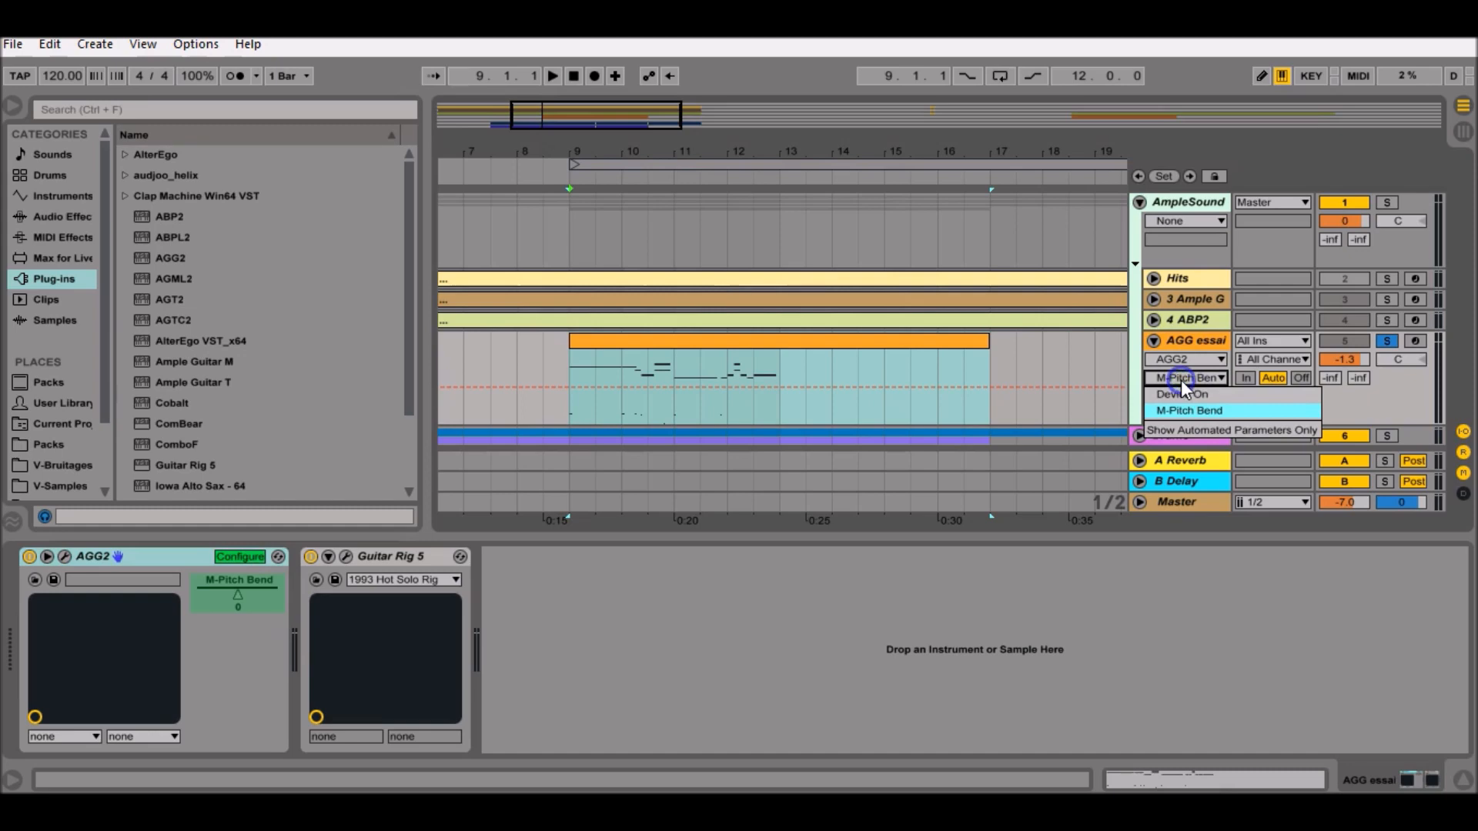
{"action": "left_click", "coordinate": [1203, 410]}
{"action": "left_click", "coordinate": [587, 403]}
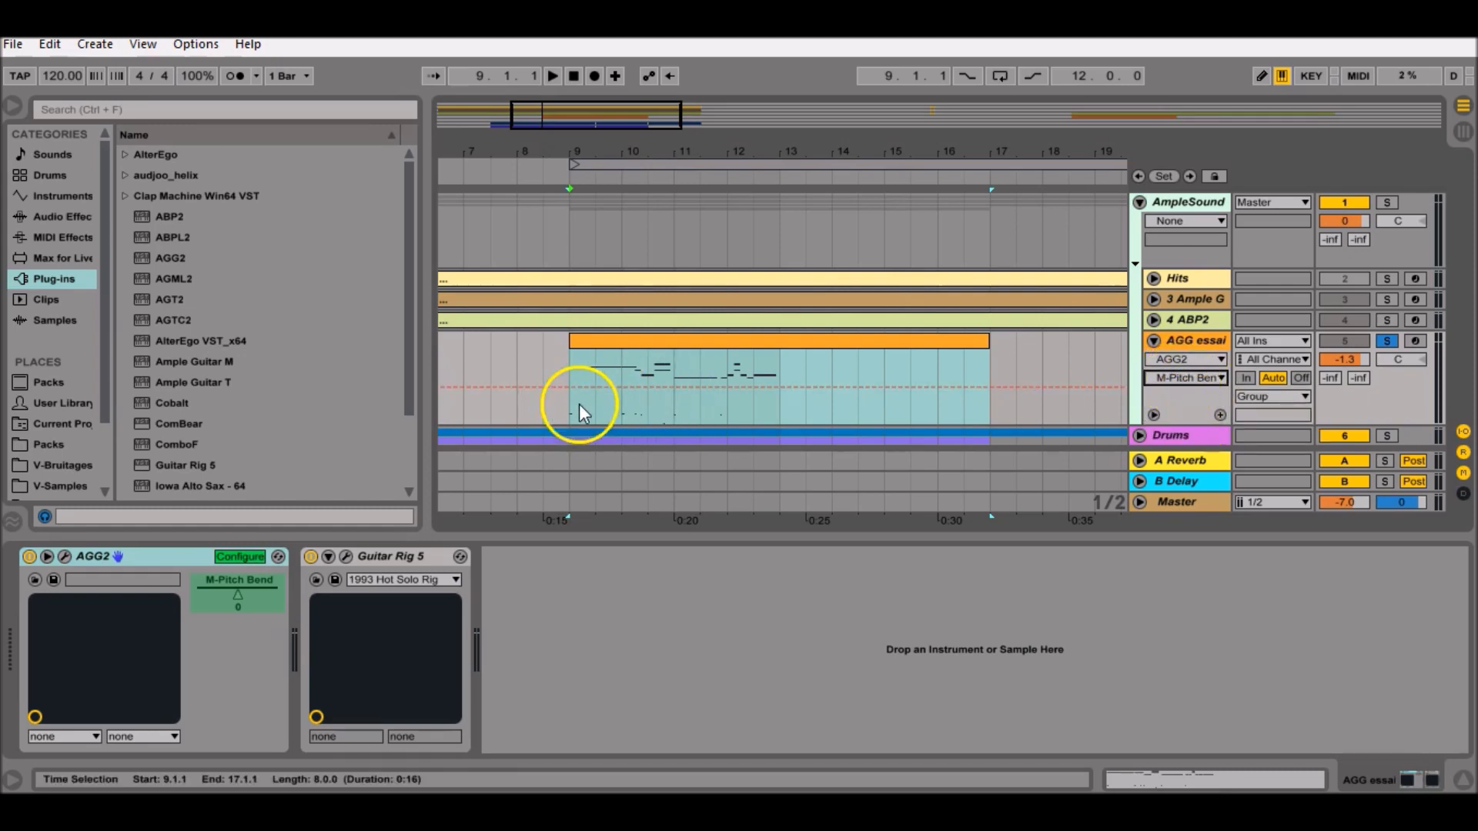
- Add M-Pitch Bend breakpoints at bars 9 and 10 and raise the curve between them to 1.00 from about 9.2 to about 9.4.3
{"action": "left_click_drag", "start_coordinate": [588, 154], "coordinate": [666, 151]}
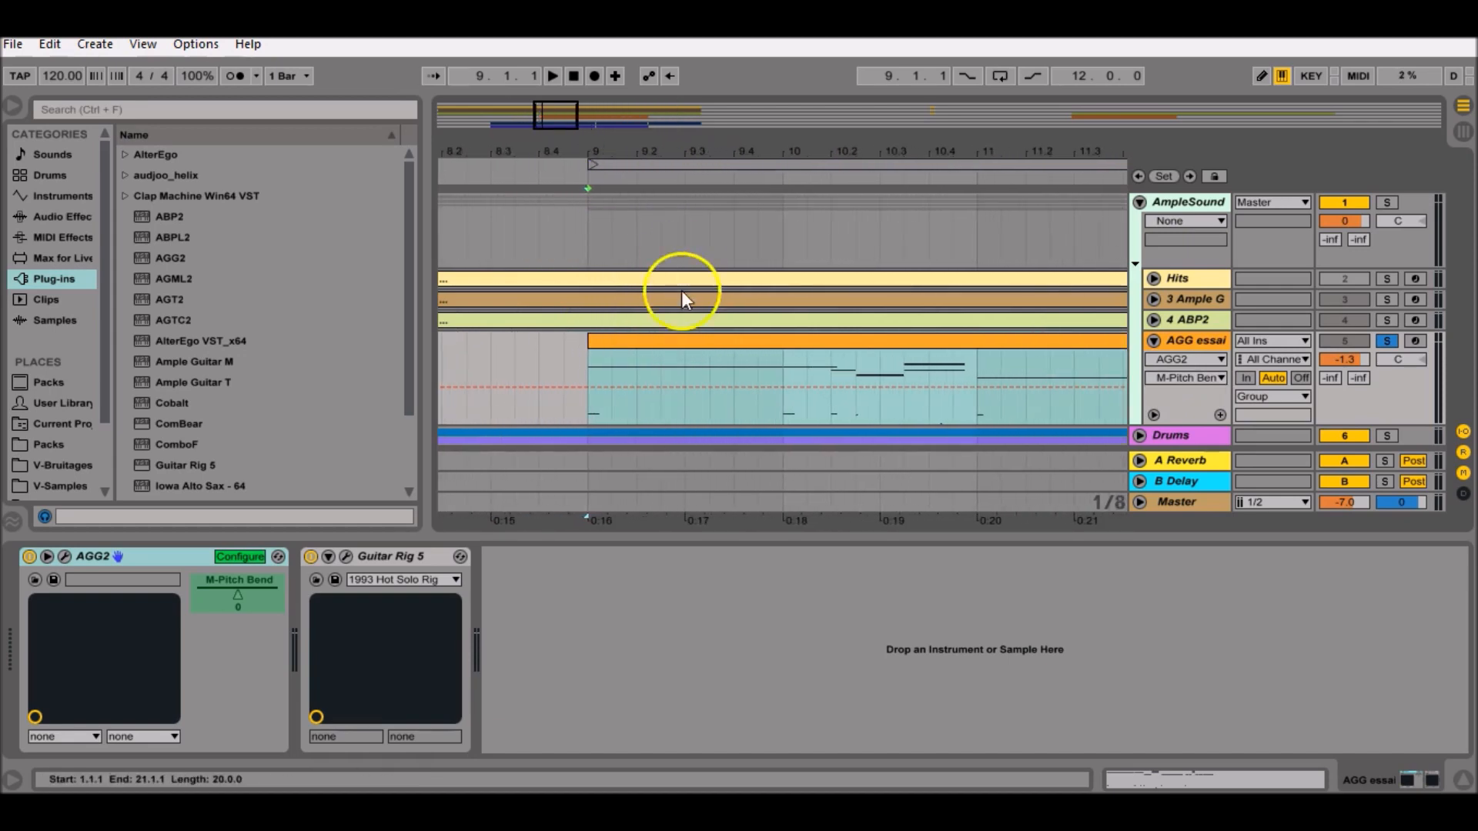
{"action": "left_click", "coordinate": [588, 387]}
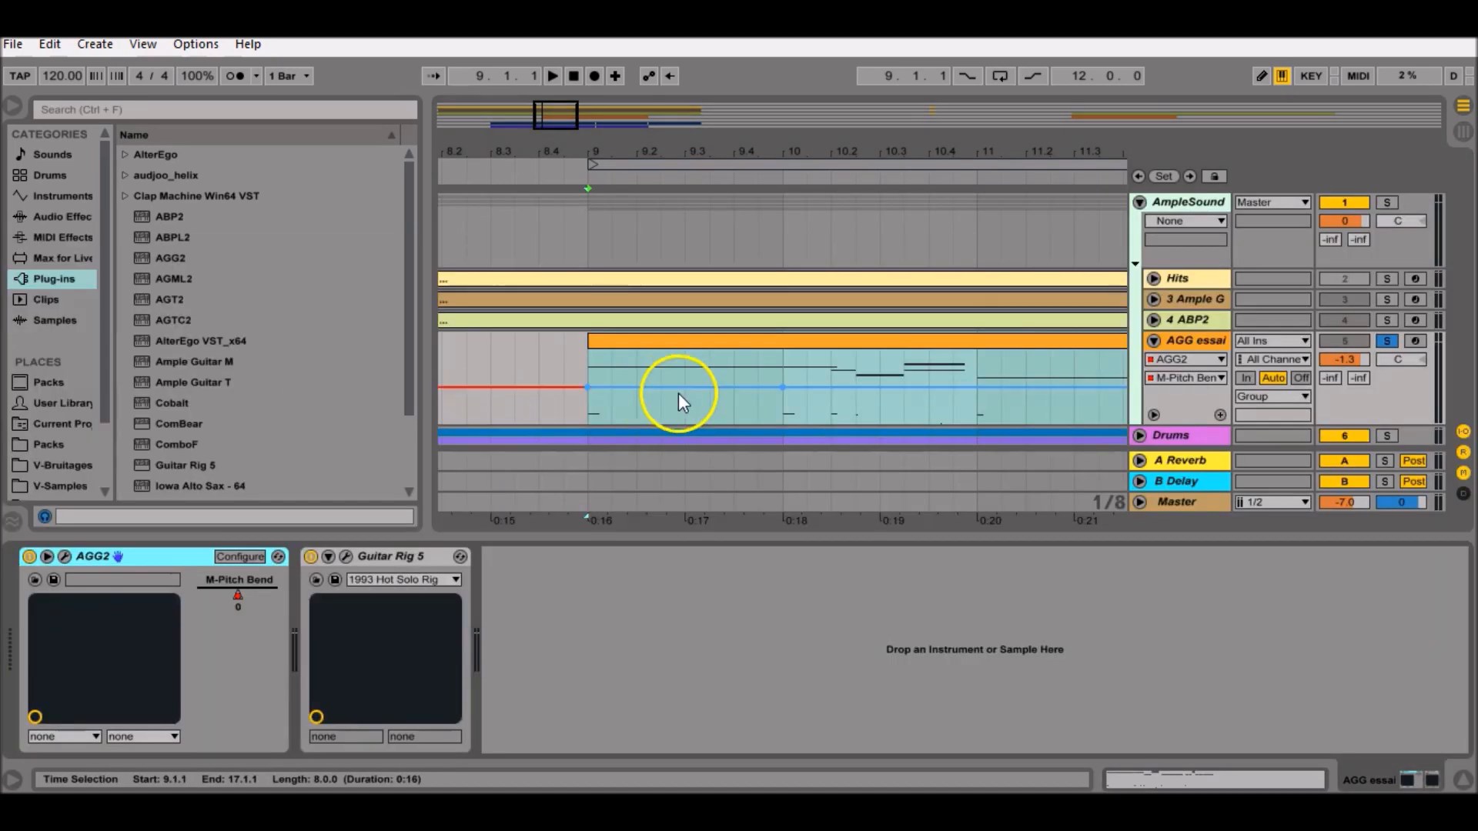
{"action": "left_click_drag", "start_coordinate": [695, 387], "coordinate": [633, 353]}
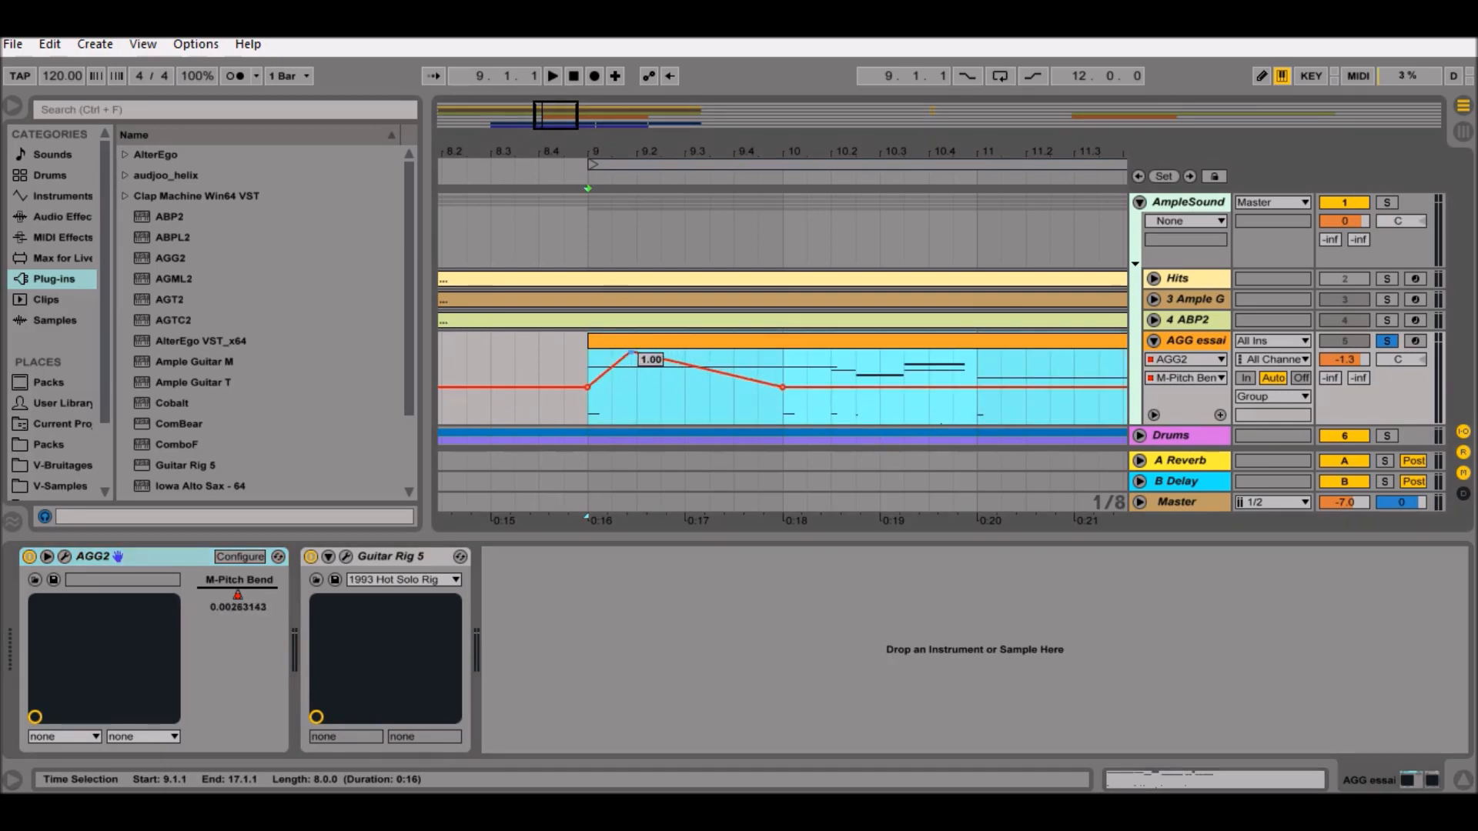
{"action": "left_click_drag", "start_coordinate": [743, 375], "coordinate": [764, 352]}
{"action": "key", "text": "ctrl+z"}
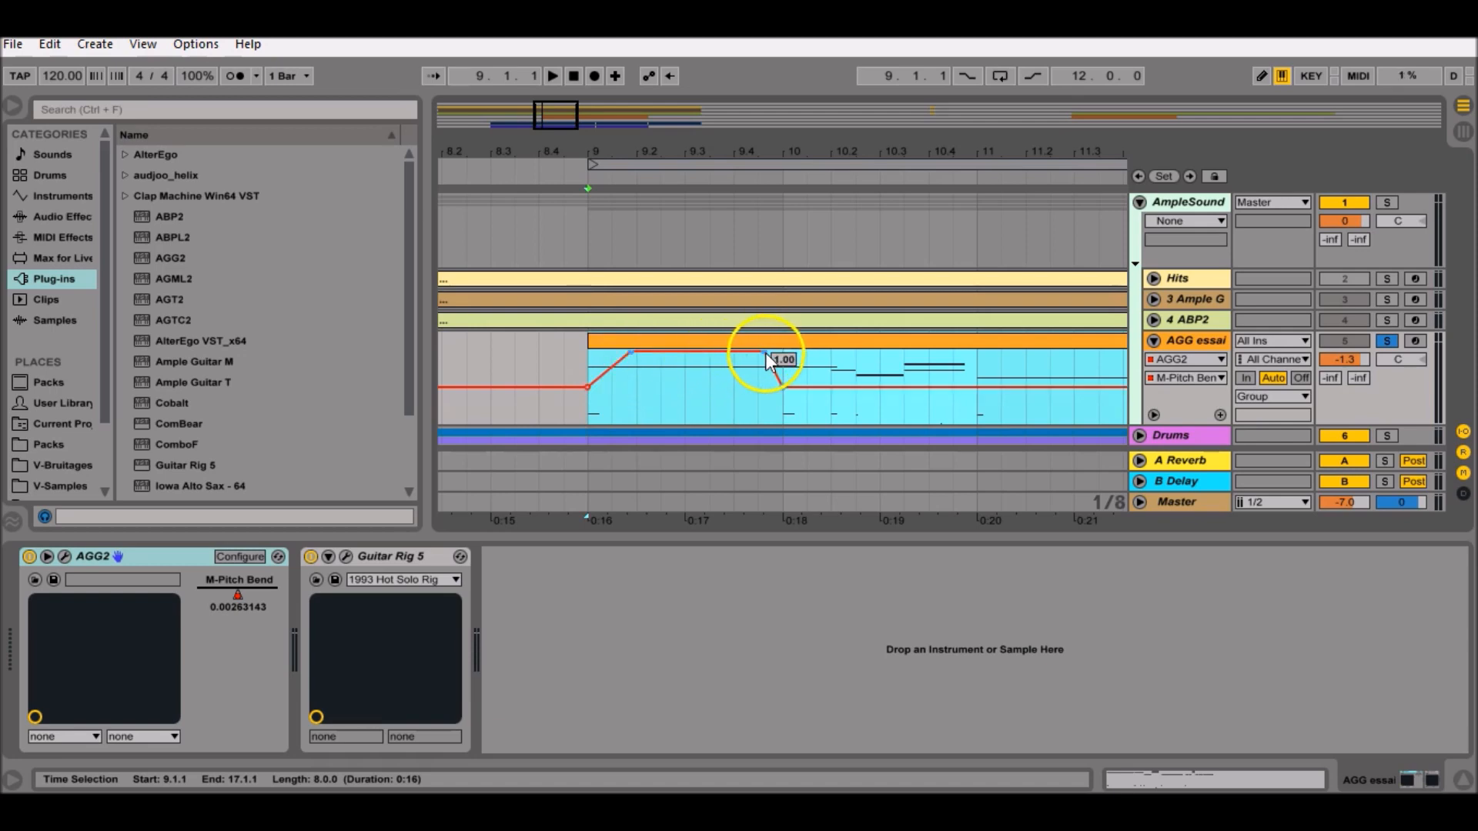
- After checking the clip's notes, shape a second M-Pitch Bend rise between bar 10 and 10.2, reaching 0.97 at about 10.1.3 with a plateau
{"action": "double_click", "coordinate": [801, 371]}
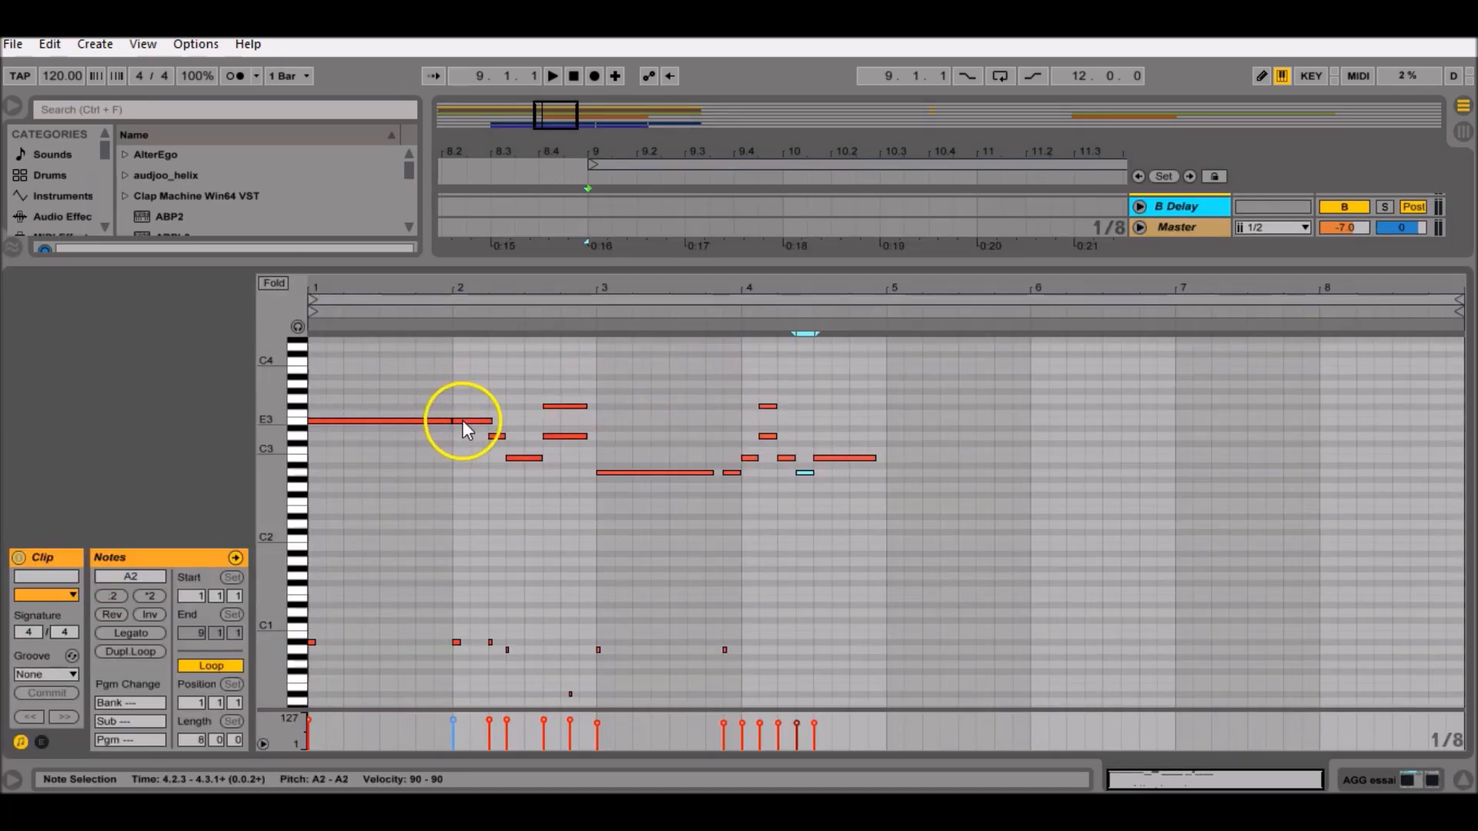
{"action": "key", "text": "shift+Tab"}
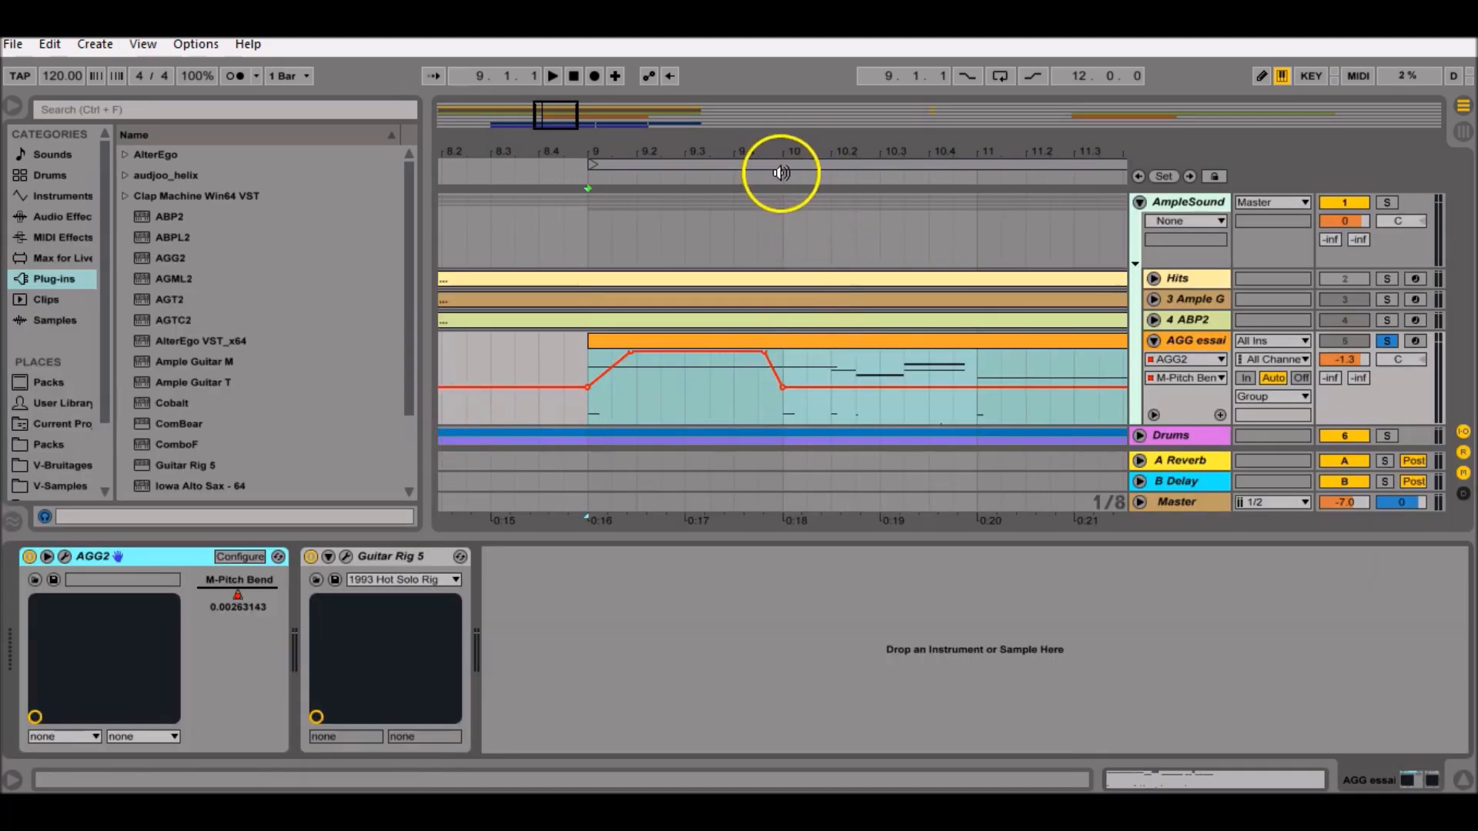
{"action": "left_click", "coordinate": [796, 386]}
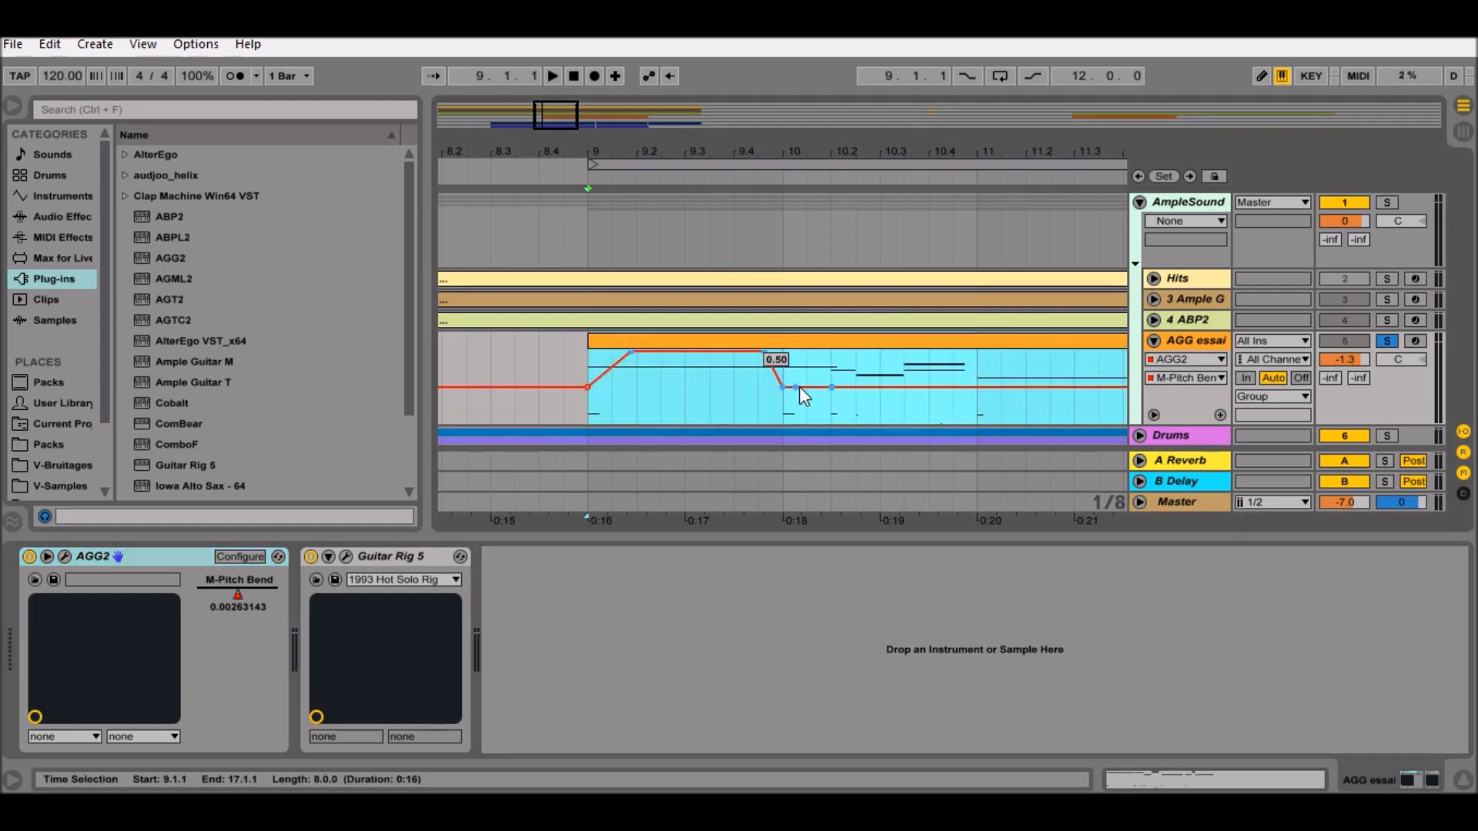
{"action": "left_click_drag", "start_coordinate": [806, 387], "coordinate": [804, 355]}
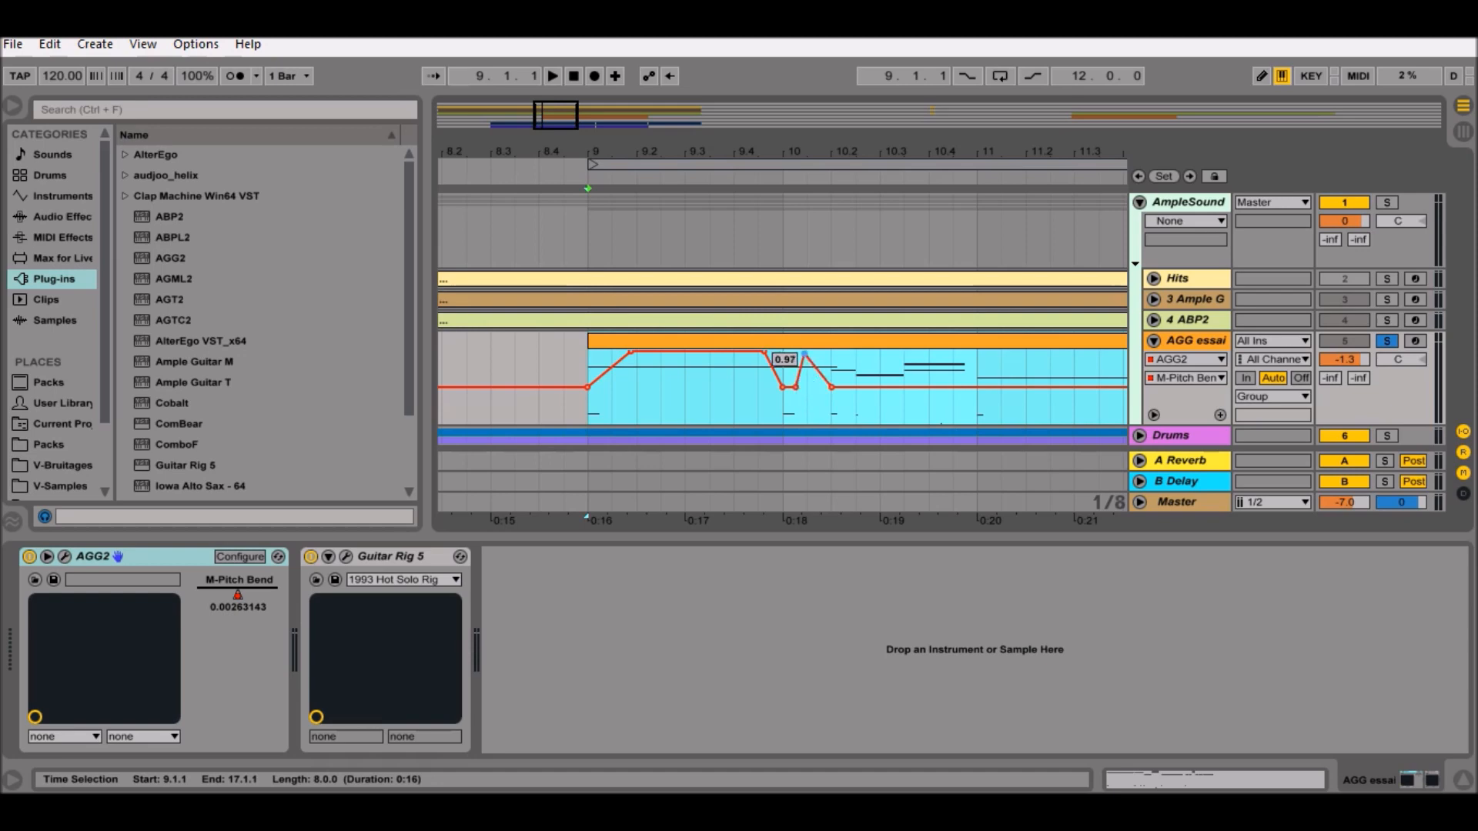
{"action": "left_click", "coordinate": [796, 386]}
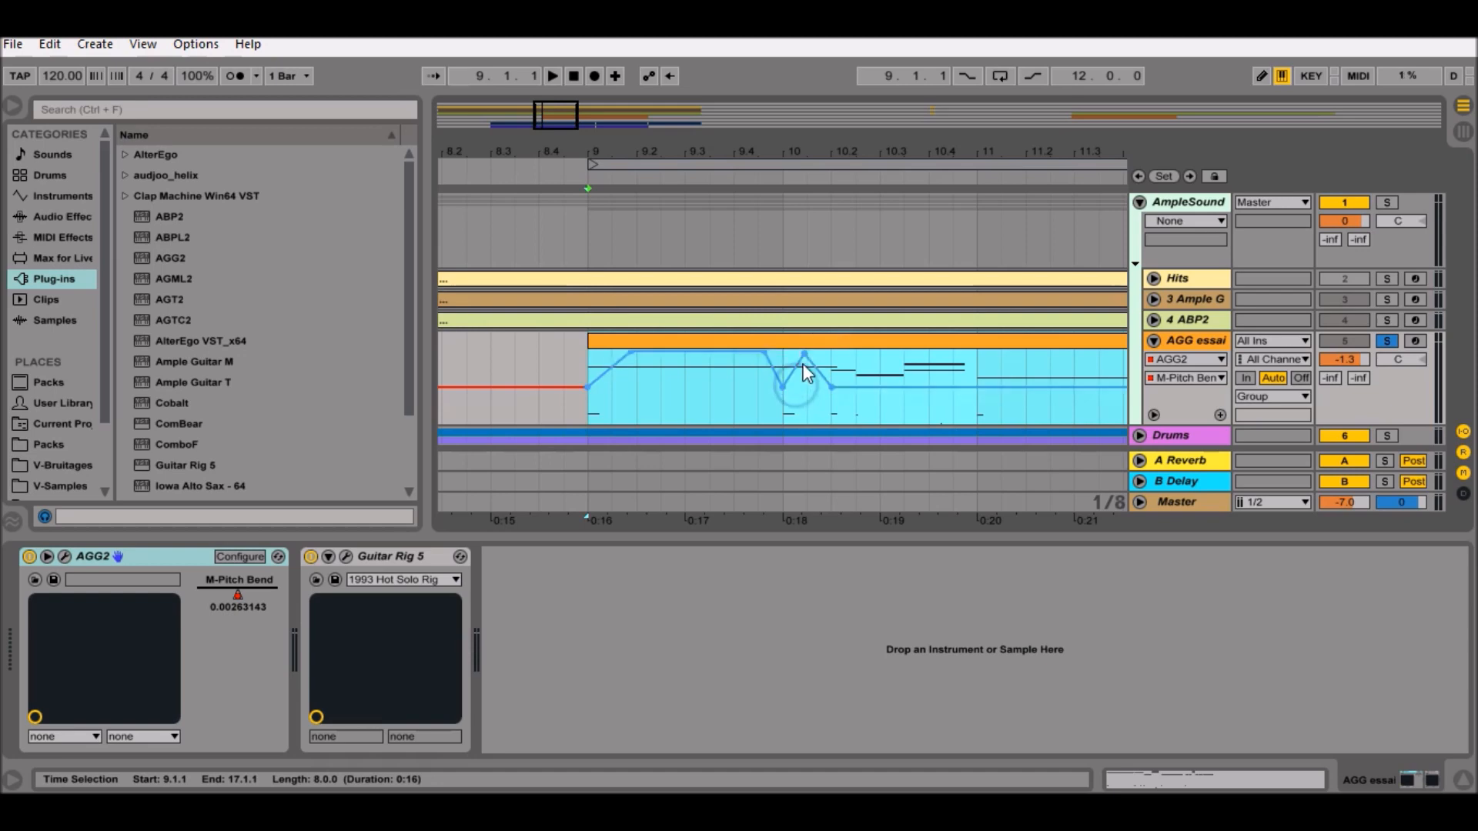
{"action": "mouse_move", "coordinate": [822, 375]}
{"action": "left_mouse_down"}
{"action": "mouse_move", "coordinate": [826, 352]}
{"action": "mouse_move", "coordinate": [808, 357]}
{"action": "left_mouse_up"}
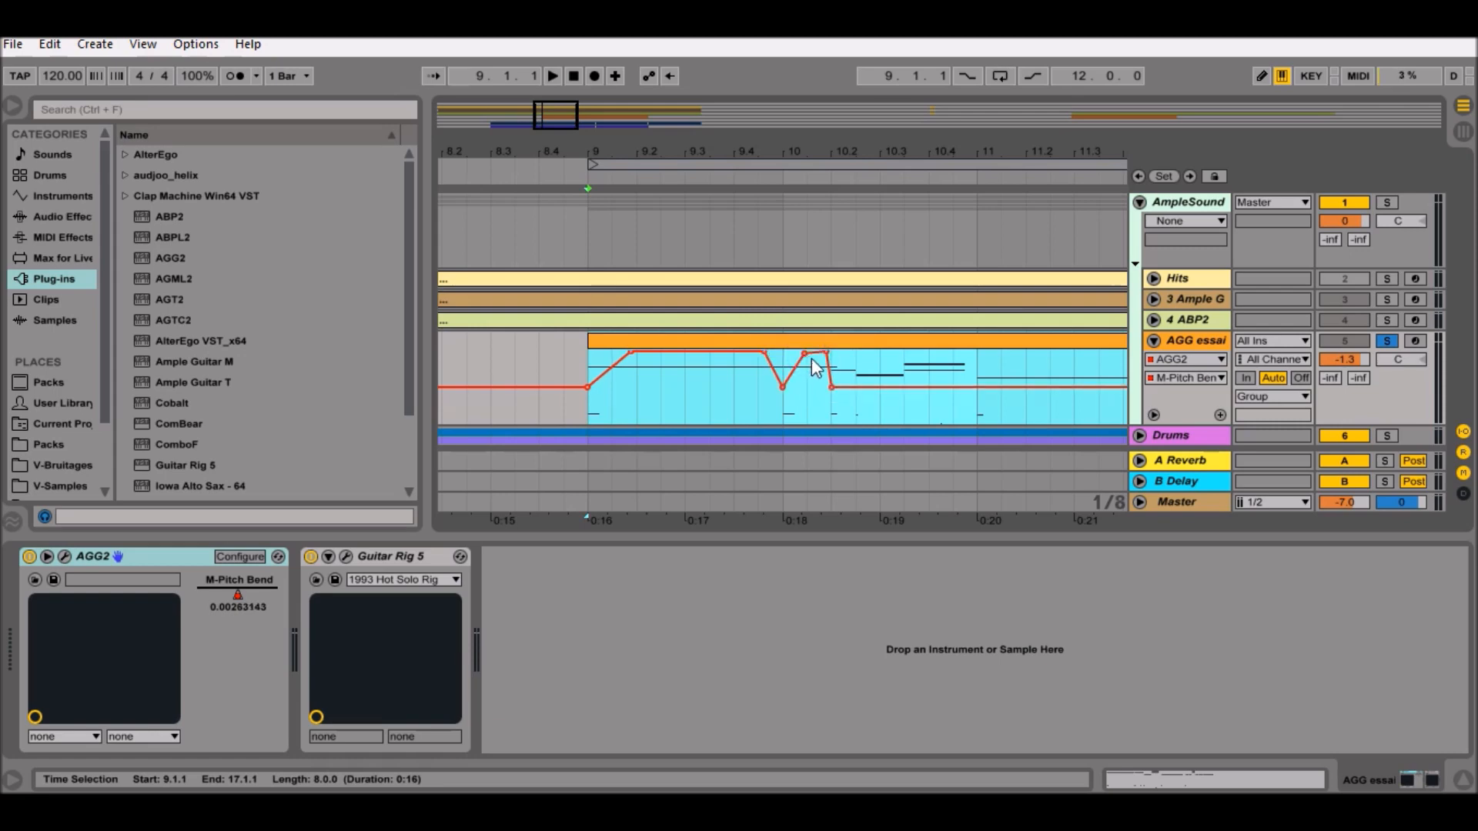
{"action": "left_click", "coordinate": [813, 354]}
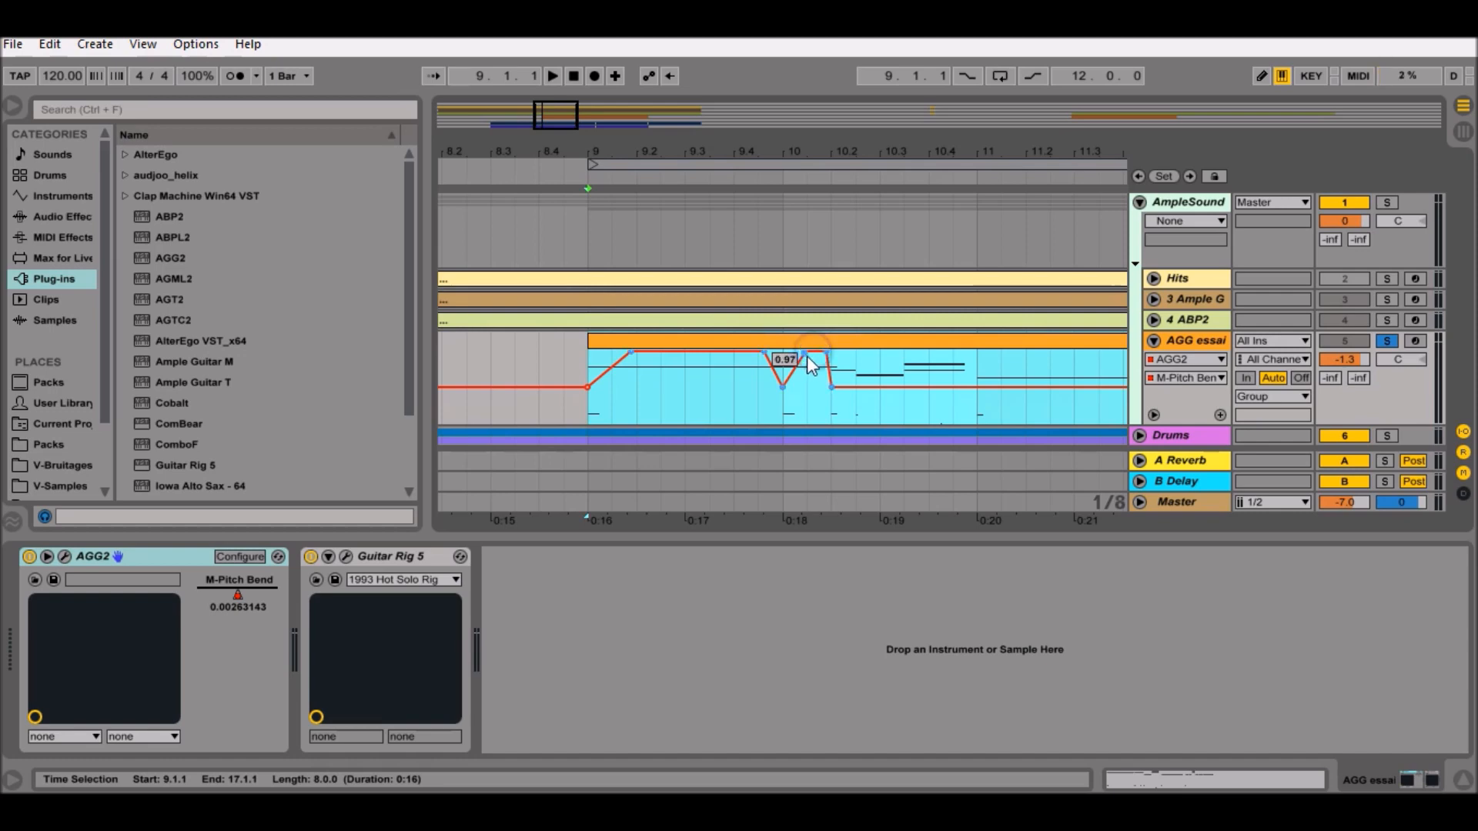
{"action": "left_click", "coordinate": [804, 433]}
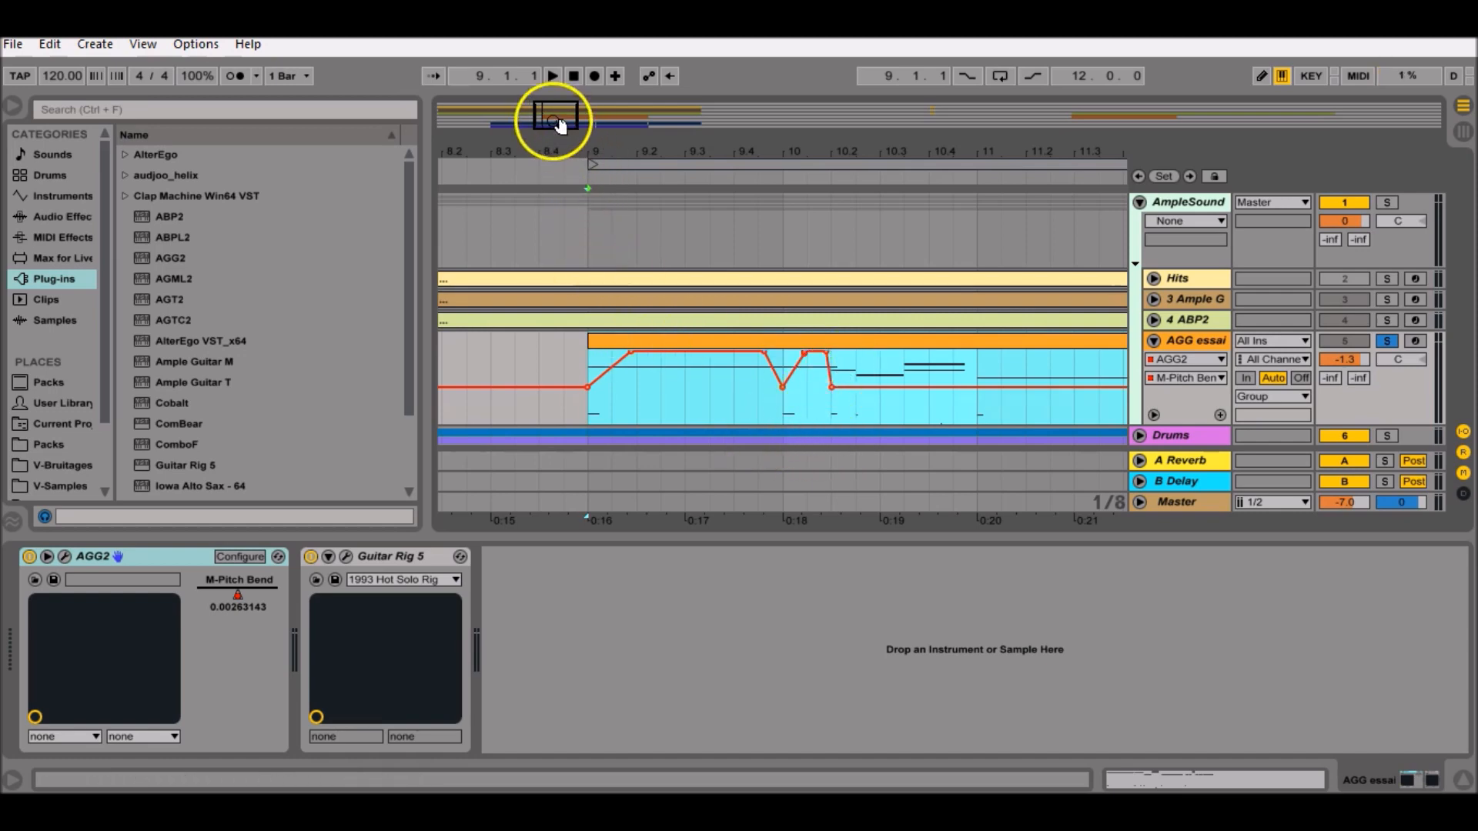
- Audition the bends from bar 9, reducing the second one to a single peak by removing its upper breakpoint just before 10.2
{"action": "left_click", "coordinate": [592, 160]}
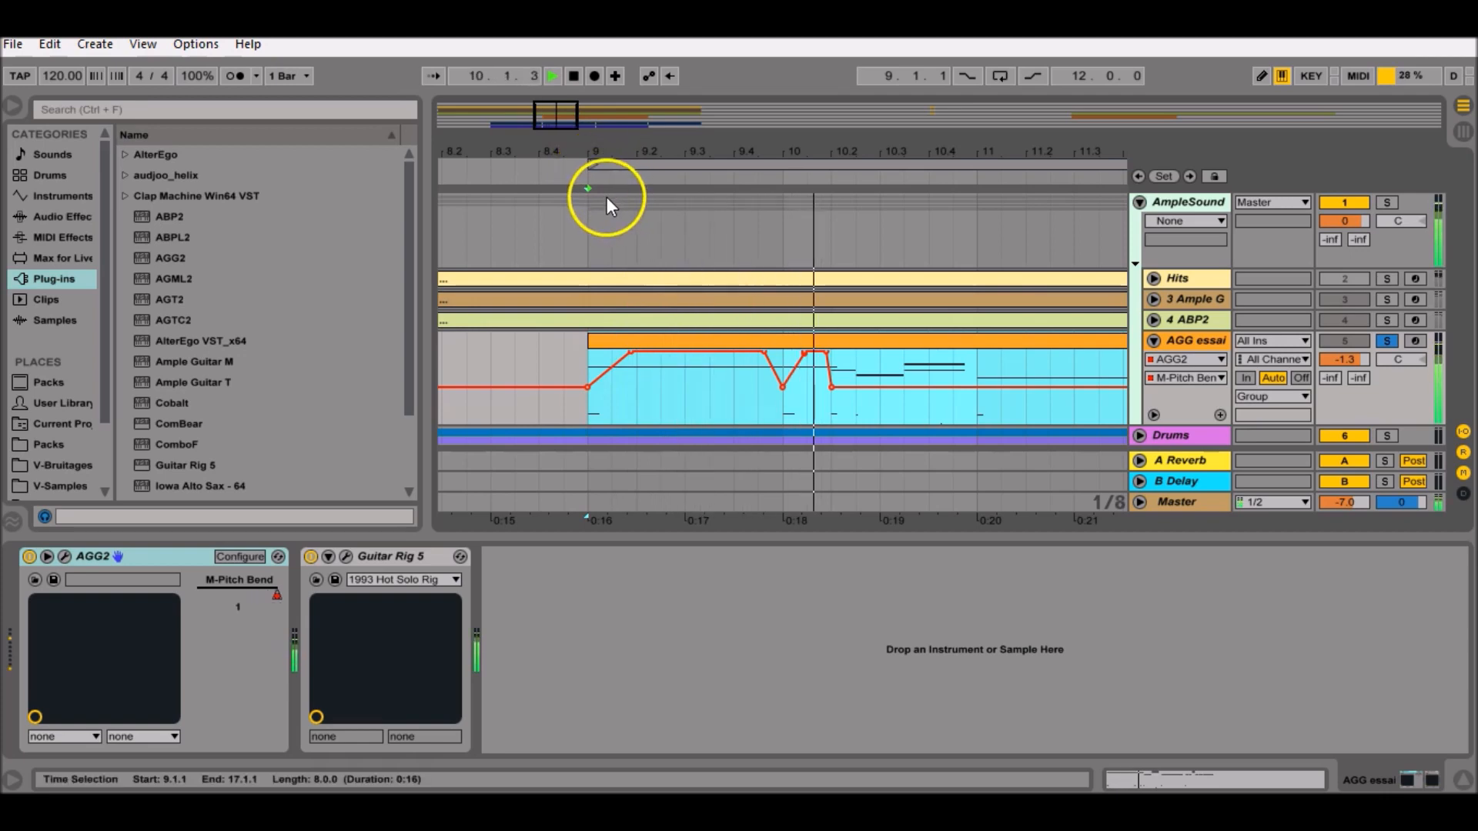
{"action": "key", "text": "space"}
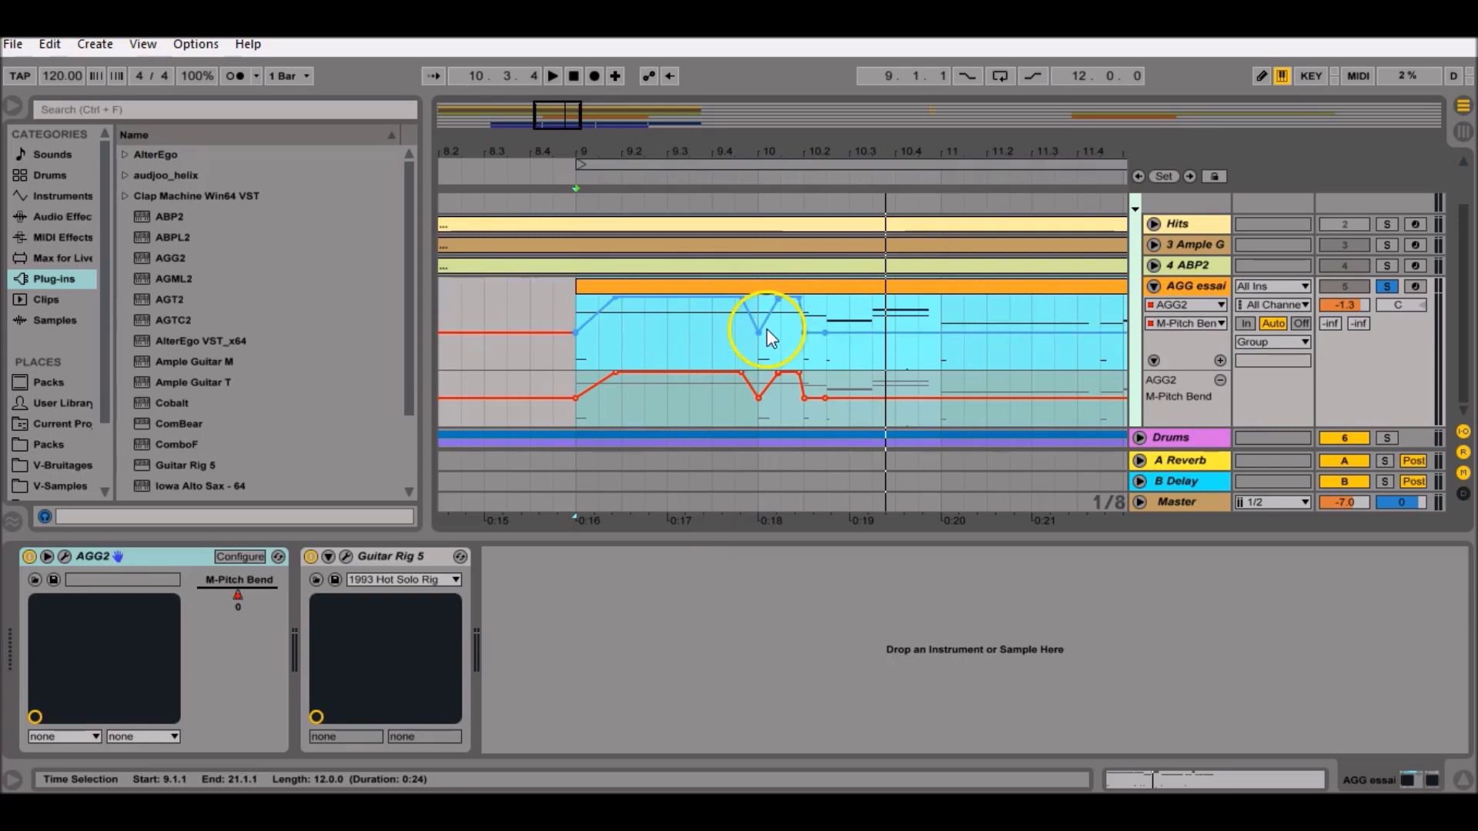
{"action": "mouse_move", "coordinate": [799, 299]}
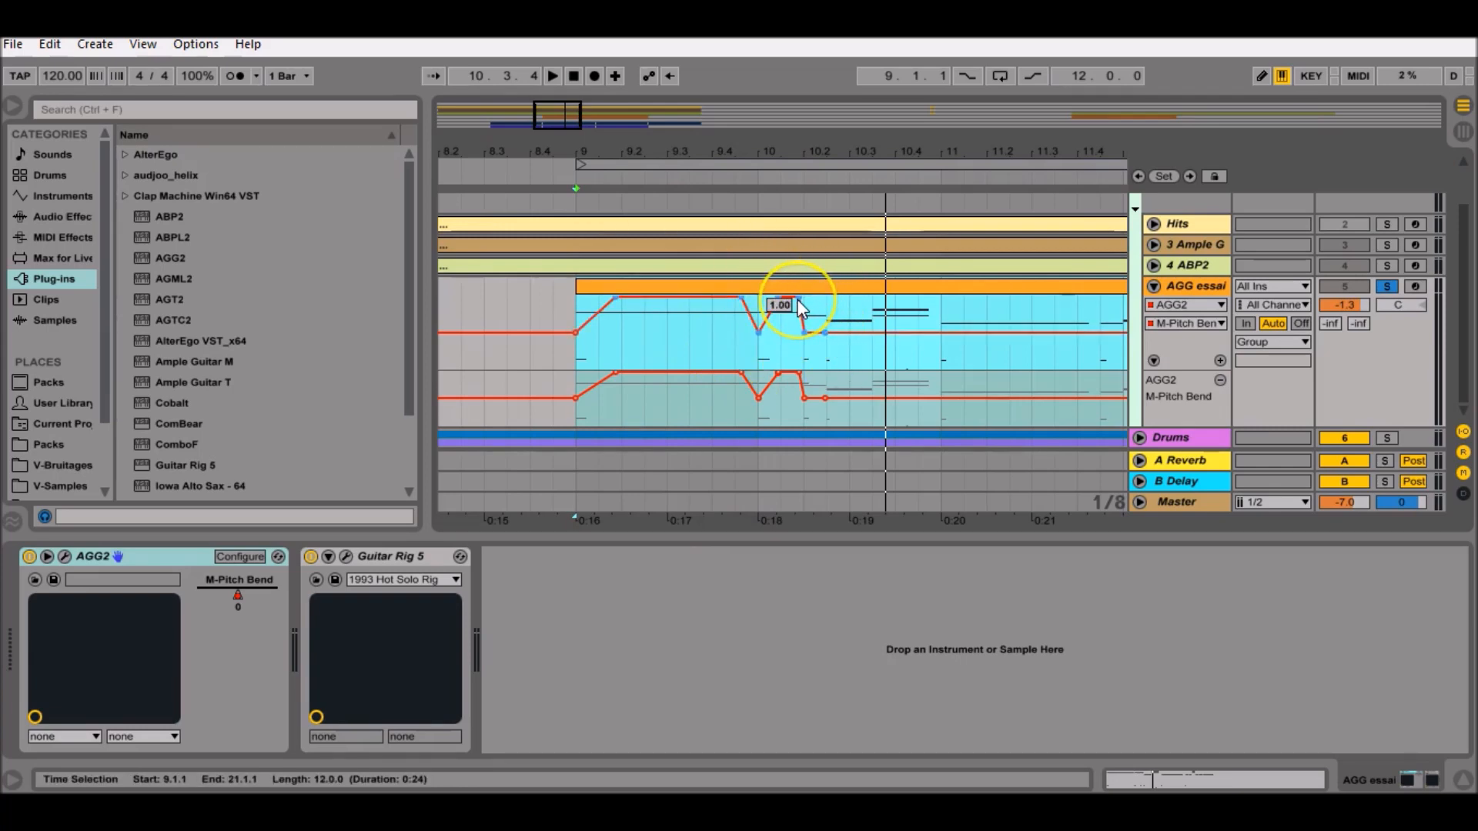
{"action": "left_click_drag", "start_coordinate": [797, 299], "coordinate": [786, 315]}
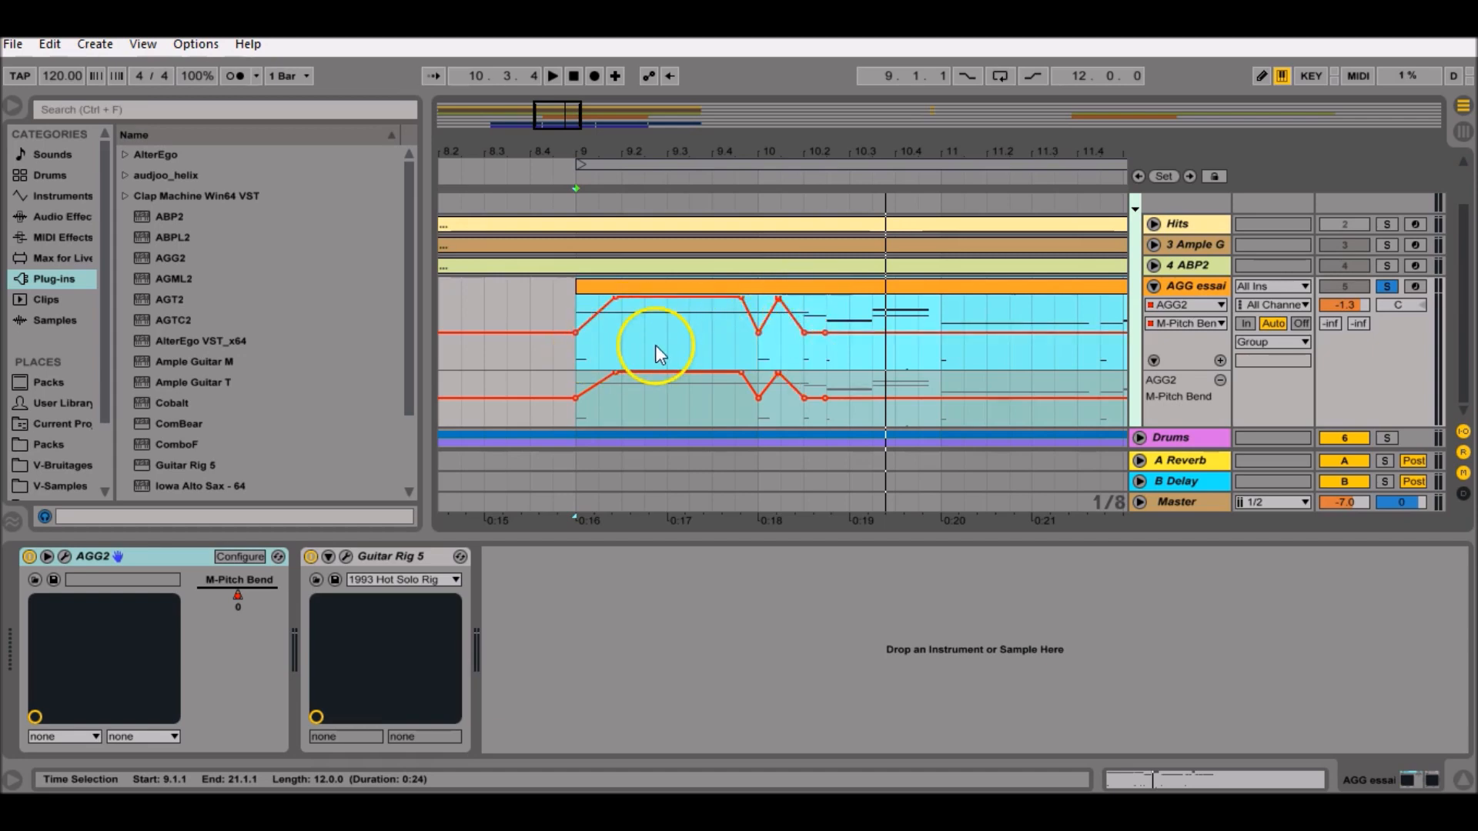
{"action": "key", "text": "space"}
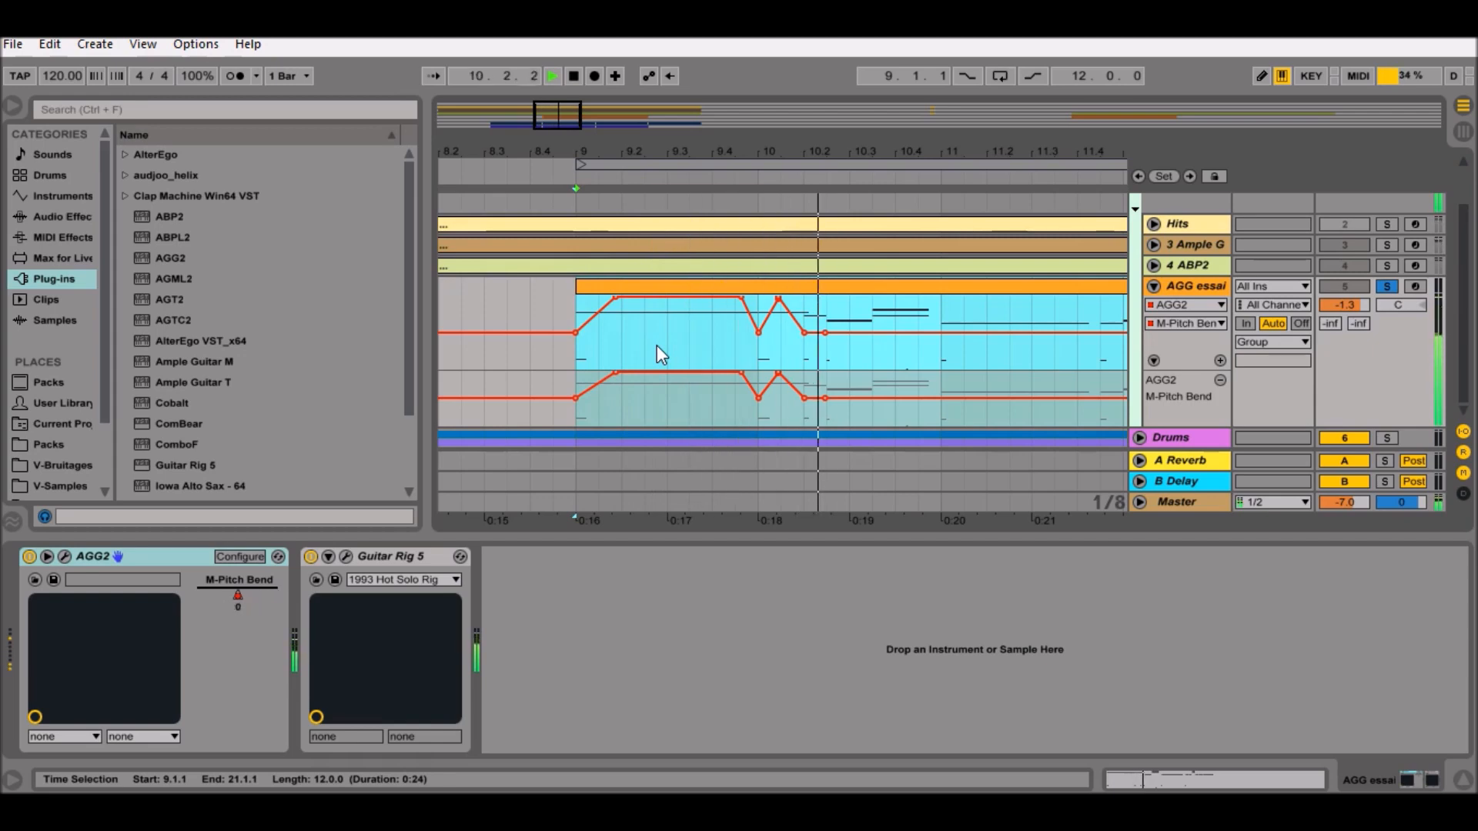
{"action": "key", "text": "space"}
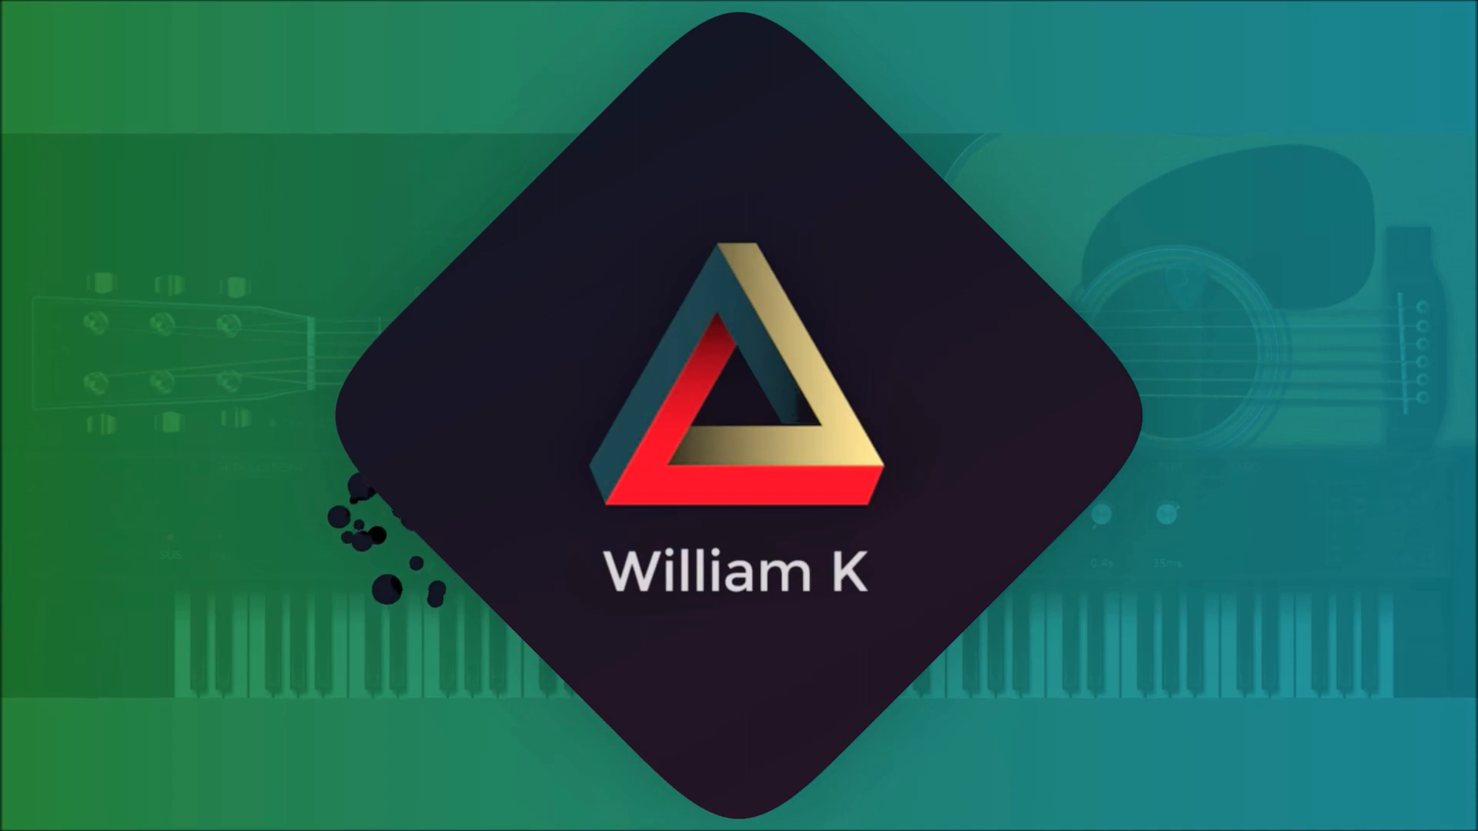